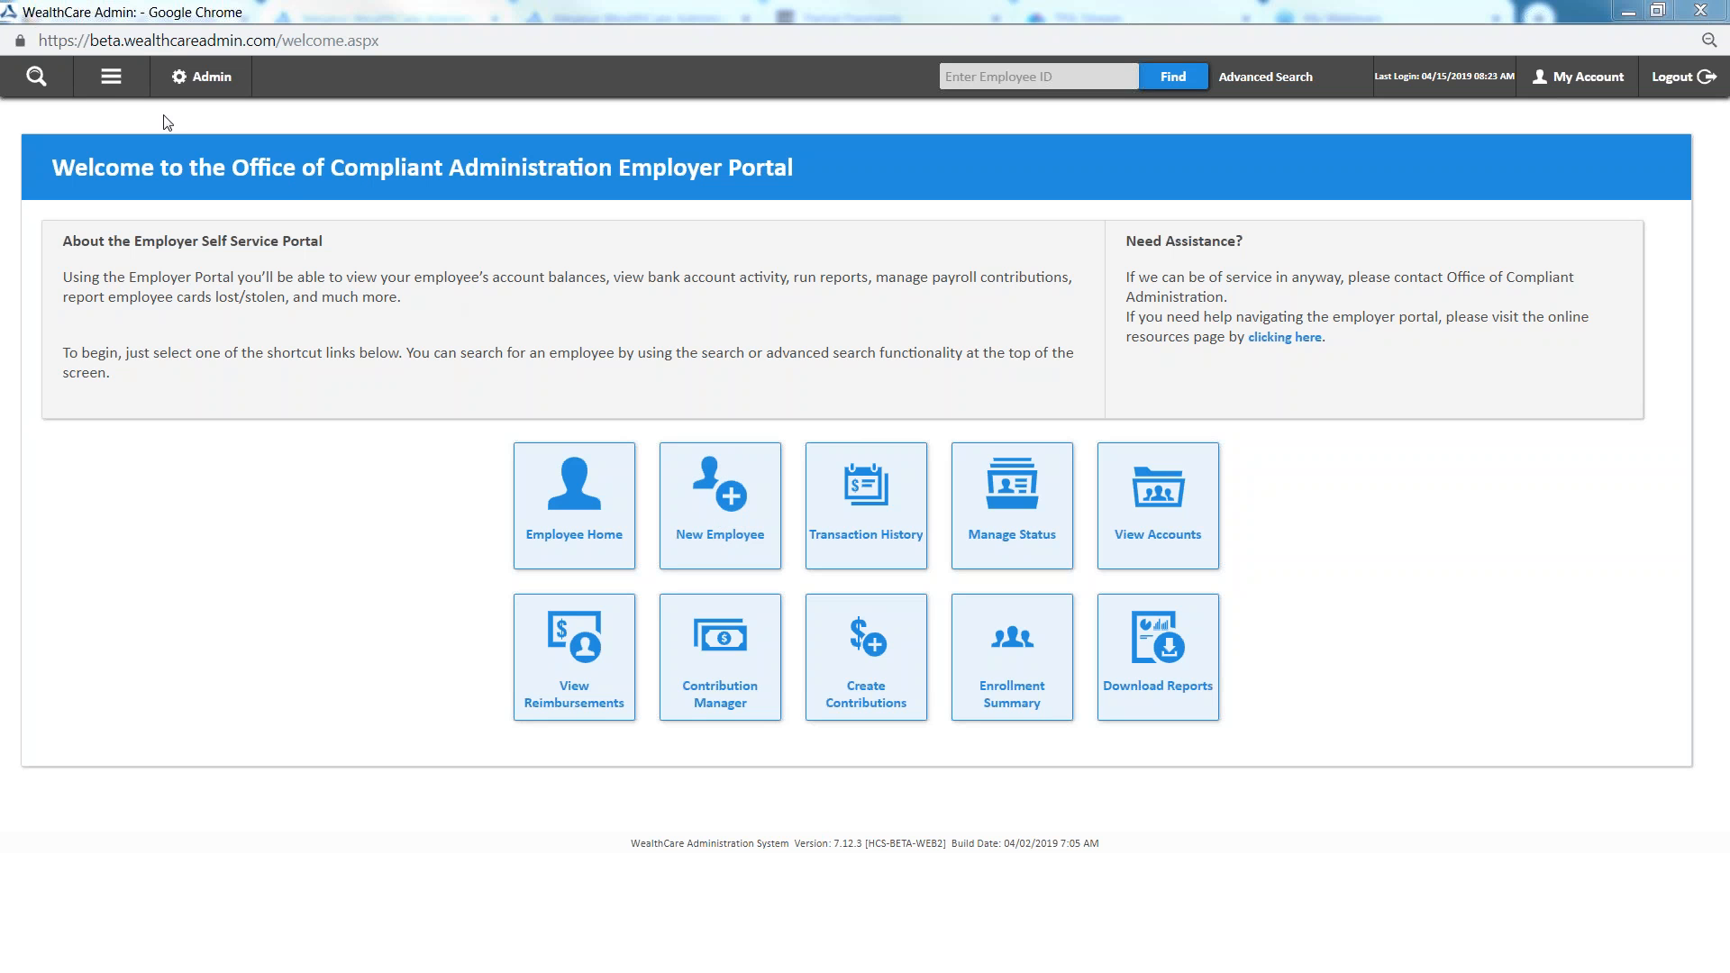
{"action": "left_click", "coordinate": [109, 81]}
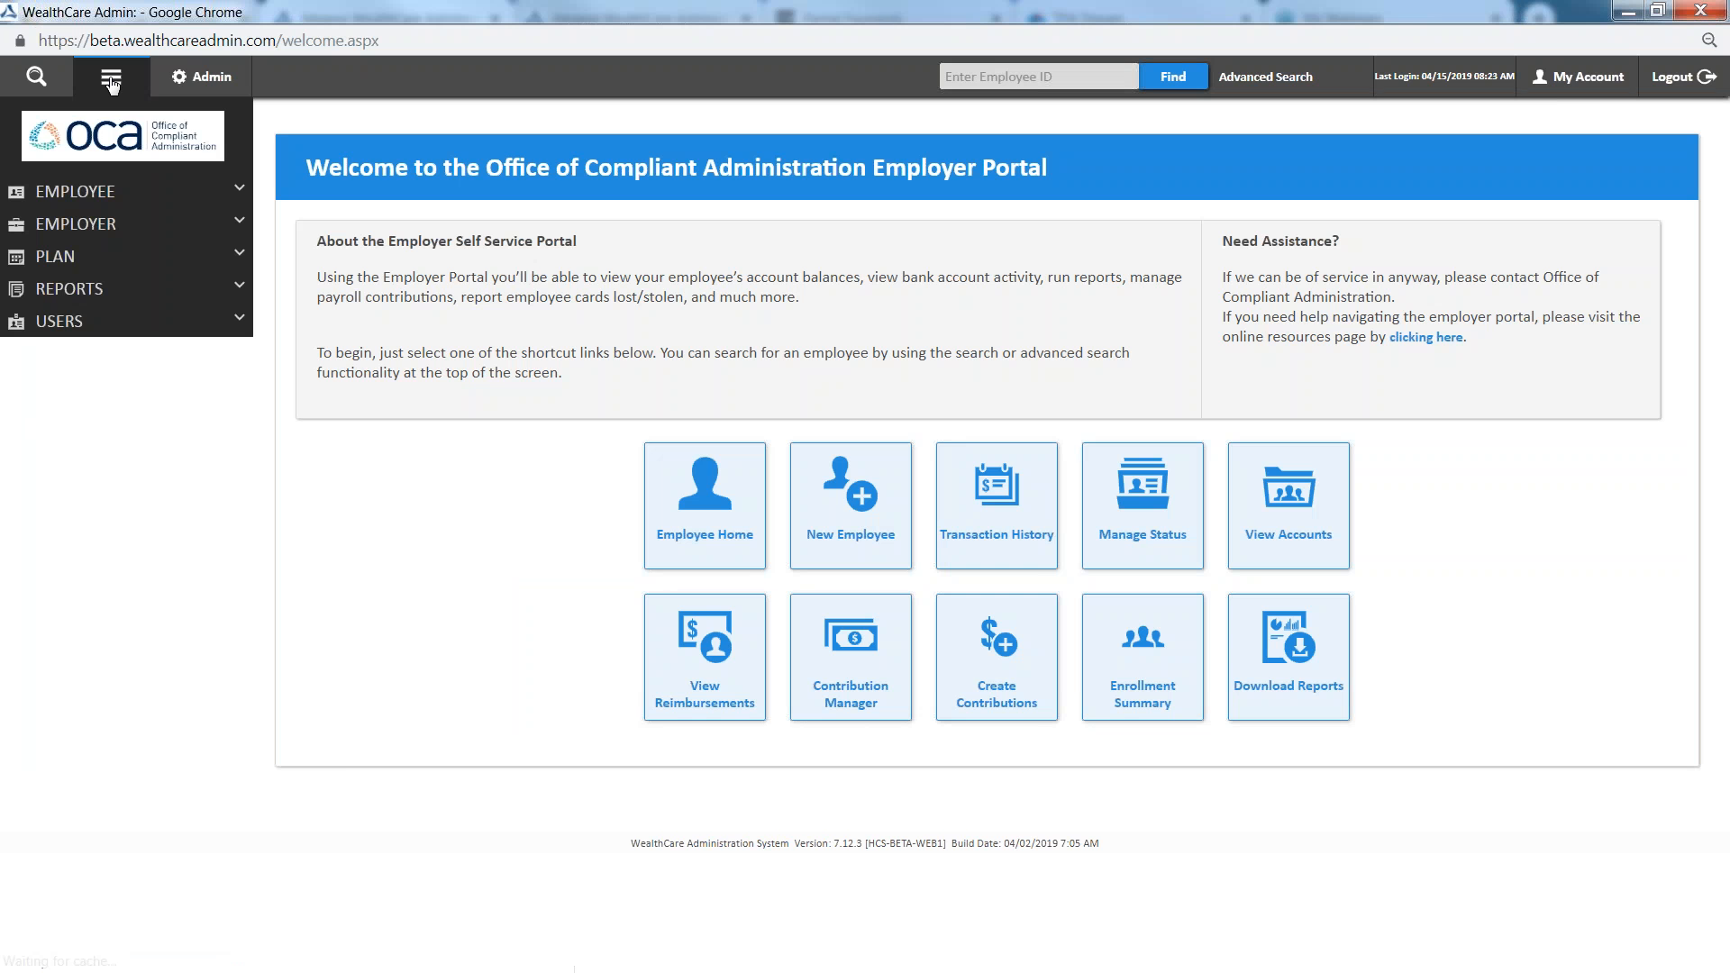
{"action": "left_click", "coordinate": [96, 193]}
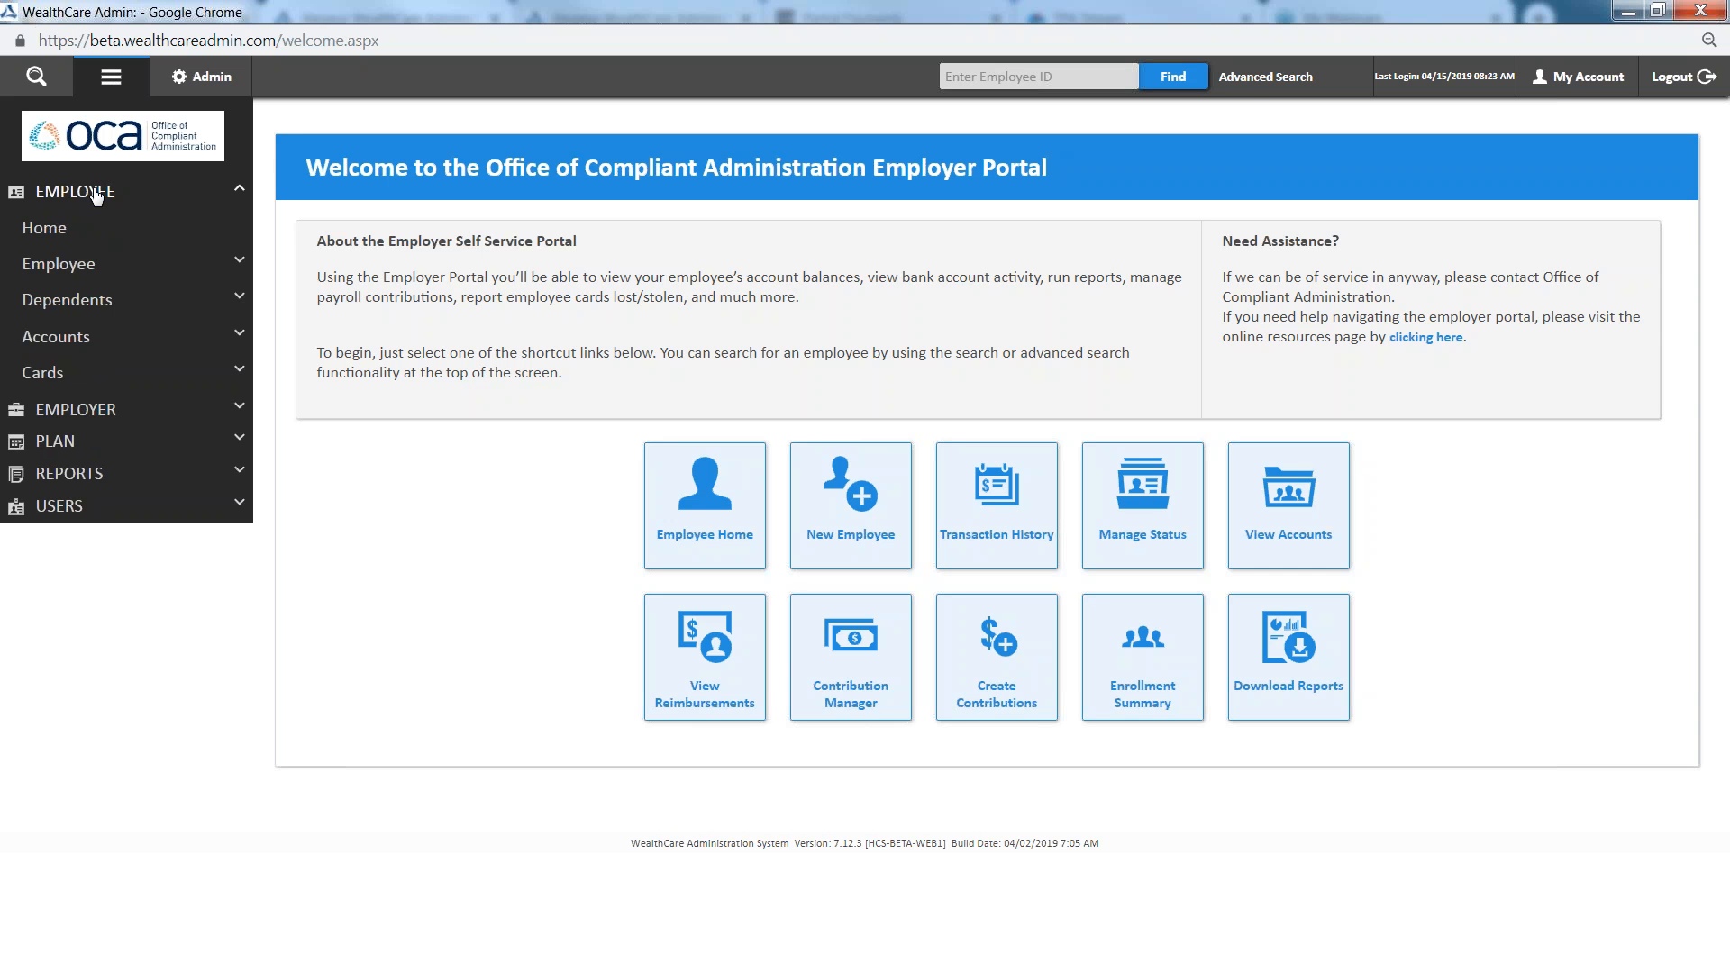
{"action": "left_click", "coordinate": [80, 262]}
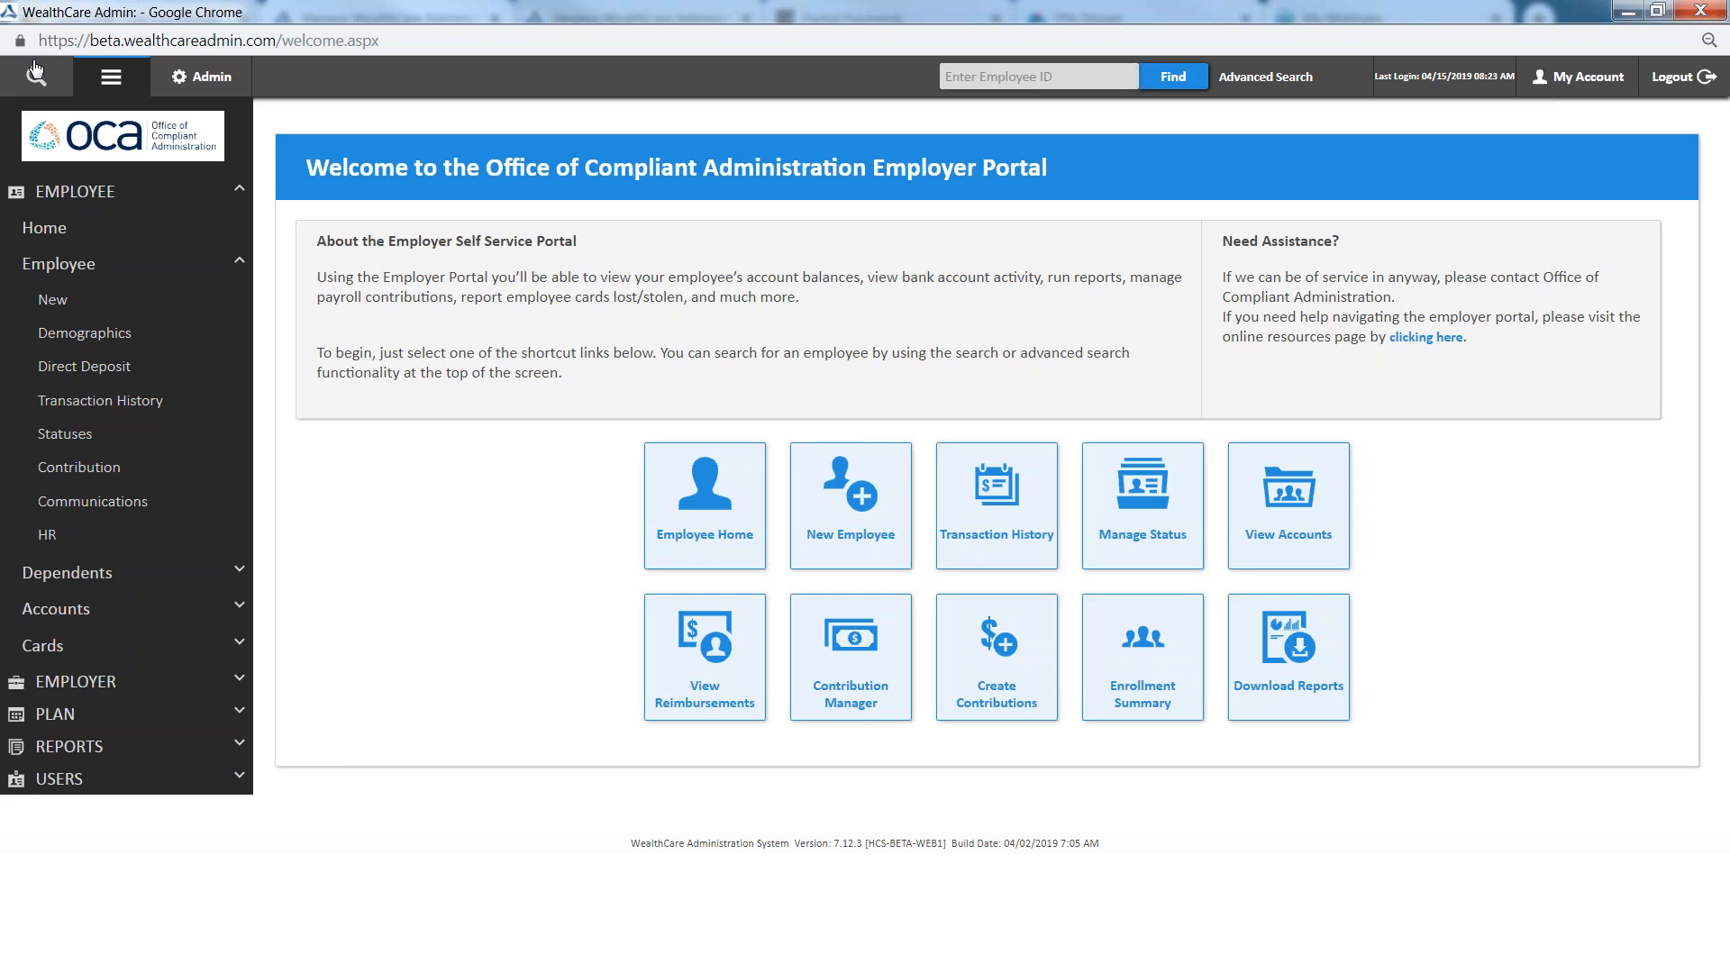
{"action": "left_click", "coordinate": [110, 78]}
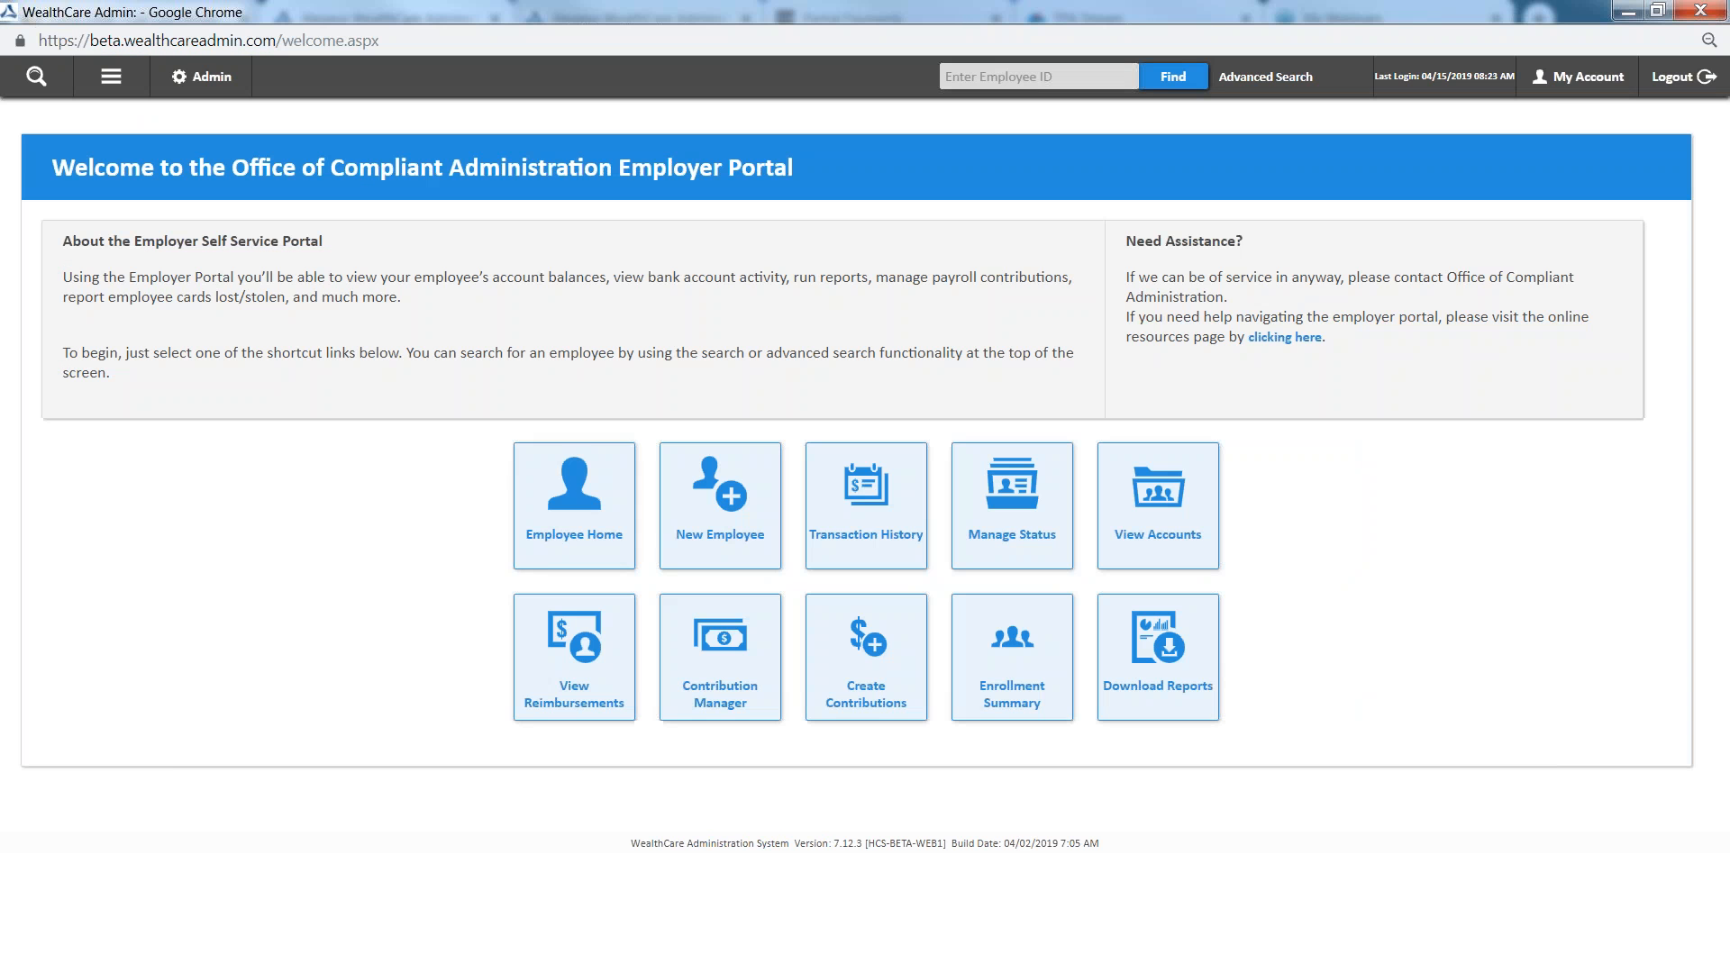
Start a new employee record and enter the employee's first and last name
{"action": "left_click", "coordinate": [731, 526]}
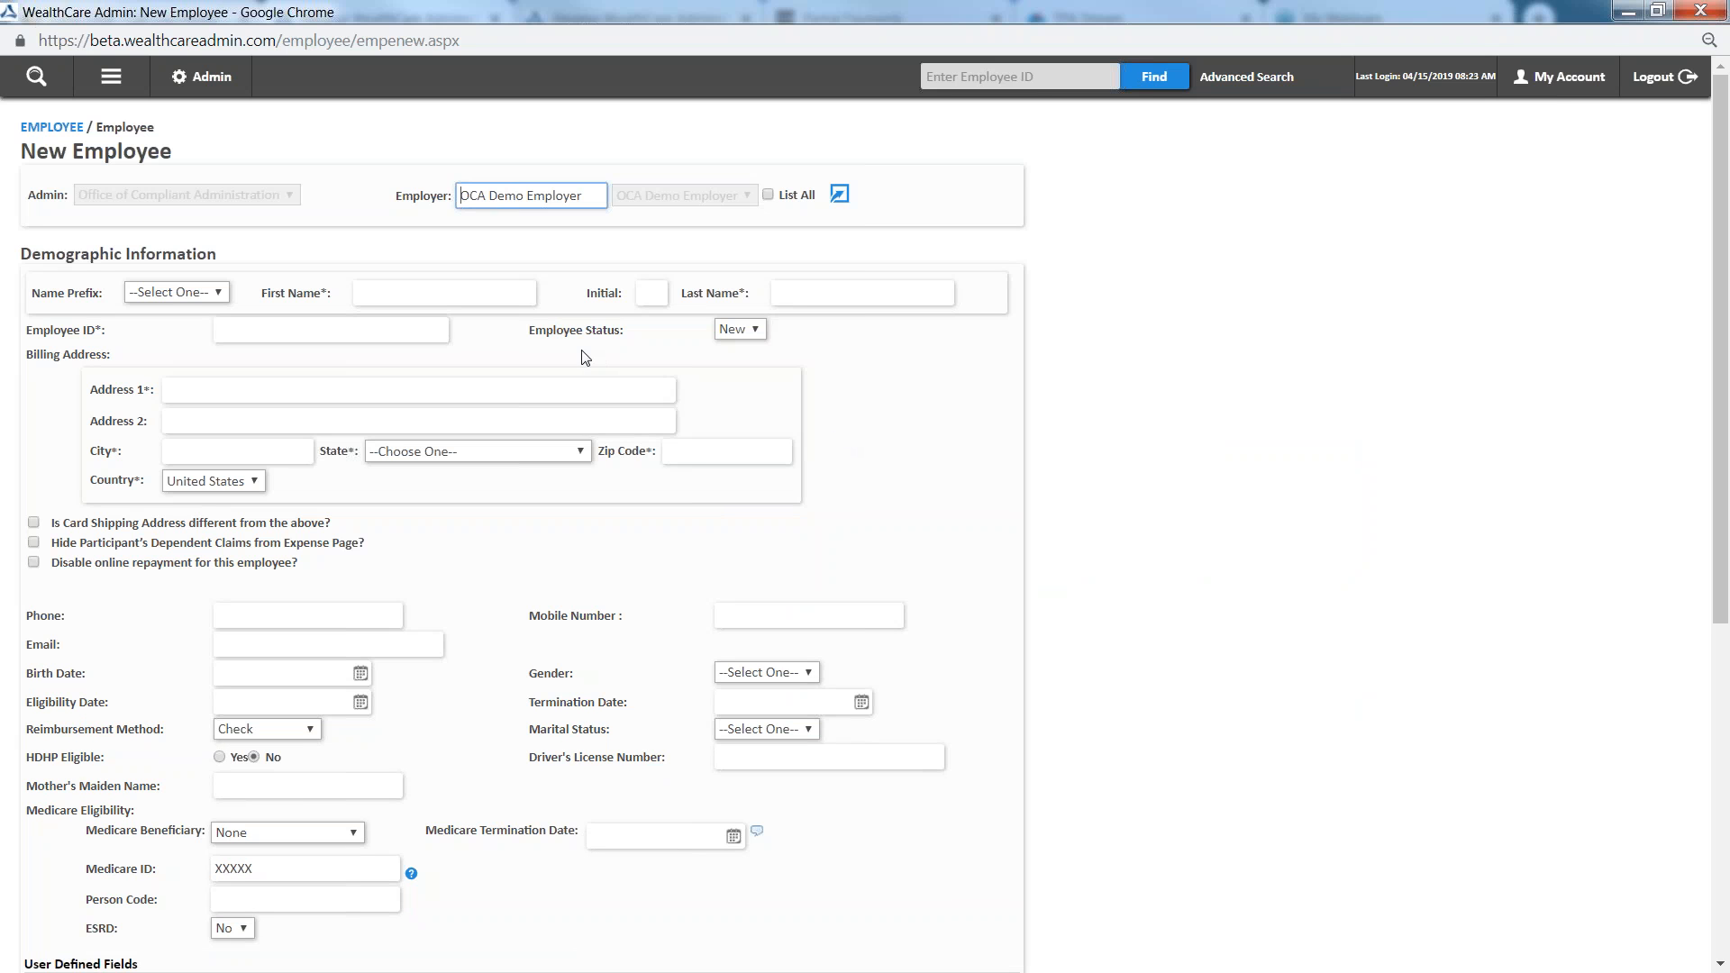
{"action": "left_click_drag", "start_coordinate": [321, 294], "coordinate": [534, 287]}
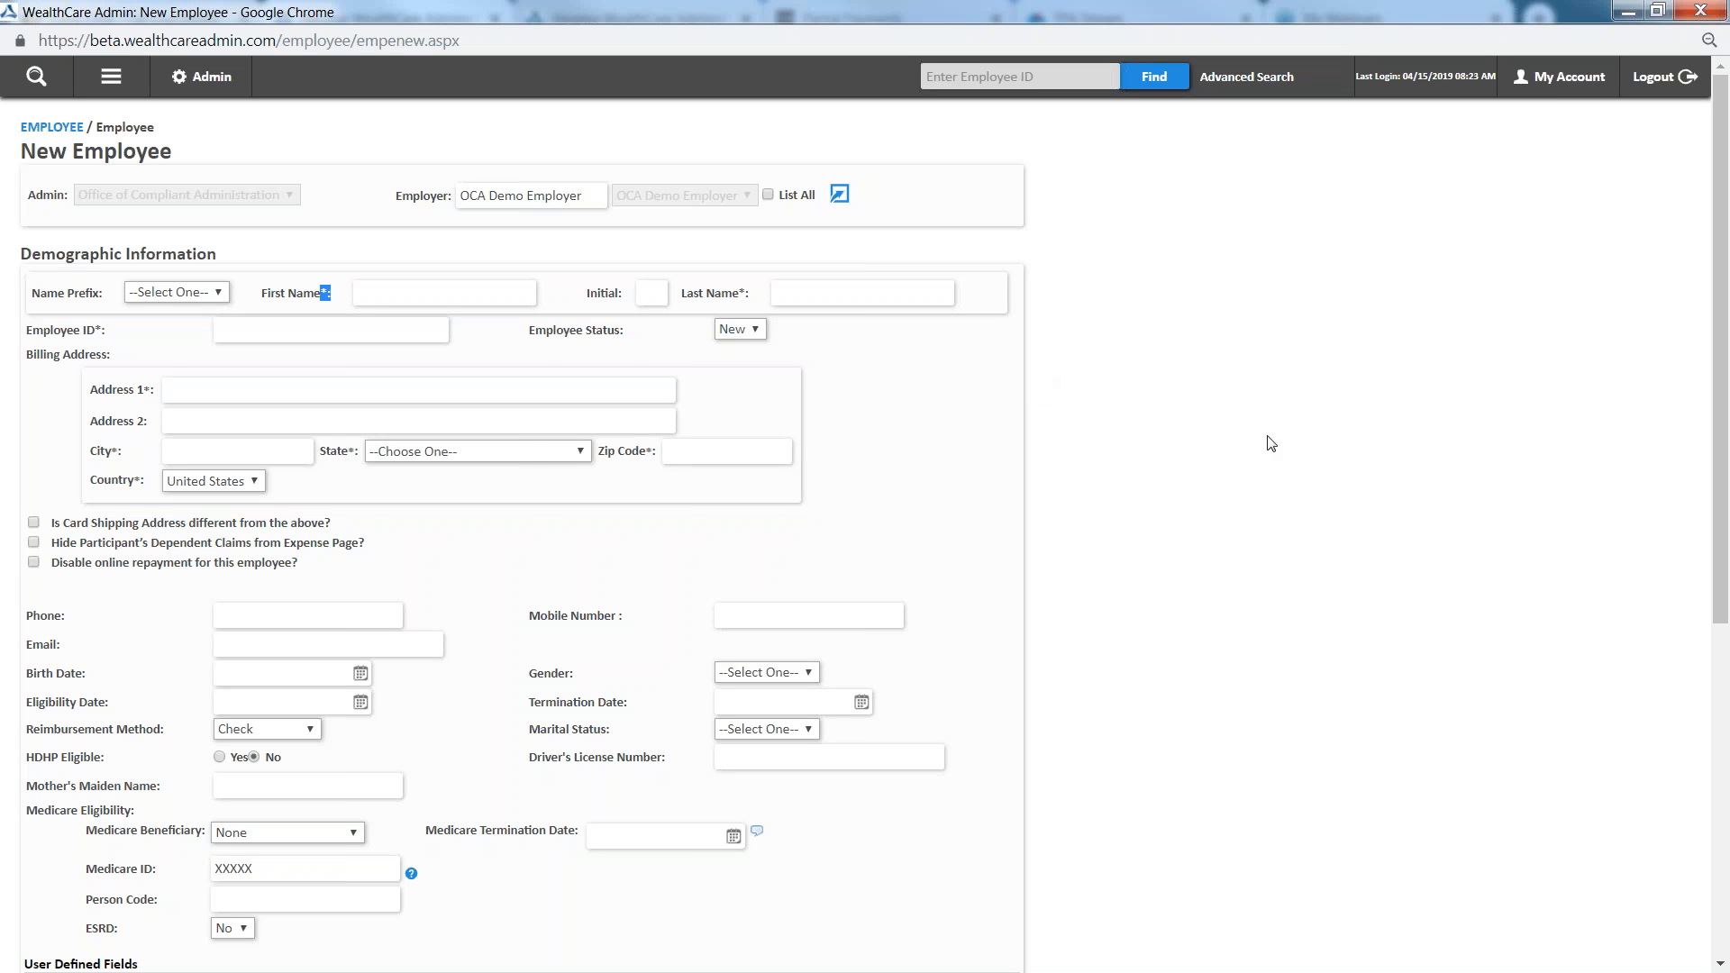
{"action": "left_click", "coordinate": [460, 293]}
{"action": "type", "text": "Ross"}
{"action": "key", "text": "Tab"}
{"action": "key", "text": "Tab"}
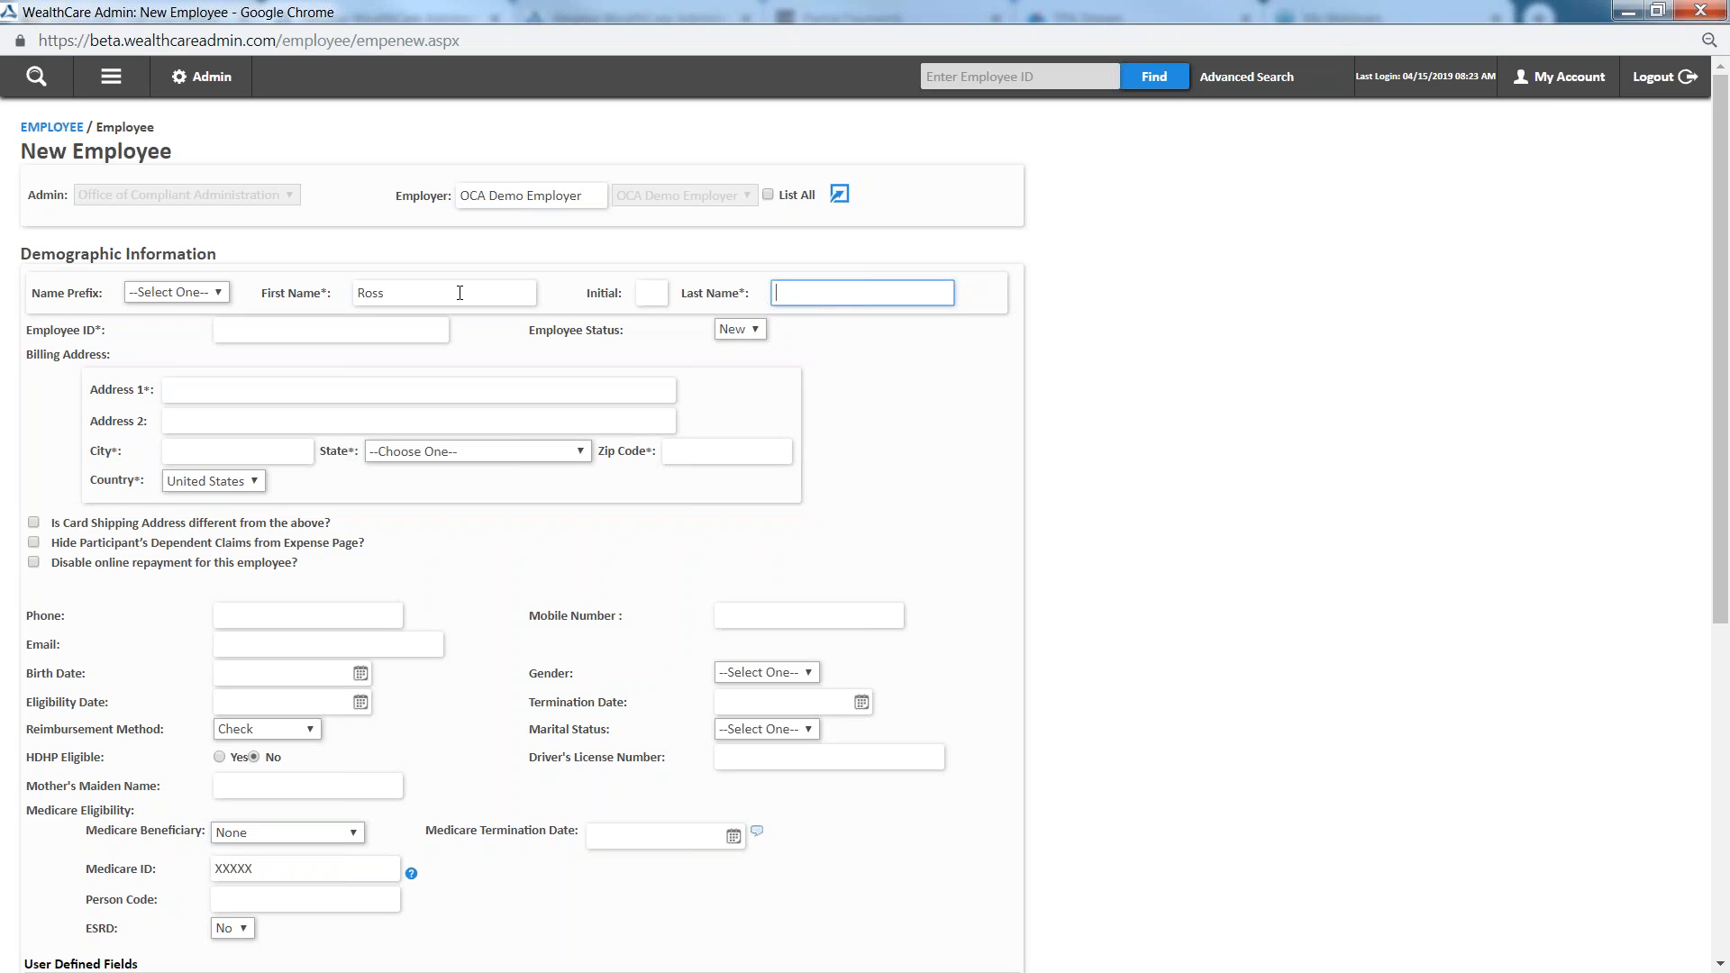
{"action": "type", "text": "Test Jr"}
Enter the employee's ID number in the new employee record
{"action": "left_click", "coordinate": [305, 330]}
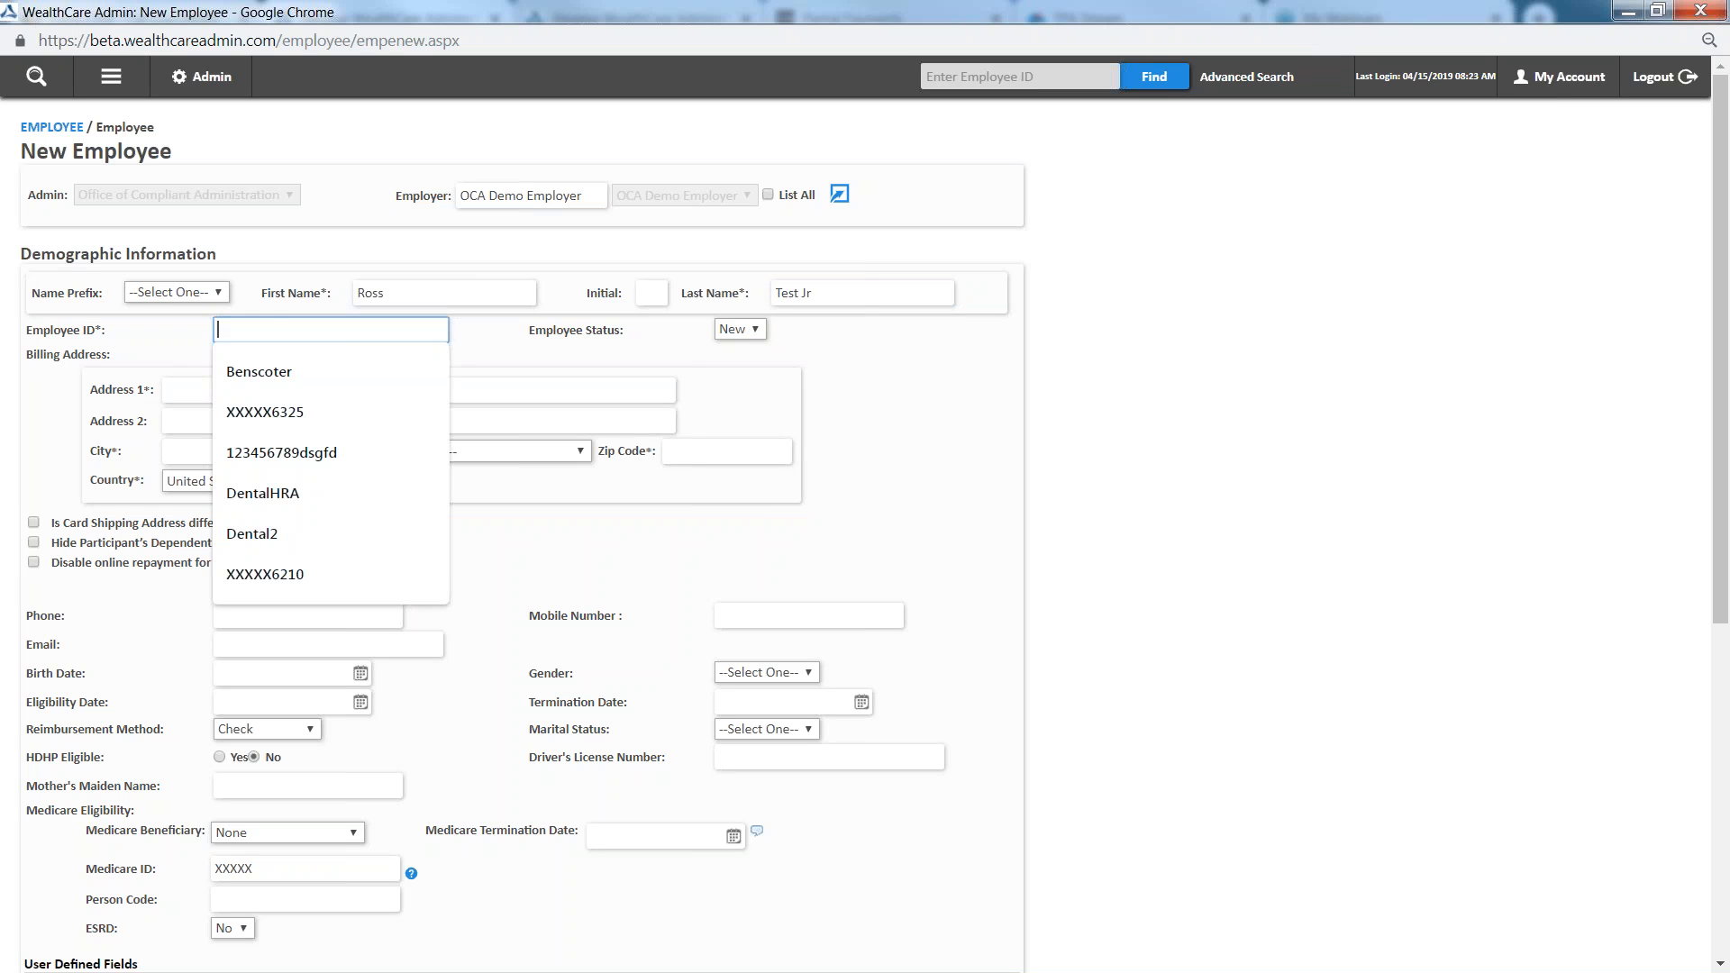
{"action": "left_click", "coordinate": [928, 472]}
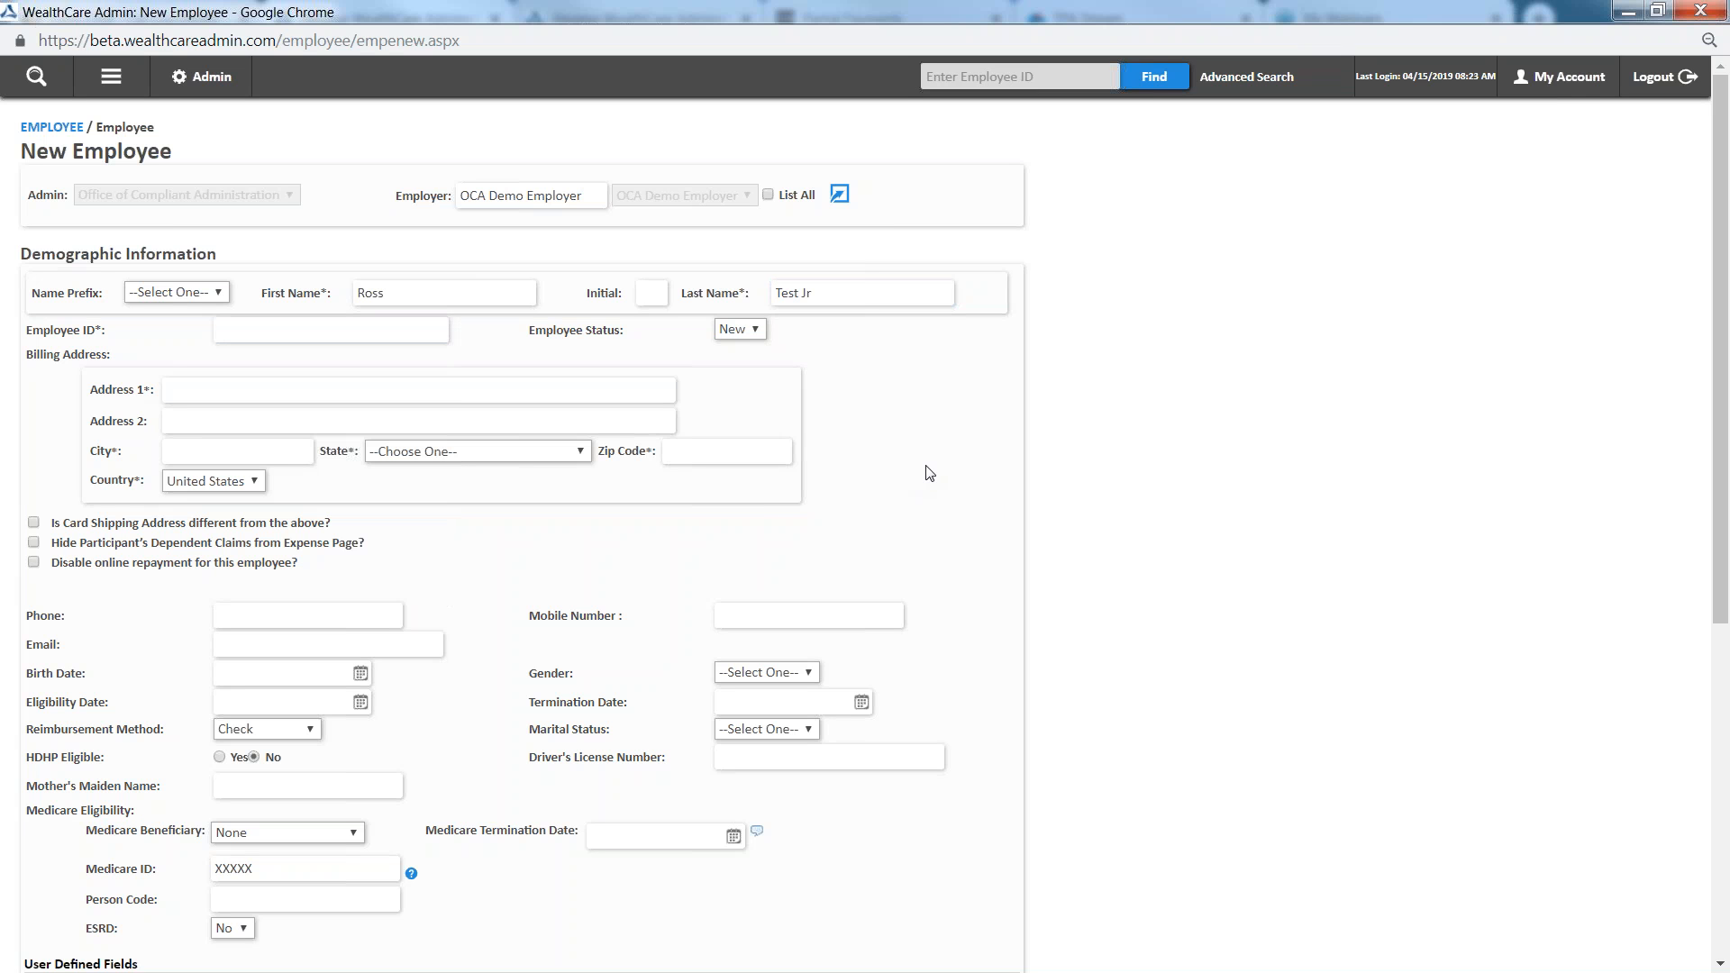
{"action": "left_click", "coordinate": [225, 331]}
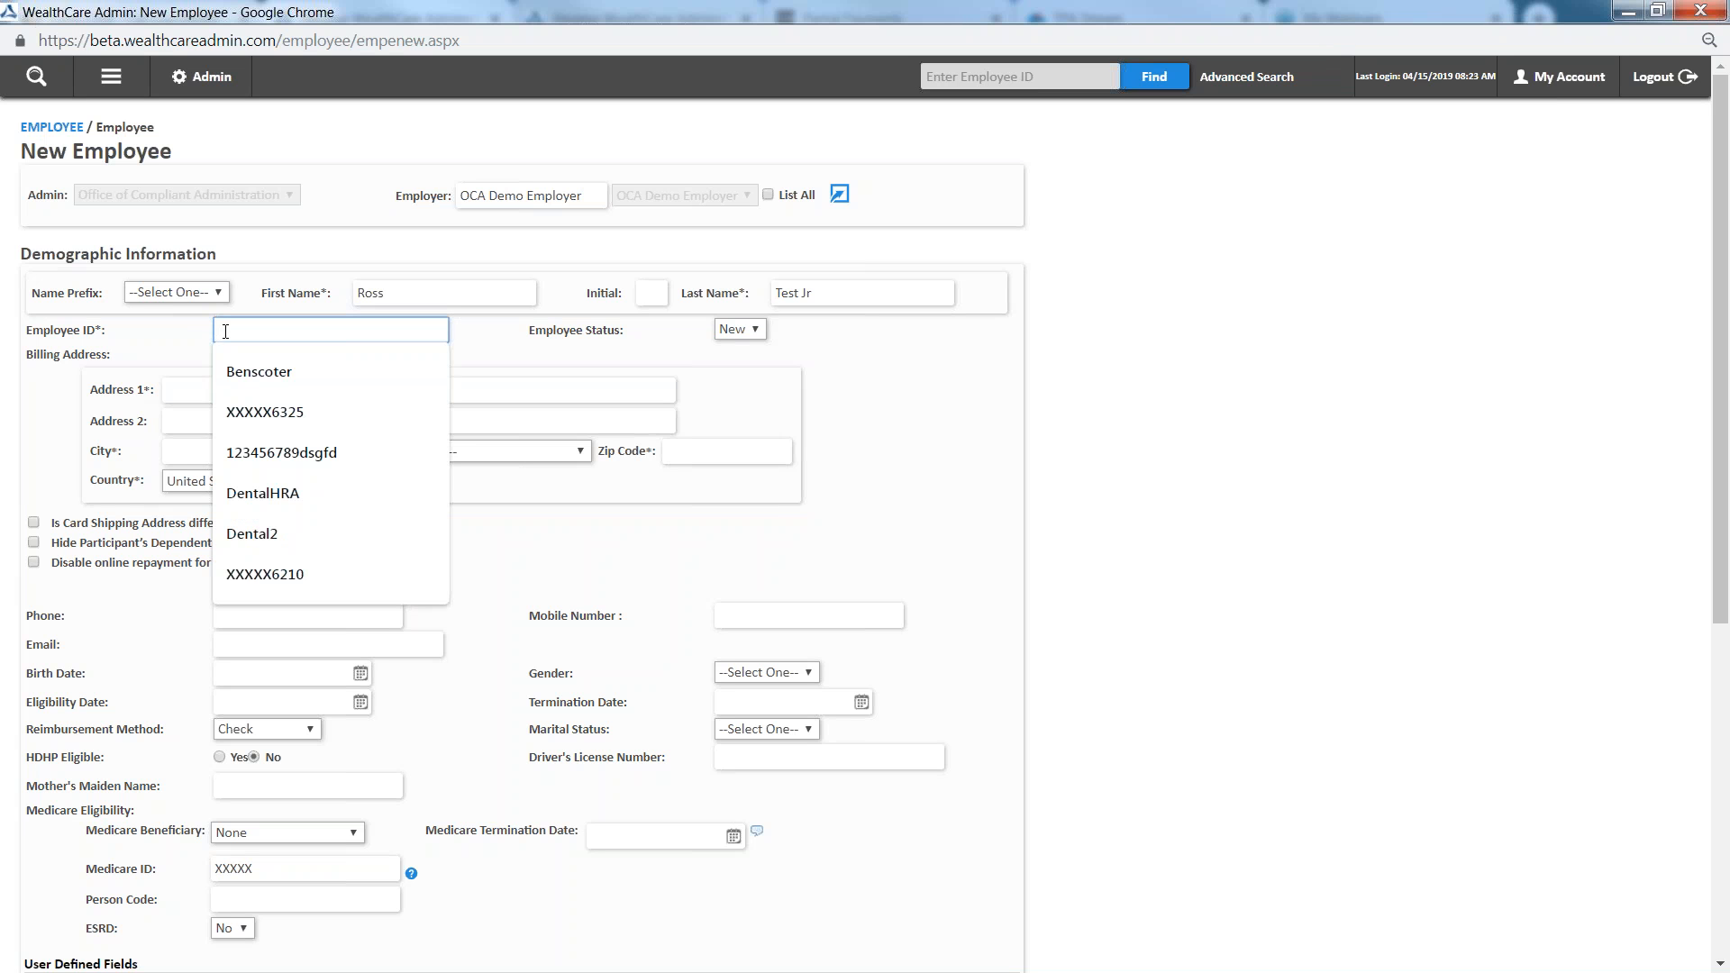
{"action": "left_click", "coordinate": [500, 353]}
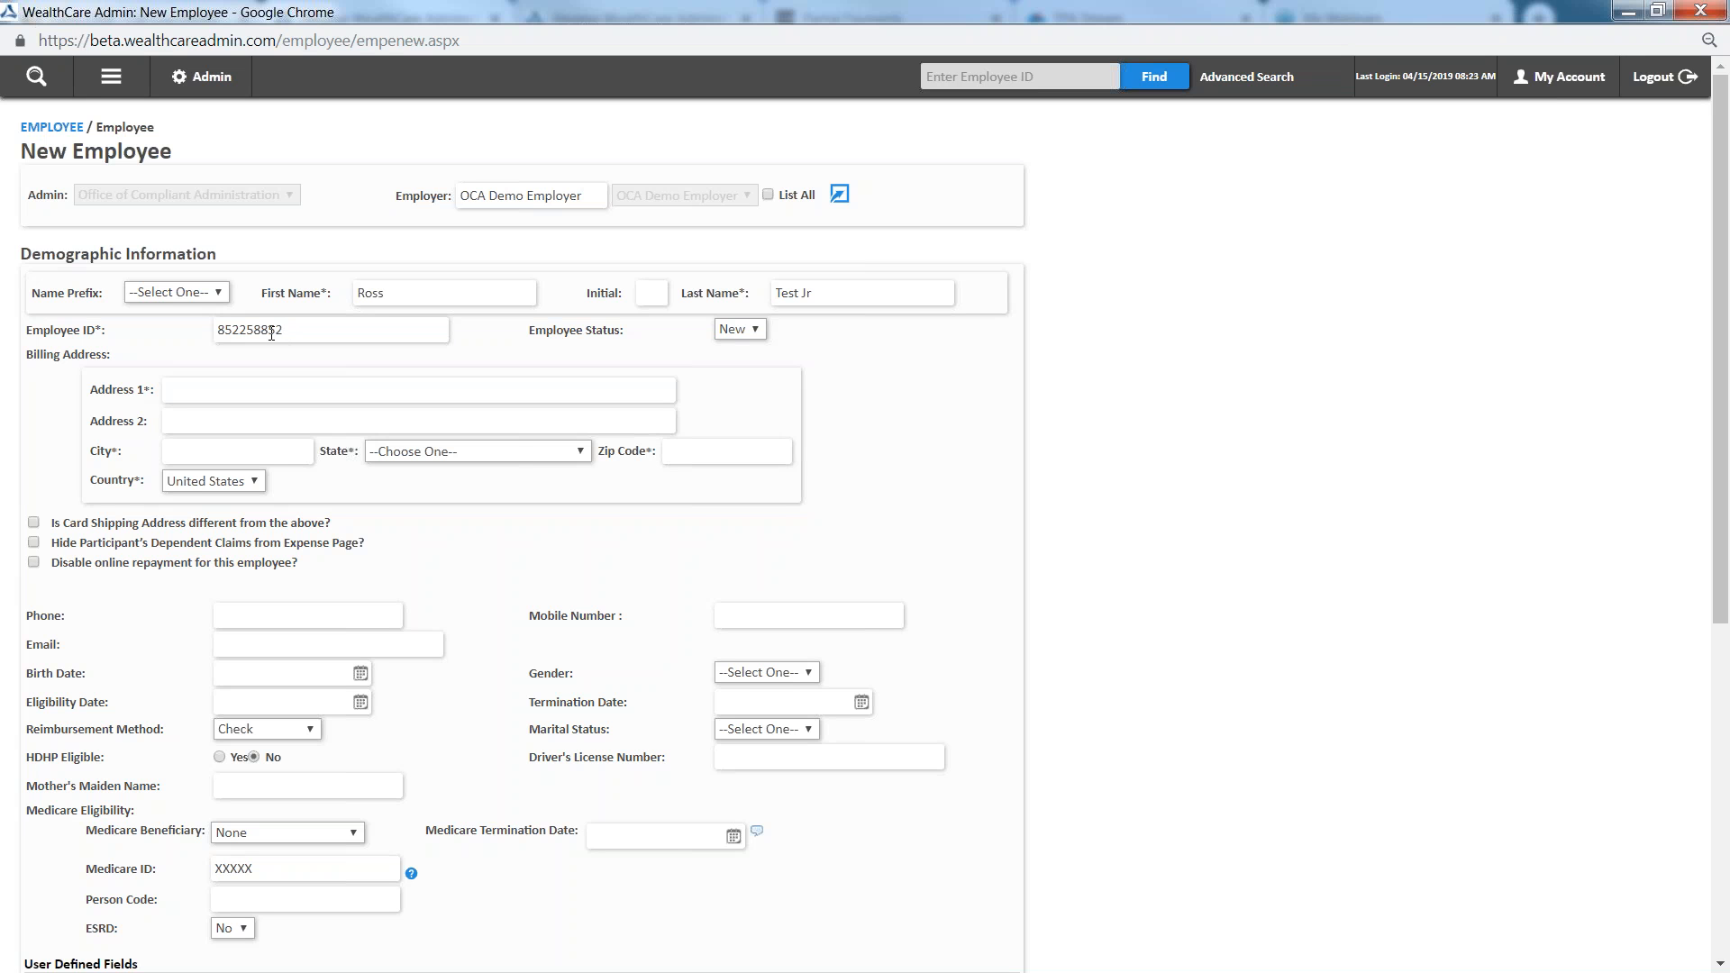
Fill in the employee's billing address from the first saved address suggestion and enter the phone number
{"action": "left_click", "coordinate": [199, 389]}
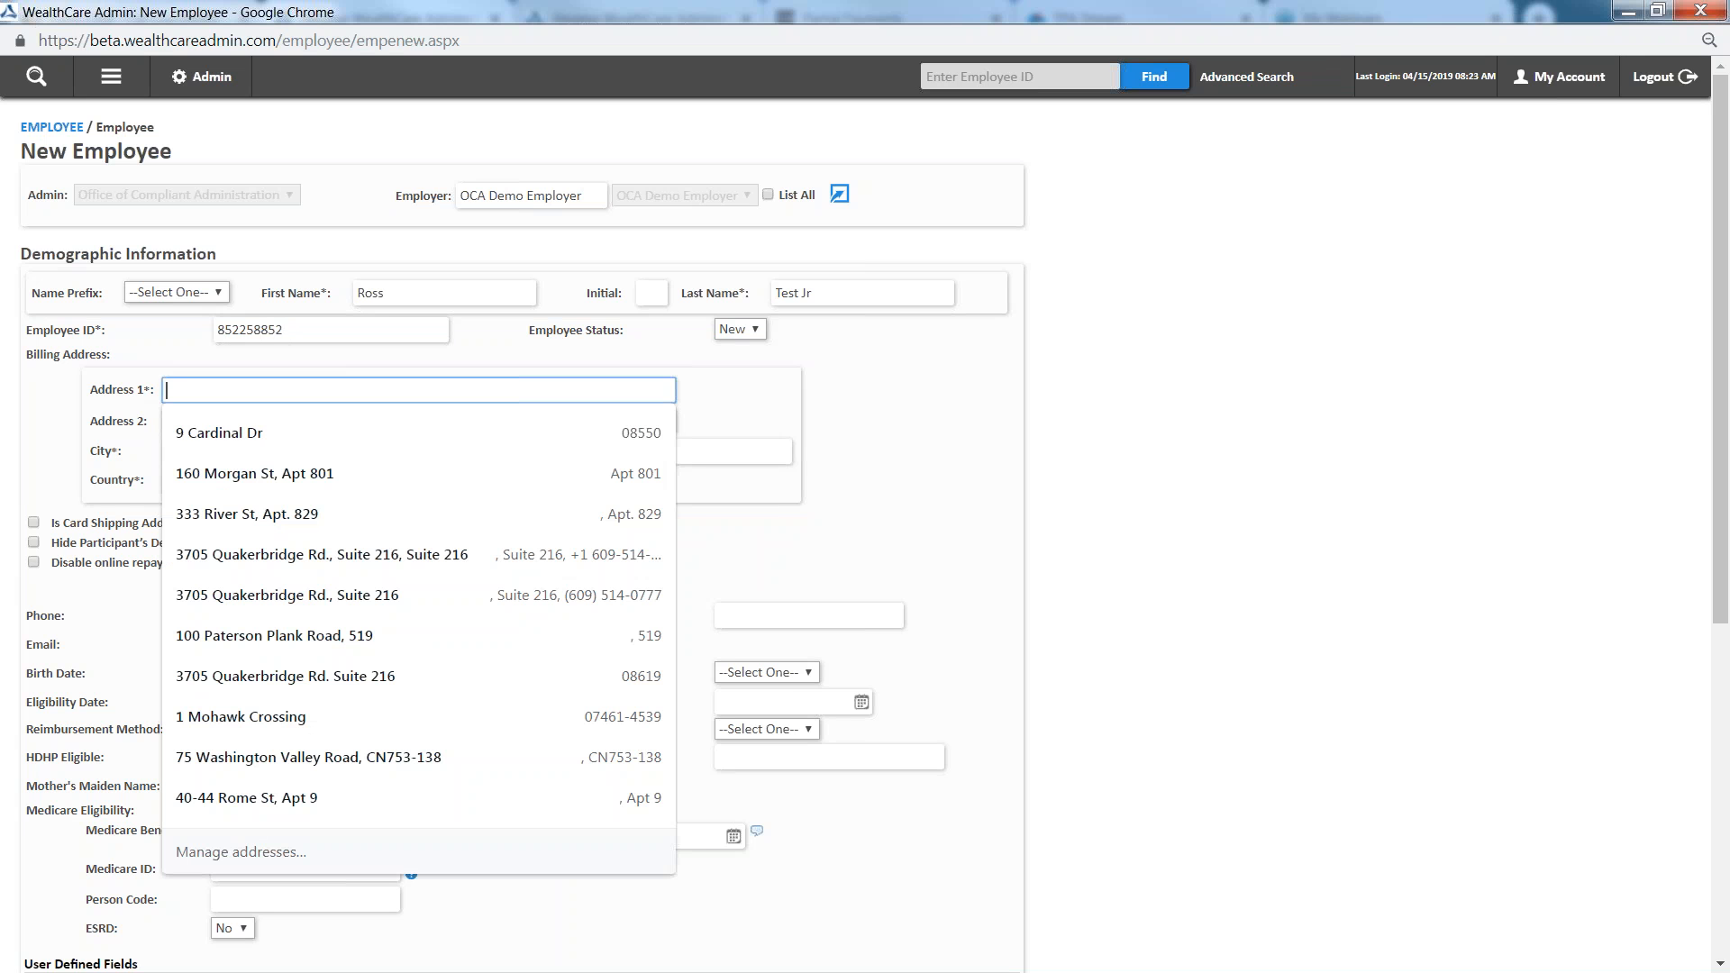
{"action": "left_click", "coordinate": [413, 431]}
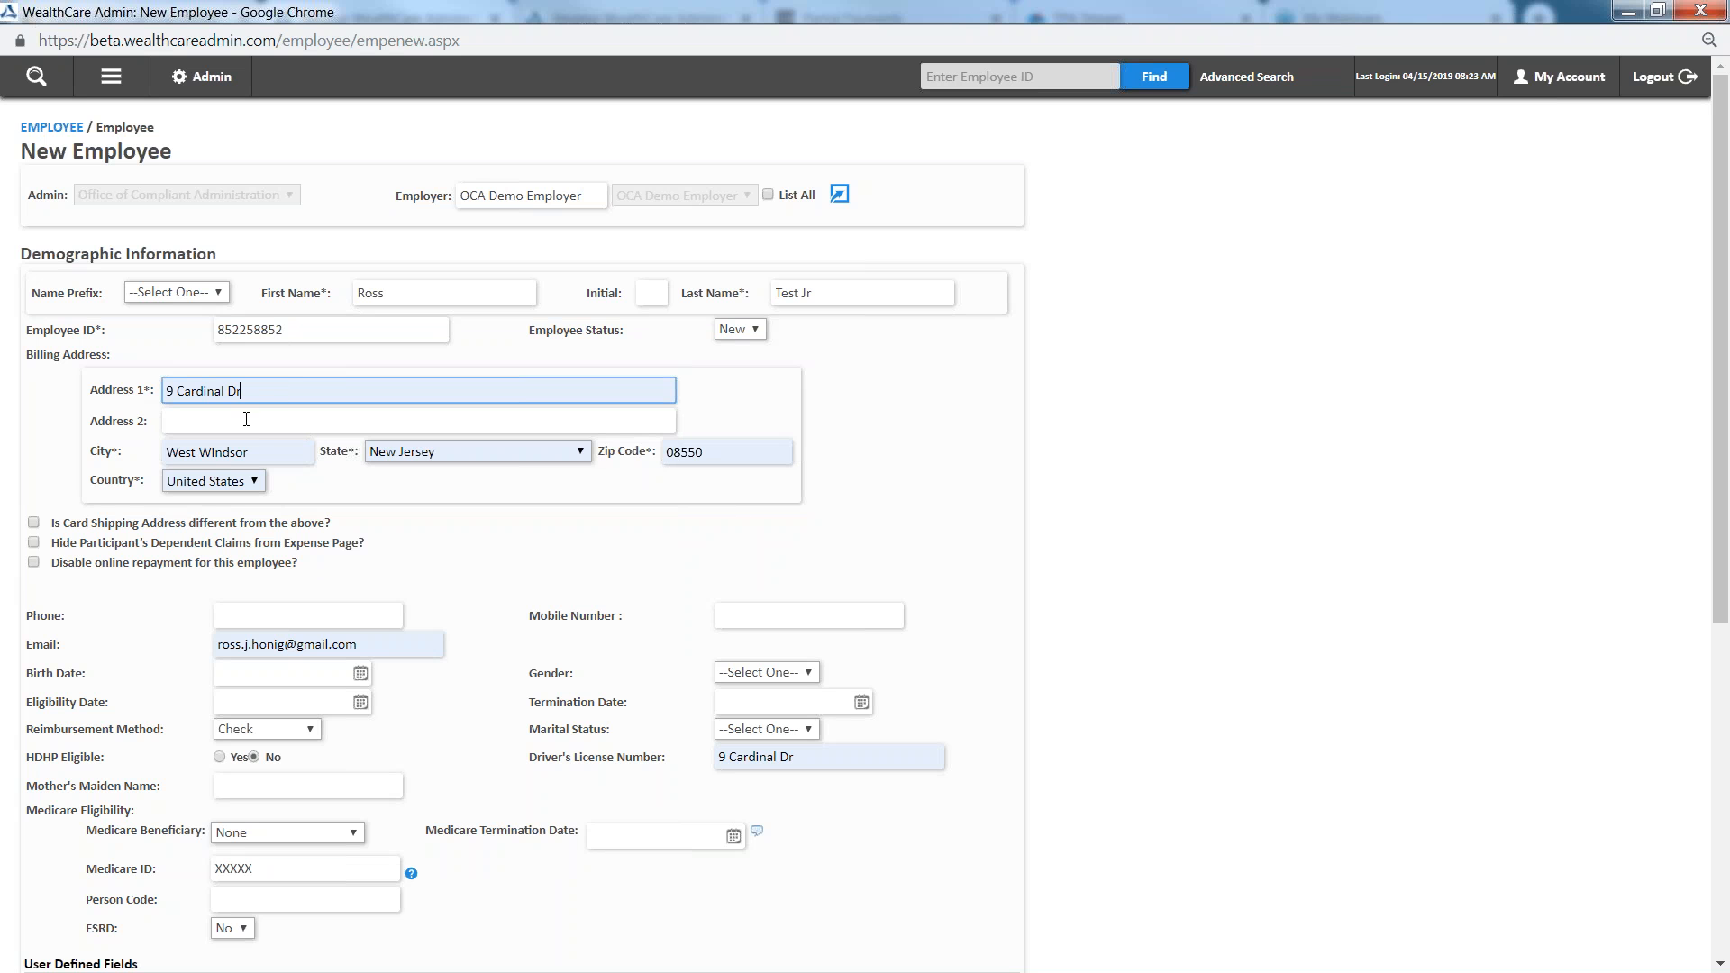
{"action": "scroll", "coordinate": [203, 462], "scroll_direction": "down", "scroll_amount": 1}
{"action": "left_click", "coordinate": [279, 503]}
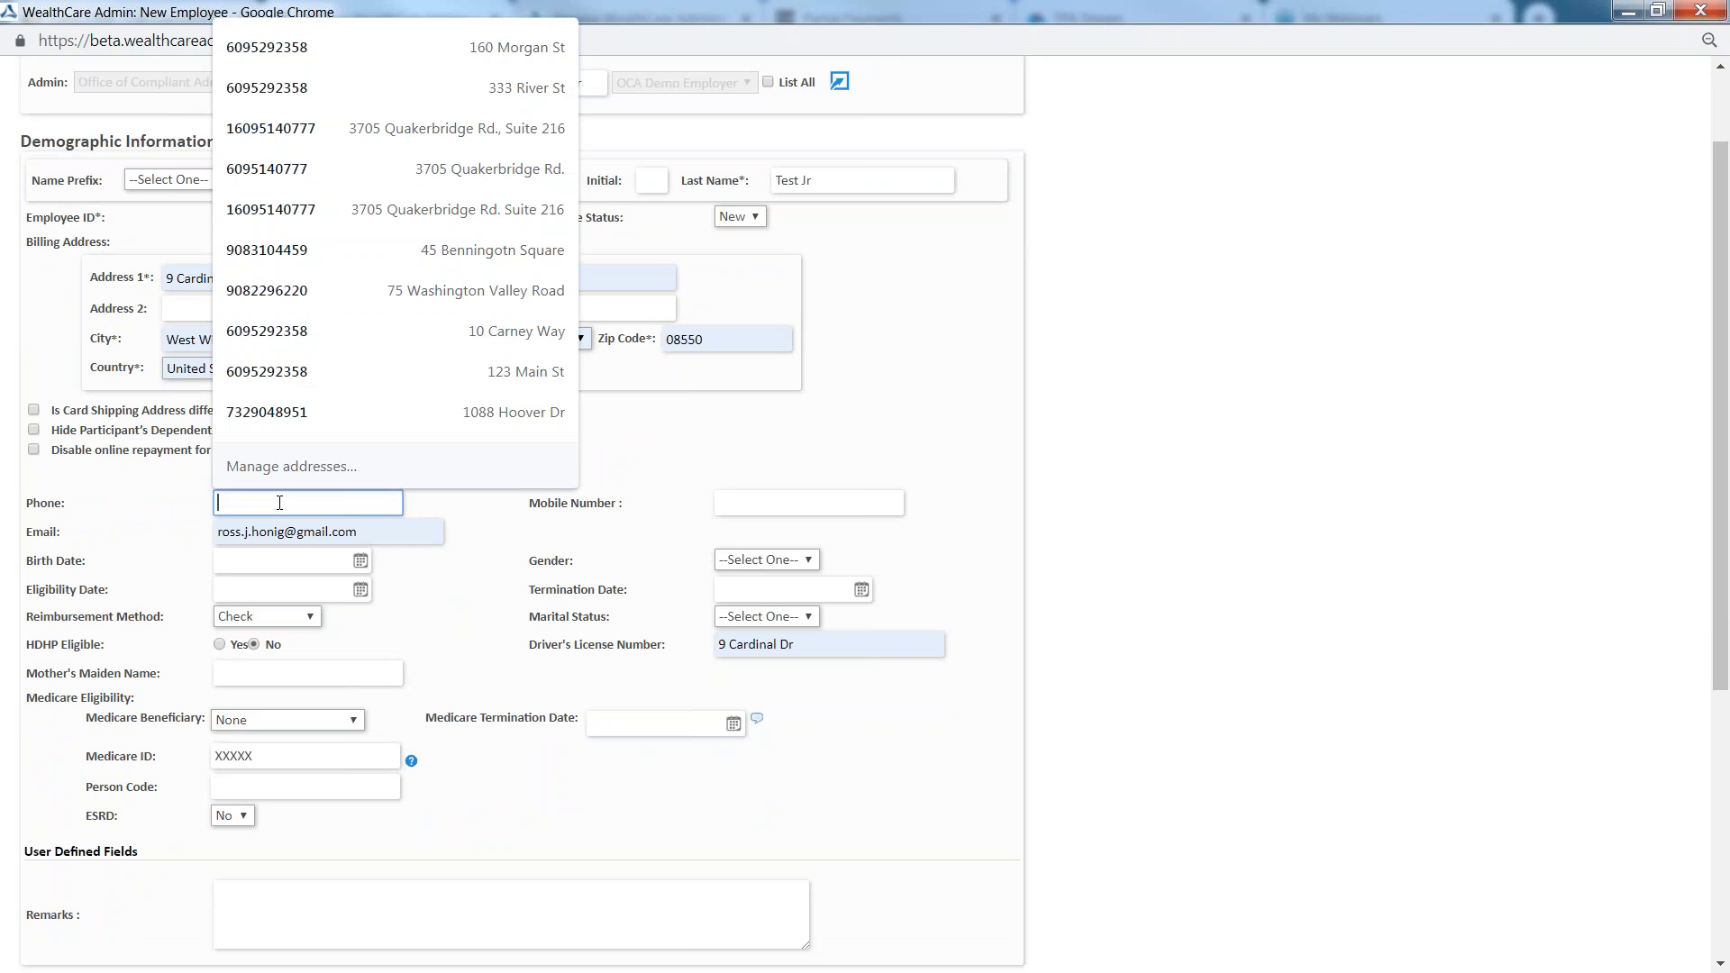
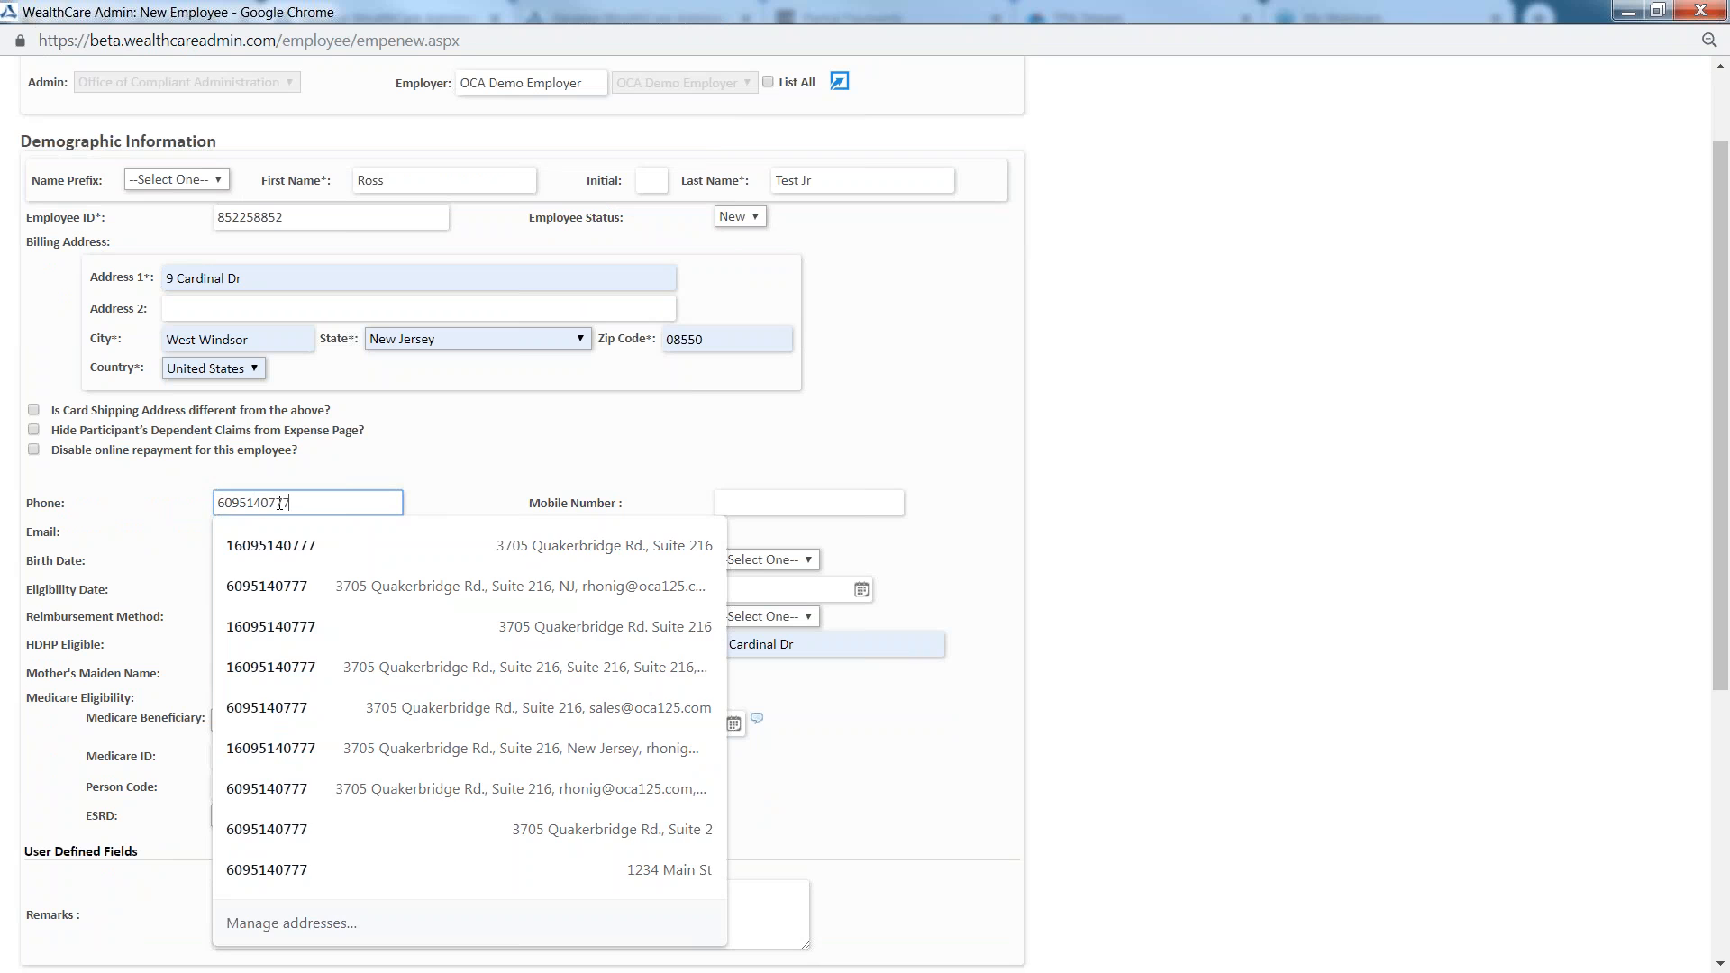
{"action": "key", "text": "Tab"}
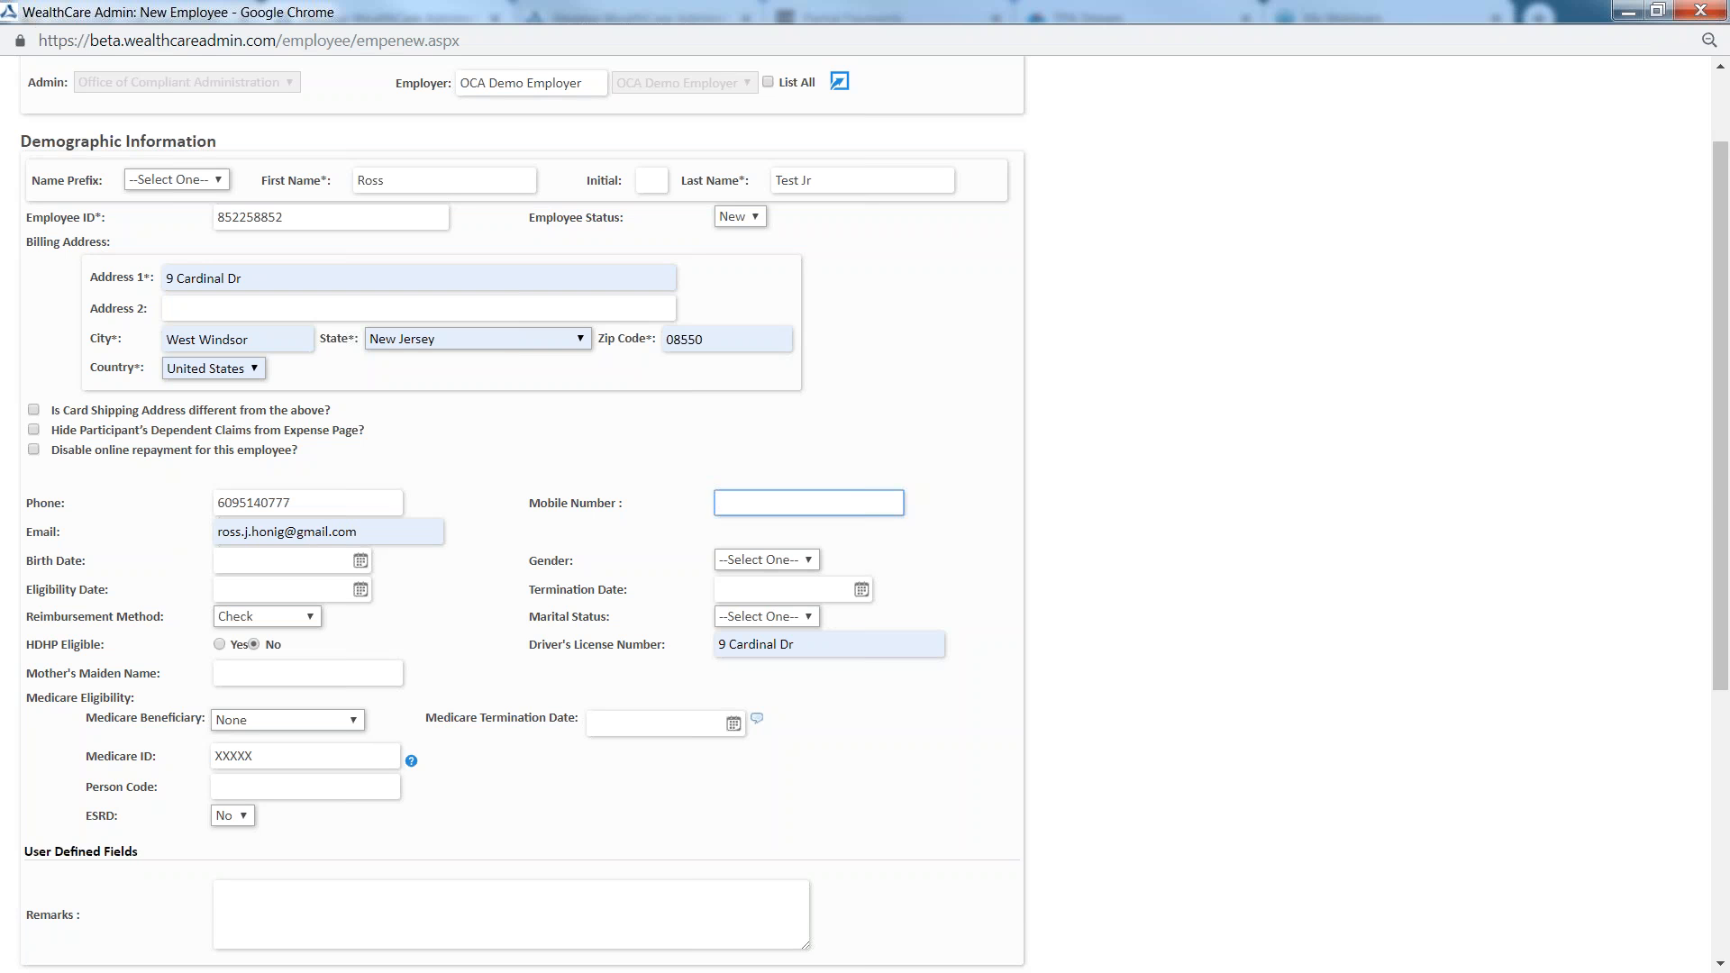
{"action": "left_click", "coordinate": [437, 577]}
Enter the employee's birth date
{"action": "left_click", "coordinate": [360, 560]}
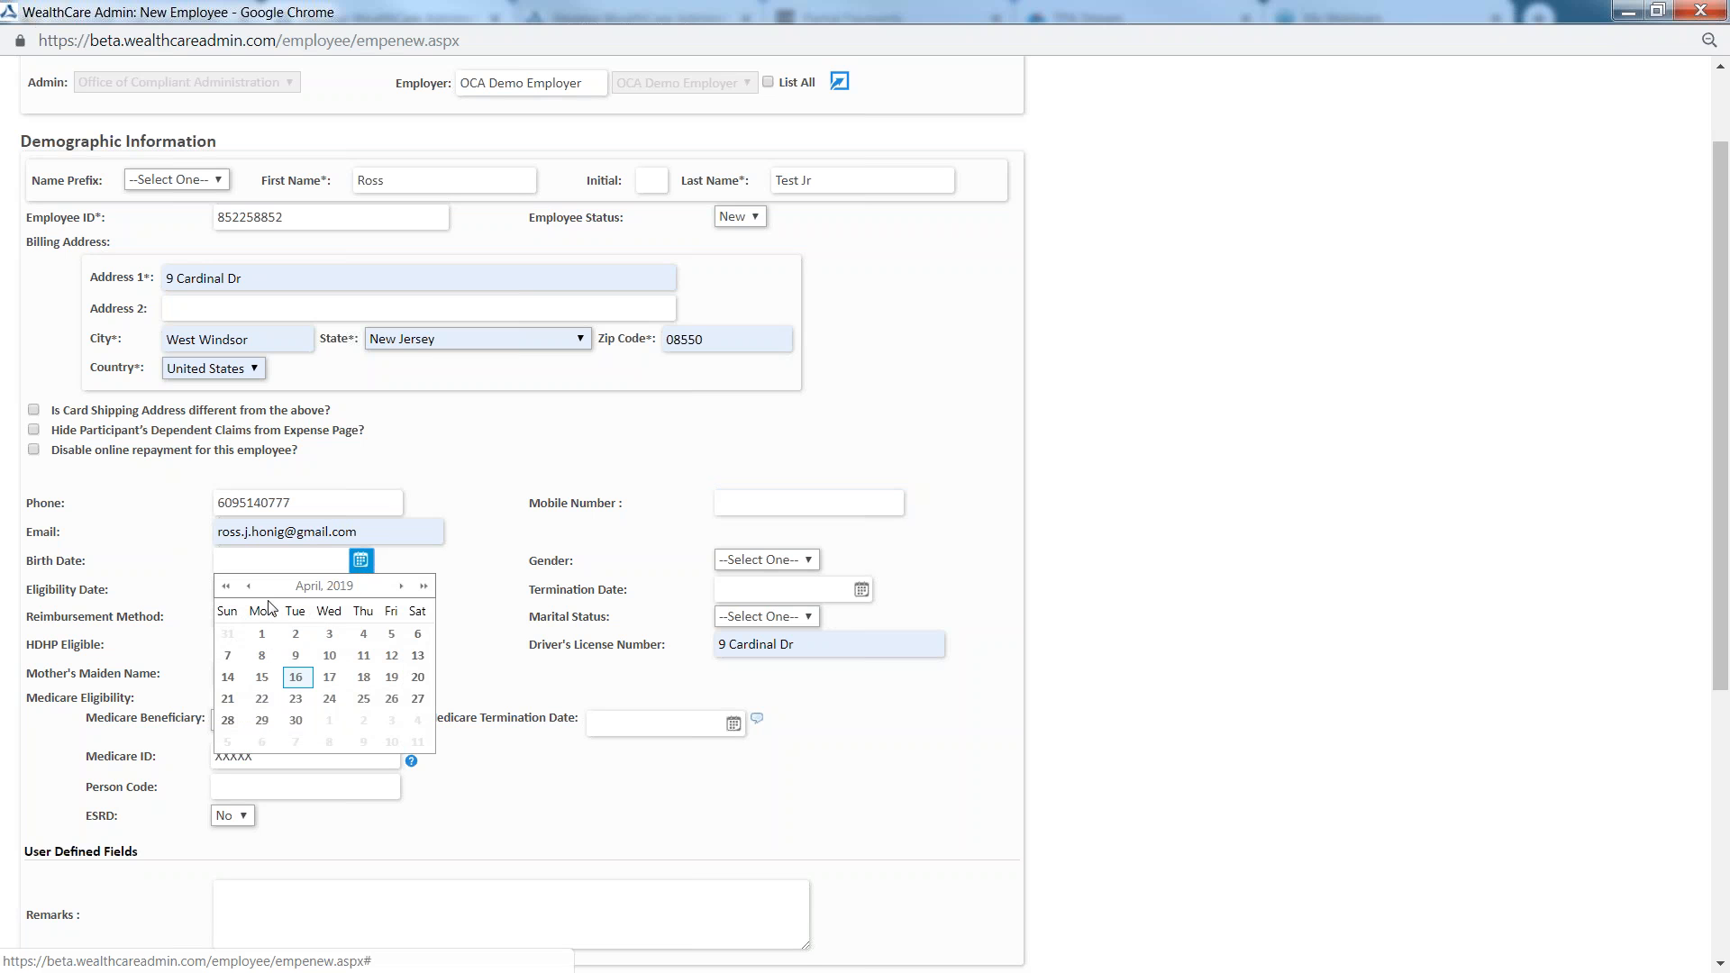
{"action": "left_click", "coordinate": [289, 560]}
{"action": "type", "text": "0105"}
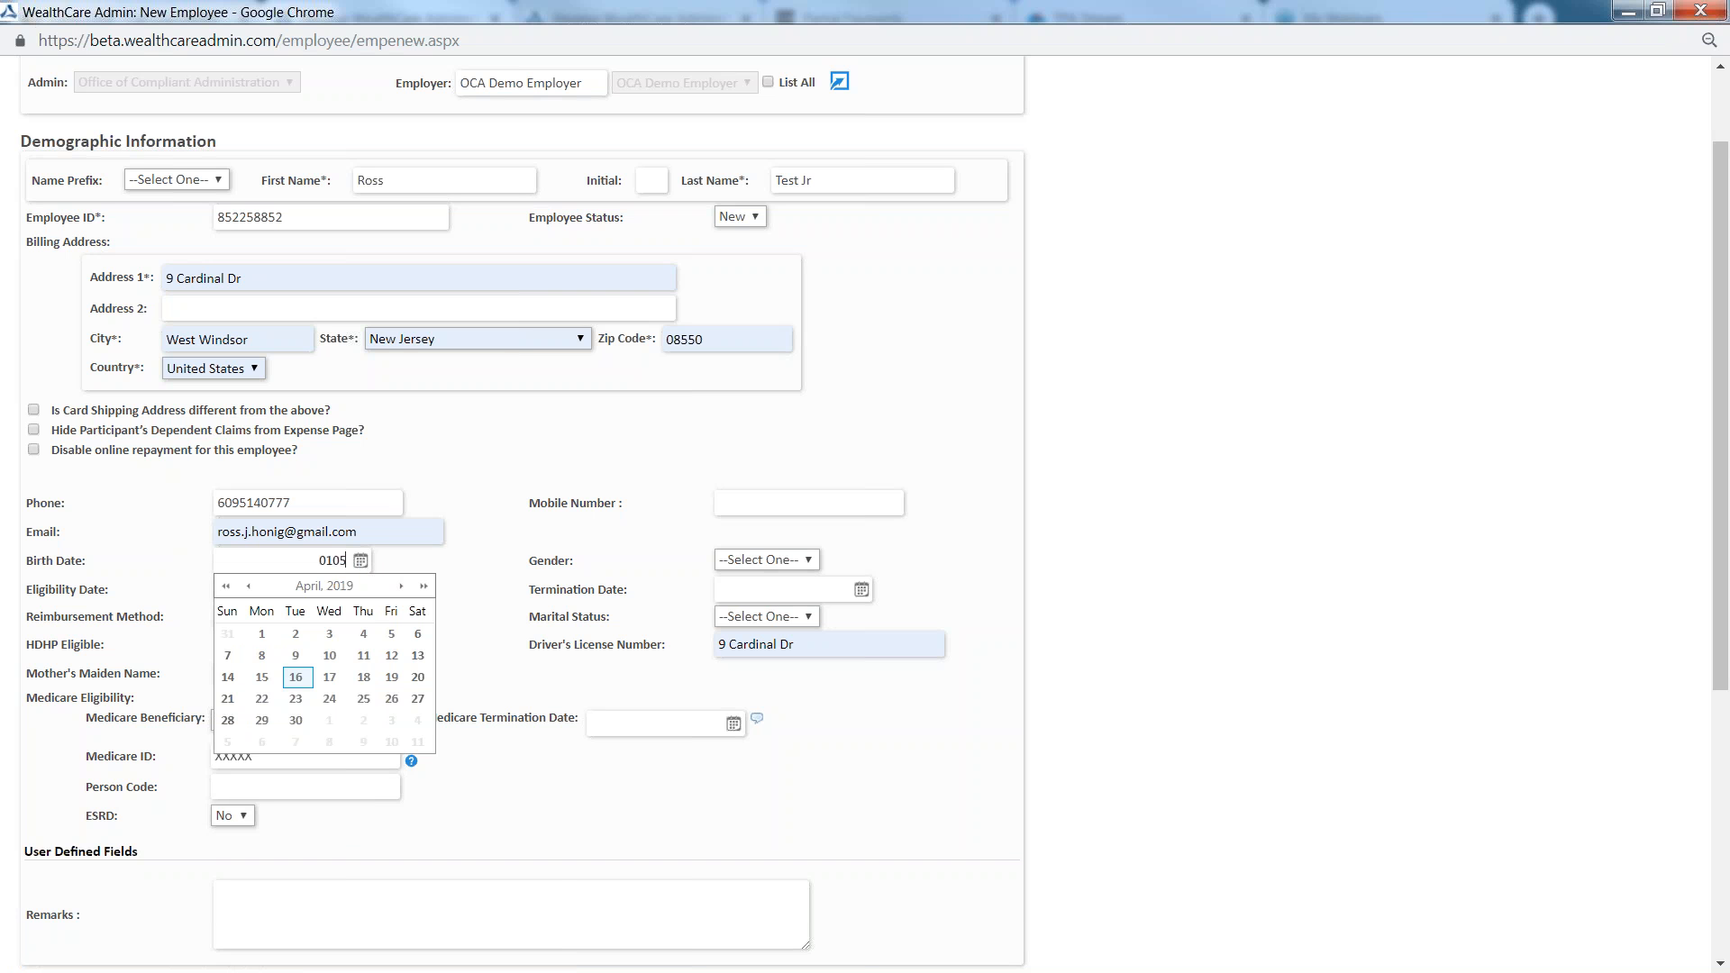
{"action": "type", "text": "1985"}
{"action": "left_click", "coordinate": [527, 618]}
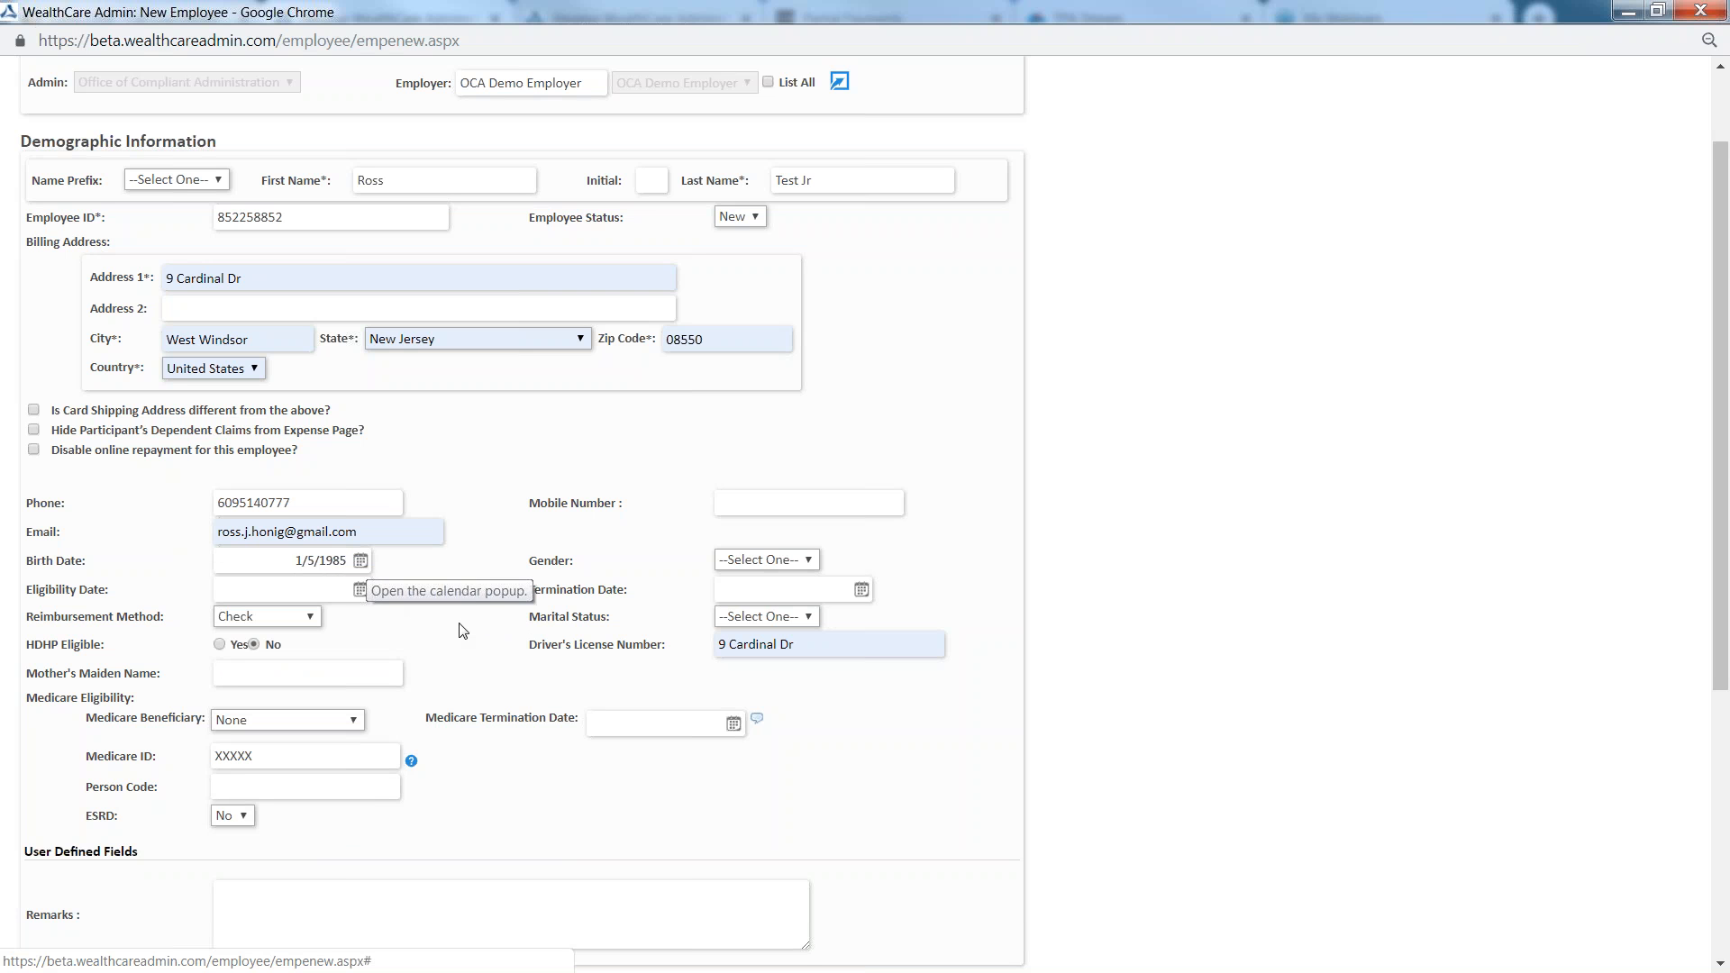
Set the employee's gender to Male and clear the autofilled address from the driver's license number field
{"action": "left_click", "coordinate": [753, 560]}
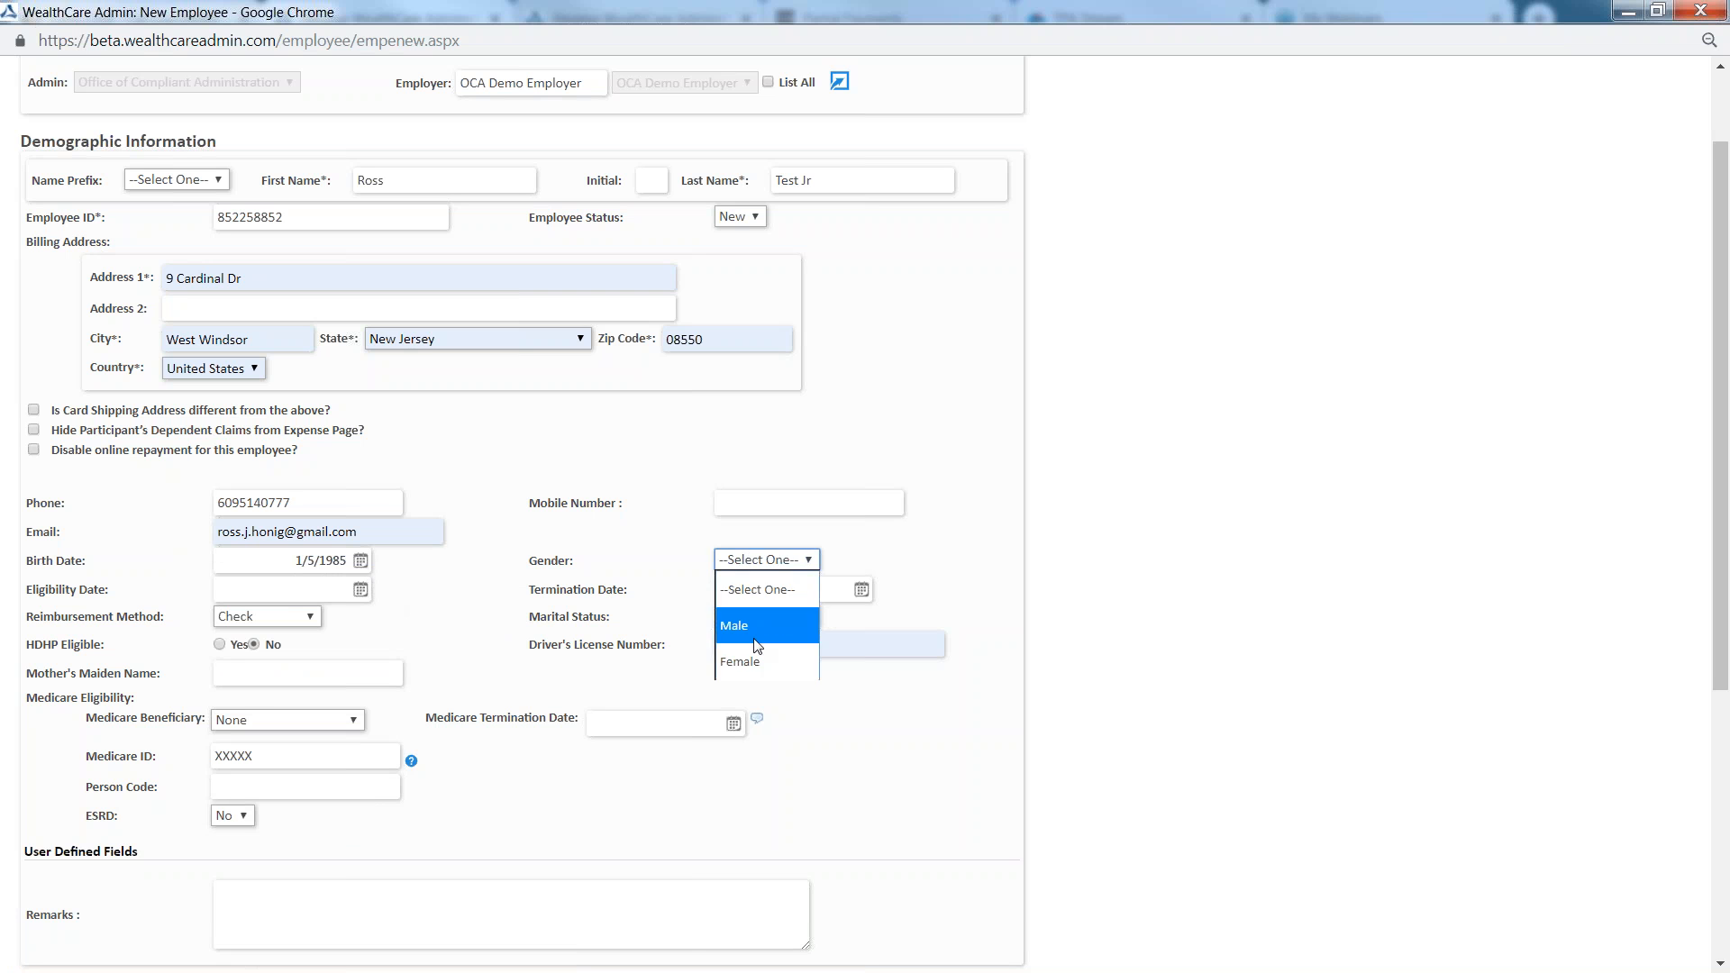
{"action": "left_click", "coordinate": [748, 621]}
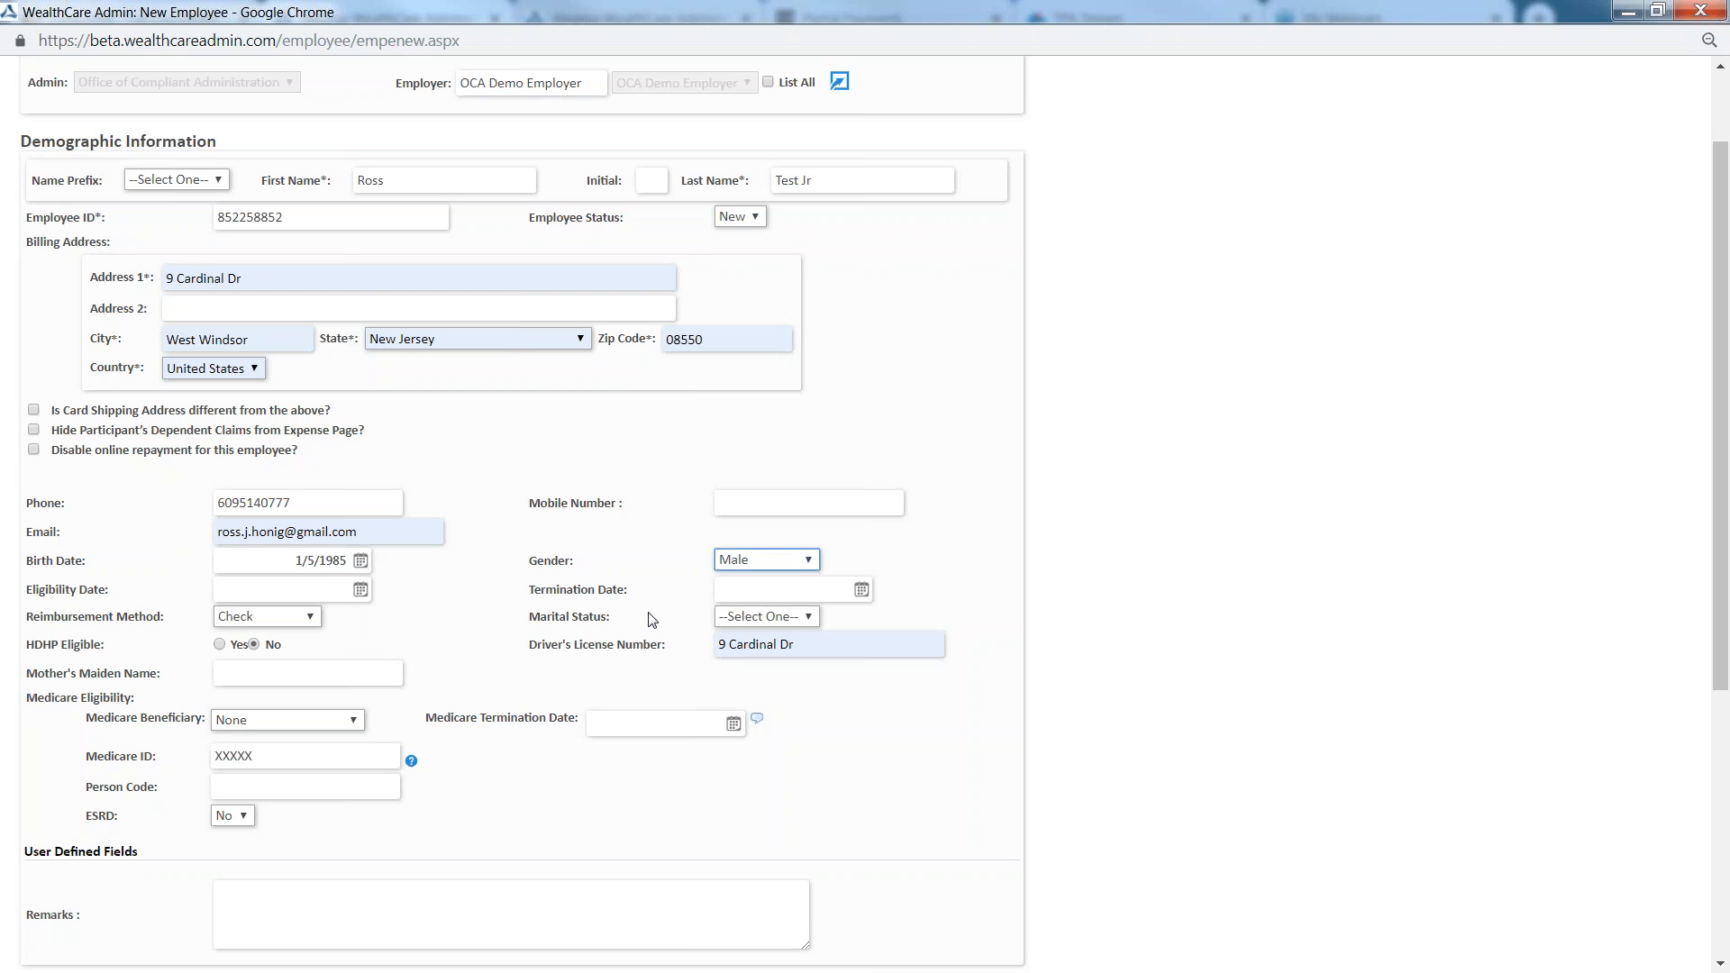
{"action": "left_click", "coordinate": [802, 645]}
{"action": "key", "text": "ctrl+a"}
{"action": "key", "text": "BackSpace"}
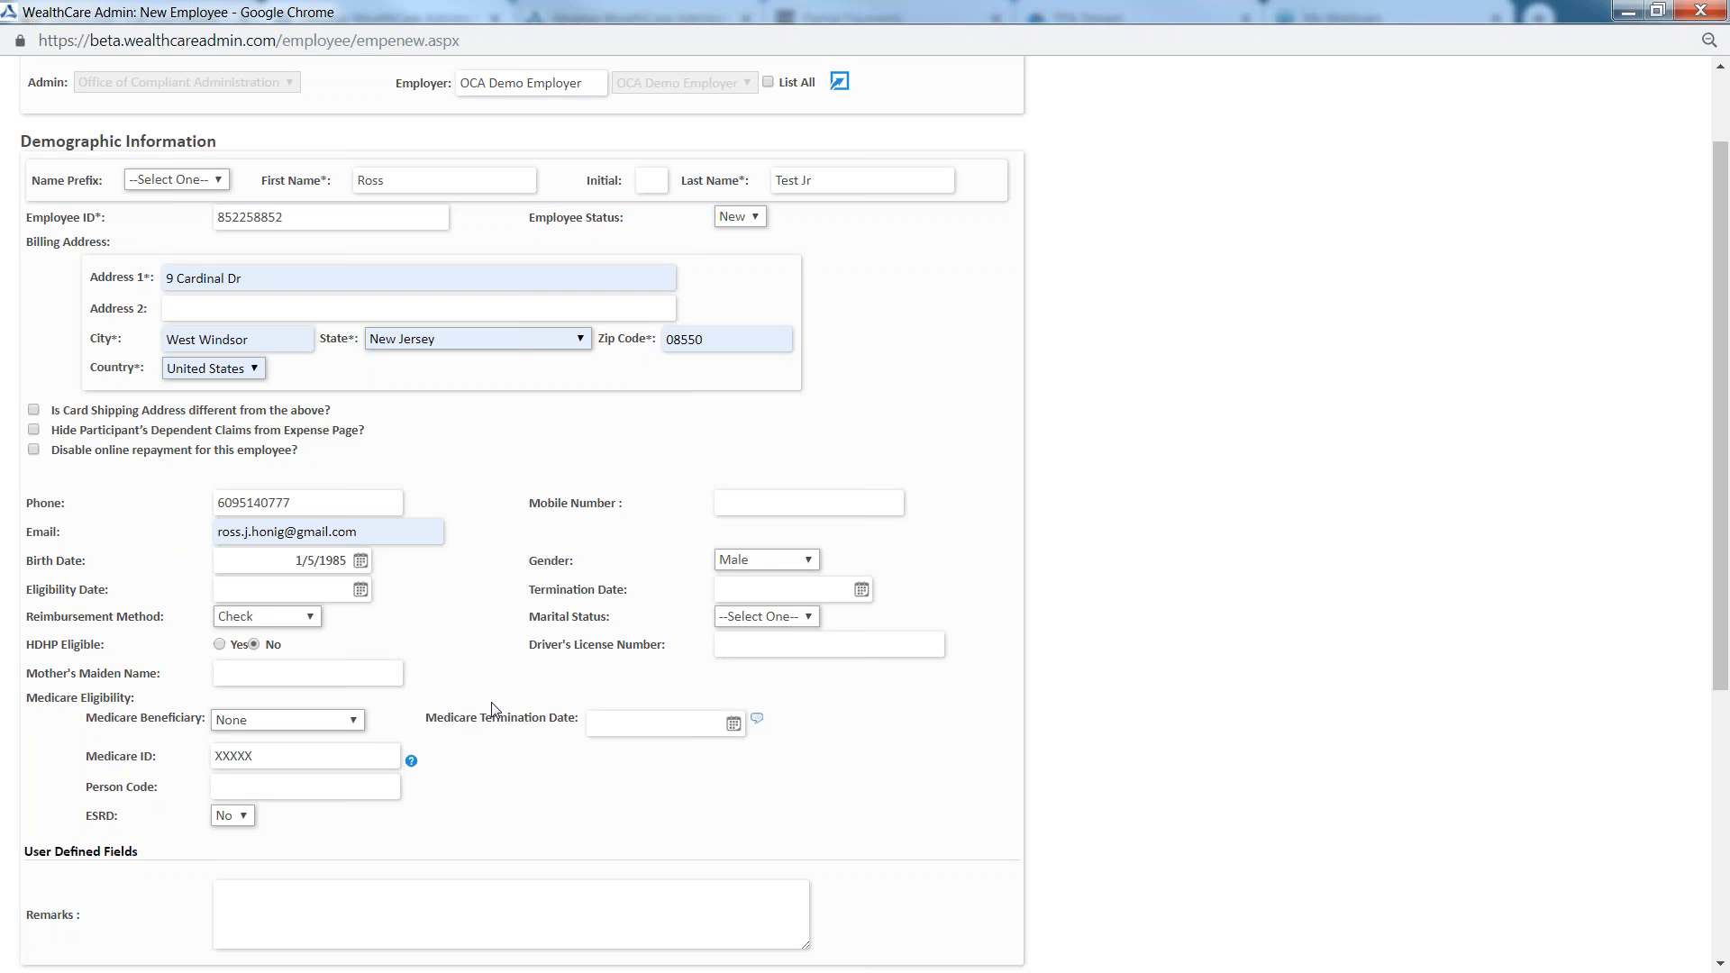
Review the demographic information, ID and health care coverage sections and save the new employee
{"action": "scroll", "coordinate": [1182, 647], "scroll_direction": "down", "scroll_amount": 1}
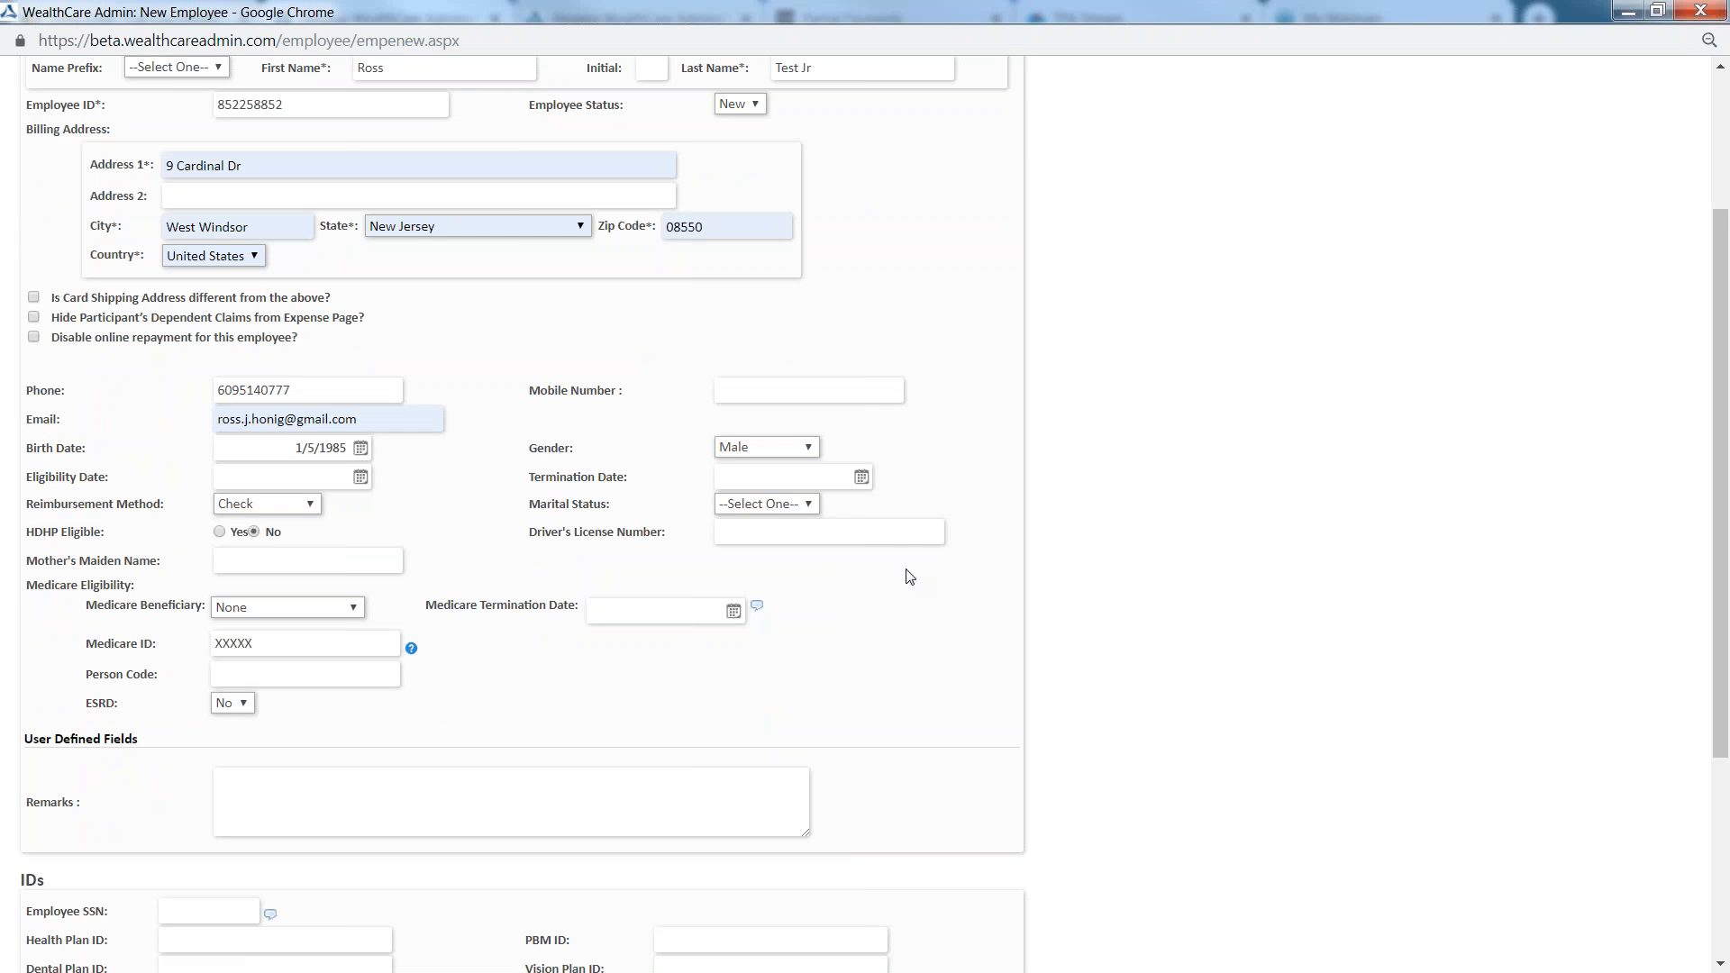
{"action": "scroll", "coordinate": [904, 577], "scroll_direction": "up", "scroll_amount": 2}
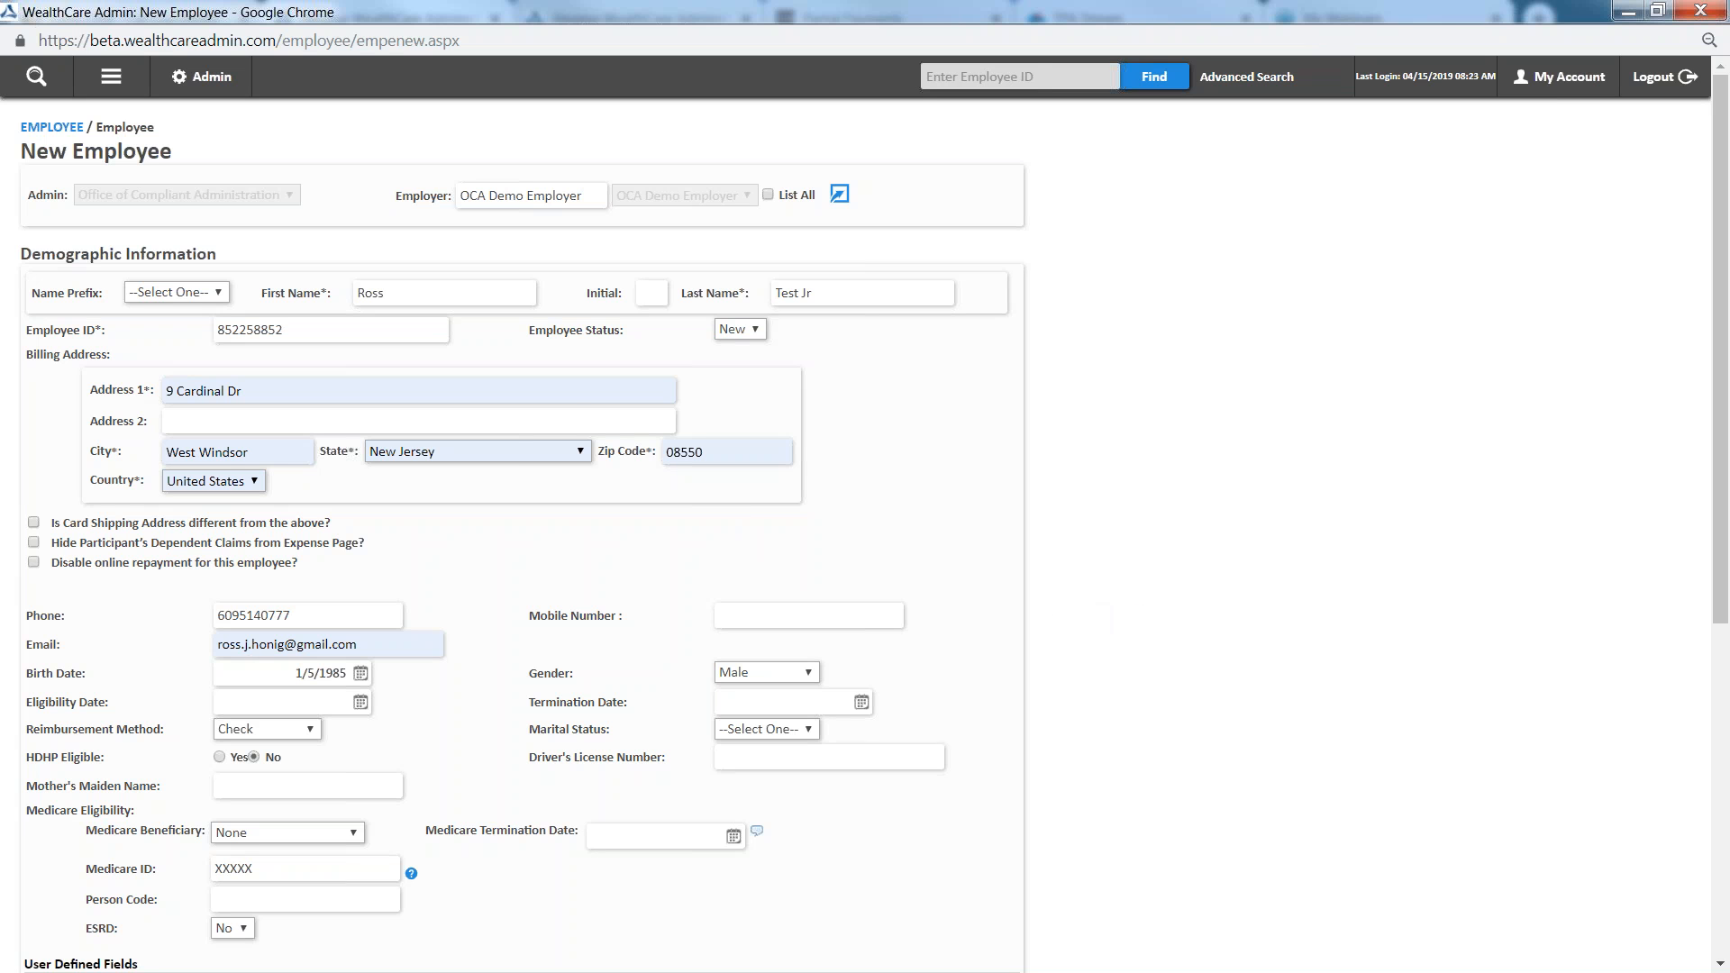
{"action": "scroll", "coordinate": [228, 459], "scroll_direction": "down", "scroll_amount": 1}
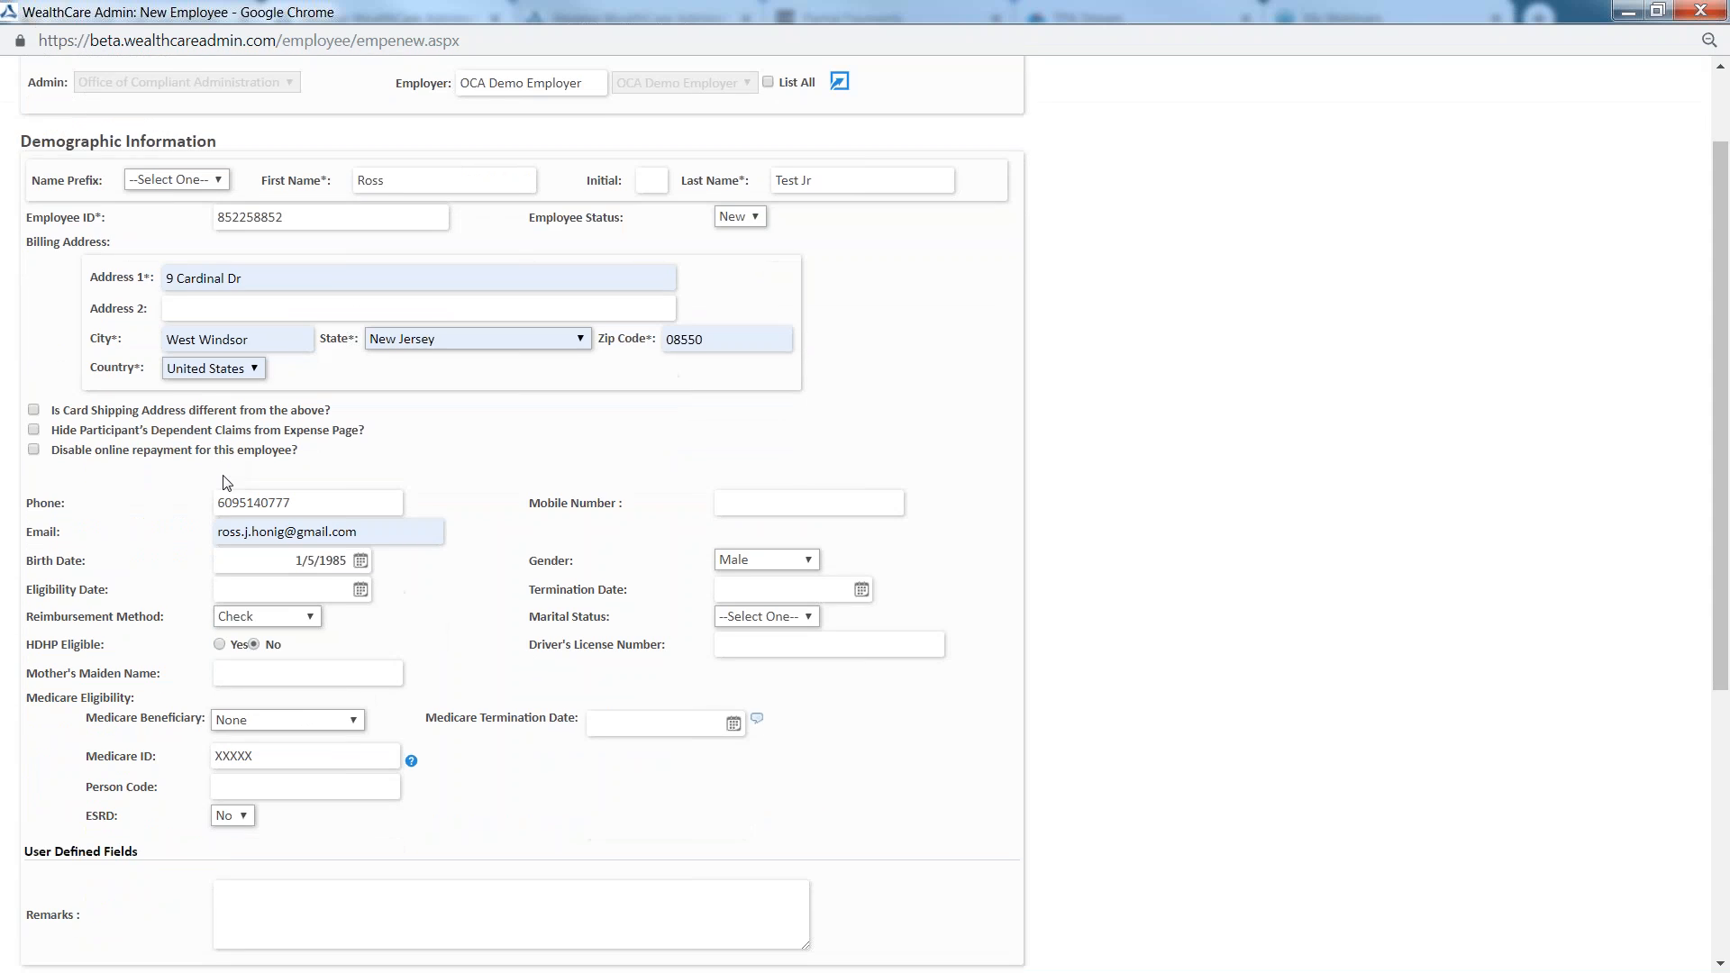
{"action": "scroll", "coordinate": [165, 482], "scroll_direction": "down", "scroll_amount": 5}
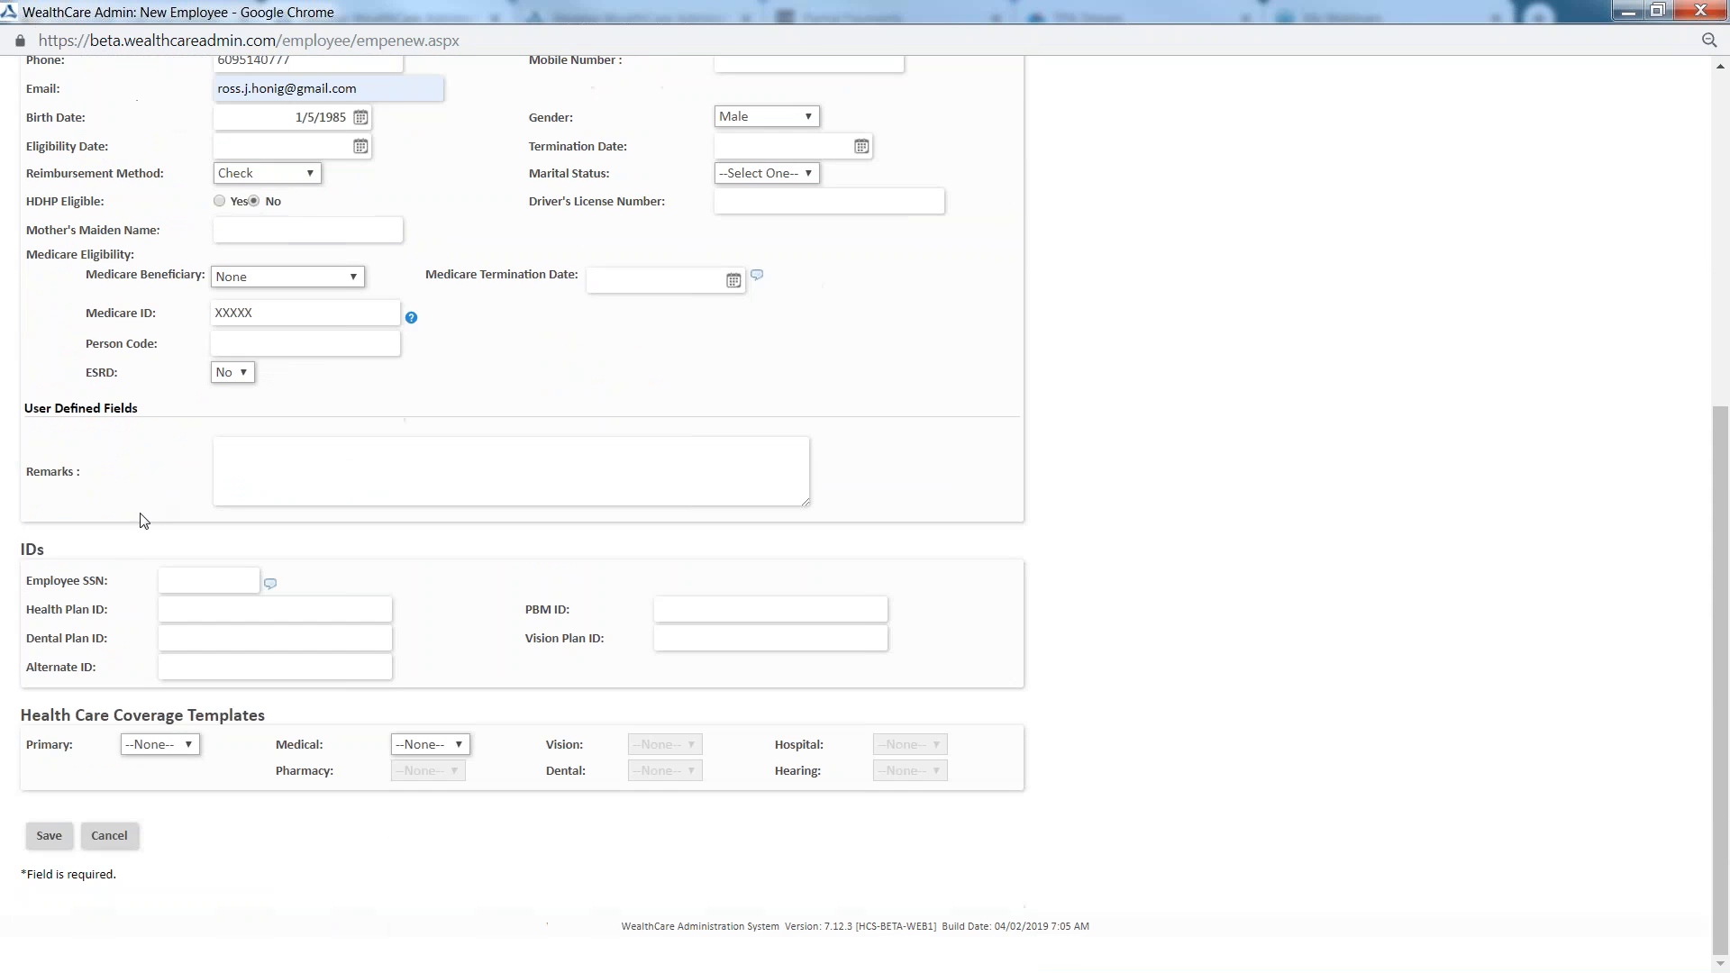
{"action": "left_click", "coordinate": [50, 842]}
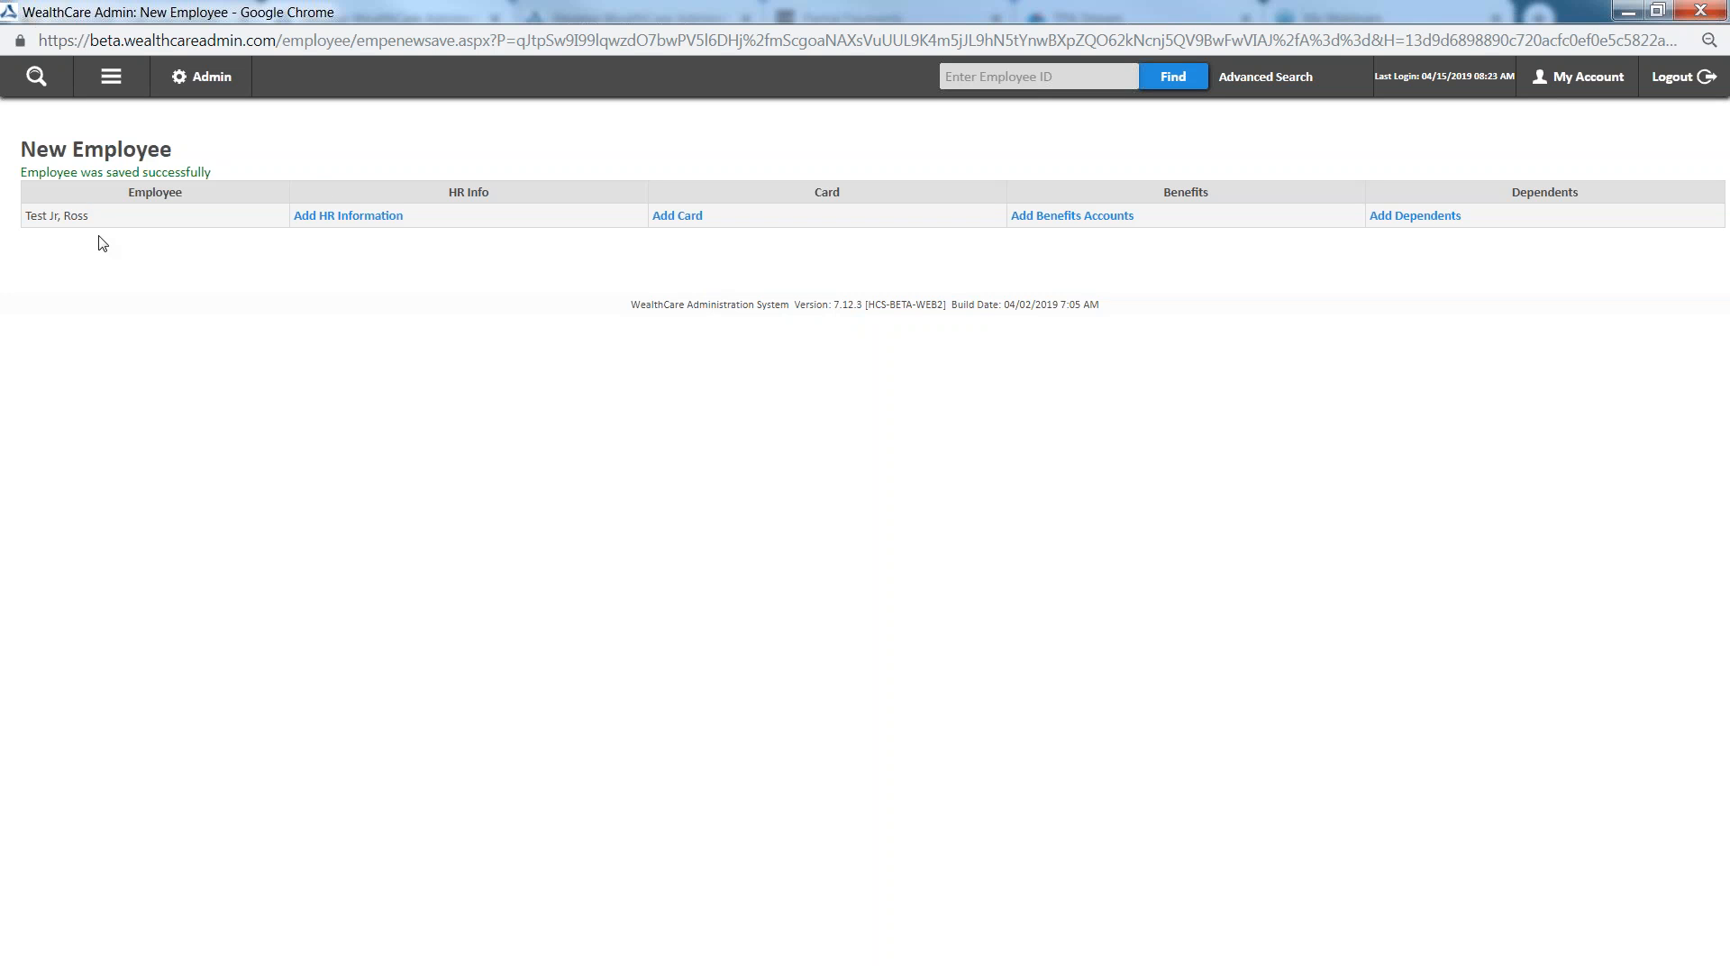
Start adding a dependent to the saved employee, with first name Spouse and last name Test
{"action": "left_click_drag", "start_coordinate": [96, 225], "coordinate": [29, 216]}
{"action": "left_click", "coordinate": [94, 315]}
{"action": "left_click", "coordinate": [1409, 220]}
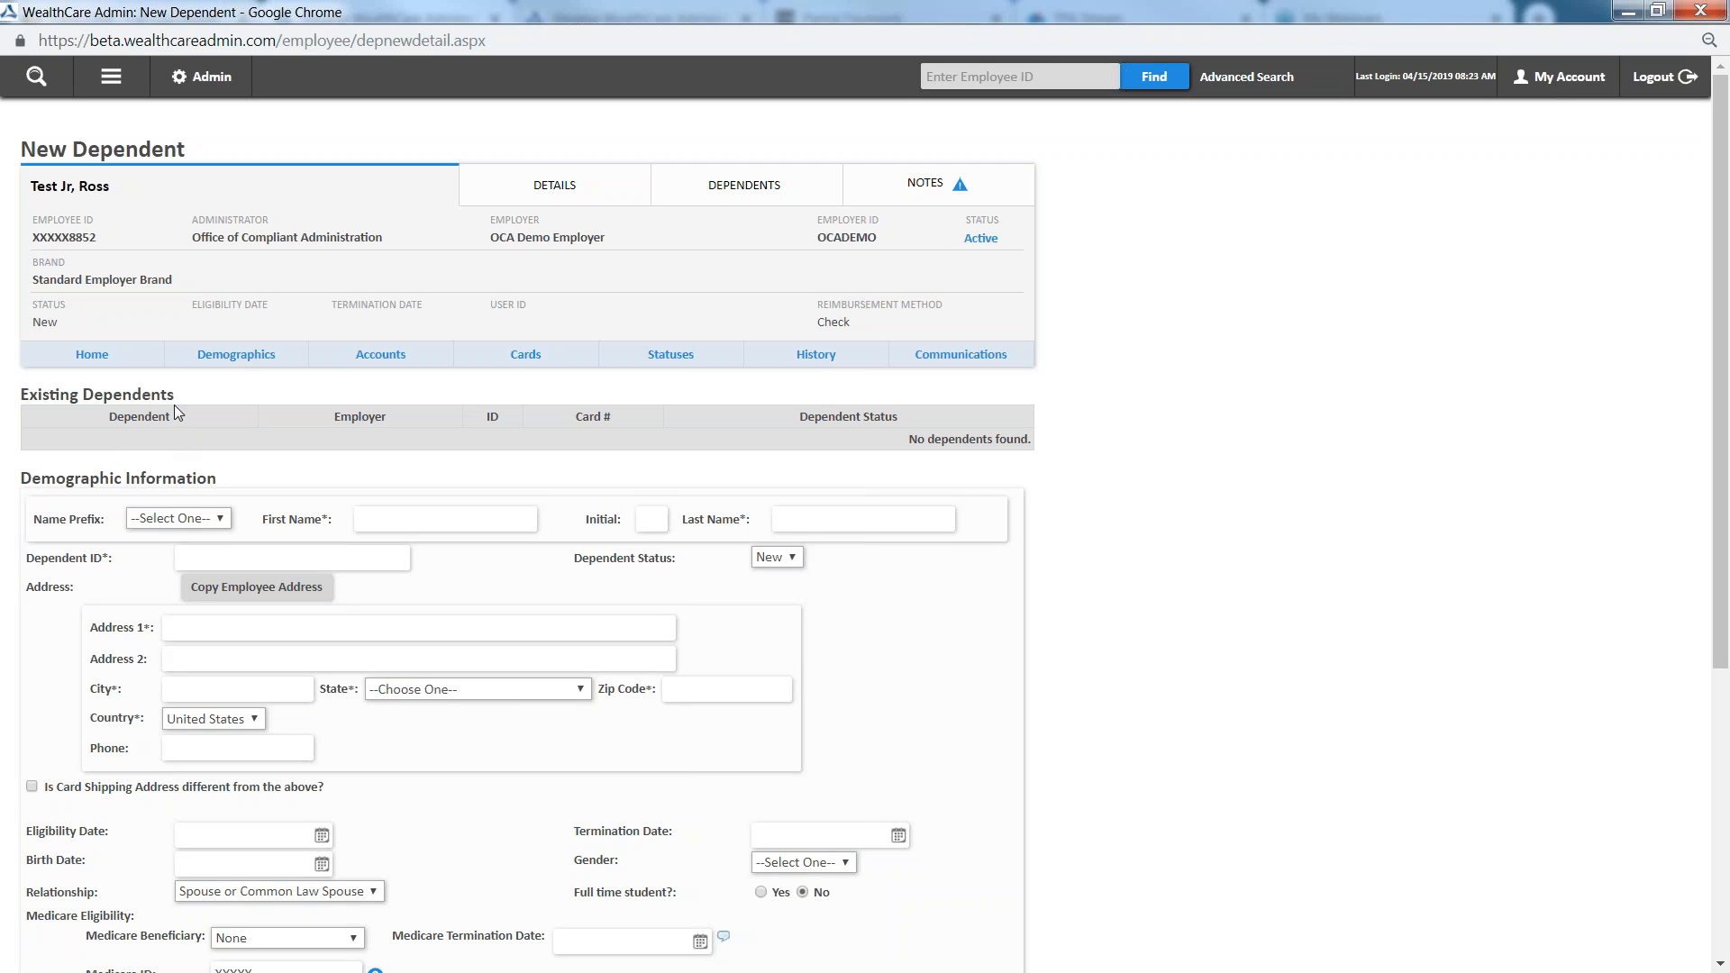
{"action": "left_click", "coordinate": [360, 522]}
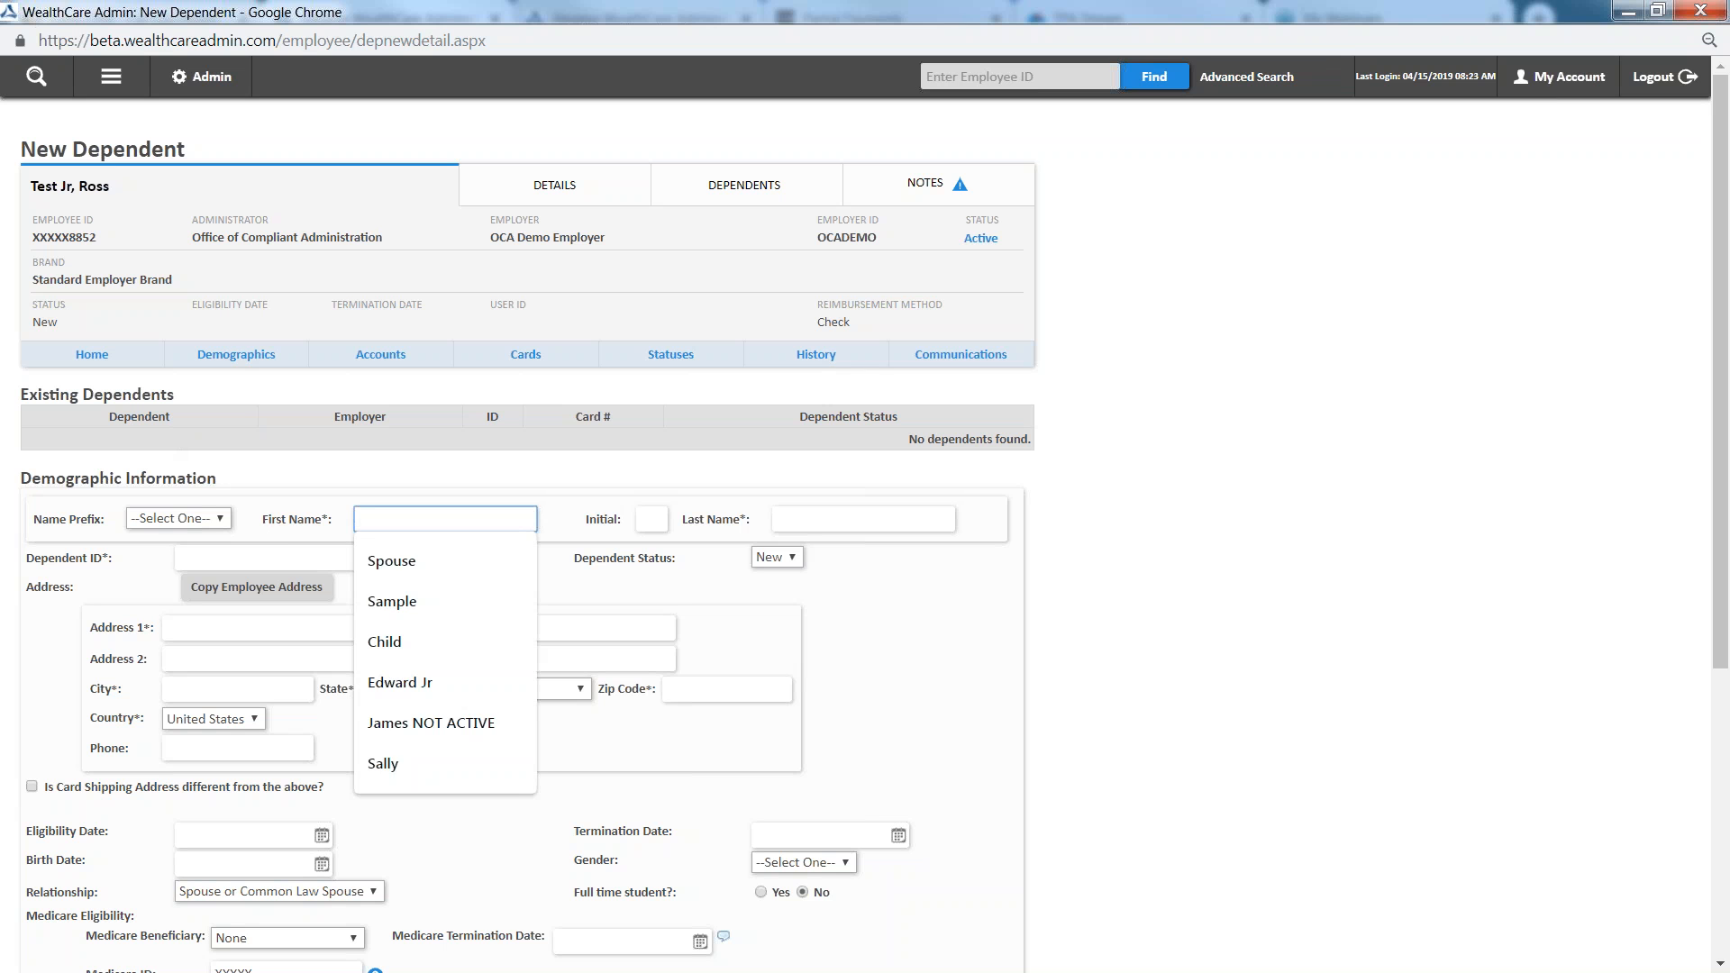
{"action": "type", "text": "Spouse"}
{"action": "key", "text": "Tab"}
{"action": "type", "text": "Test"}
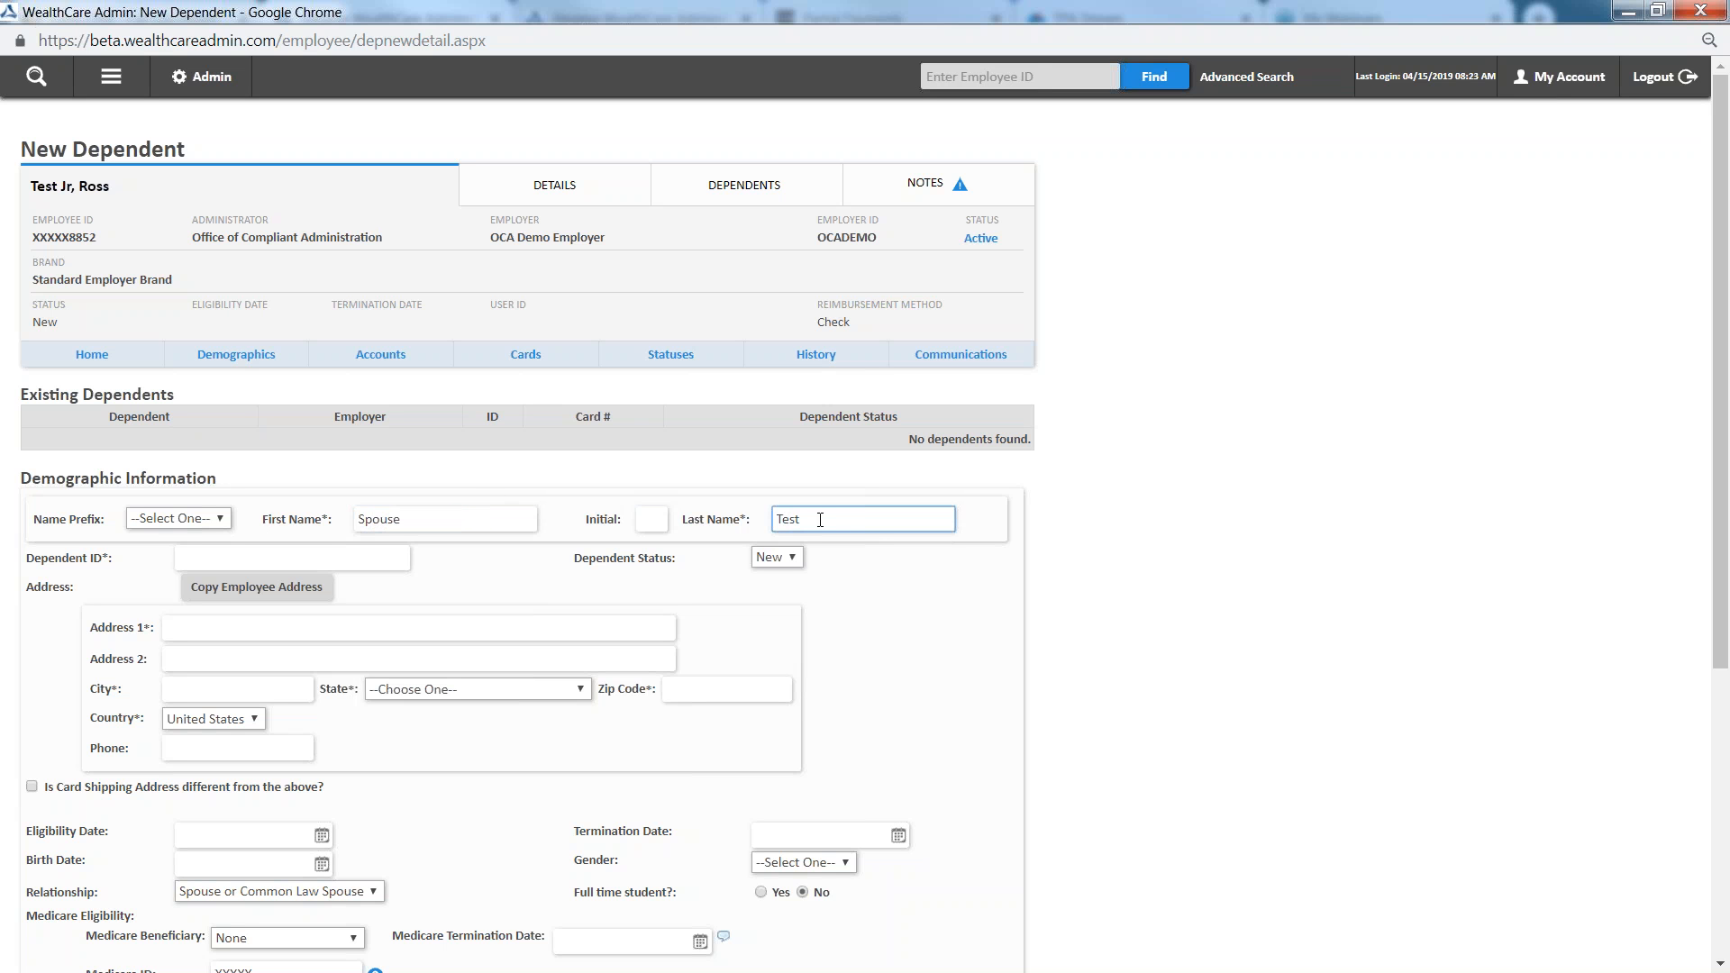
Enter the dependent ID as the employee's ID number followed by the suffix S
{"action": "left_click", "coordinate": [320, 559]}
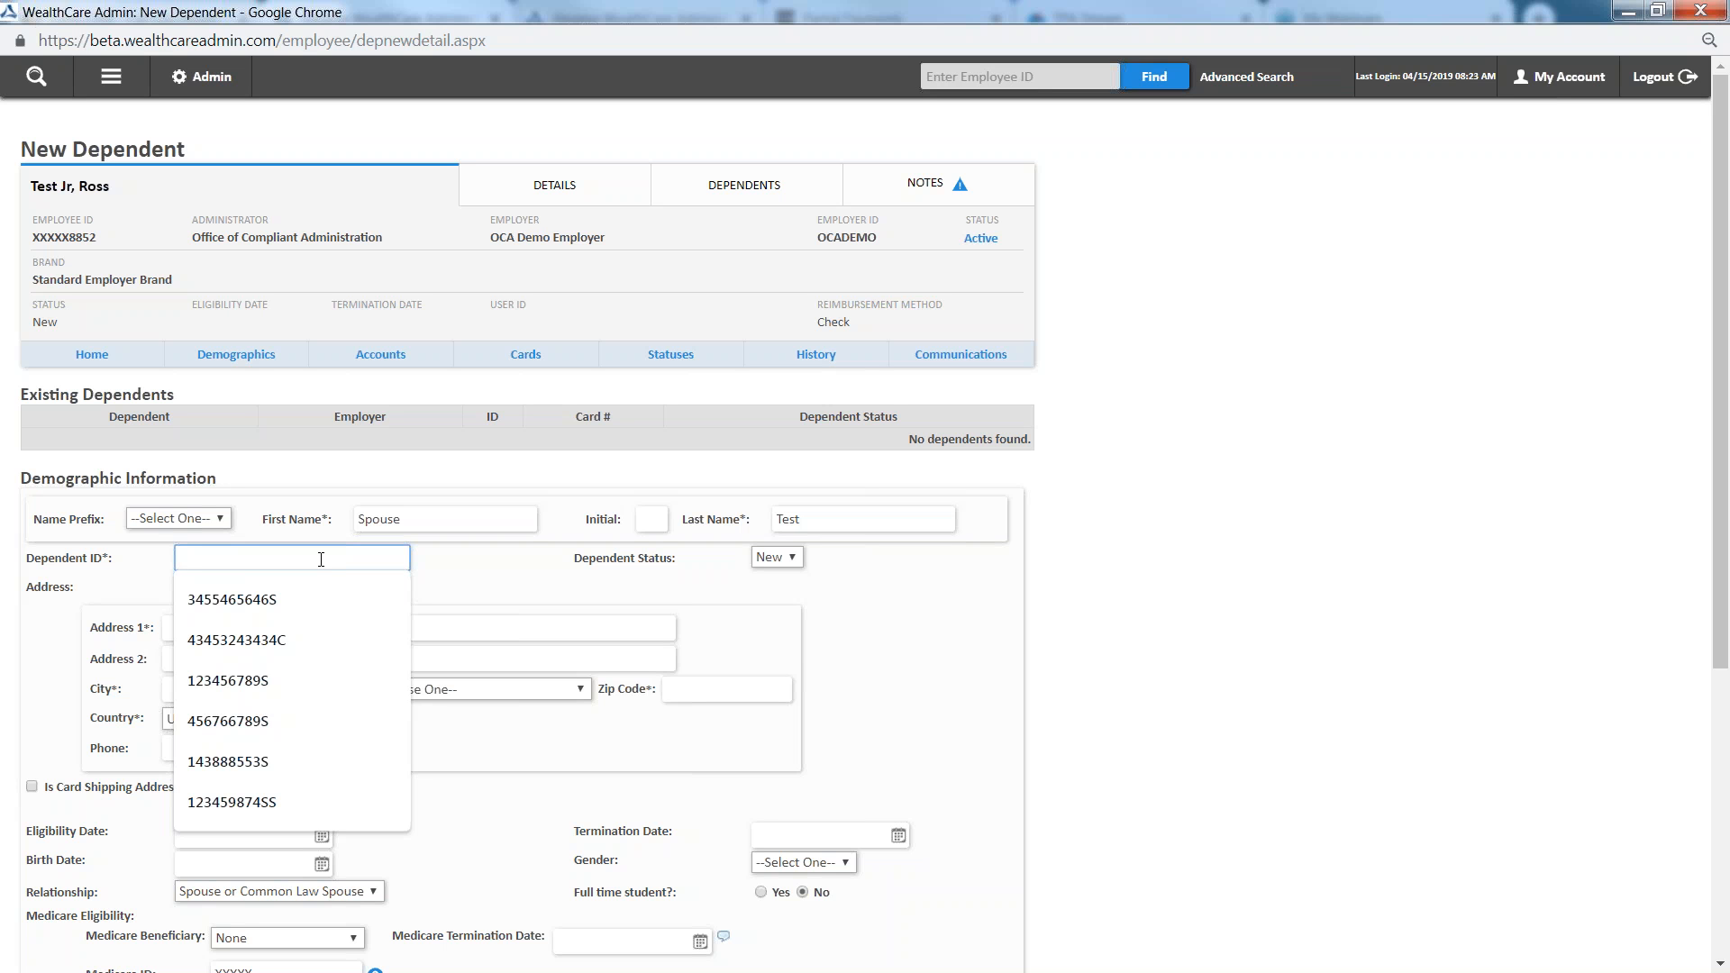
{"action": "left_click", "coordinate": [466, 573]}
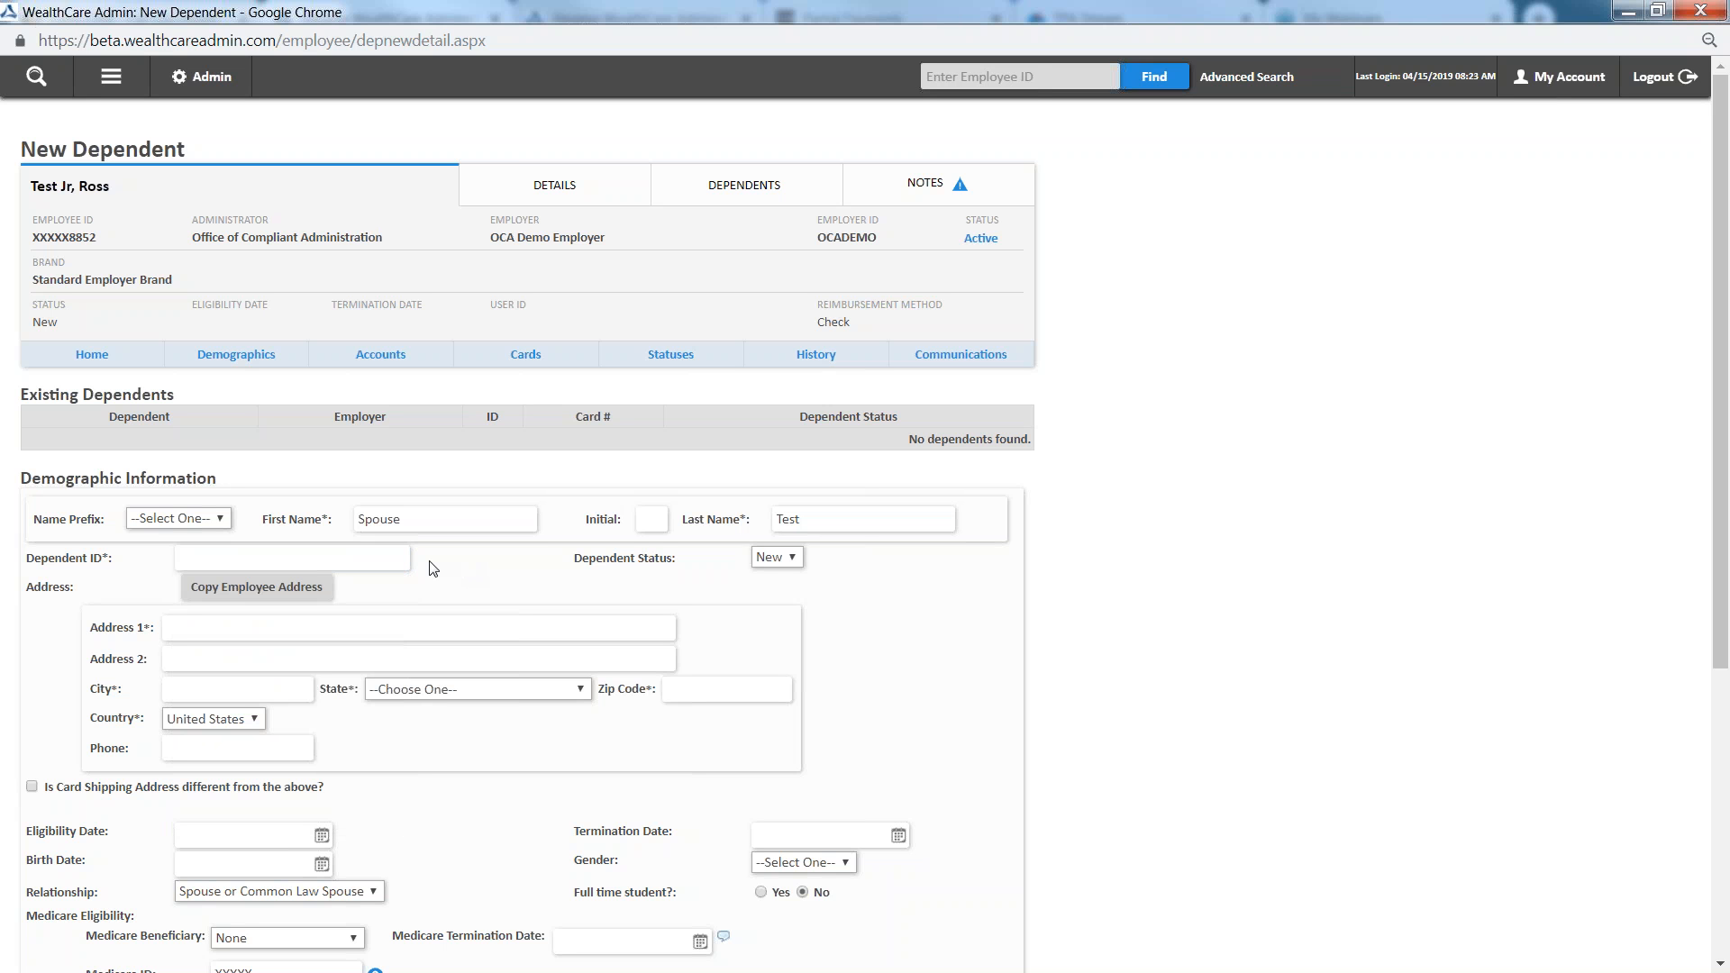
{"action": "left_click", "coordinate": [308, 556]}
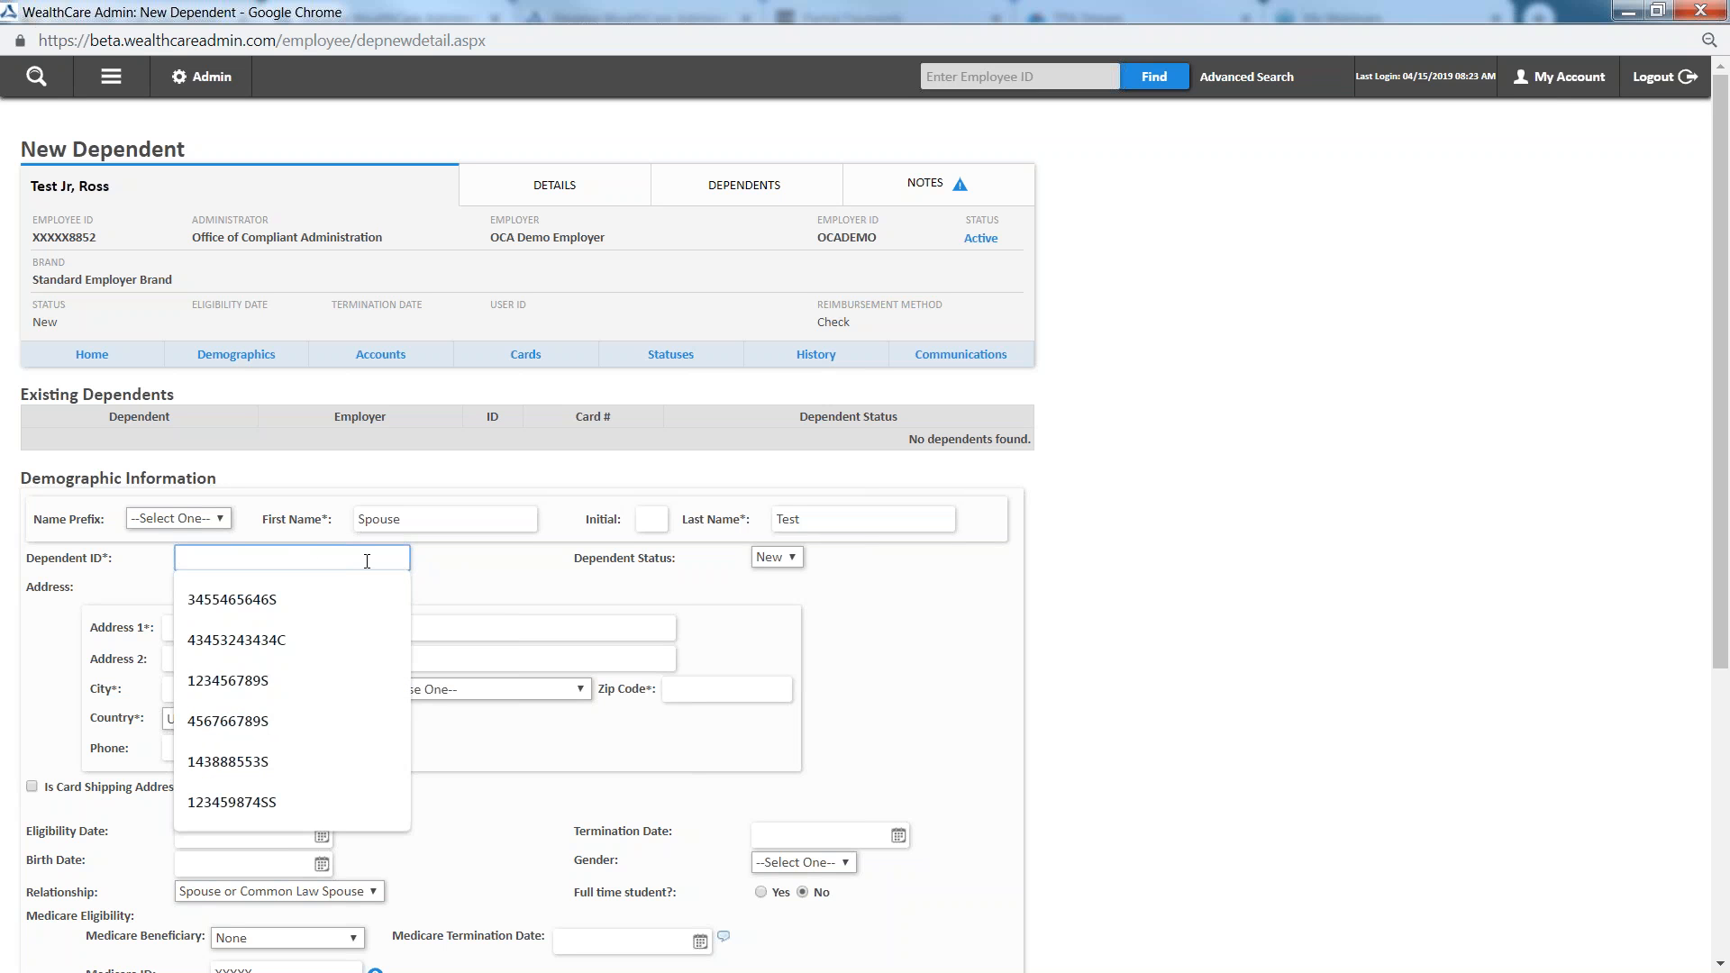
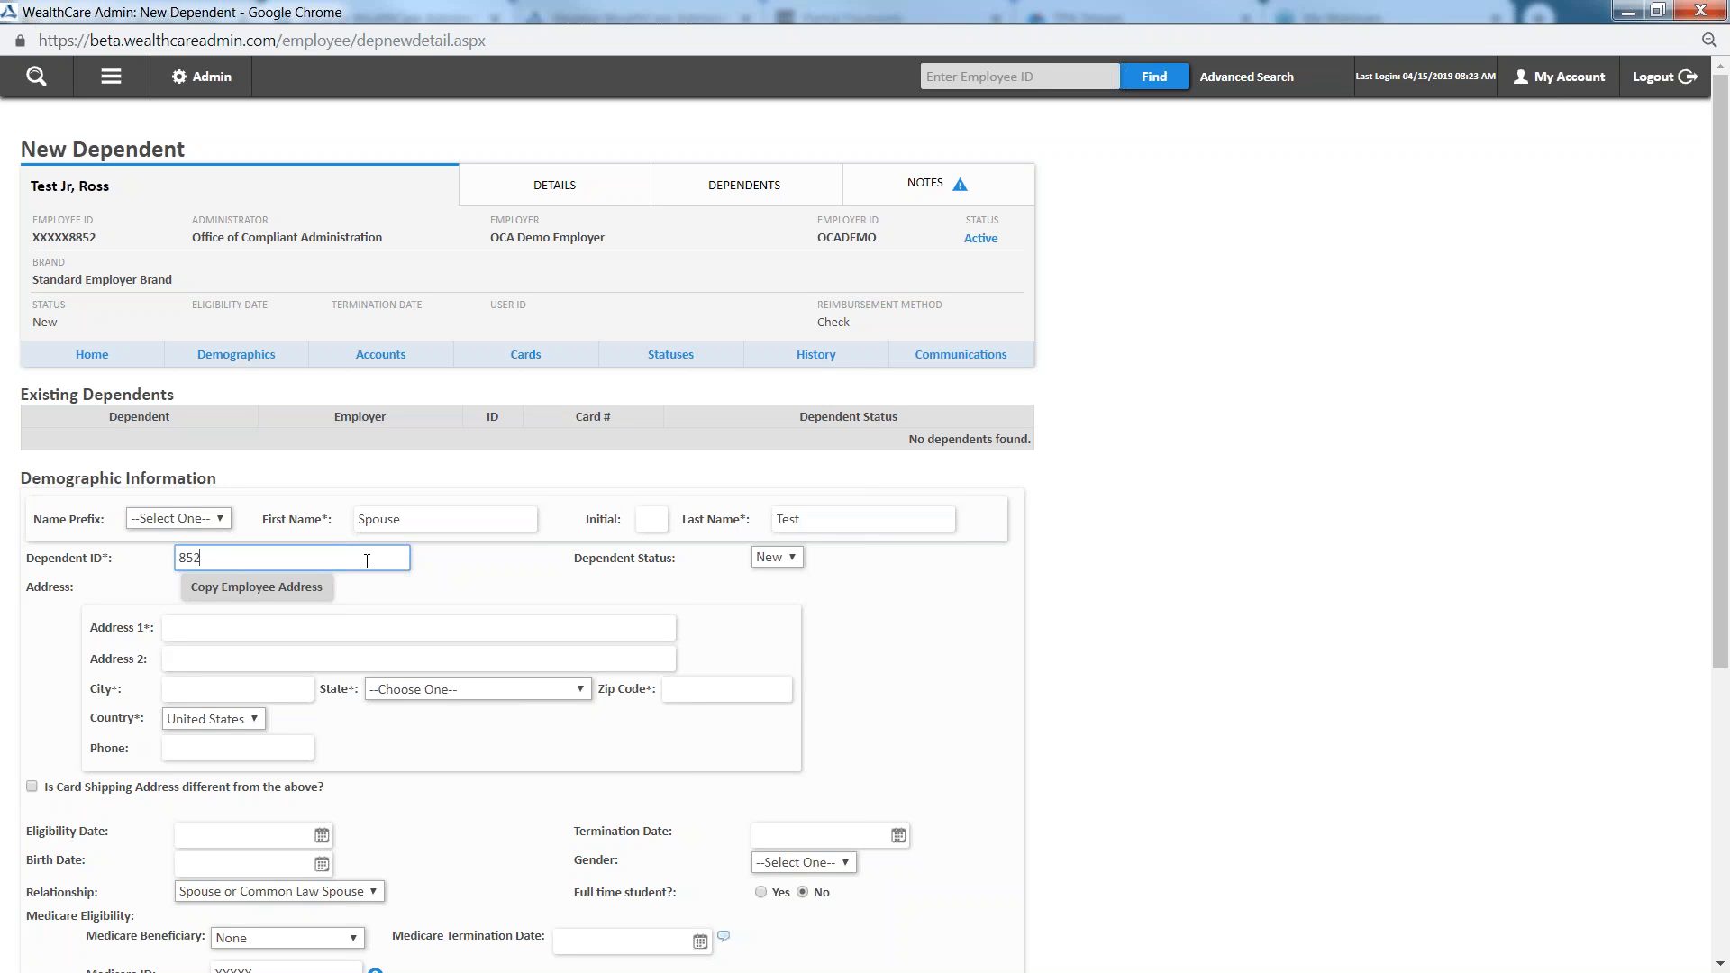
{"action": "type", "text": "5"}
{"action": "key", "text": "BackSpace"}
{"action": "type", "text": "C2"}
{"action": "key", "text": "BackSpace"}
{"action": "key", "text": "BackSpace"}
{"action": "type", "text": "S"}
{"action": "left_click", "coordinate": [1104, 631]}
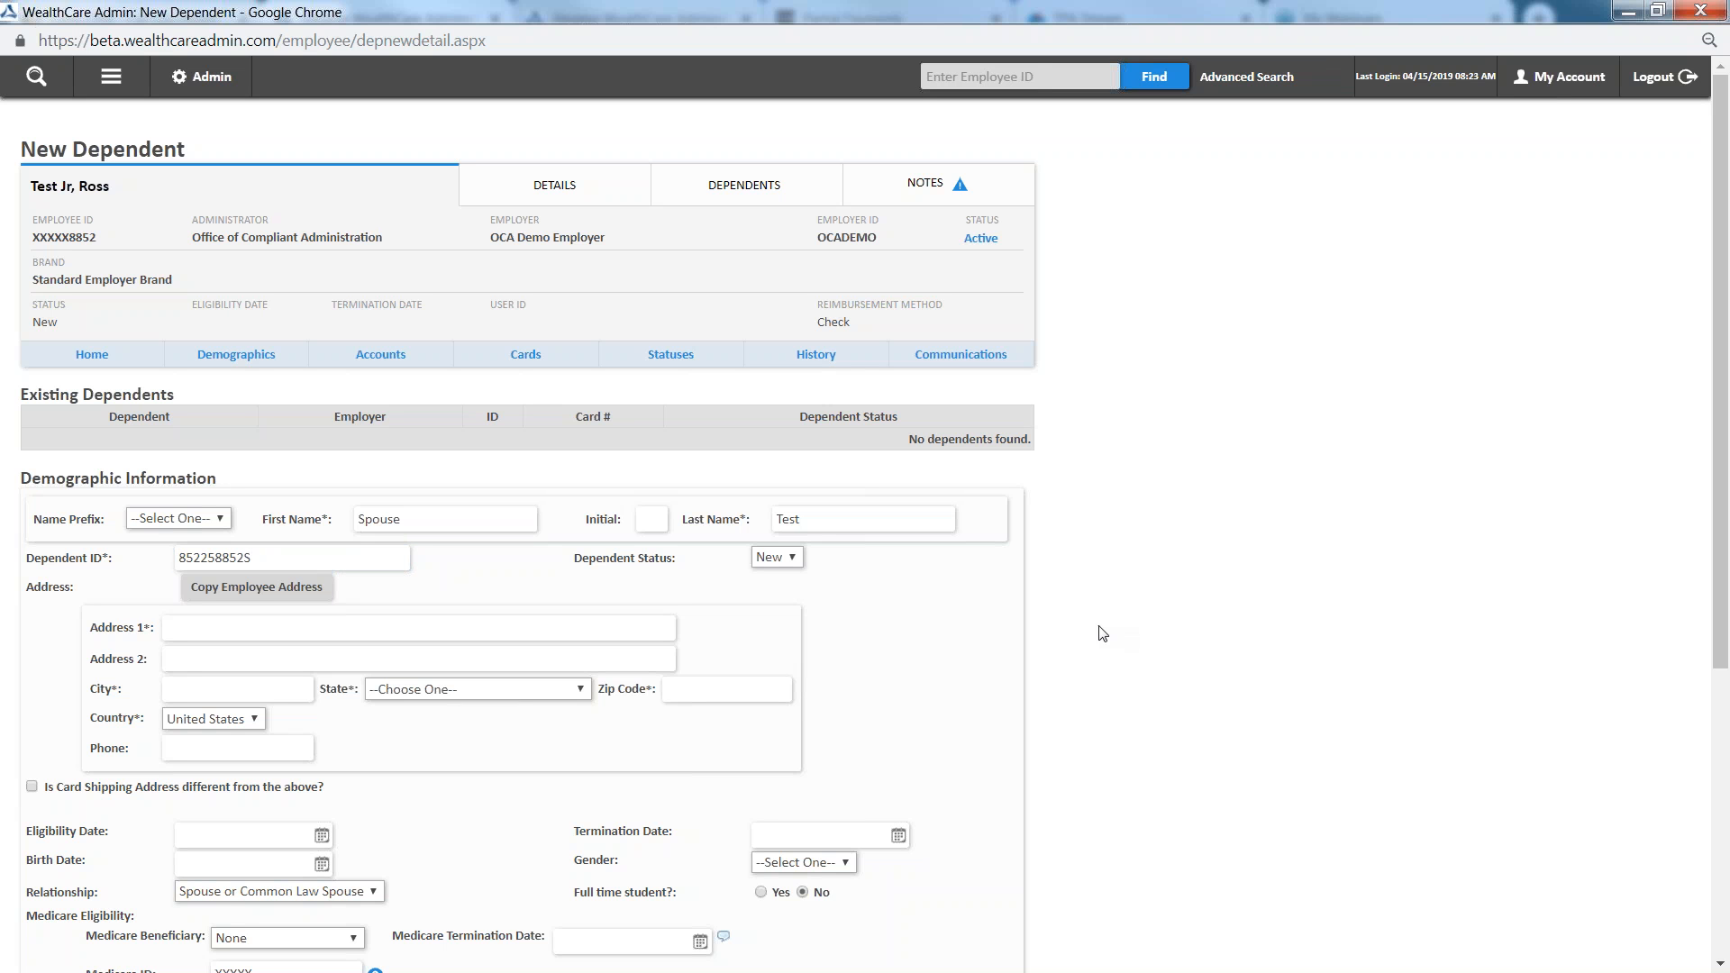
Copy the employee's address to the spouse dependent and save the new dependent
{"action": "left_click", "coordinate": [301, 592]}
{"action": "left_click", "coordinate": [240, 595]}
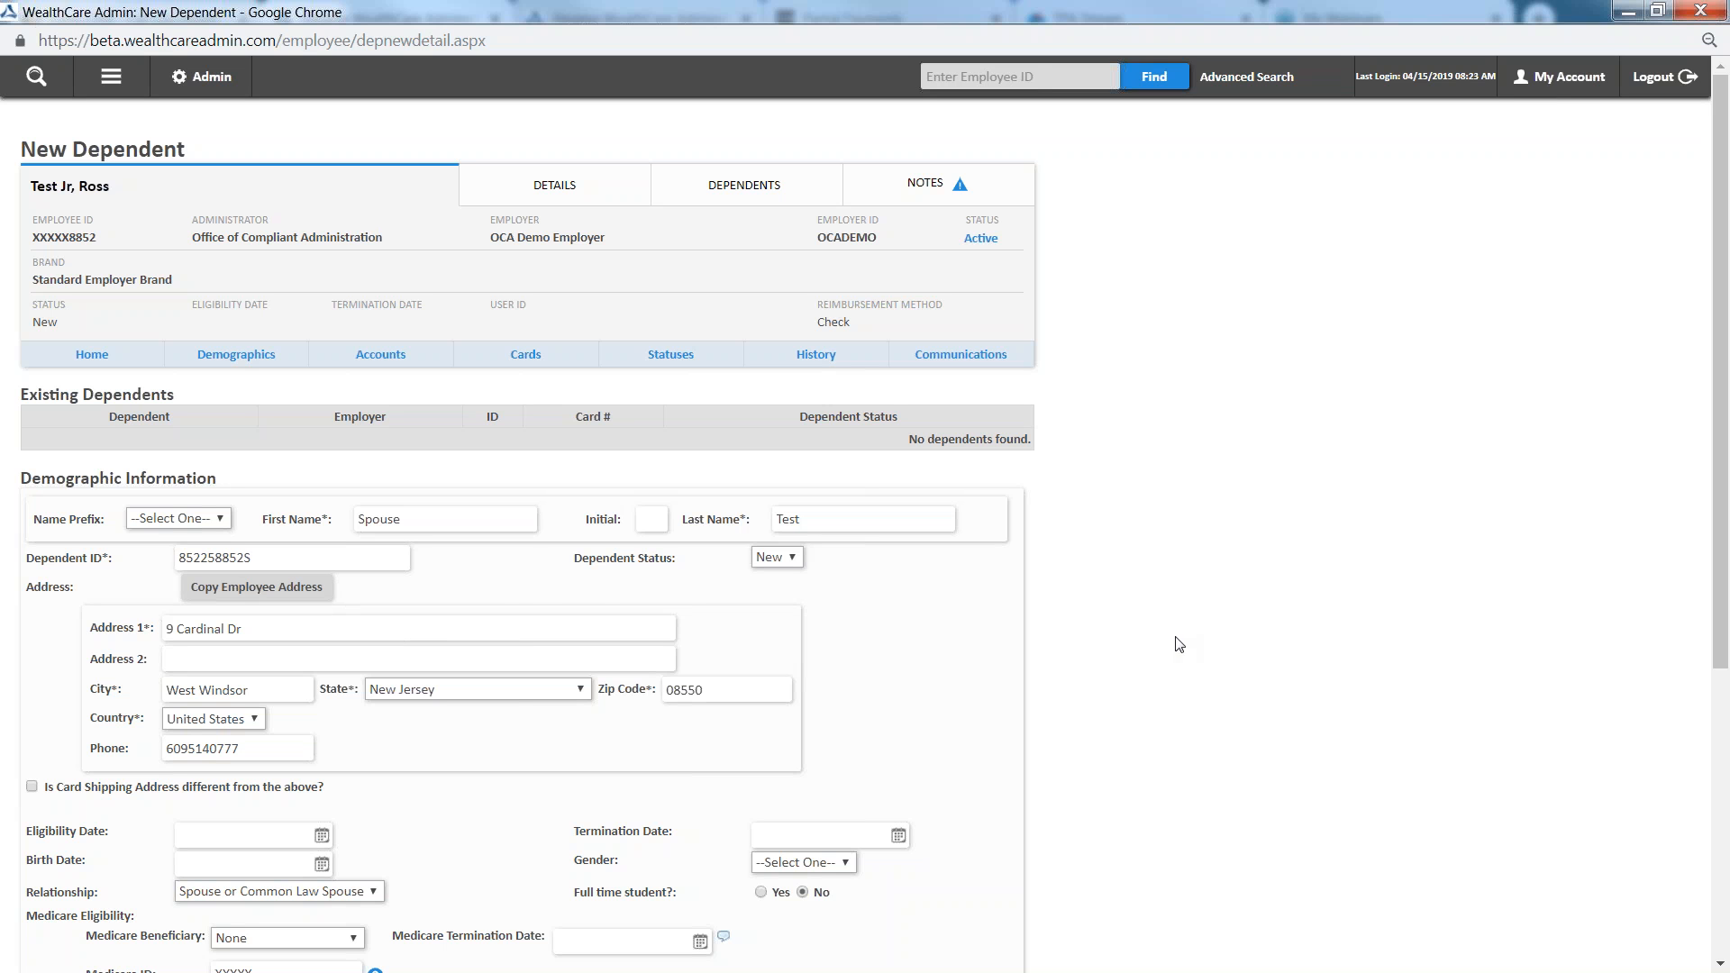
{"action": "scroll", "coordinate": [386, 674], "scroll_direction": "down", "scroll_amount": 1}
{"action": "scroll", "coordinate": [385, 675], "scroll_direction": "down", "scroll_amount": 5}
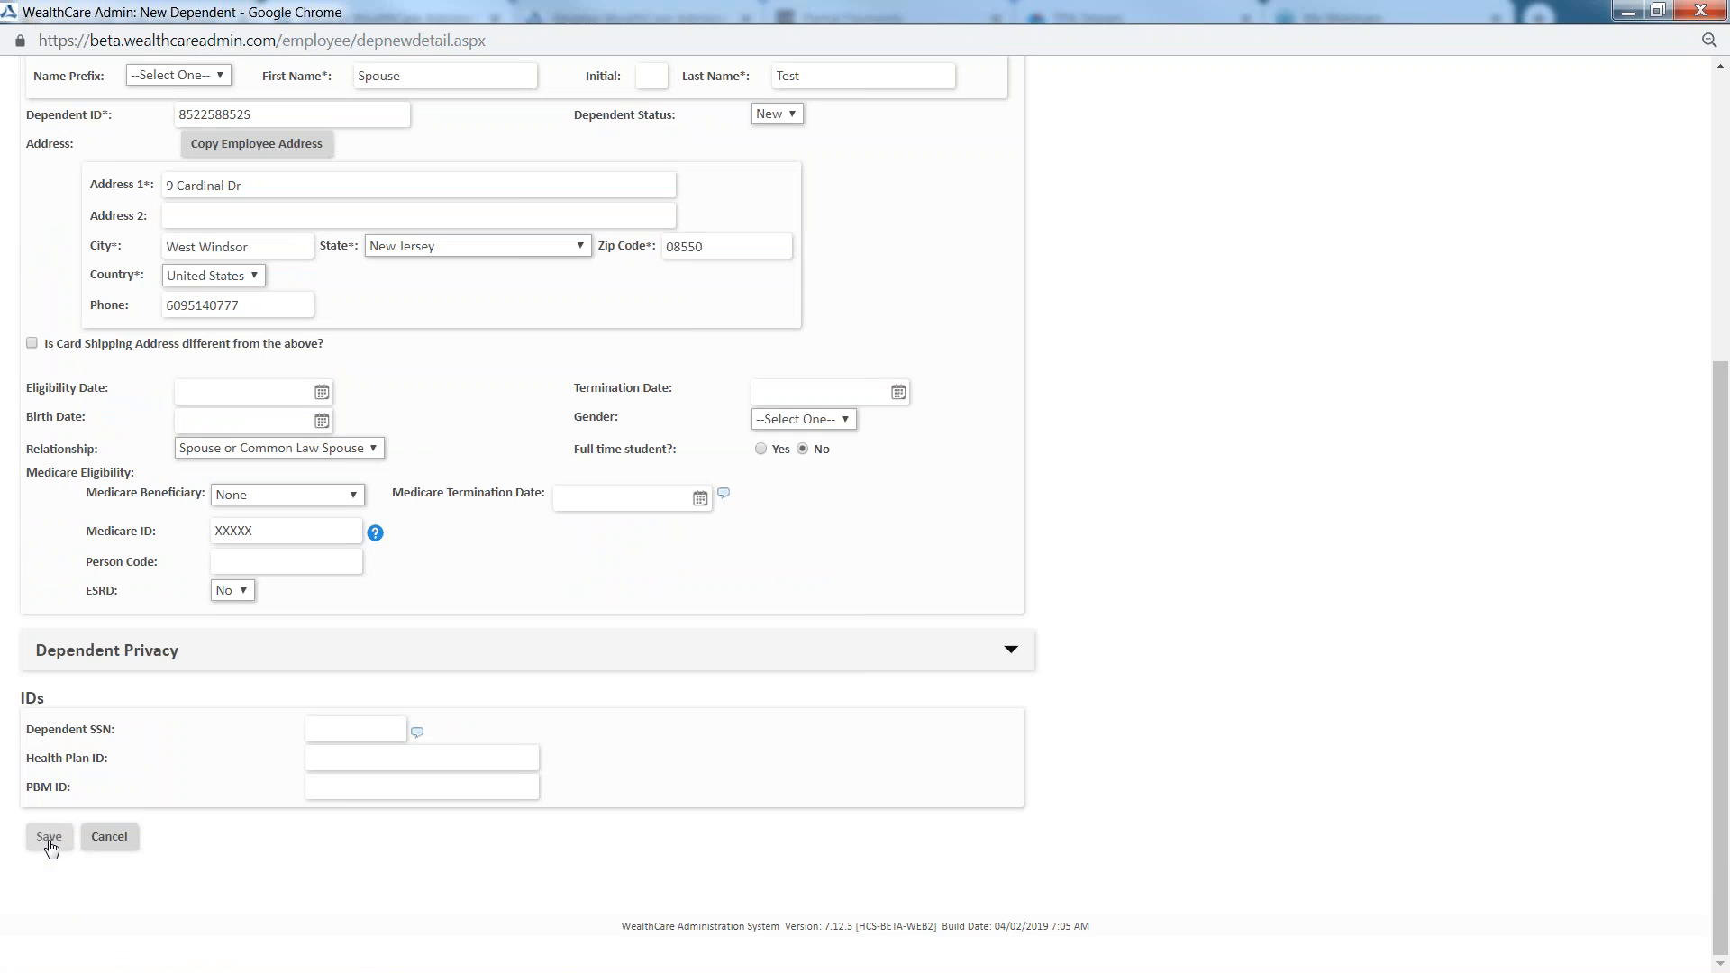
{"action": "left_click", "coordinate": [48, 845]}
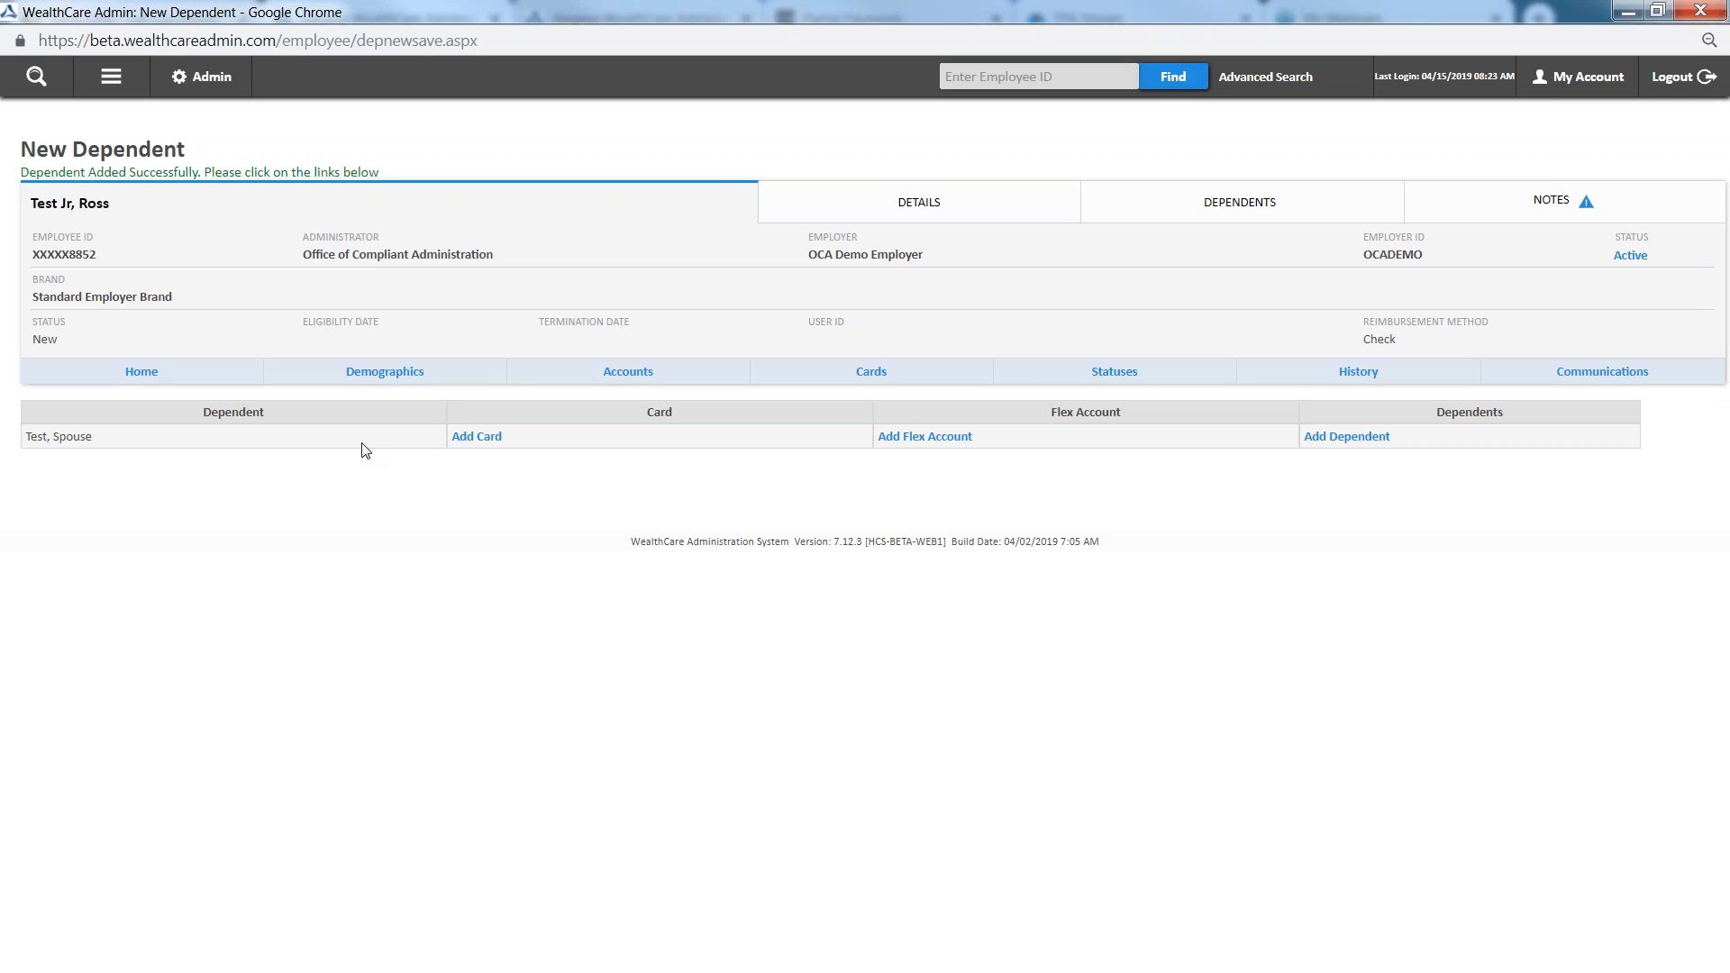
Start a new benefit account for the employee with the HRA plan running 9/1/2018 - 8/31/2019
{"action": "left_click", "coordinate": [637, 379]}
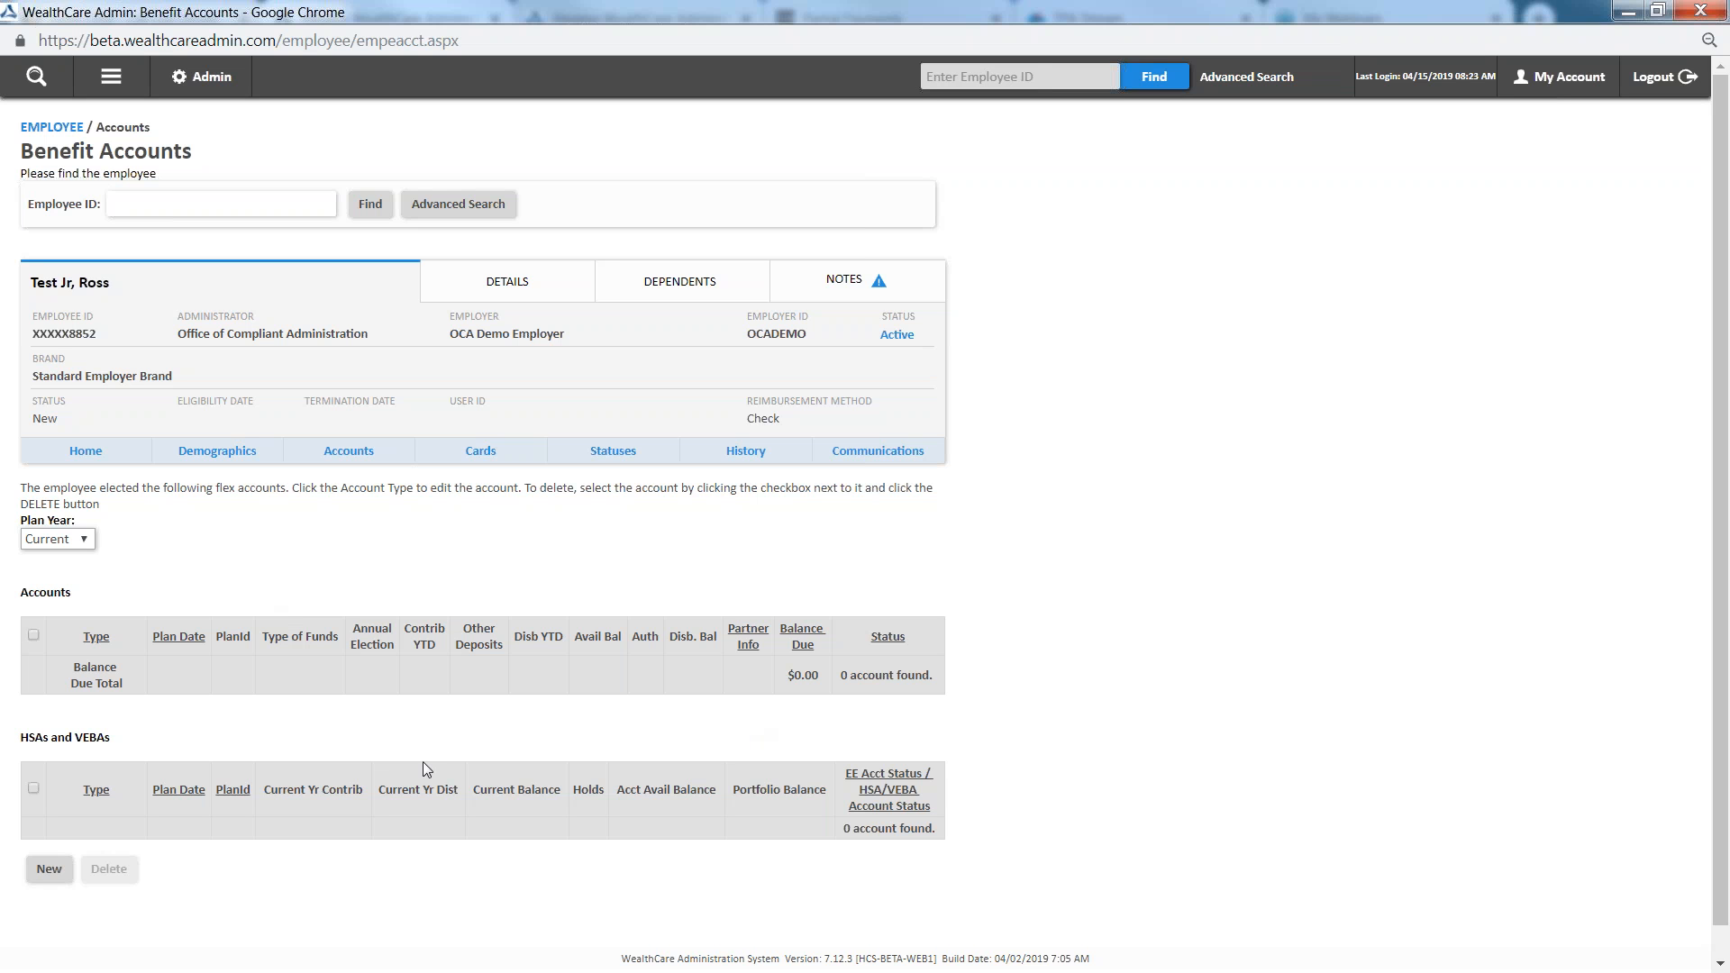
{"action": "left_click", "coordinate": [48, 881]}
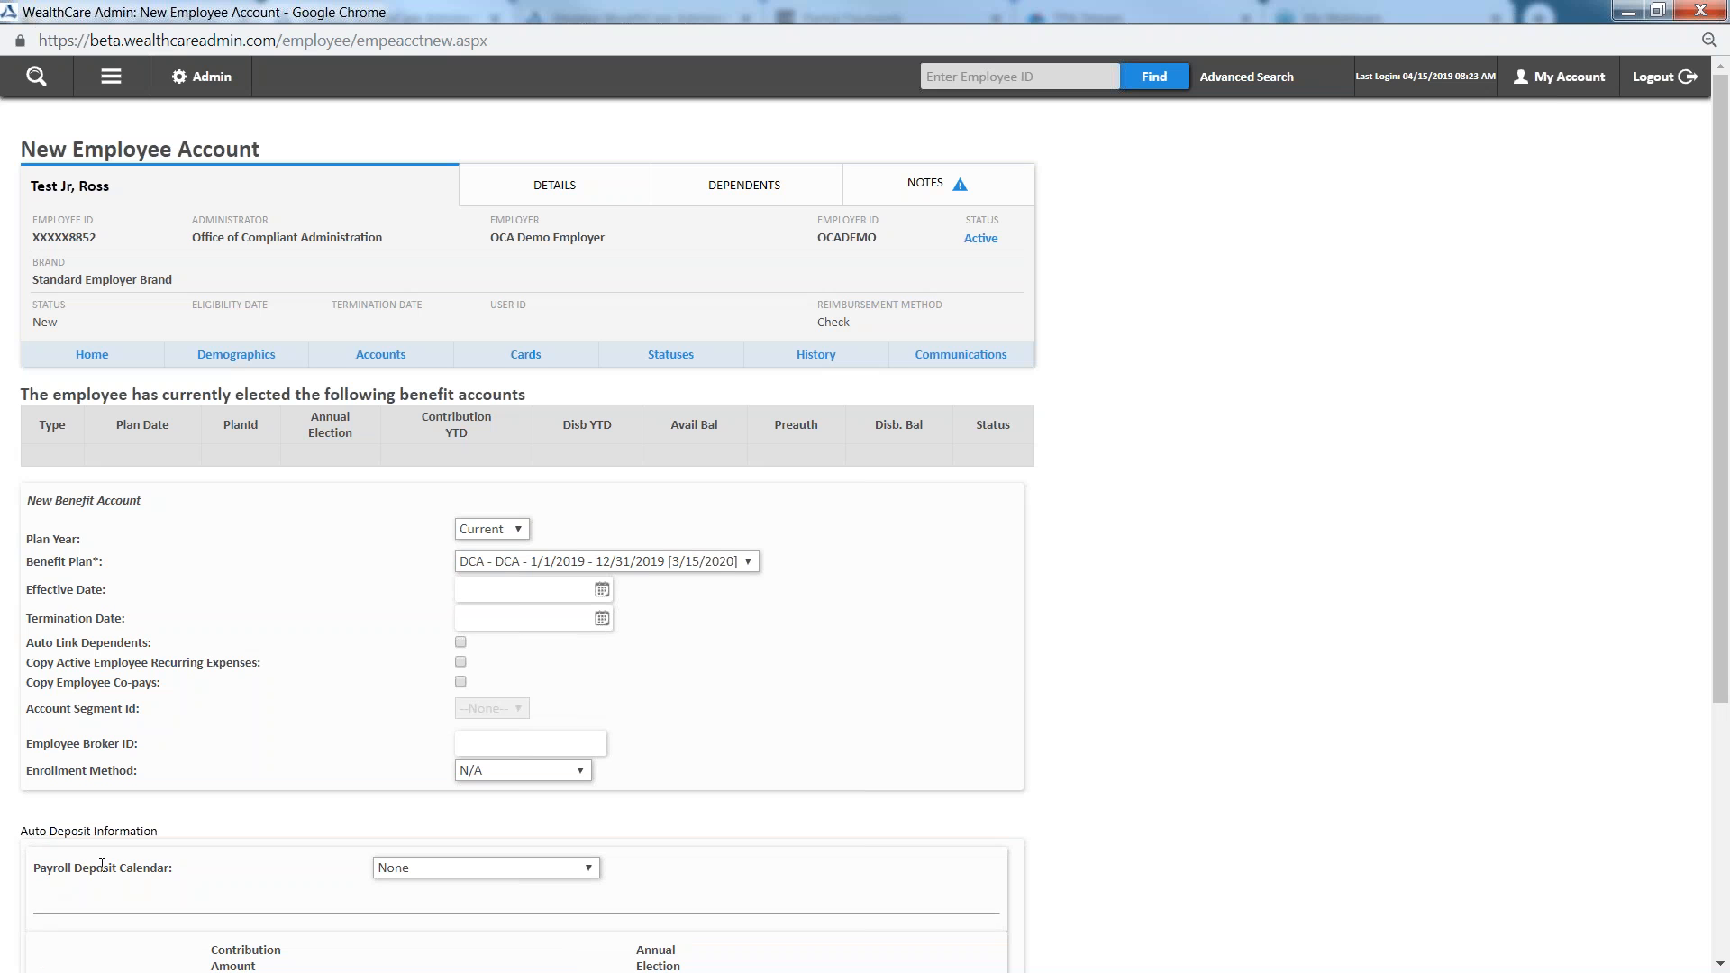
{"action": "scroll", "coordinate": [1159, 622], "scroll_direction": "down", "scroll_amount": 3}
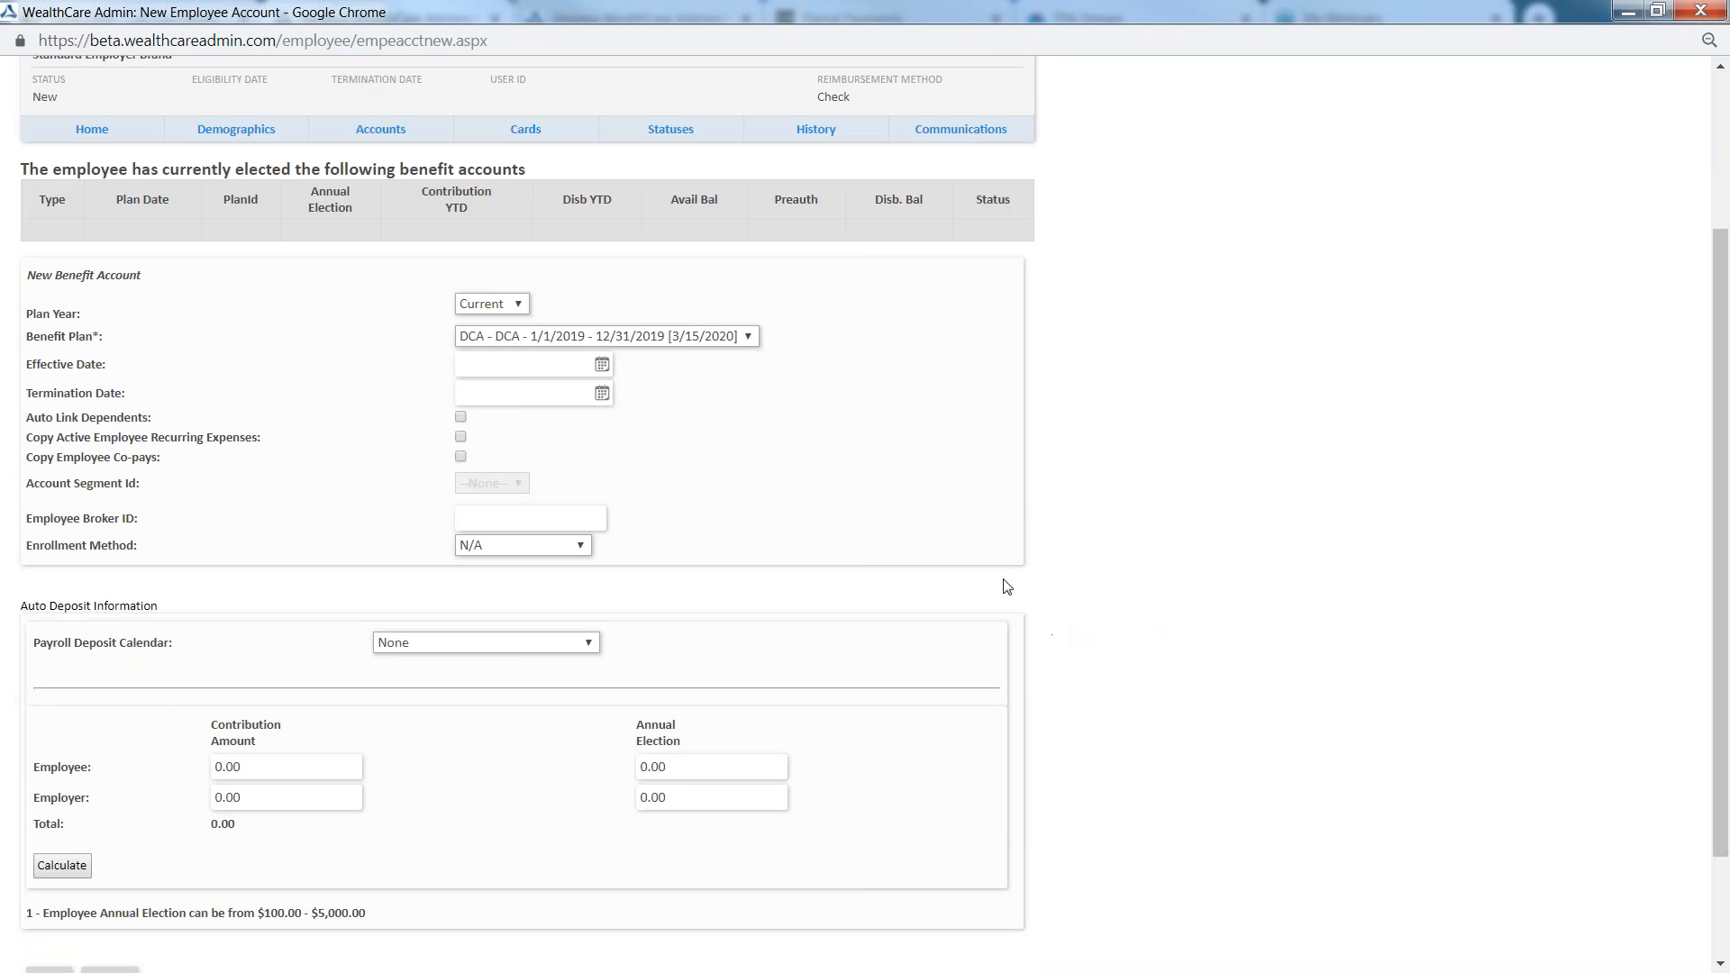
{"action": "left_click", "coordinate": [547, 341]}
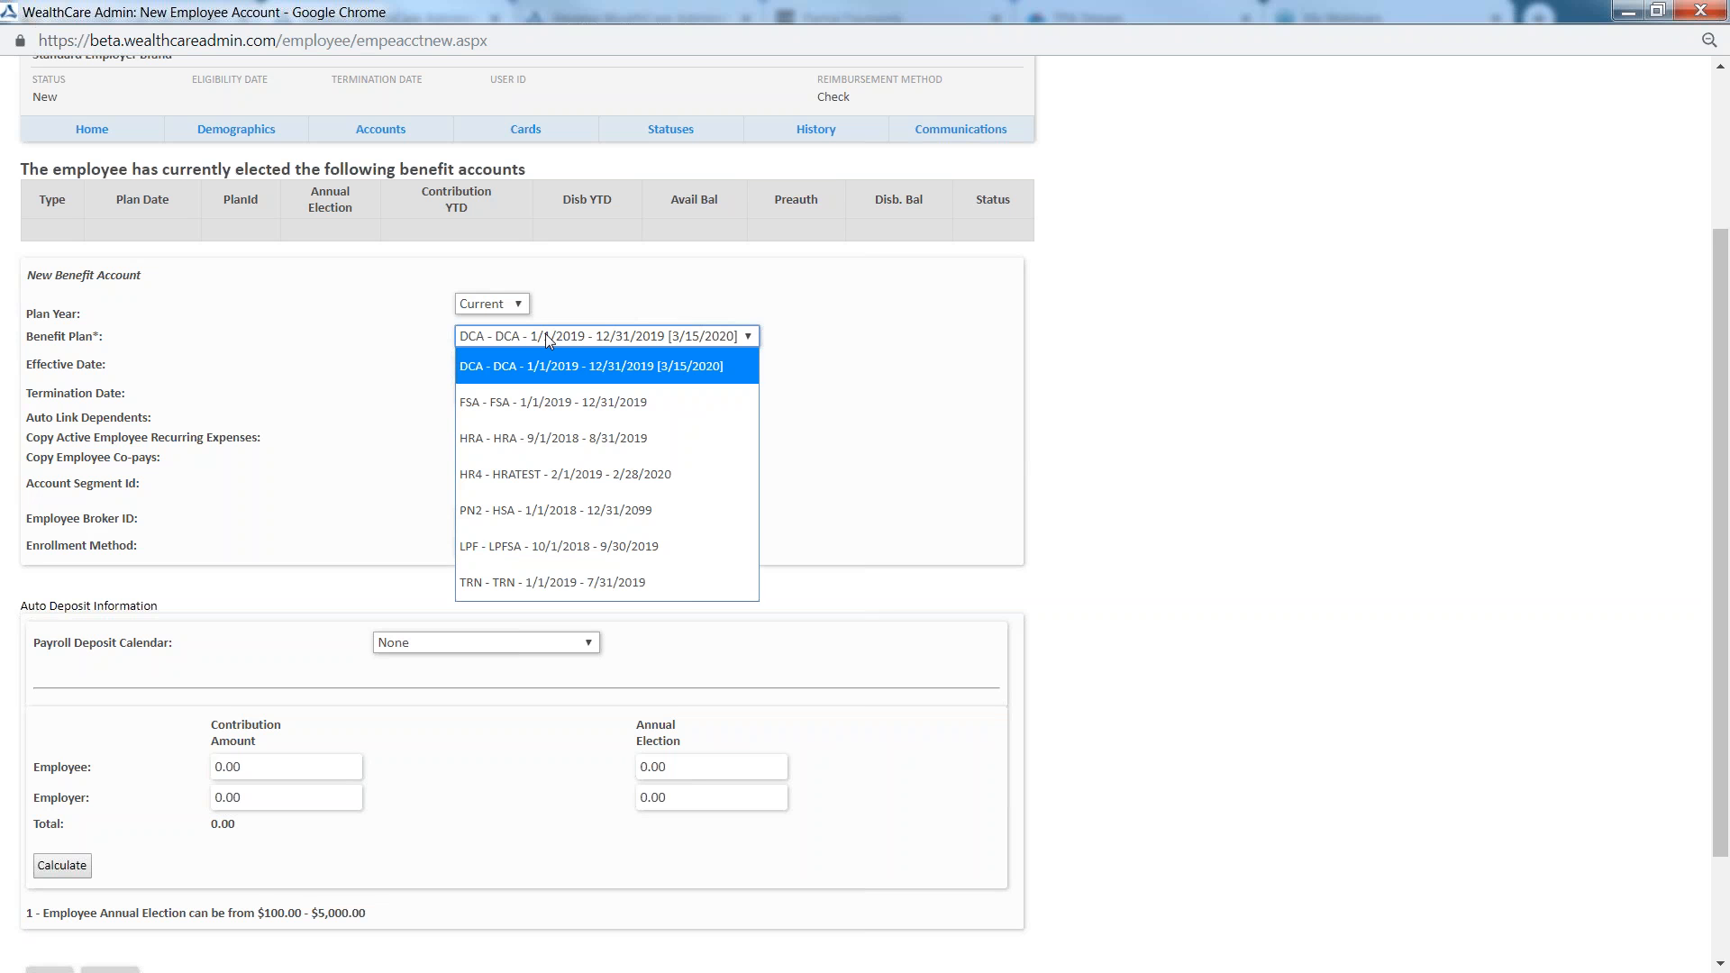
{"action": "left_click", "coordinate": [521, 441]}
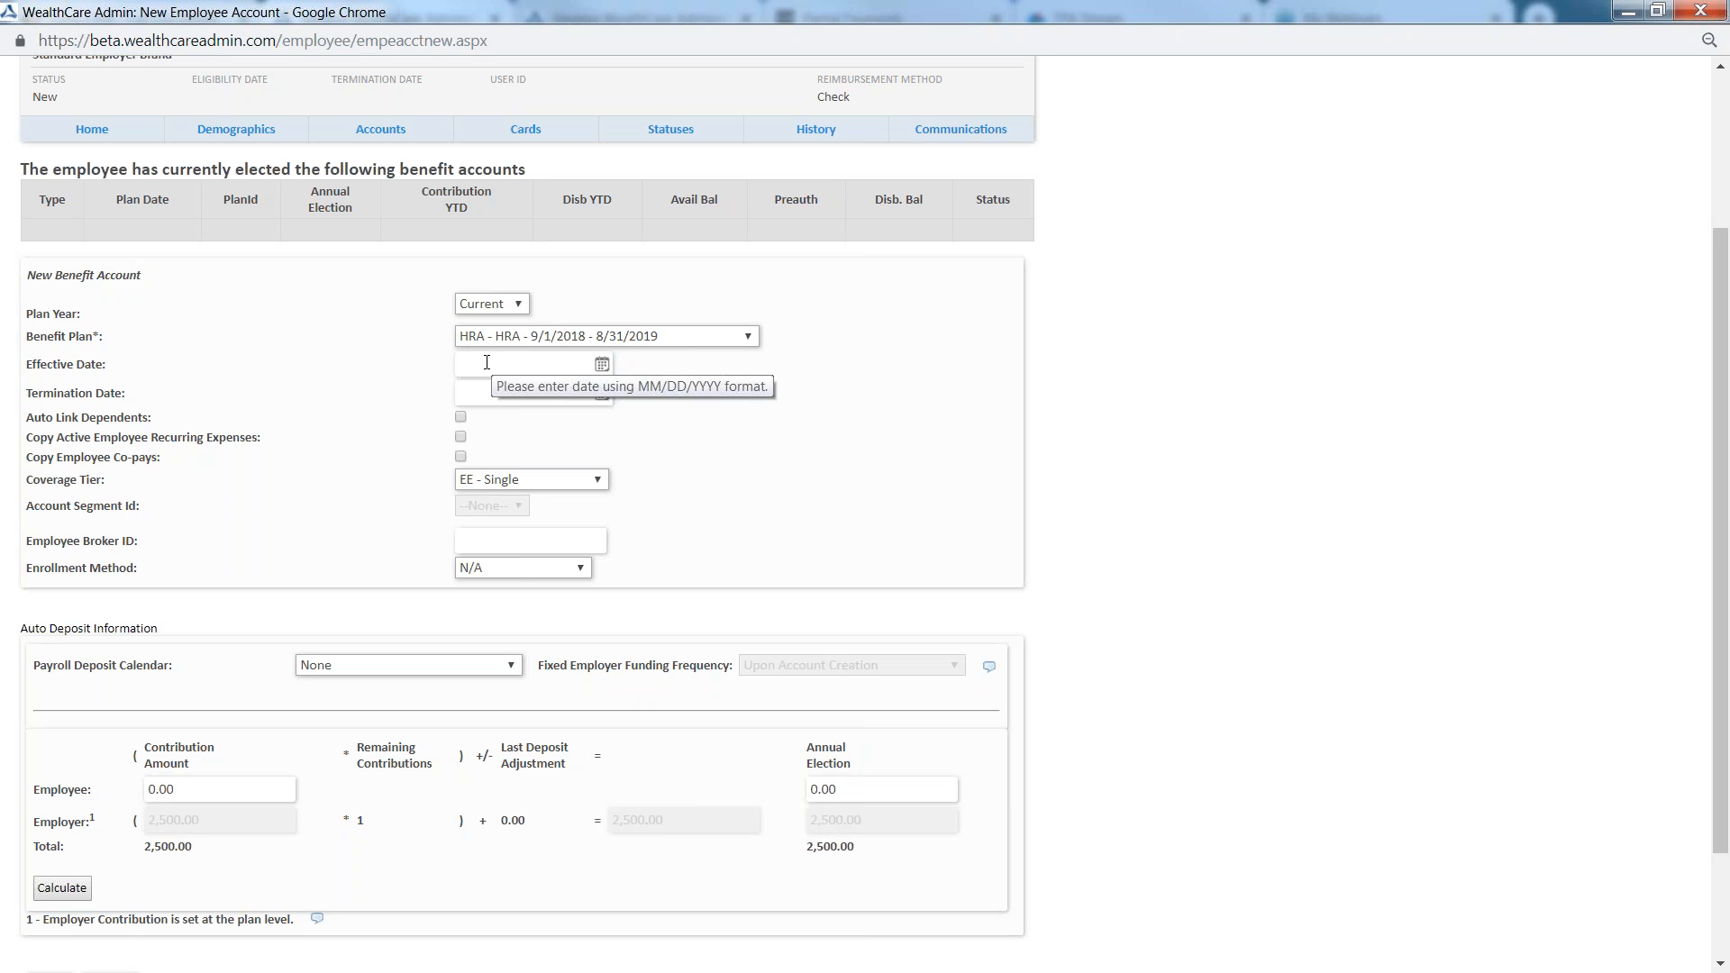
Set the HRA account's effective date to 1/1/2019 and turn on automatic linking of dependents
{"action": "left_click", "coordinate": [537, 362]}
{"action": "left_click", "coordinate": [476, 406]}
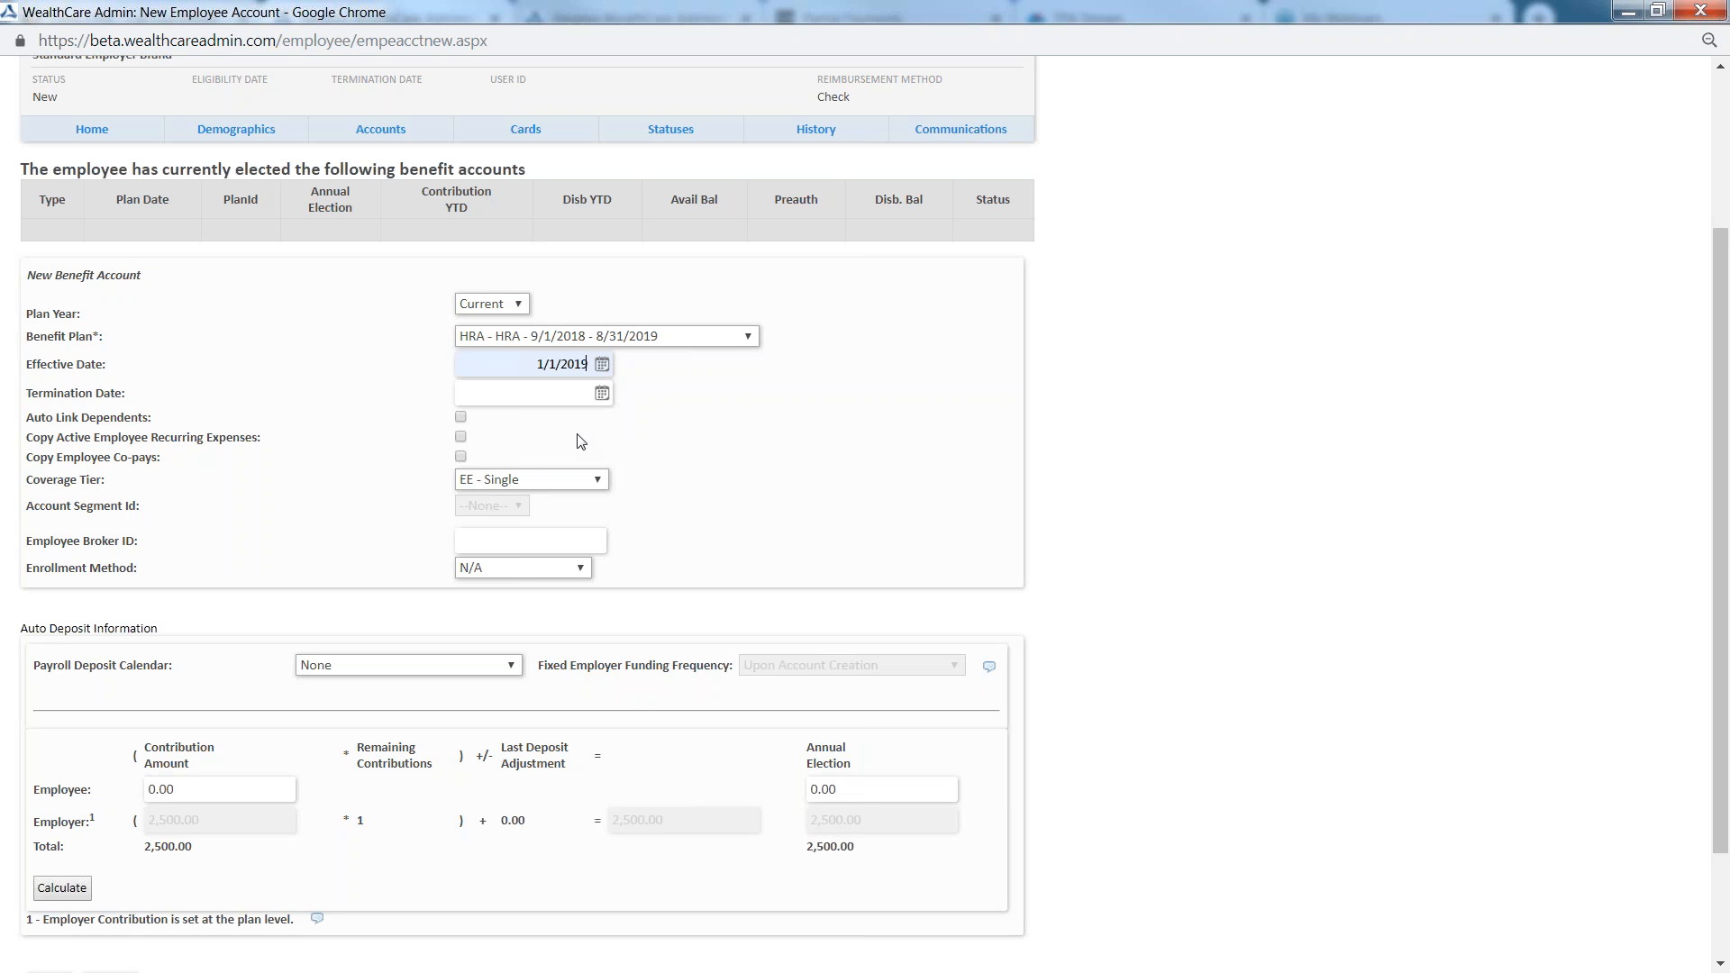
{"action": "left_click", "coordinate": [461, 418]}
{"action": "scroll", "coordinate": [473, 448], "scroll_direction": "up", "scroll_amount": 3}
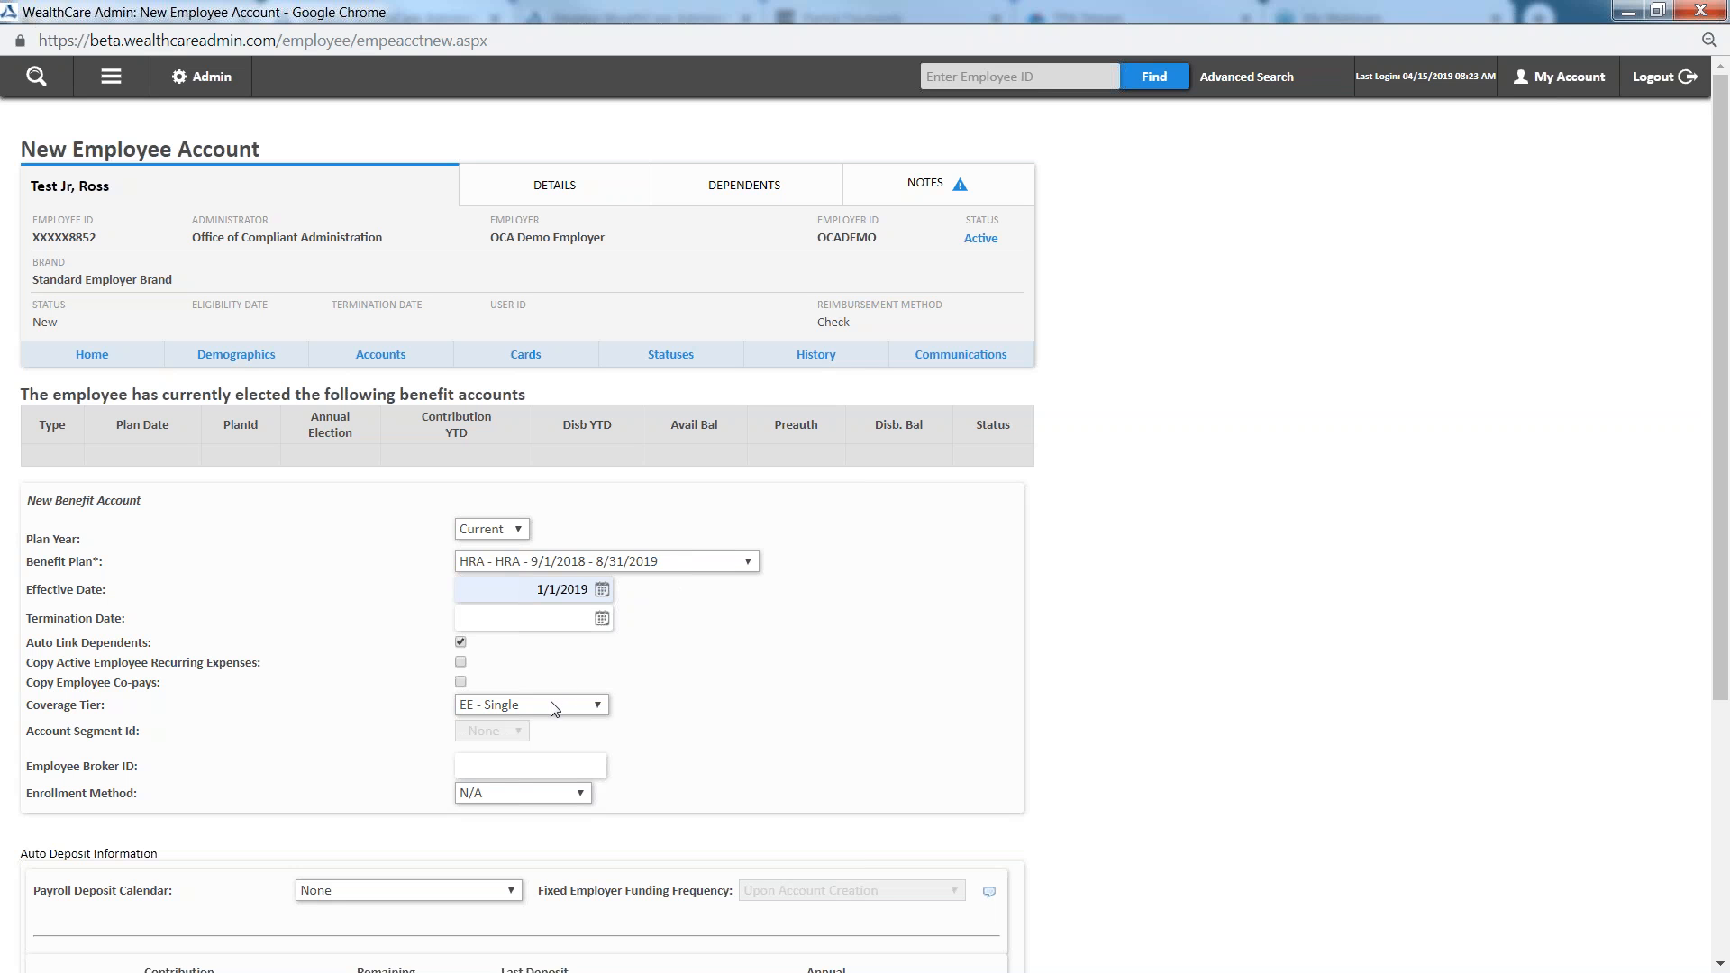
{"action": "left_click", "coordinate": [461, 642]}
{"action": "left_click", "coordinate": [460, 643]}
Check the employee's listed dependents and set the coverage tier to EESP - Single + Spouse
{"action": "left_click", "coordinate": [762, 186]}
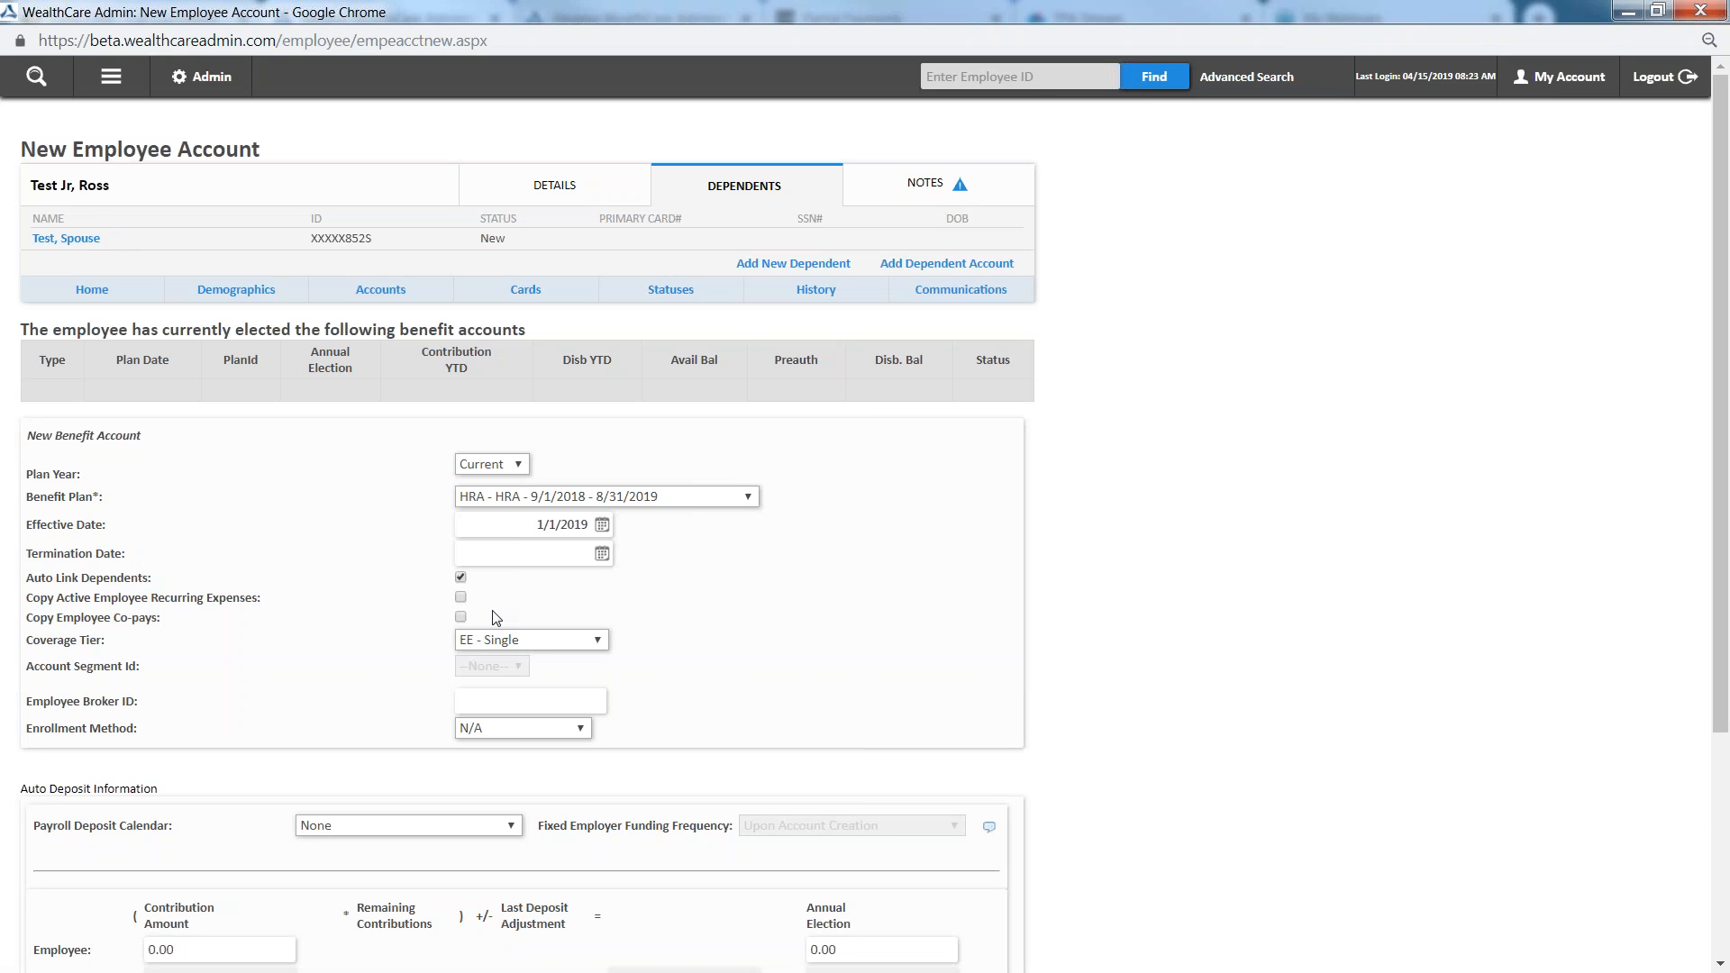
{"action": "left_click", "coordinate": [460, 577]}
{"action": "left_click", "coordinate": [460, 577]}
{"action": "left_click", "coordinate": [500, 641]}
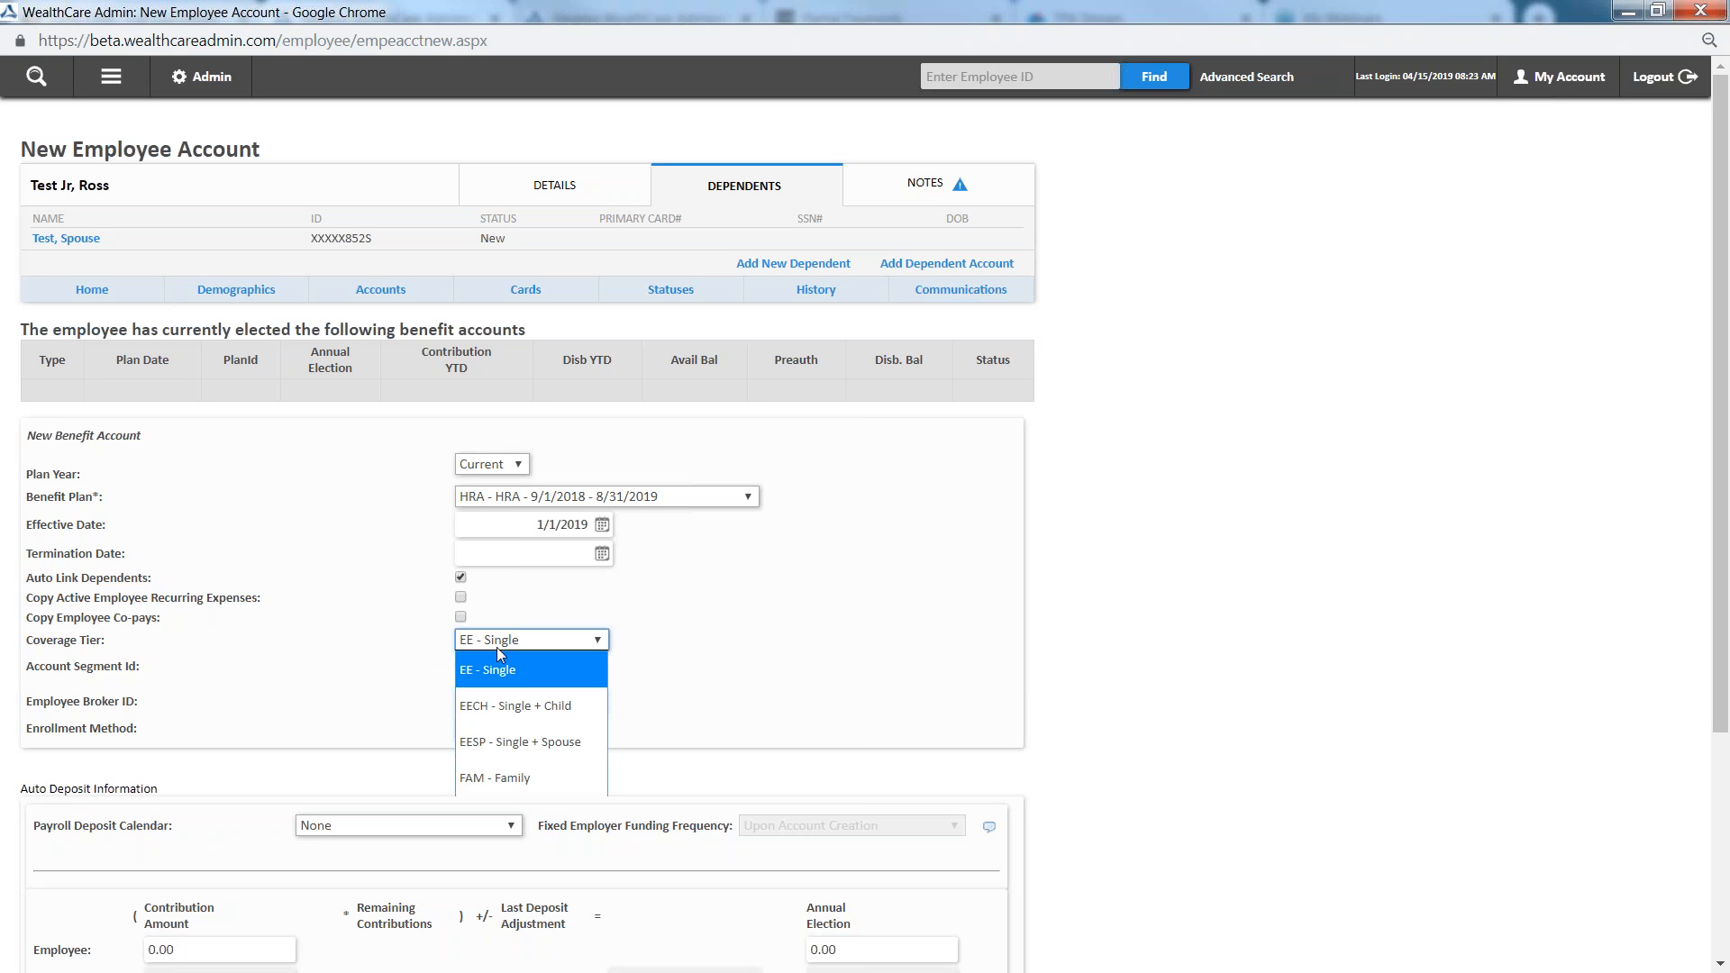
{"action": "left_click", "coordinate": [526, 748]}
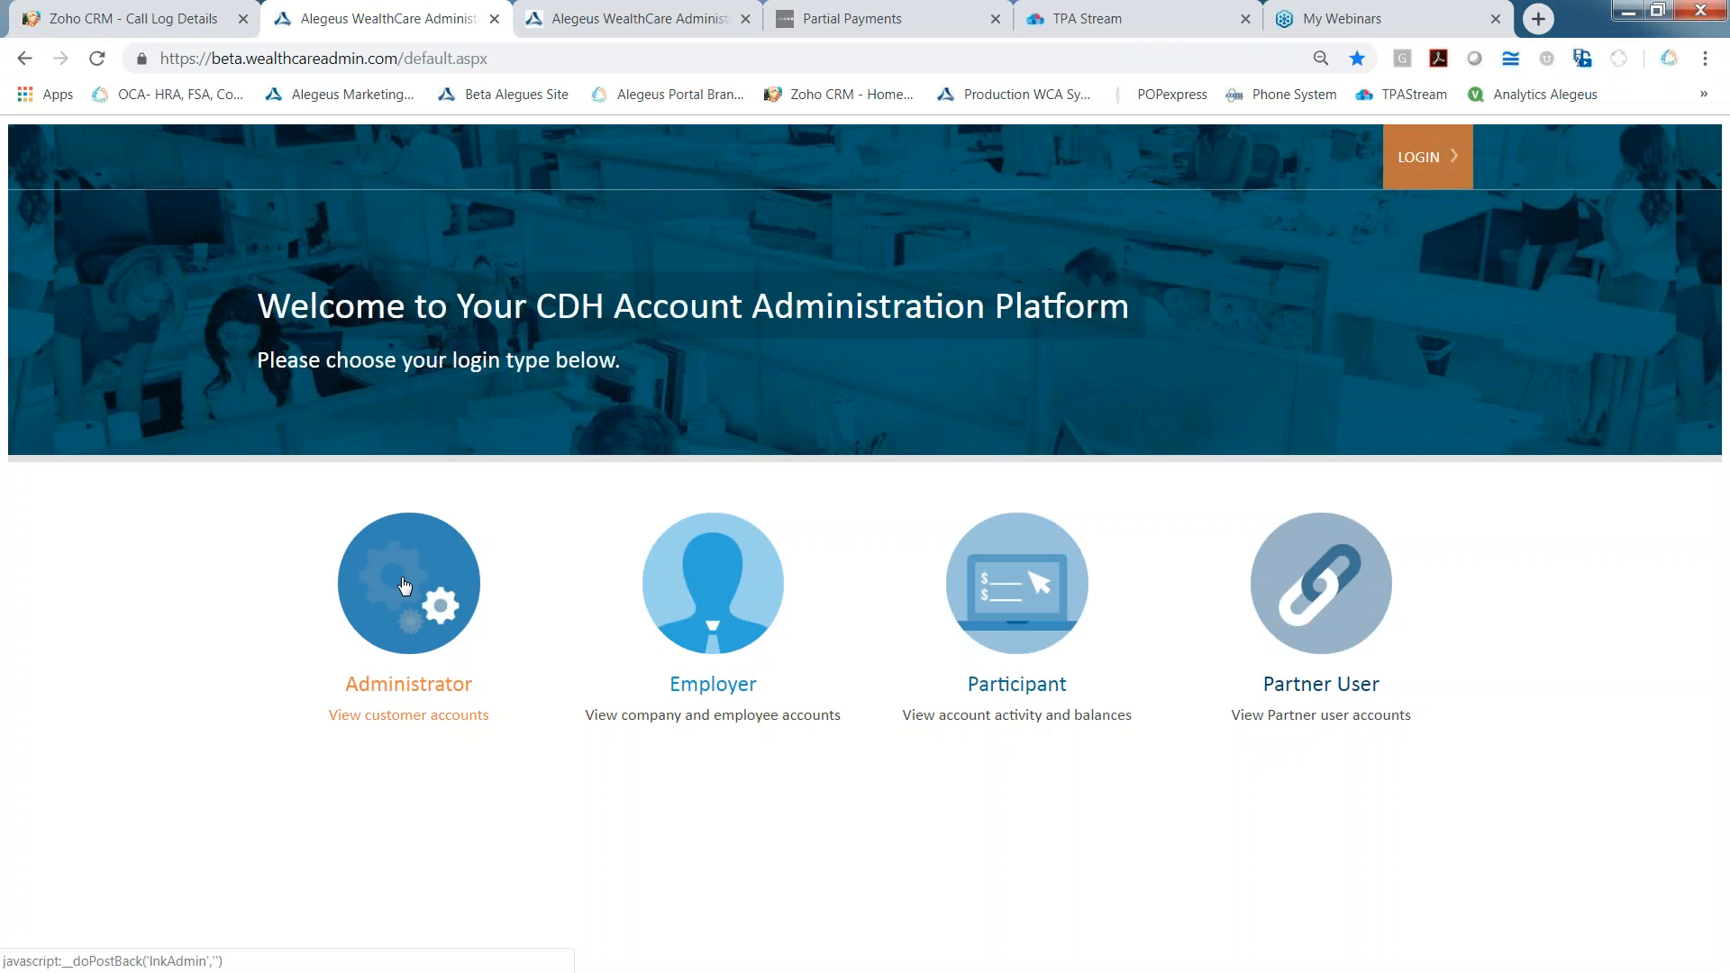
Log back in to the self-service portal with user ID employerdemo2018 and the account password
{"action": "left_click", "coordinate": [414, 581]}
{"action": "left_click", "coordinate": [270, 593]}
{"action": "double_click", "coordinate": [501, 87]}
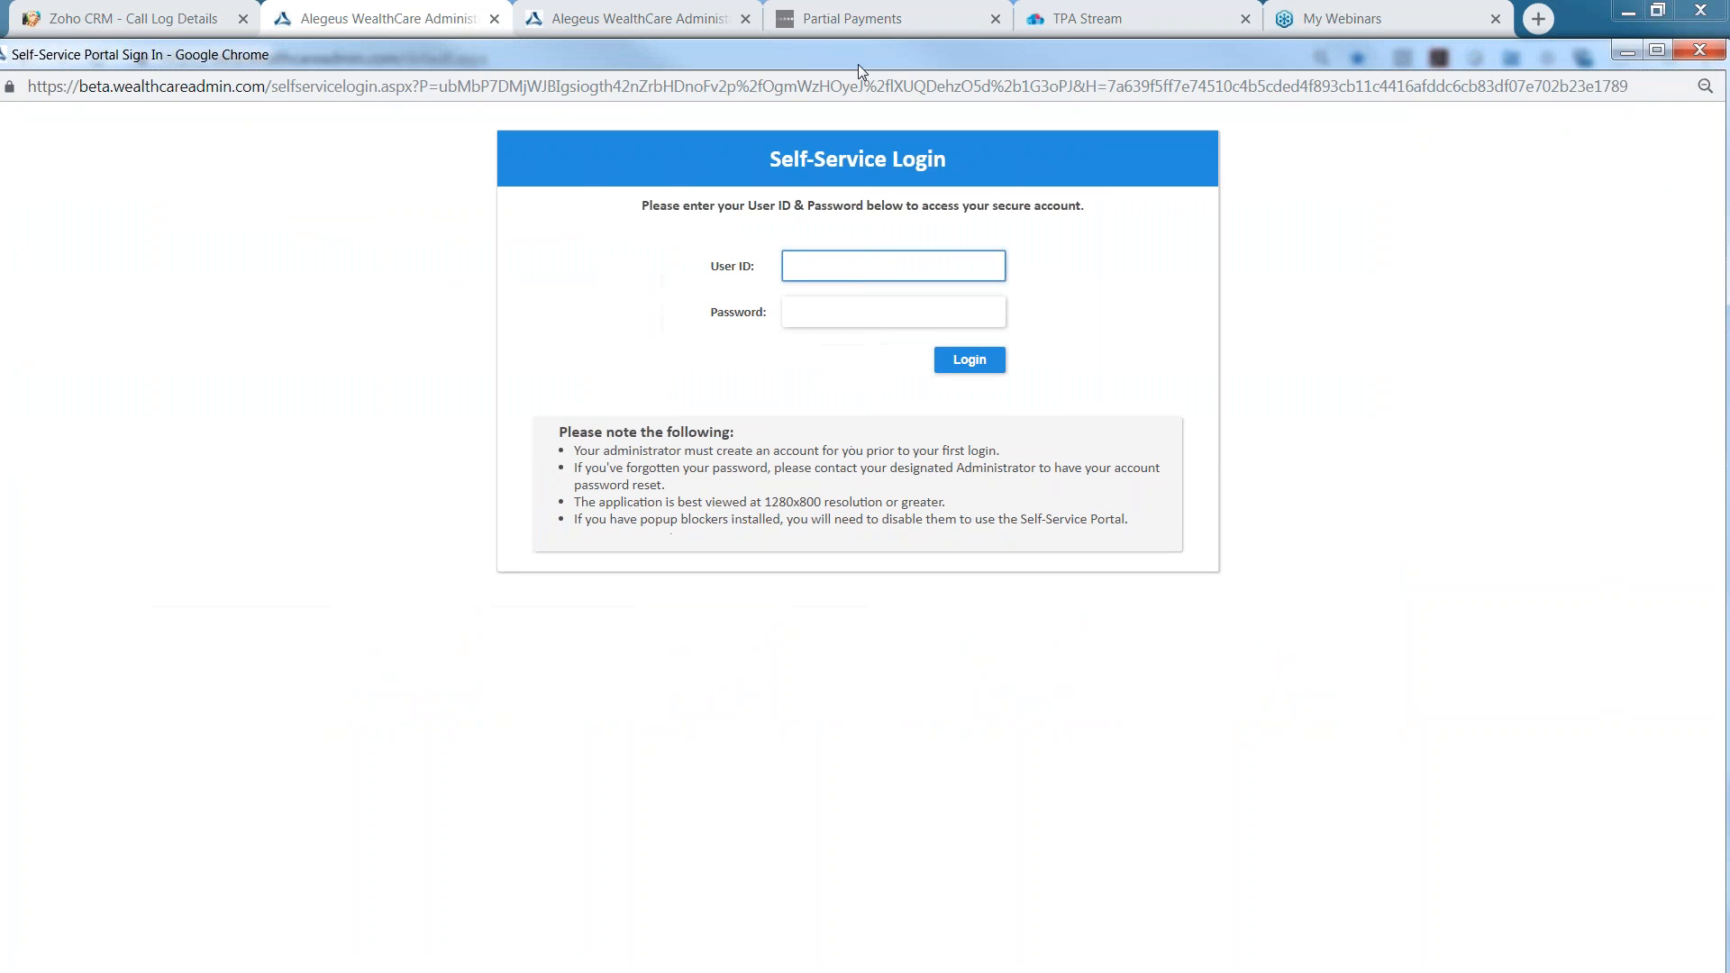
{"action": "type", "text": "employerdem"}
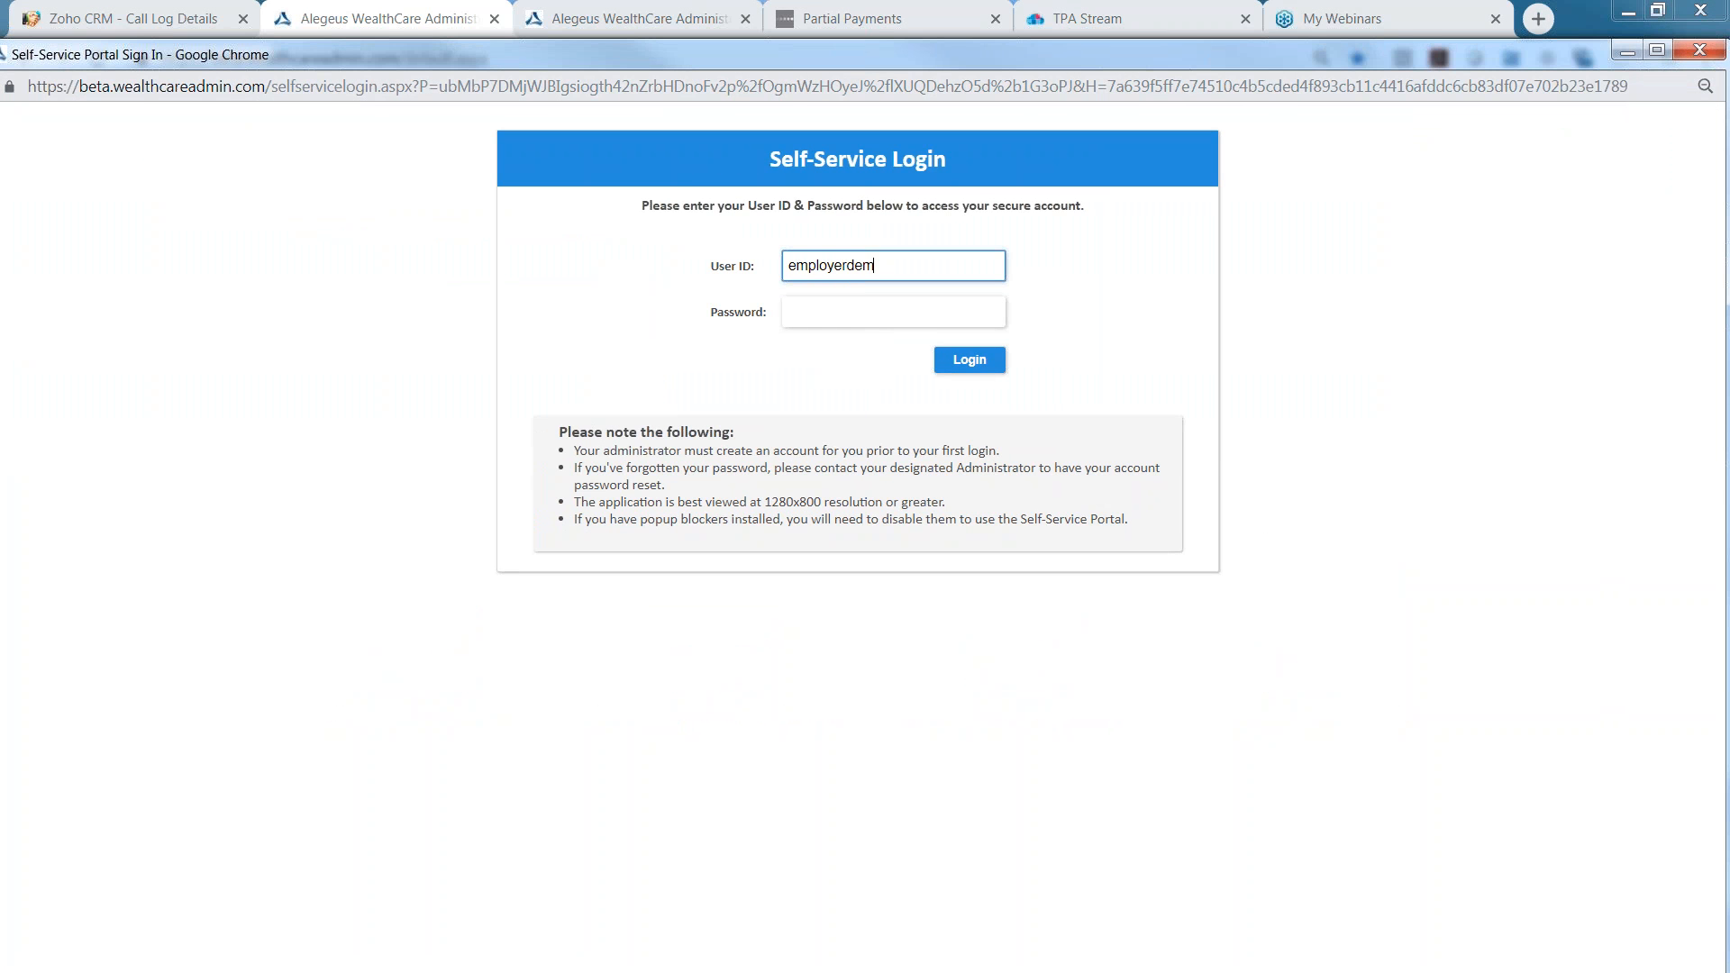
{"action": "type", "text": "o2018"}
{"action": "key", "text": "Tab"}
{"action": "type", "text": "demo"}
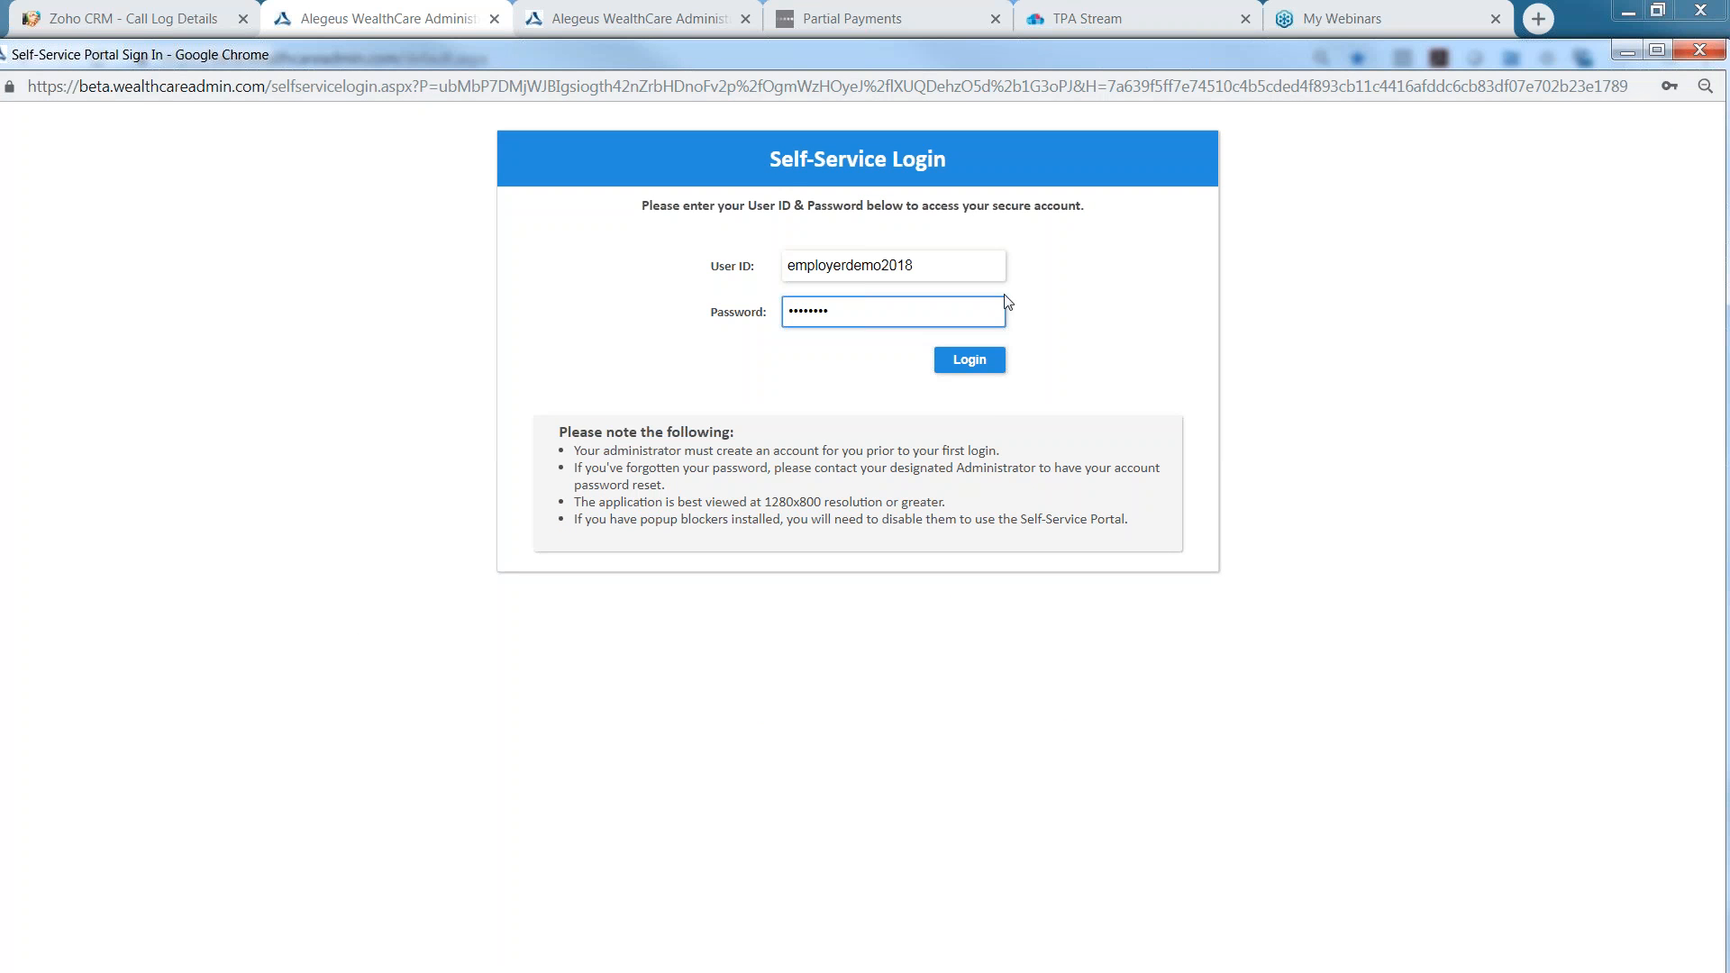
{"action": "left_click", "coordinate": [970, 361]}
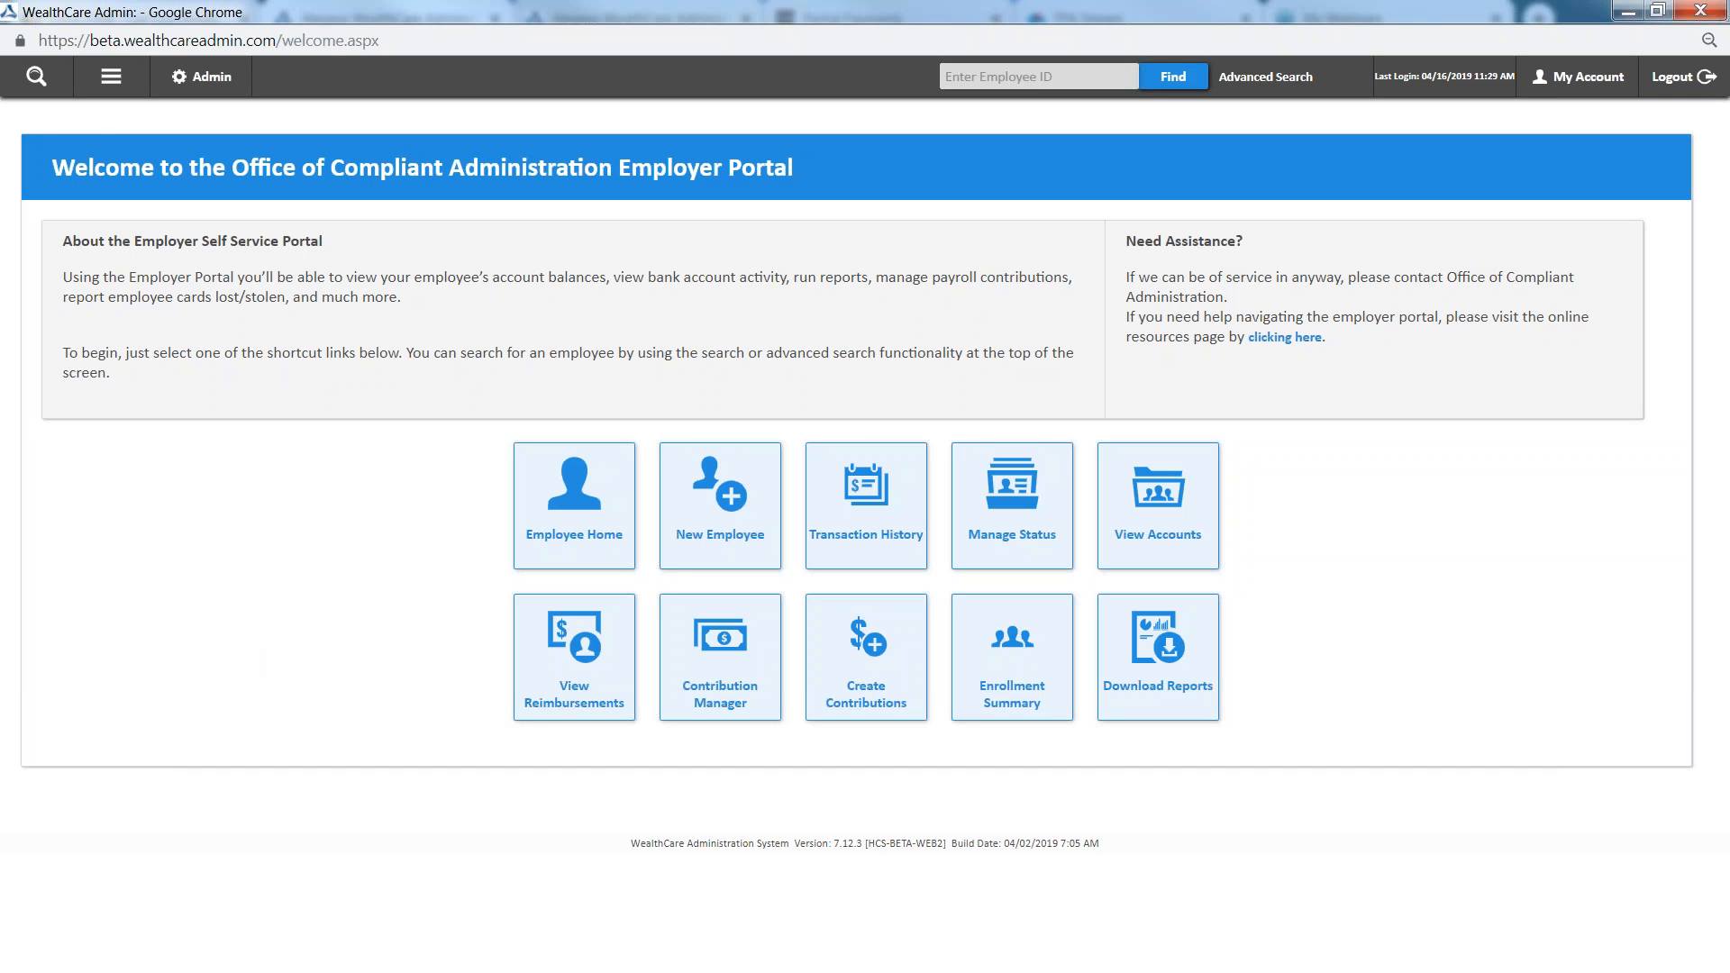
Search for the new employee by last name and open the matching employee record
{"action": "left_click", "coordinate": [1038, 76]}
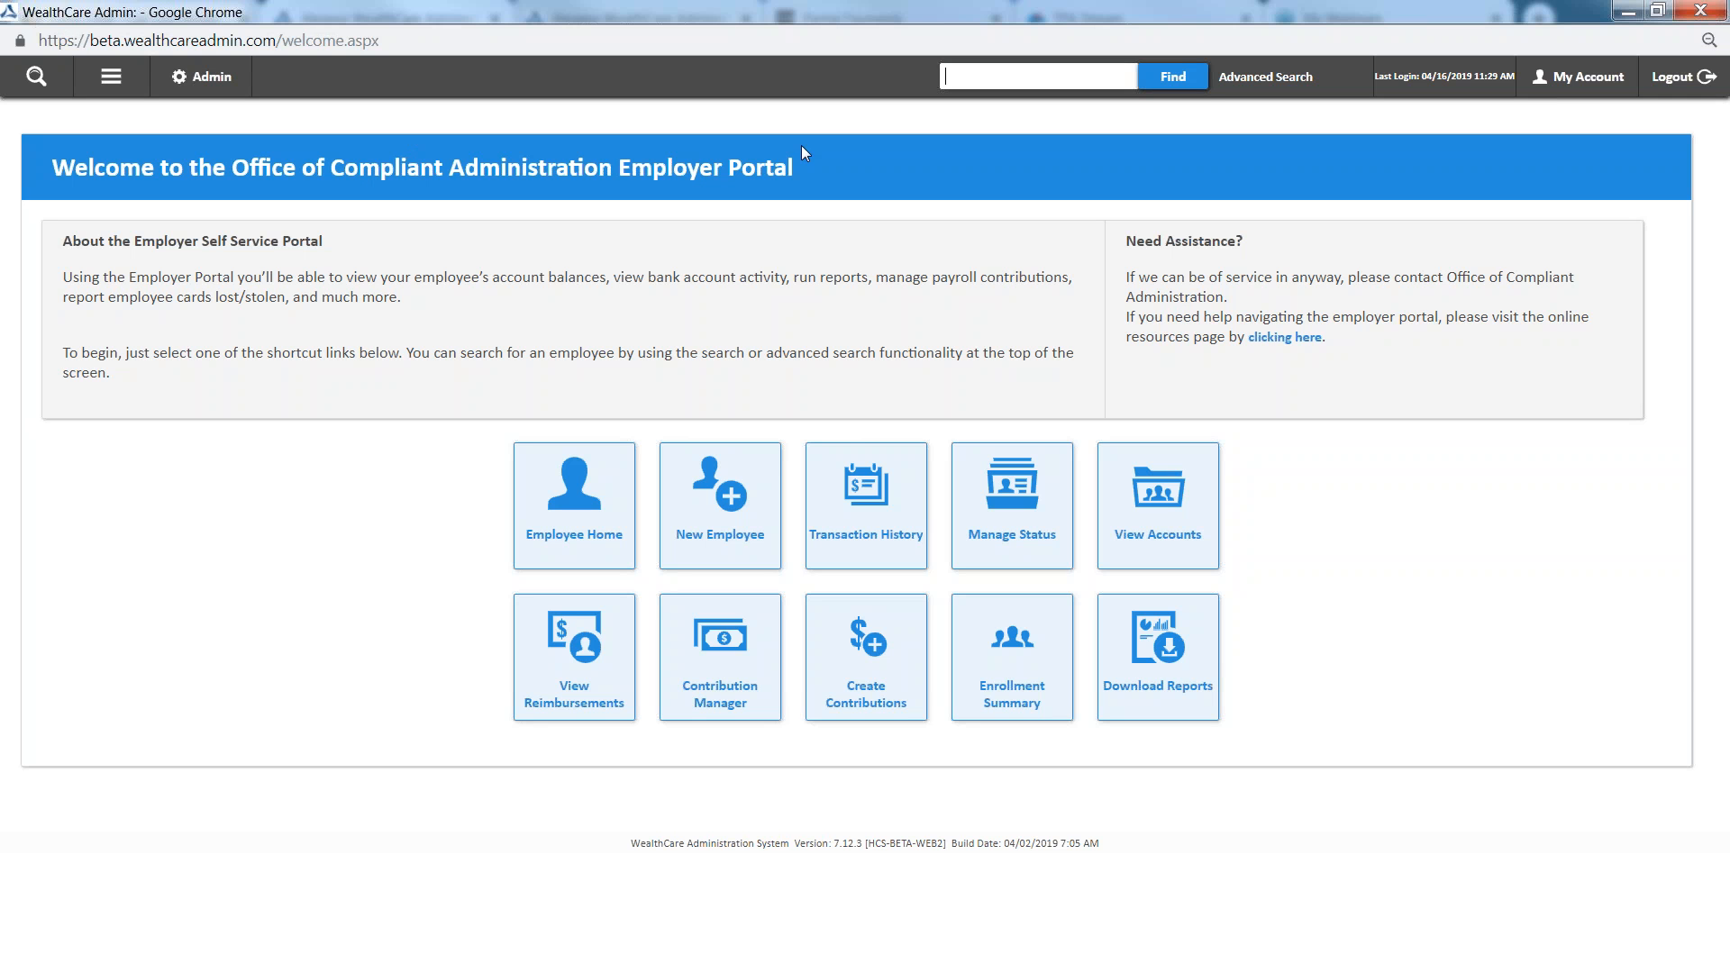
{"action": "left_click", "coordinate": [273, 528]}
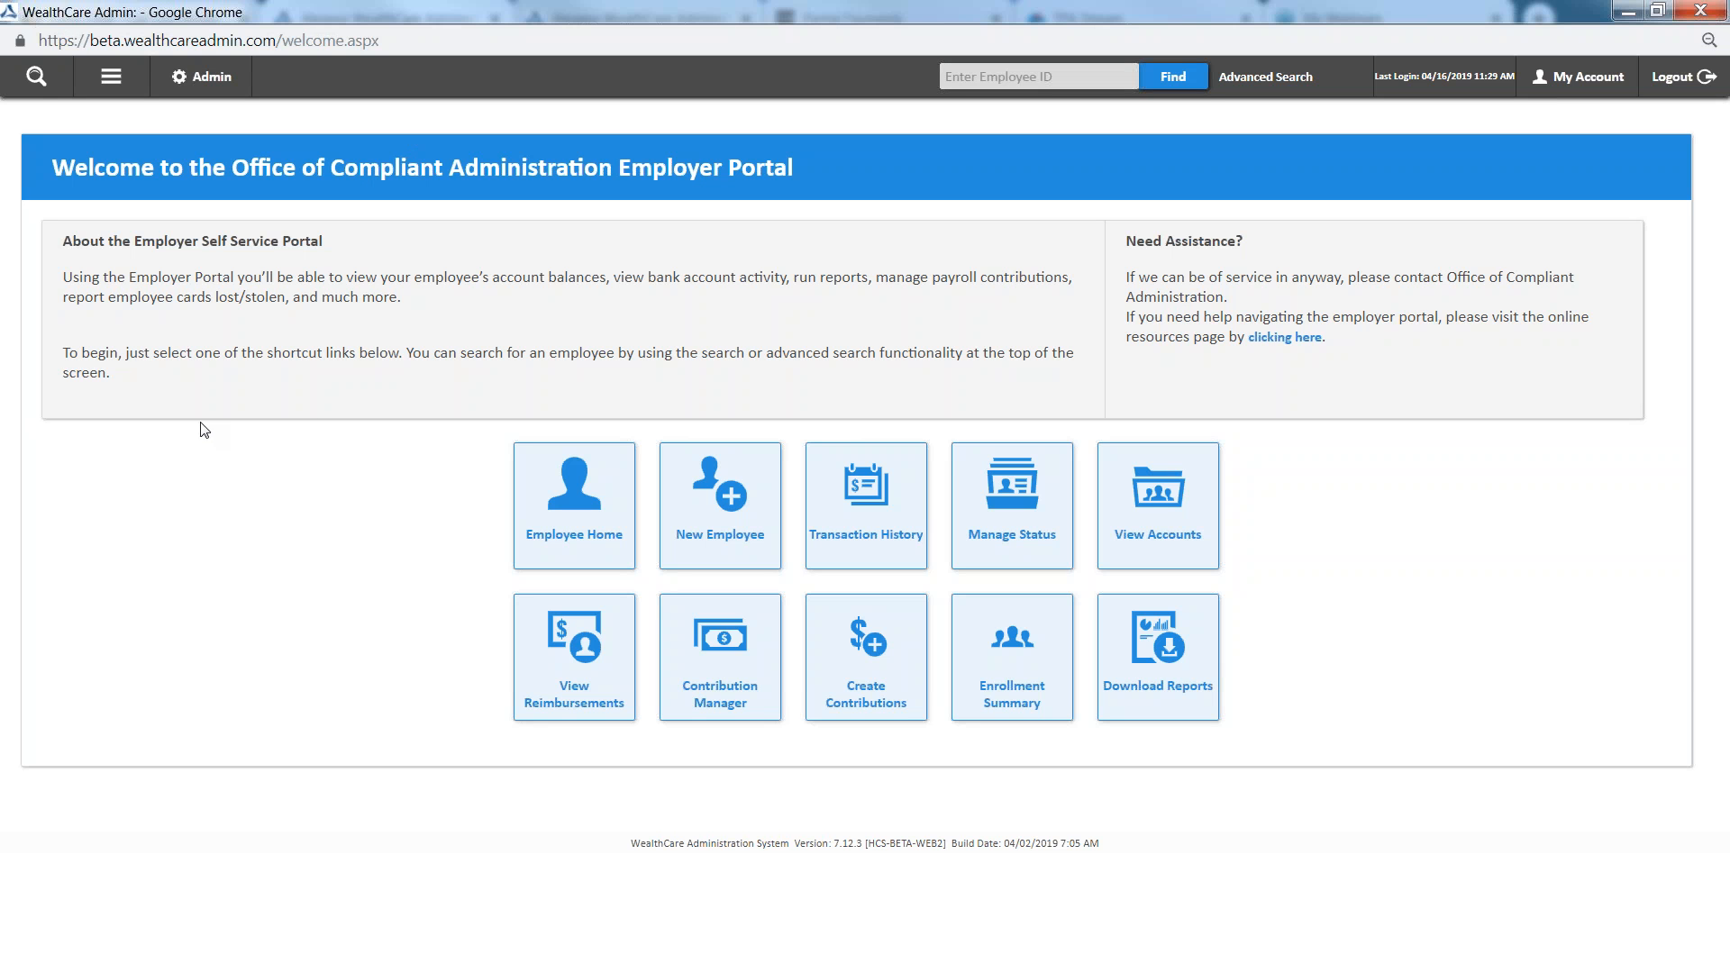
{"action": "left_click", "coordinate": [35, 78]}
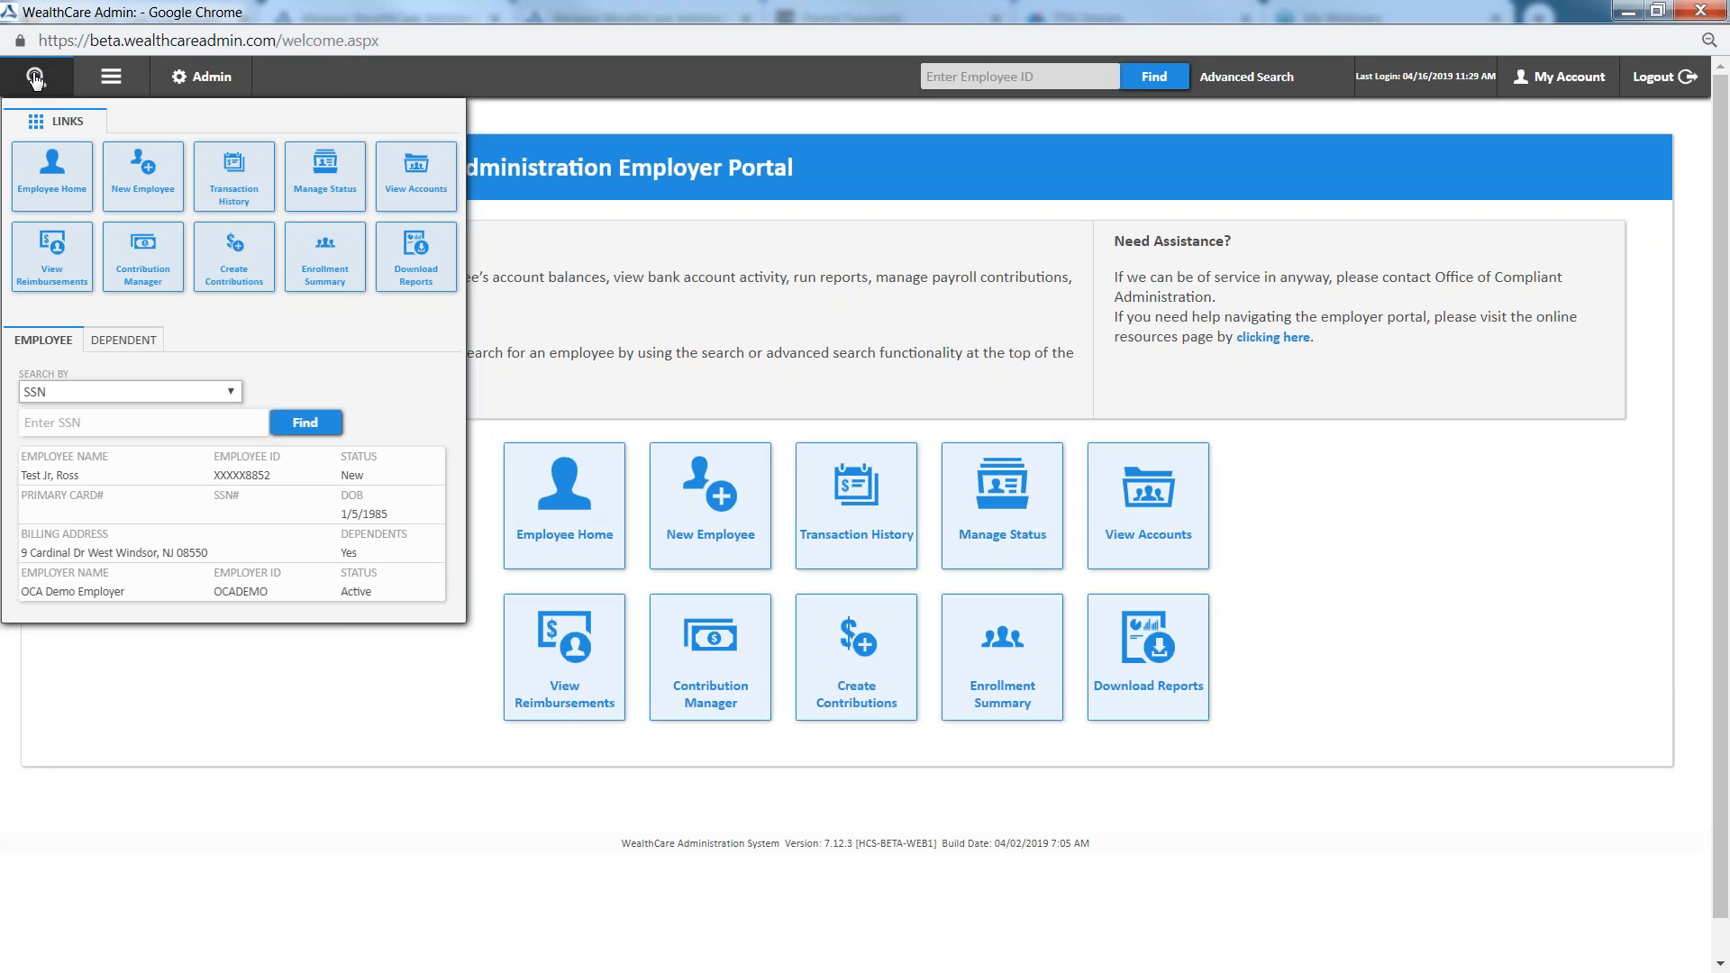
{"action": "left_click", "coordinate": [48, 394]}
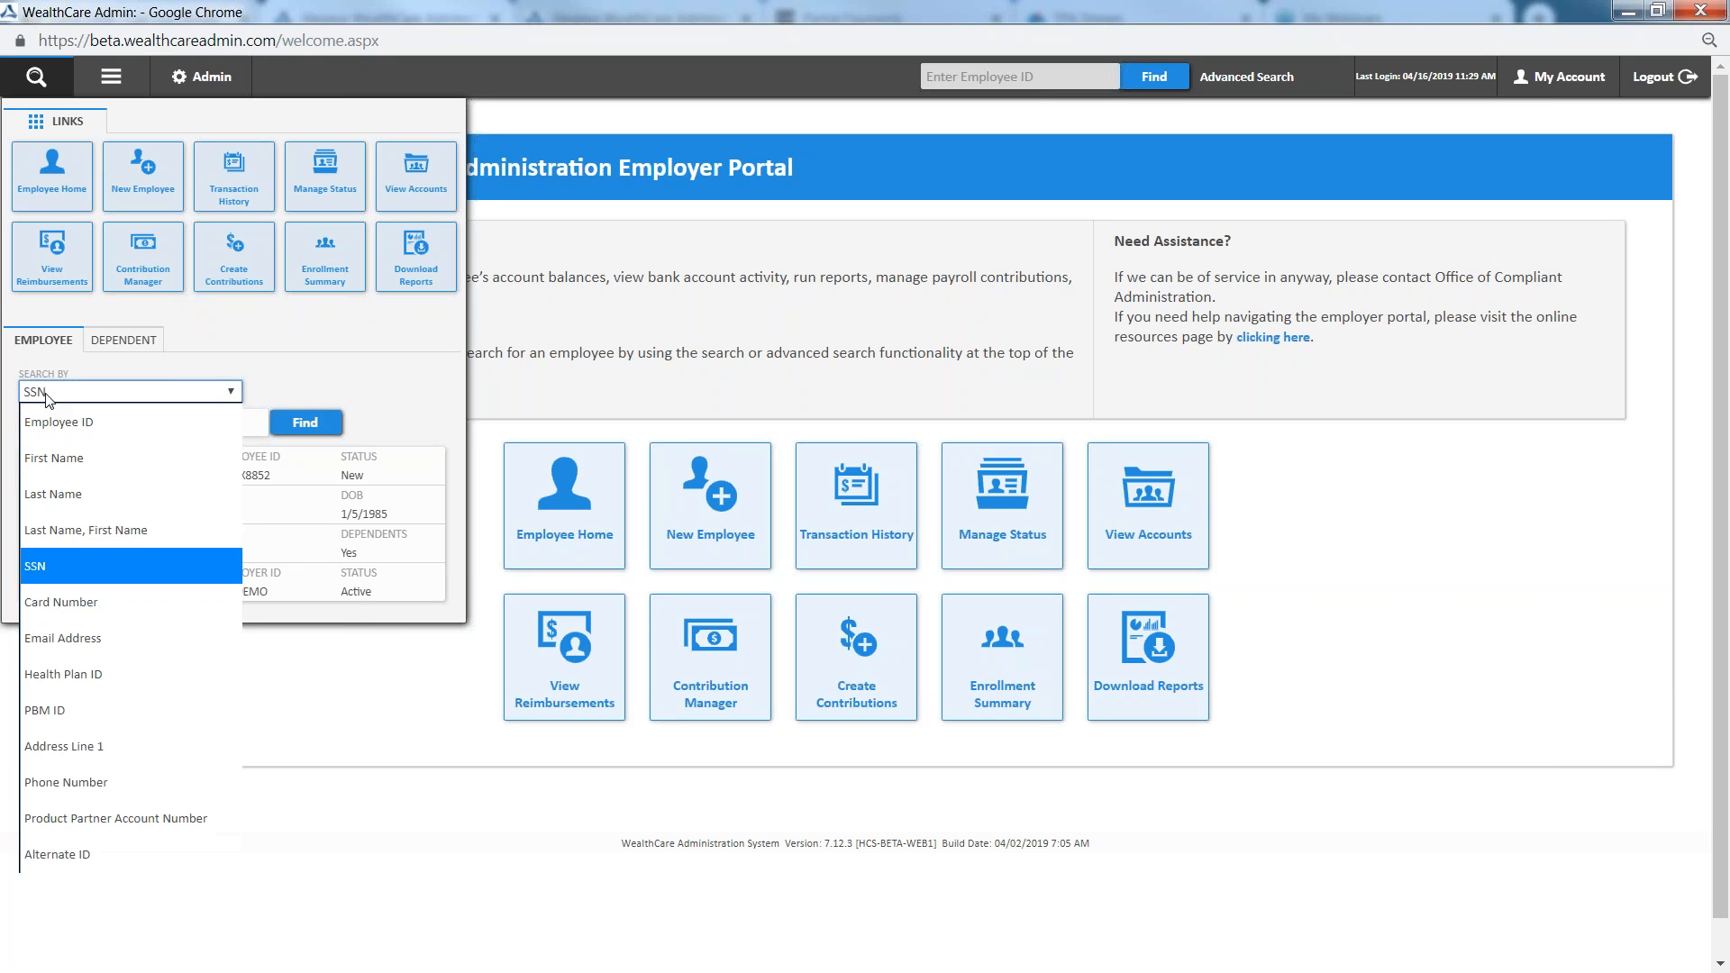
{"action": "left_click", "coordinate": [80, 494]}
{"action": "left_click", "coordinate": [56, 421]}
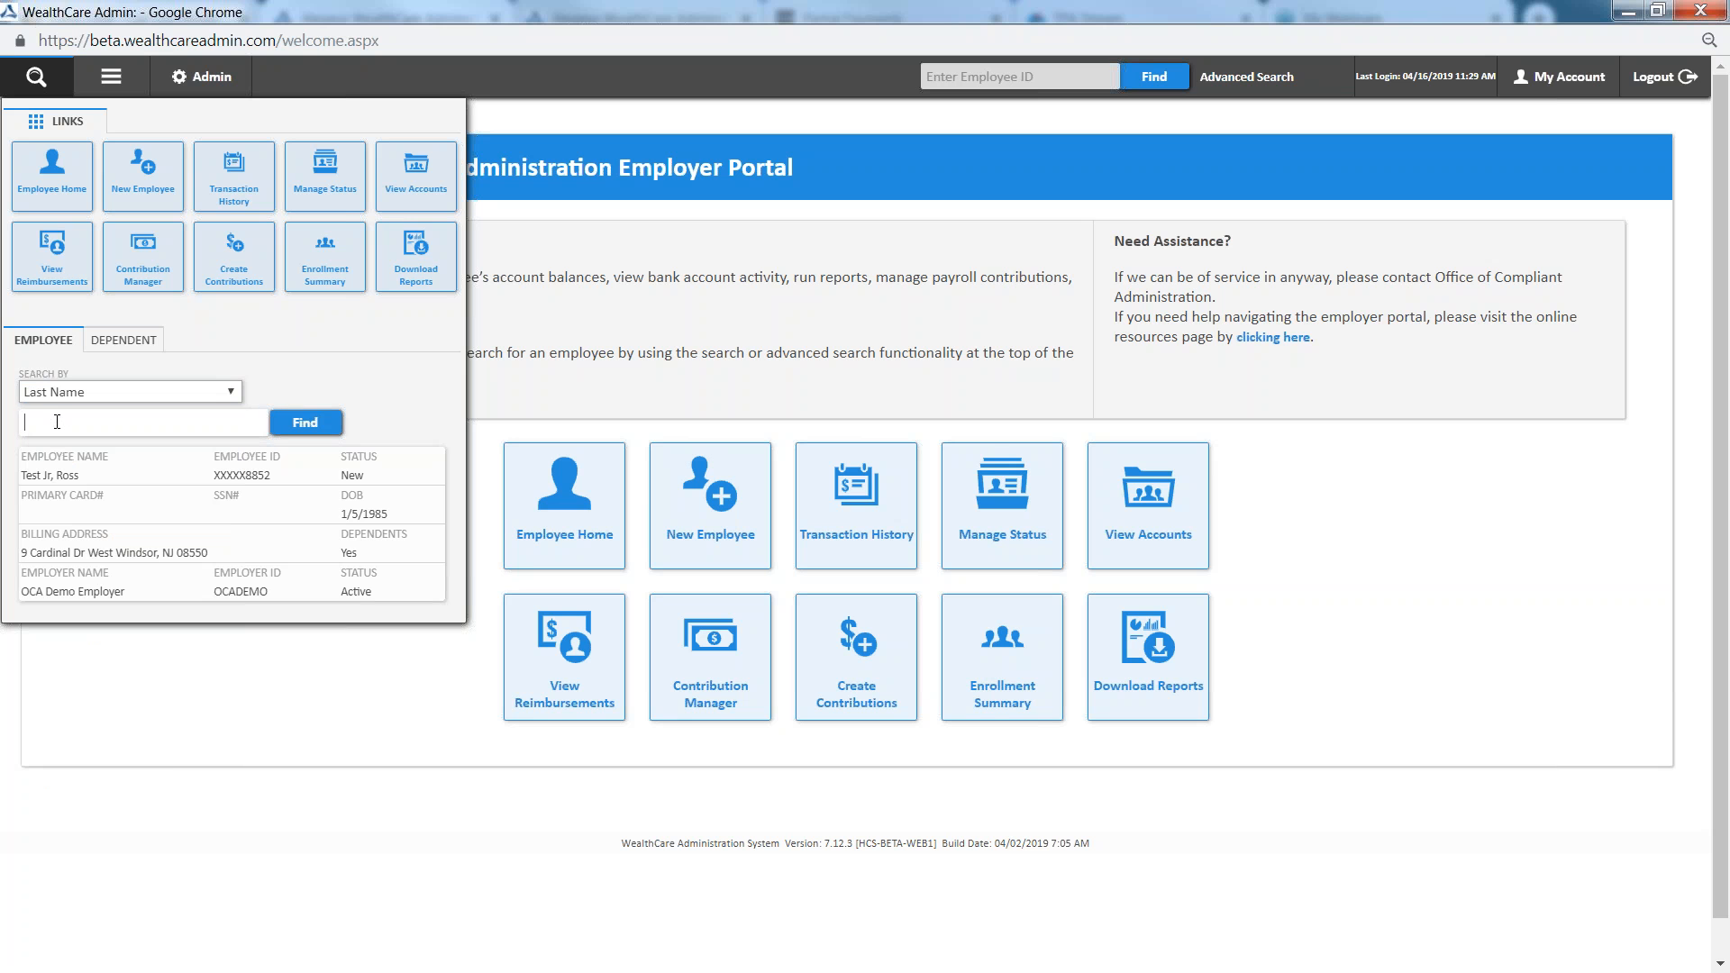
{"action": "type", "text": "Test"}
{"action": "type", "text": "Jr"}
{"action": "left_click", "coordinate": [311, 425]}
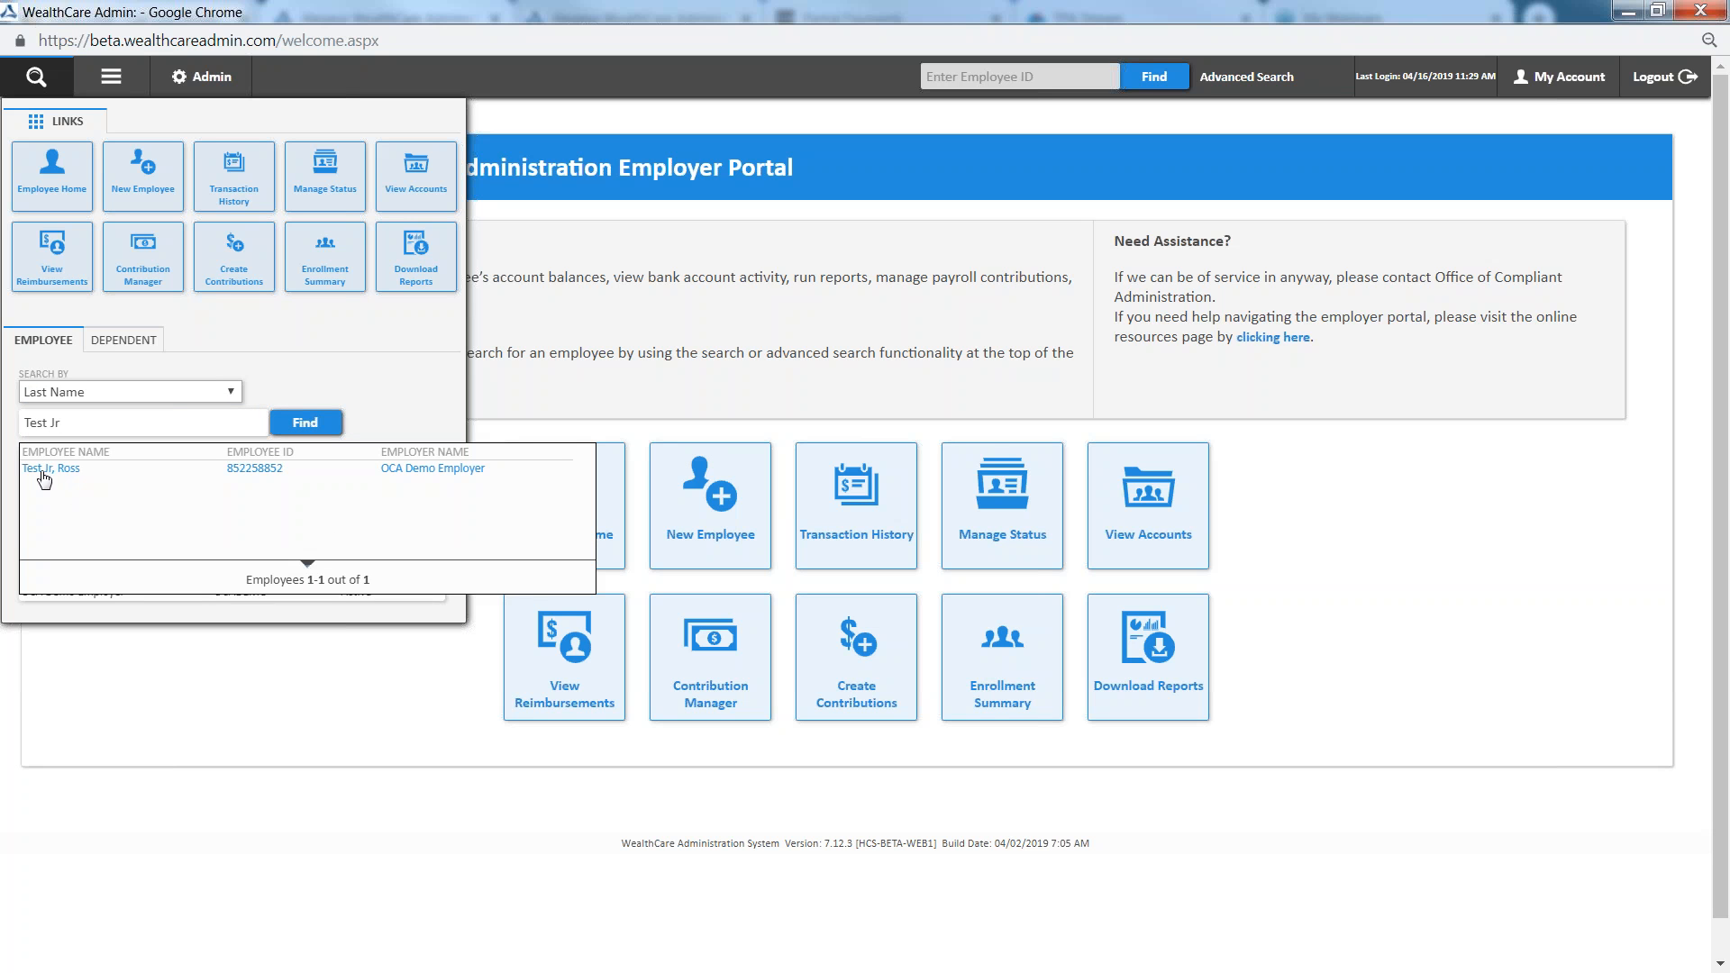
{"action": "left_click", "coordinate": [54, 471]}
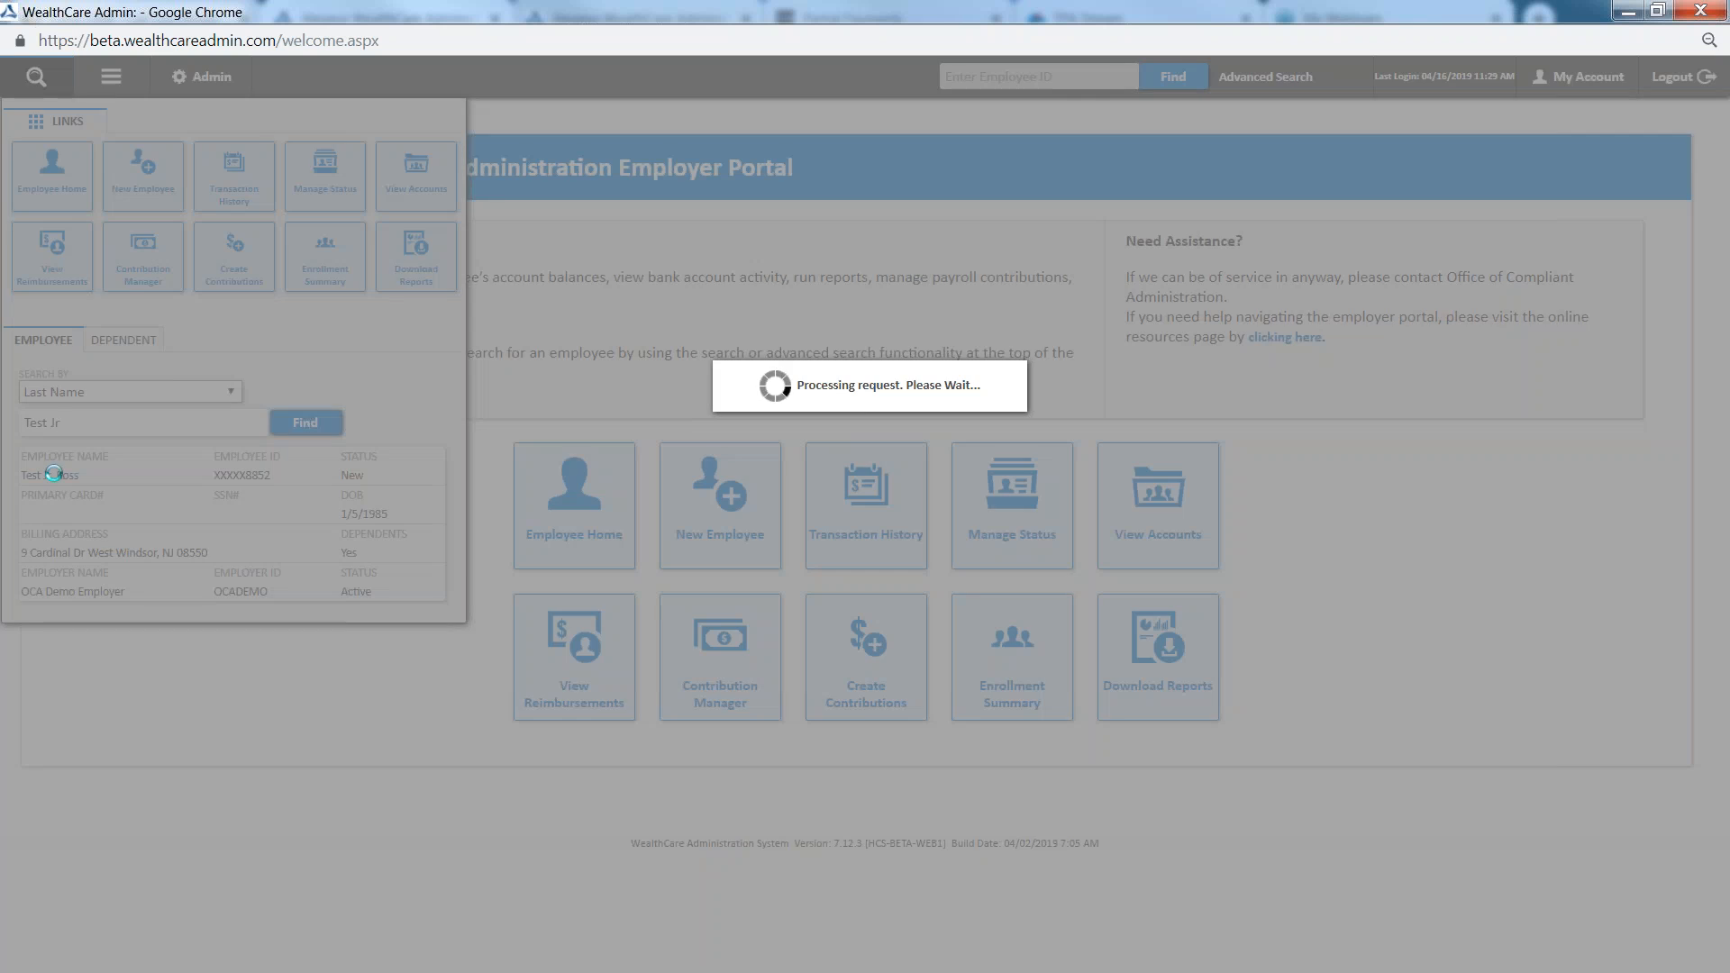
{"action": "left_click", "coordinate": [52, 476]}
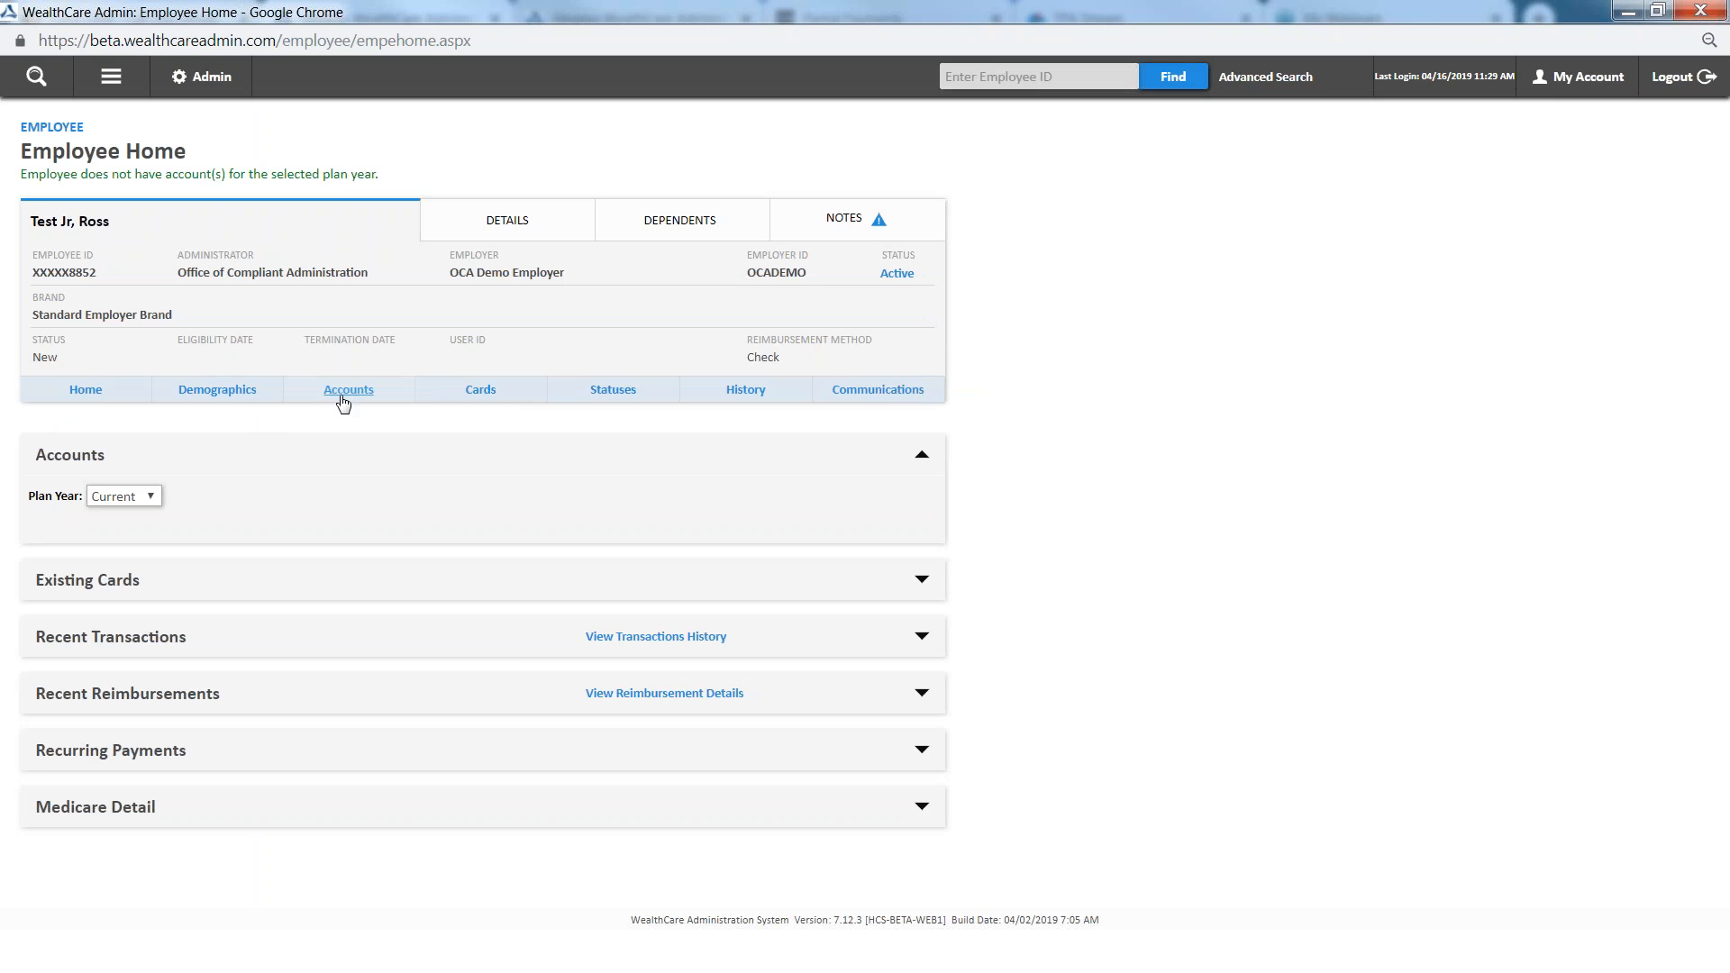
Create a new benefit account for the reopened employee, choosing the HRA - 9/1/2018 - 8/31/2019 plan
{"action": "left_click", "coordinate": [345, 397]}
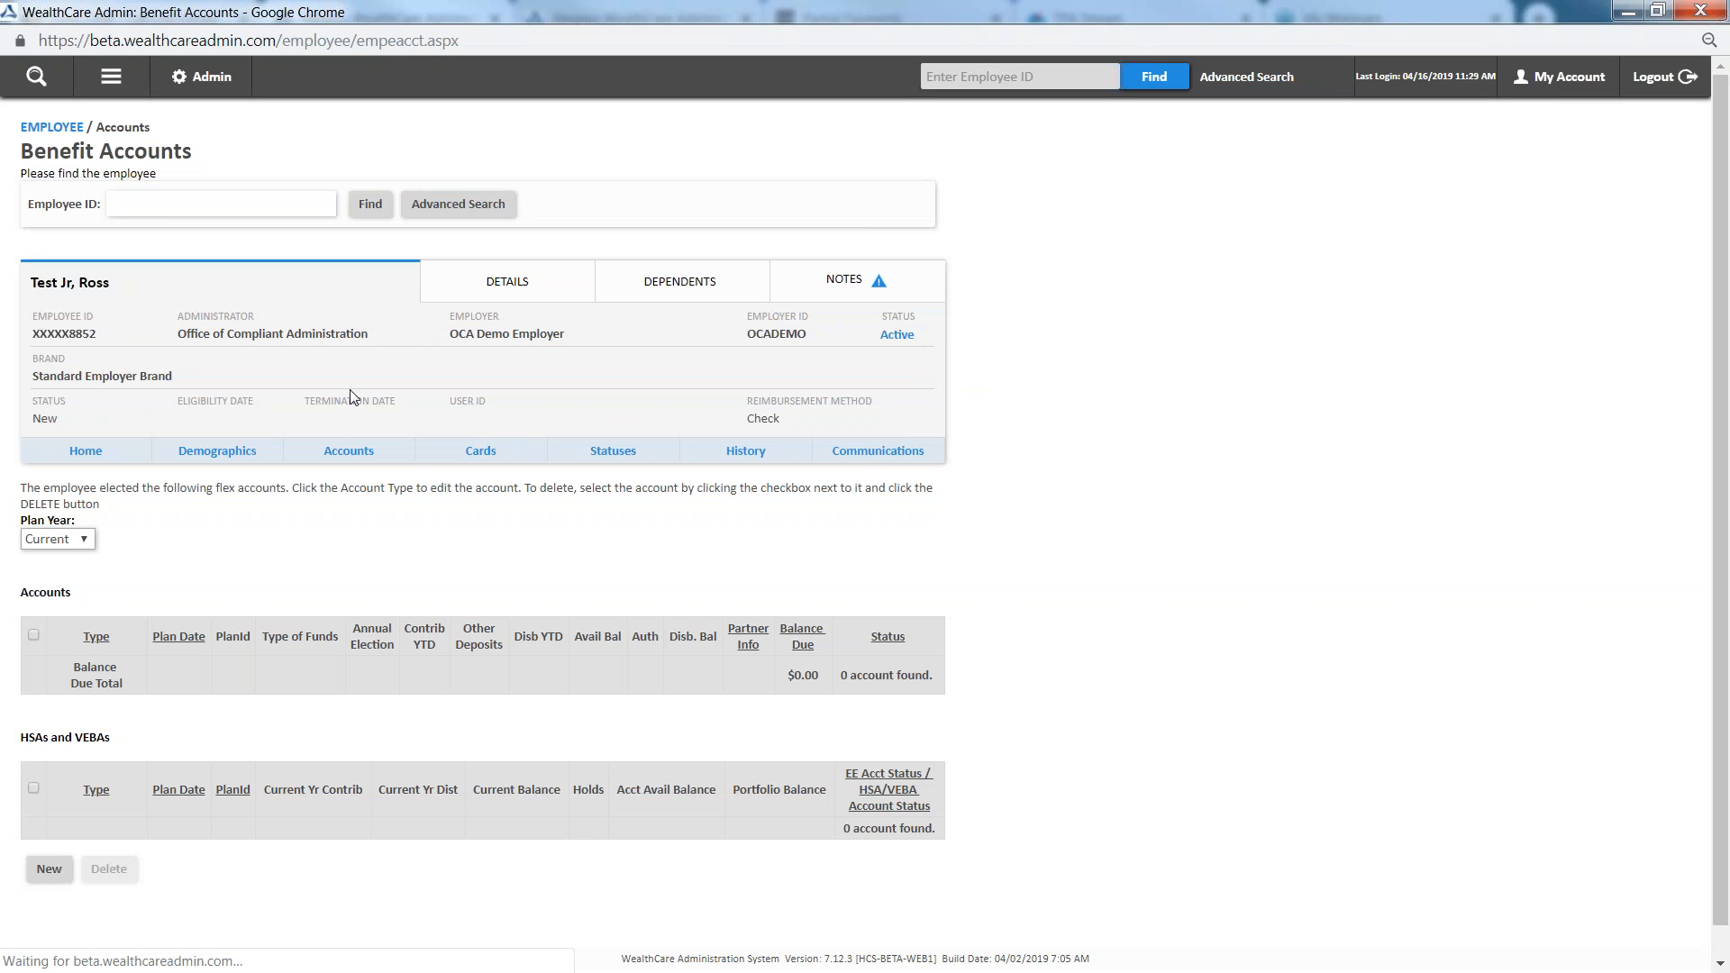
{"action": "left_click", "coordinate": [49, 870]}
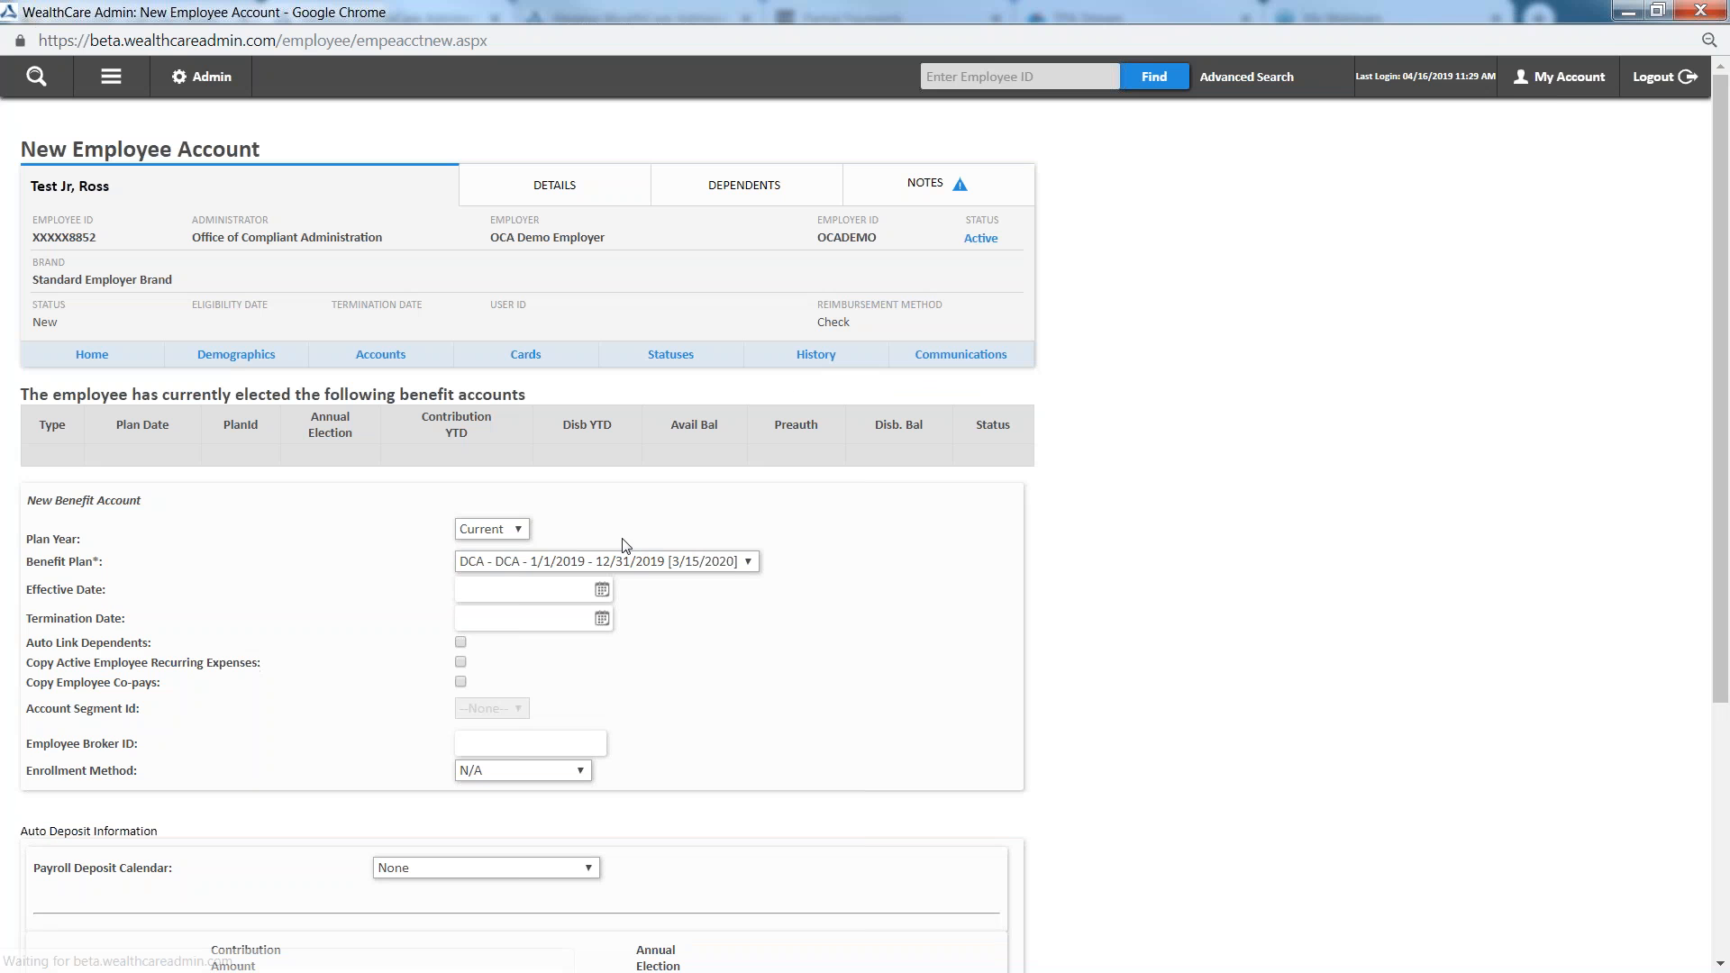
{"action": "left_click", "coordinate": [563, 562]}
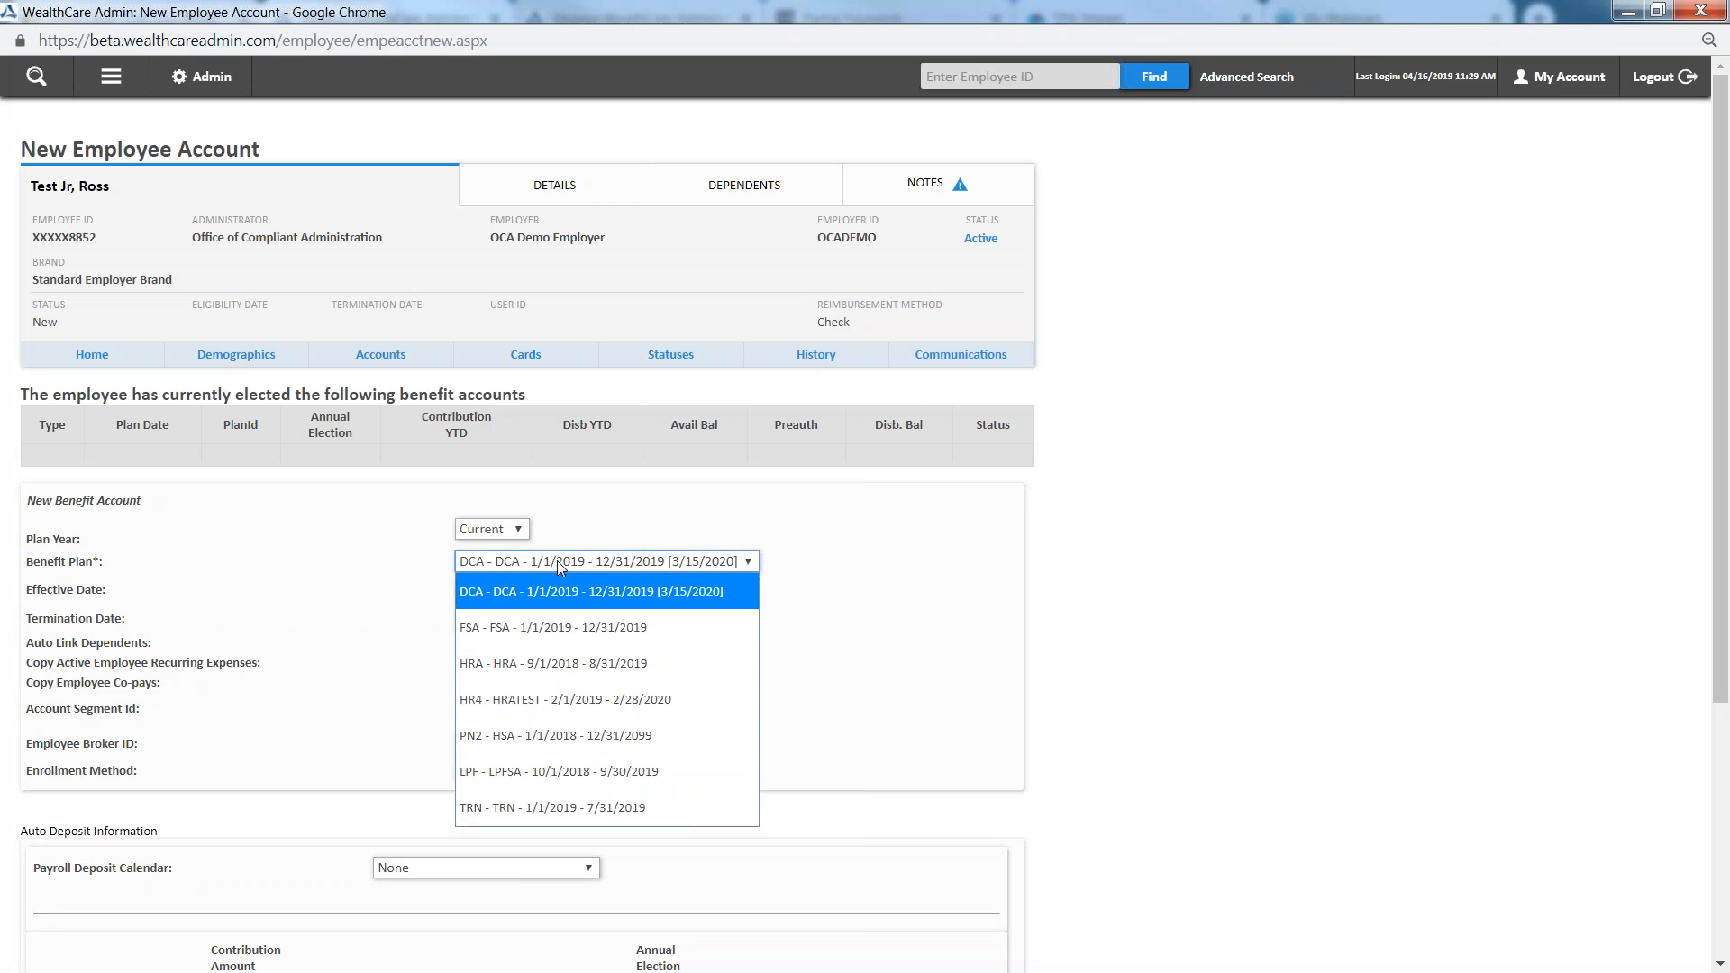
{"action": "left_click", "coordinate": [496, 663]}
Enter 1/1/2019 as the account's effective date and enable Auto Link Dependents
{"action": "left_click", "coordinate": [497, 591]}
{"action": "type", "text": "010"}
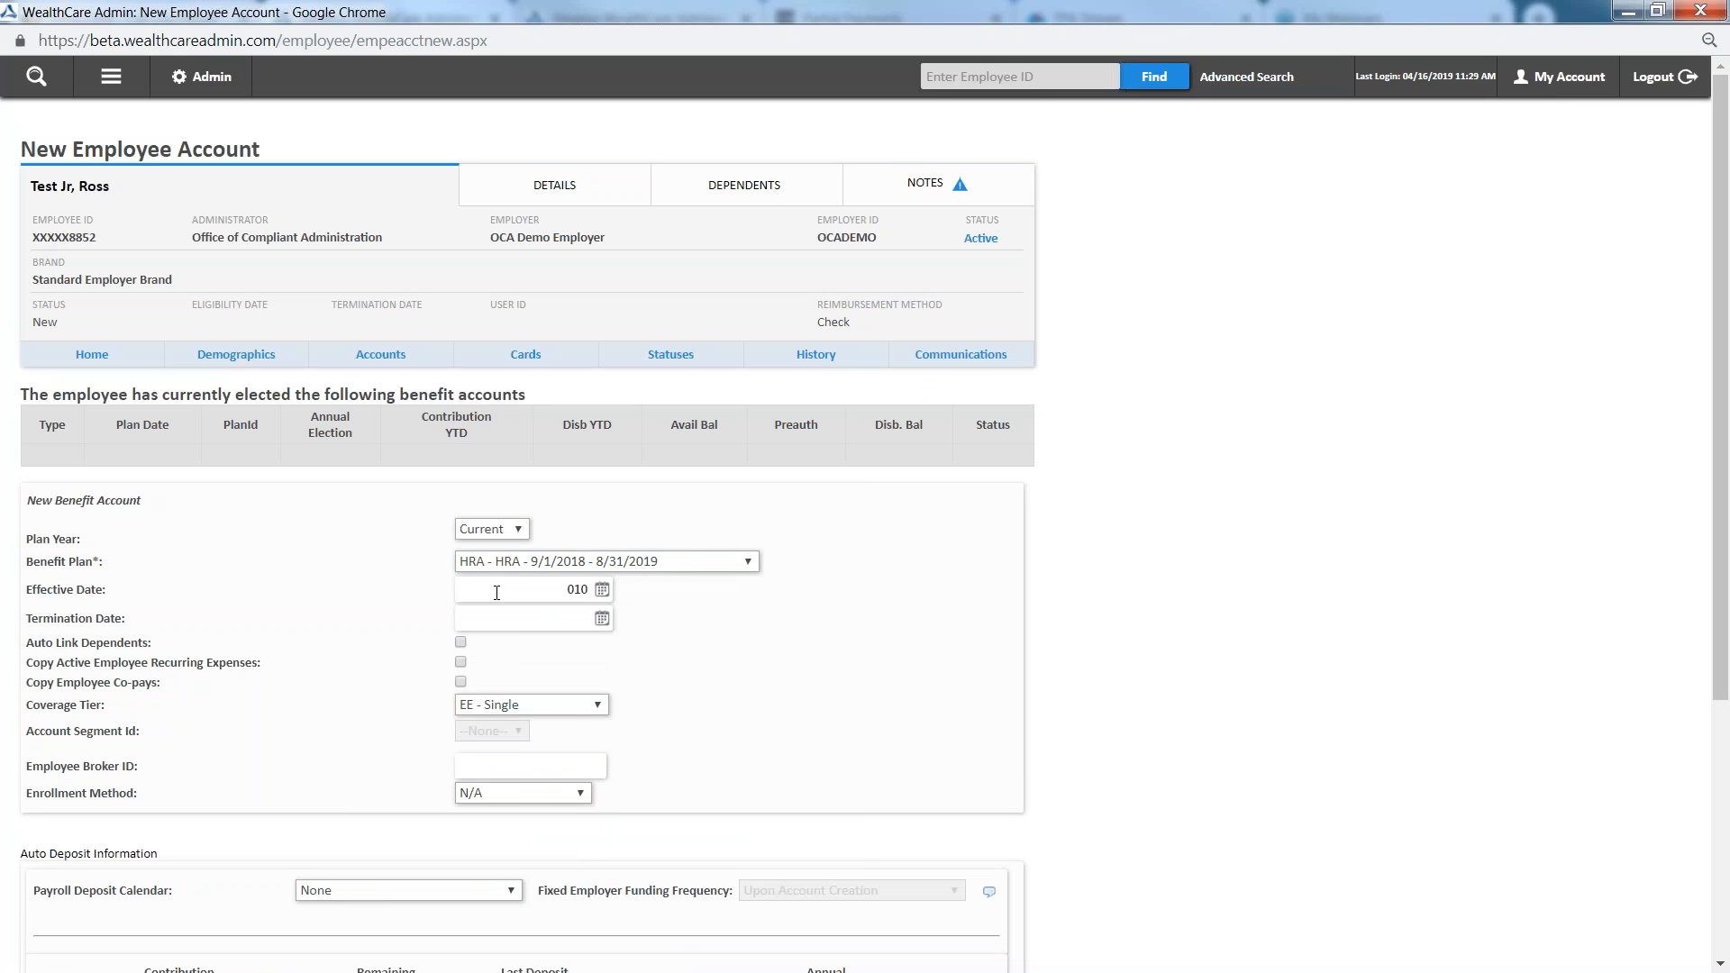
{"action": "type", "text": "12019"}
{"action": "left_click", "coordinate": [768, 653]}
{"action": "left_click", "coordinate": [461, 642]}
Choose the EESP - Single + Spouse coverage tier and save the HRA account
{"action": "left_click", "coordinate": [486, 707]}
{"action": "left_click", "coordinate": [538, 809]}
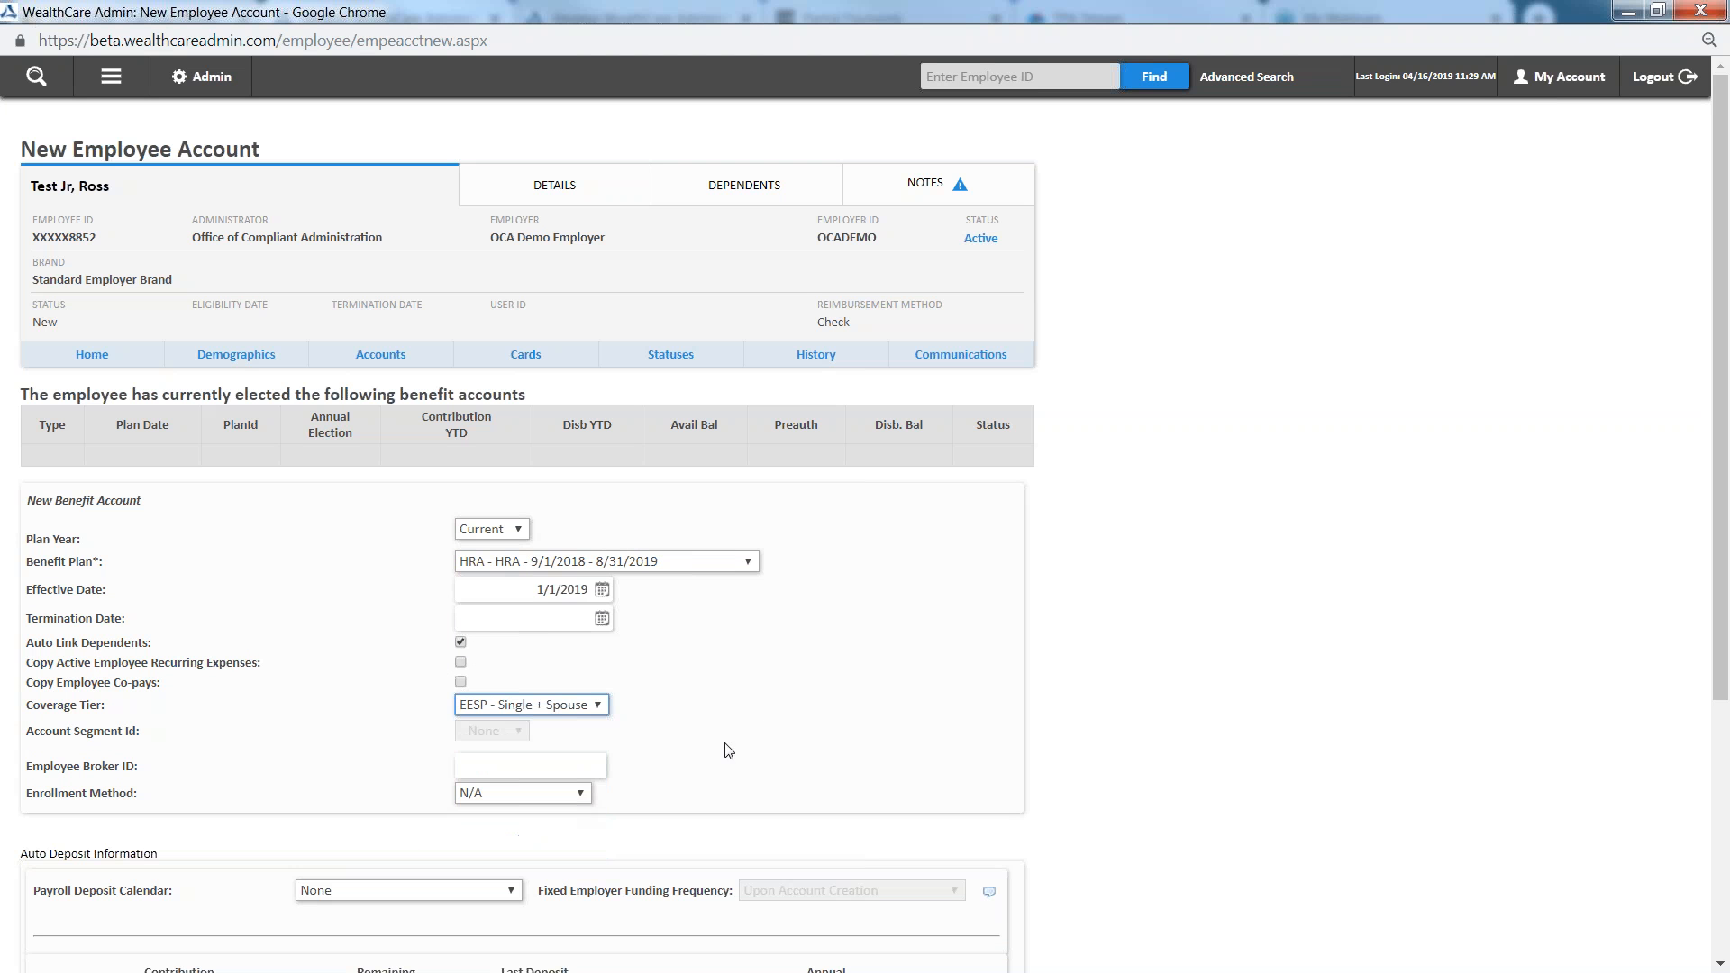
{"action": "scroll", "coordinate": [857, 688], "scroll_direction": "down", "scroll_amount": 3}
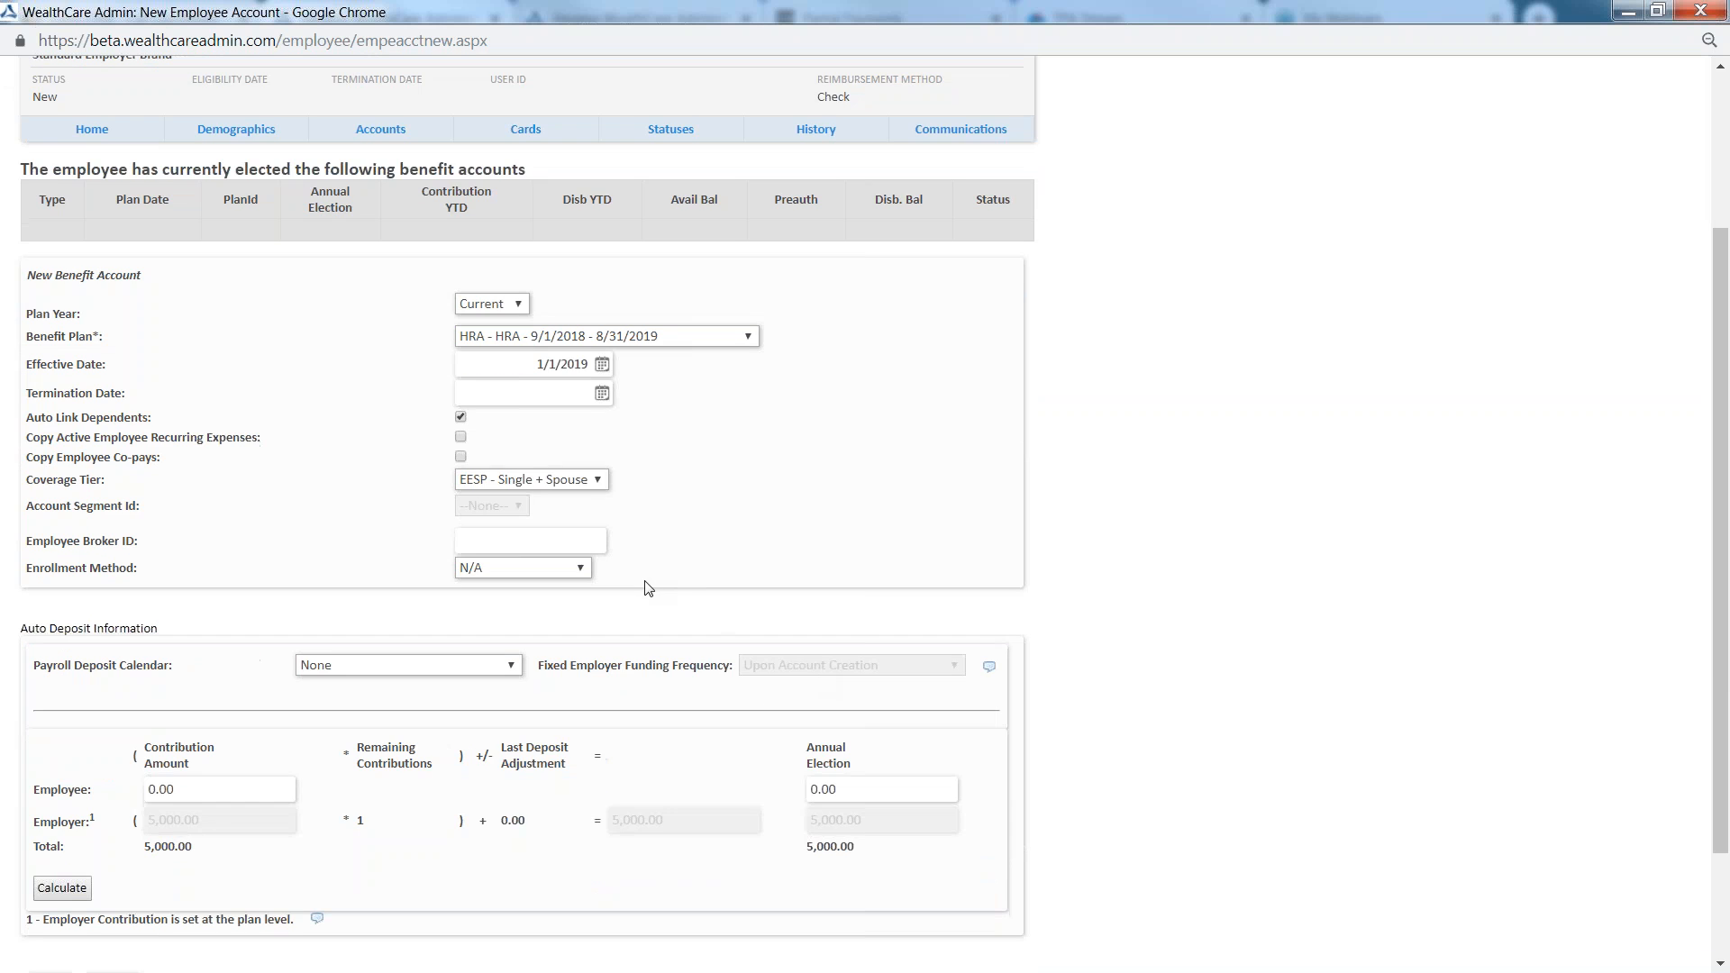
{"action": "scroll", "coordinate": [687, 607], "scroll_direction": "down", "scroll_amount": 2}
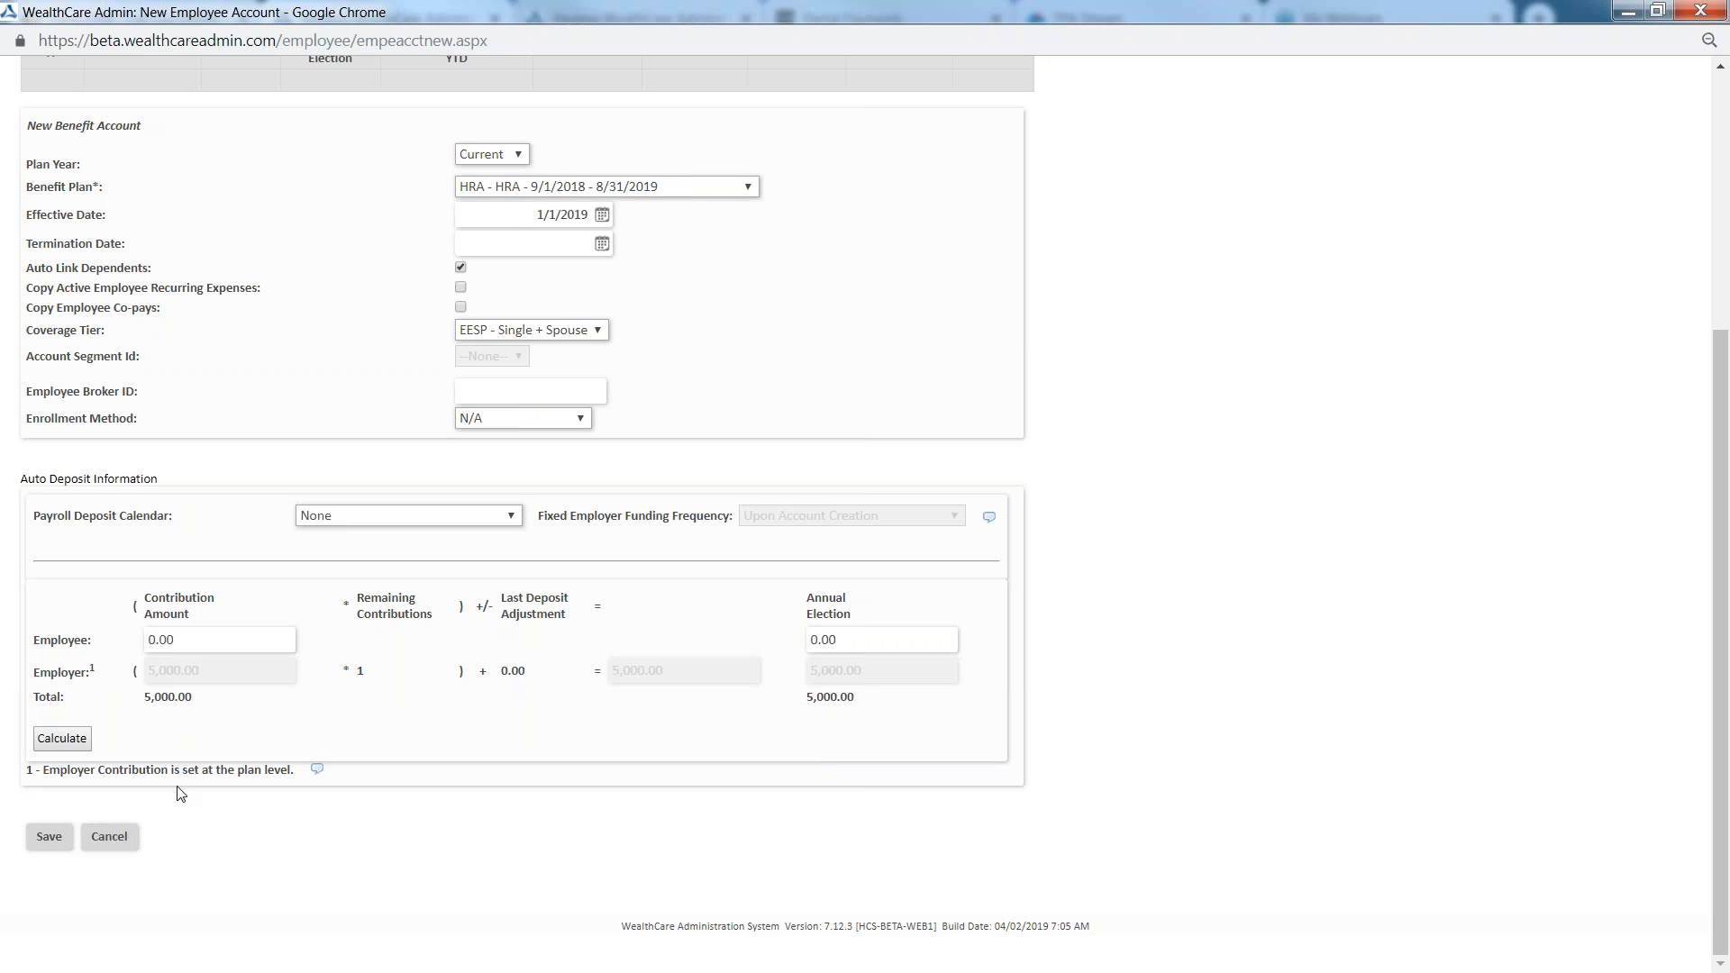
{"action": "left_click", "coordinate": [46, 843]}
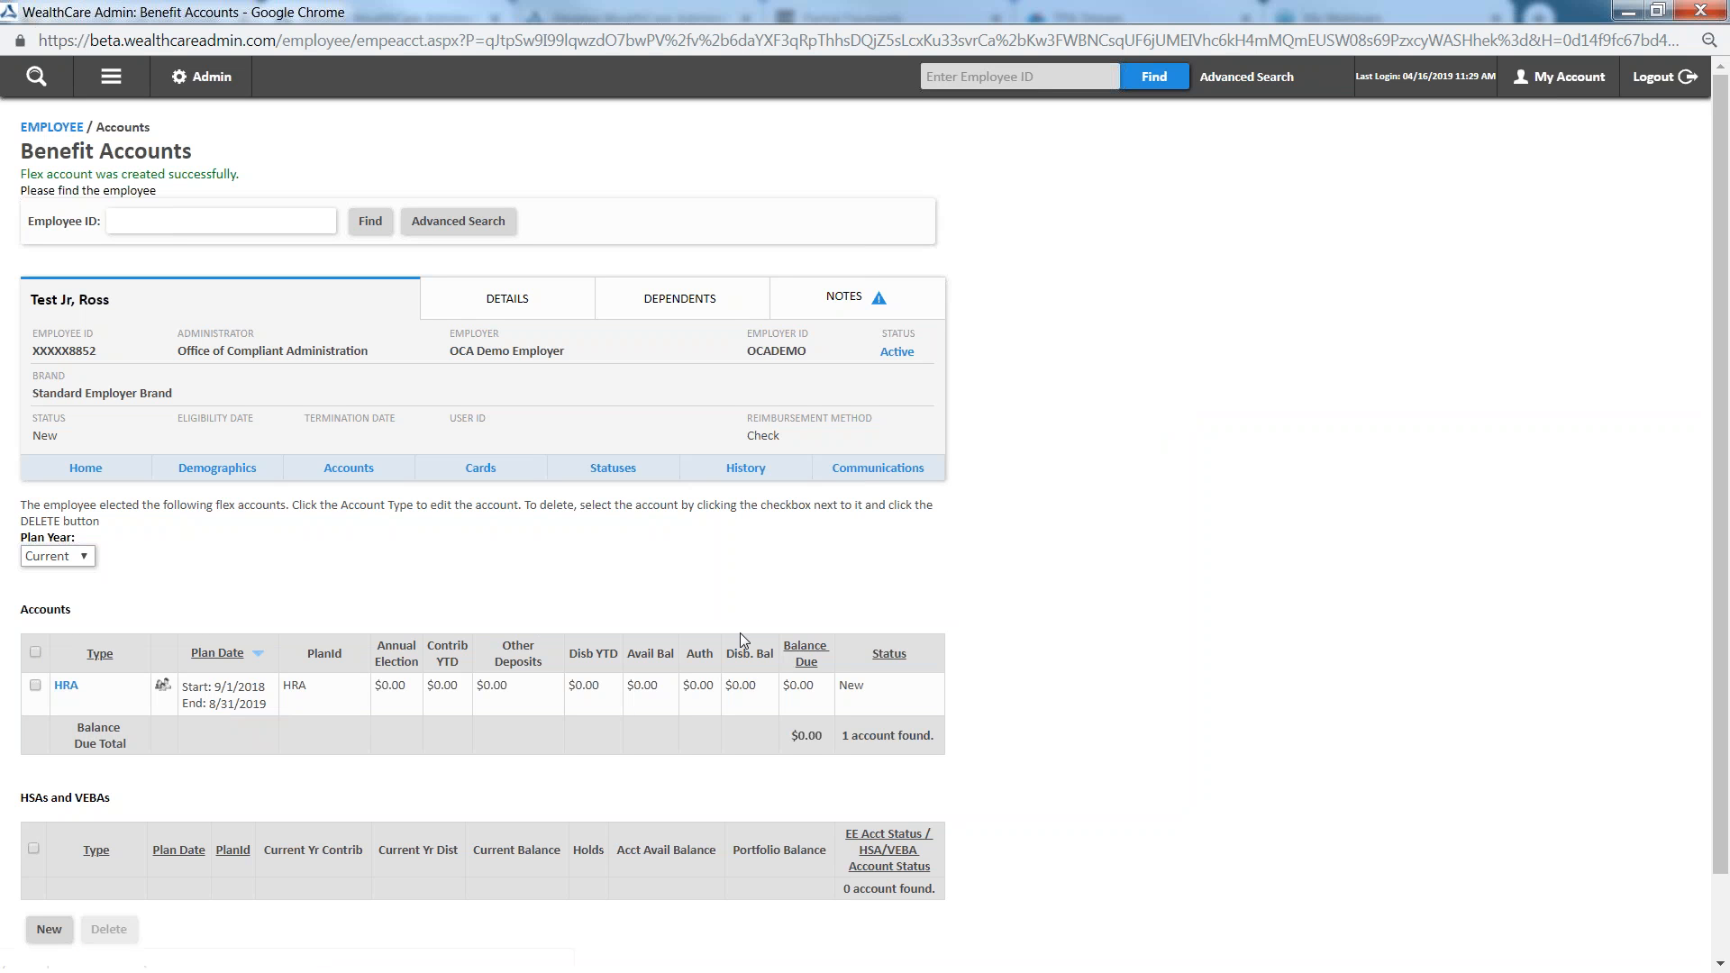
Examine the balances and dependent link of the saved HRA account in the accounts list
{"action": "left_click_drag", "start_coordinate": [760, 687], "coordinate": [724, 691]}
{"action": "left_click", "coordinate": [745, 752]}
{"action": "mouse_move", "coordinate": [165, 688]}
Create a new benefit account for the employee, choosing the FSA - 1/1/2019 - 12/31/2019 plan
{"action": "scroll", "coordinate": [303, 581], "scroll_direction": "down", "scroll_amount": 1}
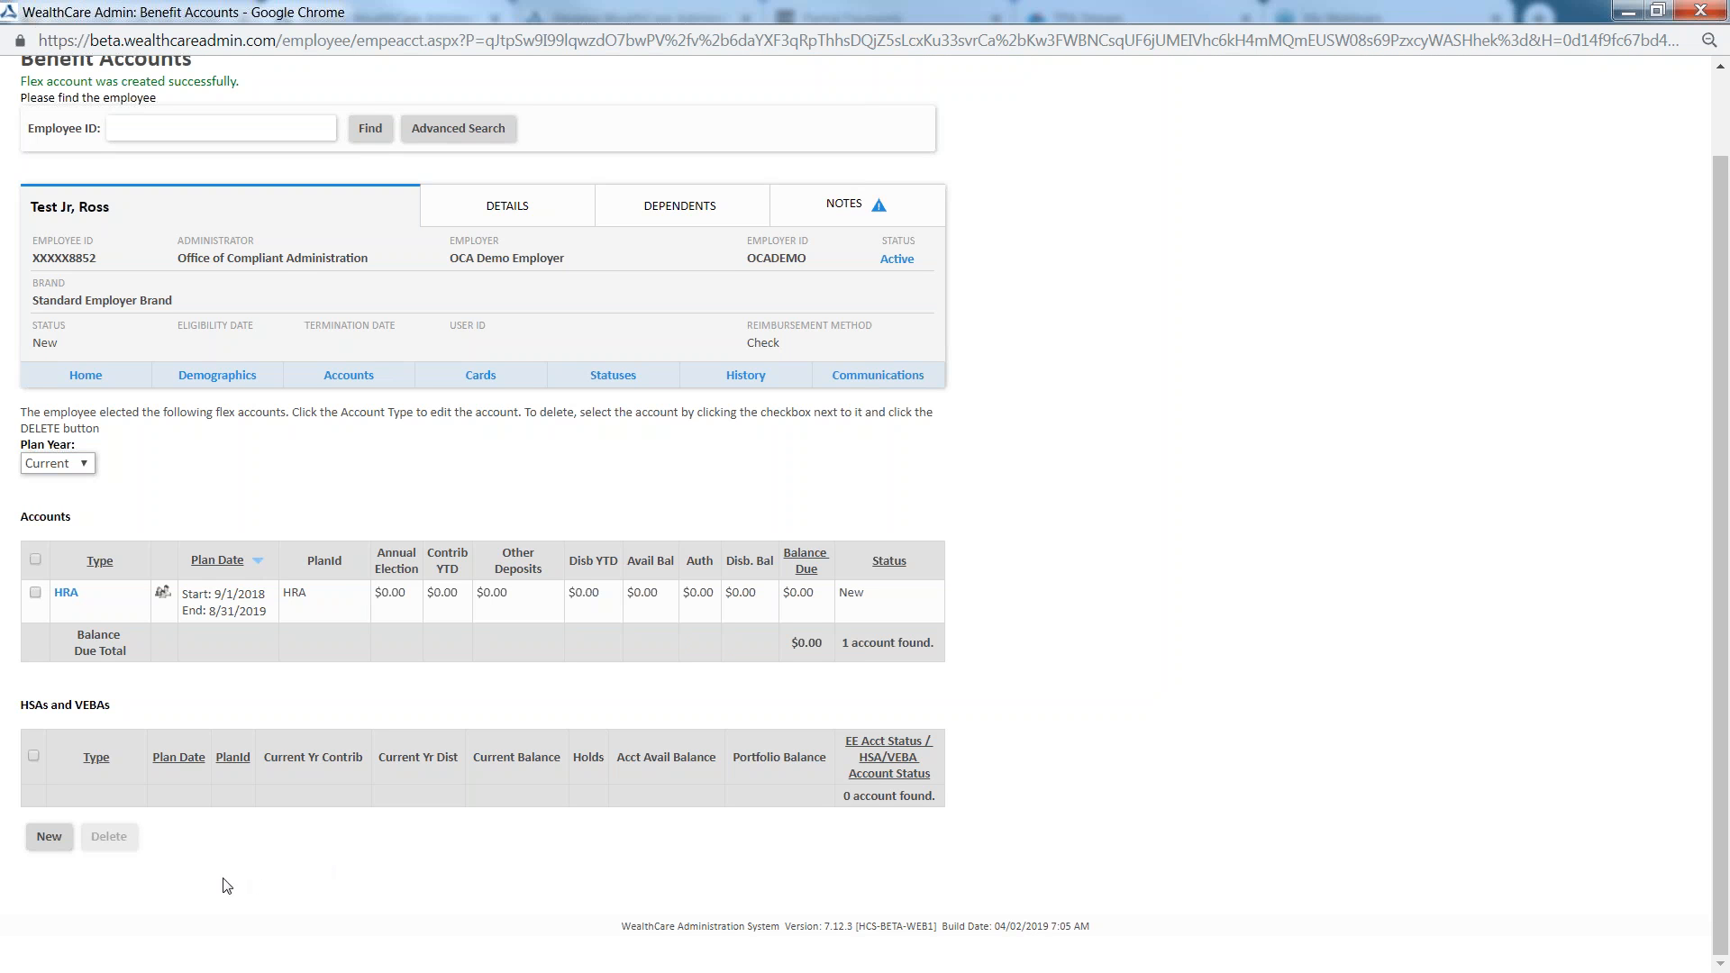
{"action": "left_click", "coordinate": [45, 838]}
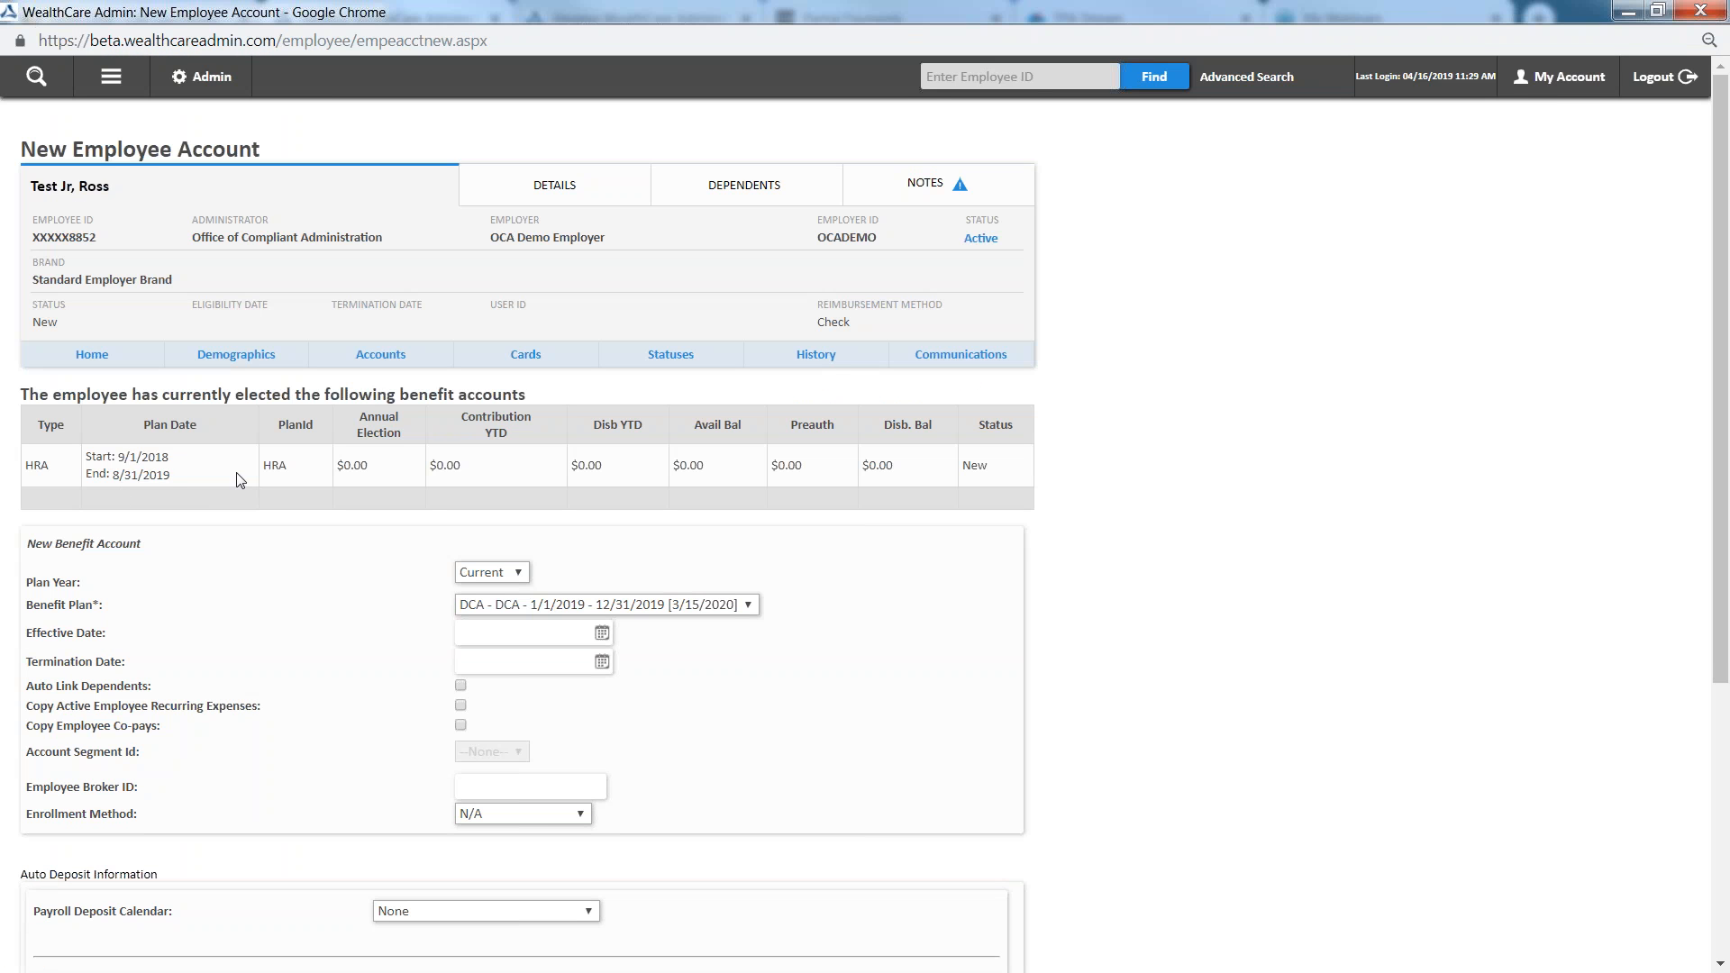
{"action": "left_click", "coordinate": [492, 606]}
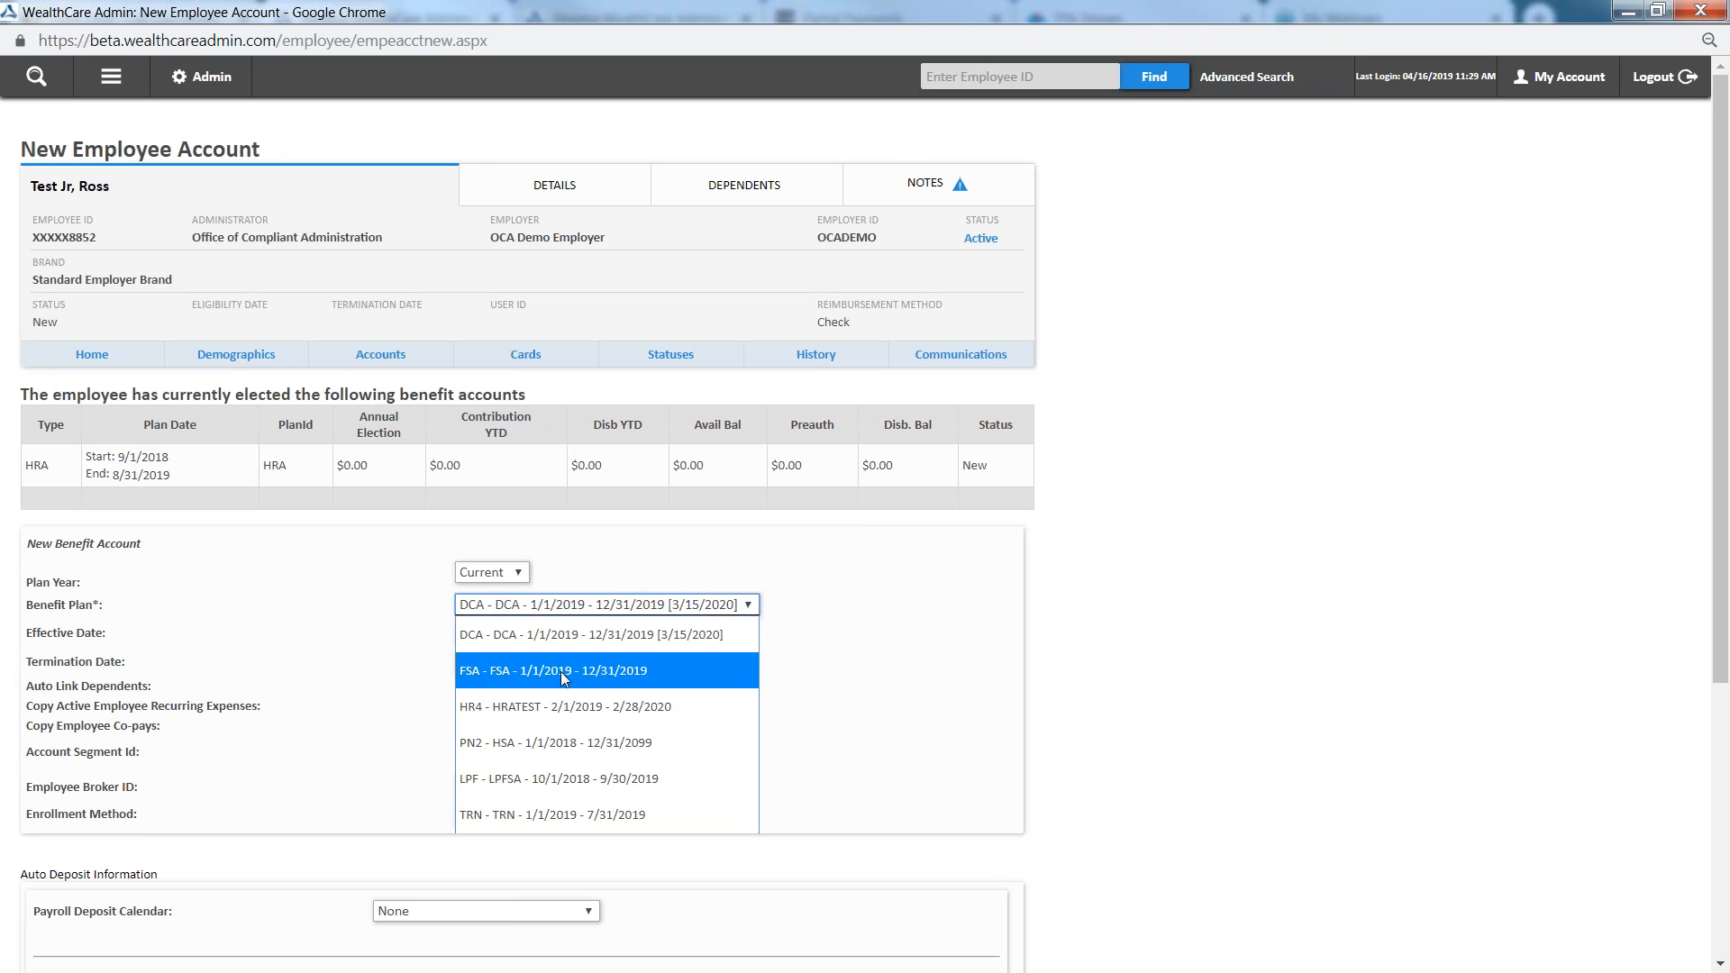
{"action": "left_click", "coordinate": [629, 671]}
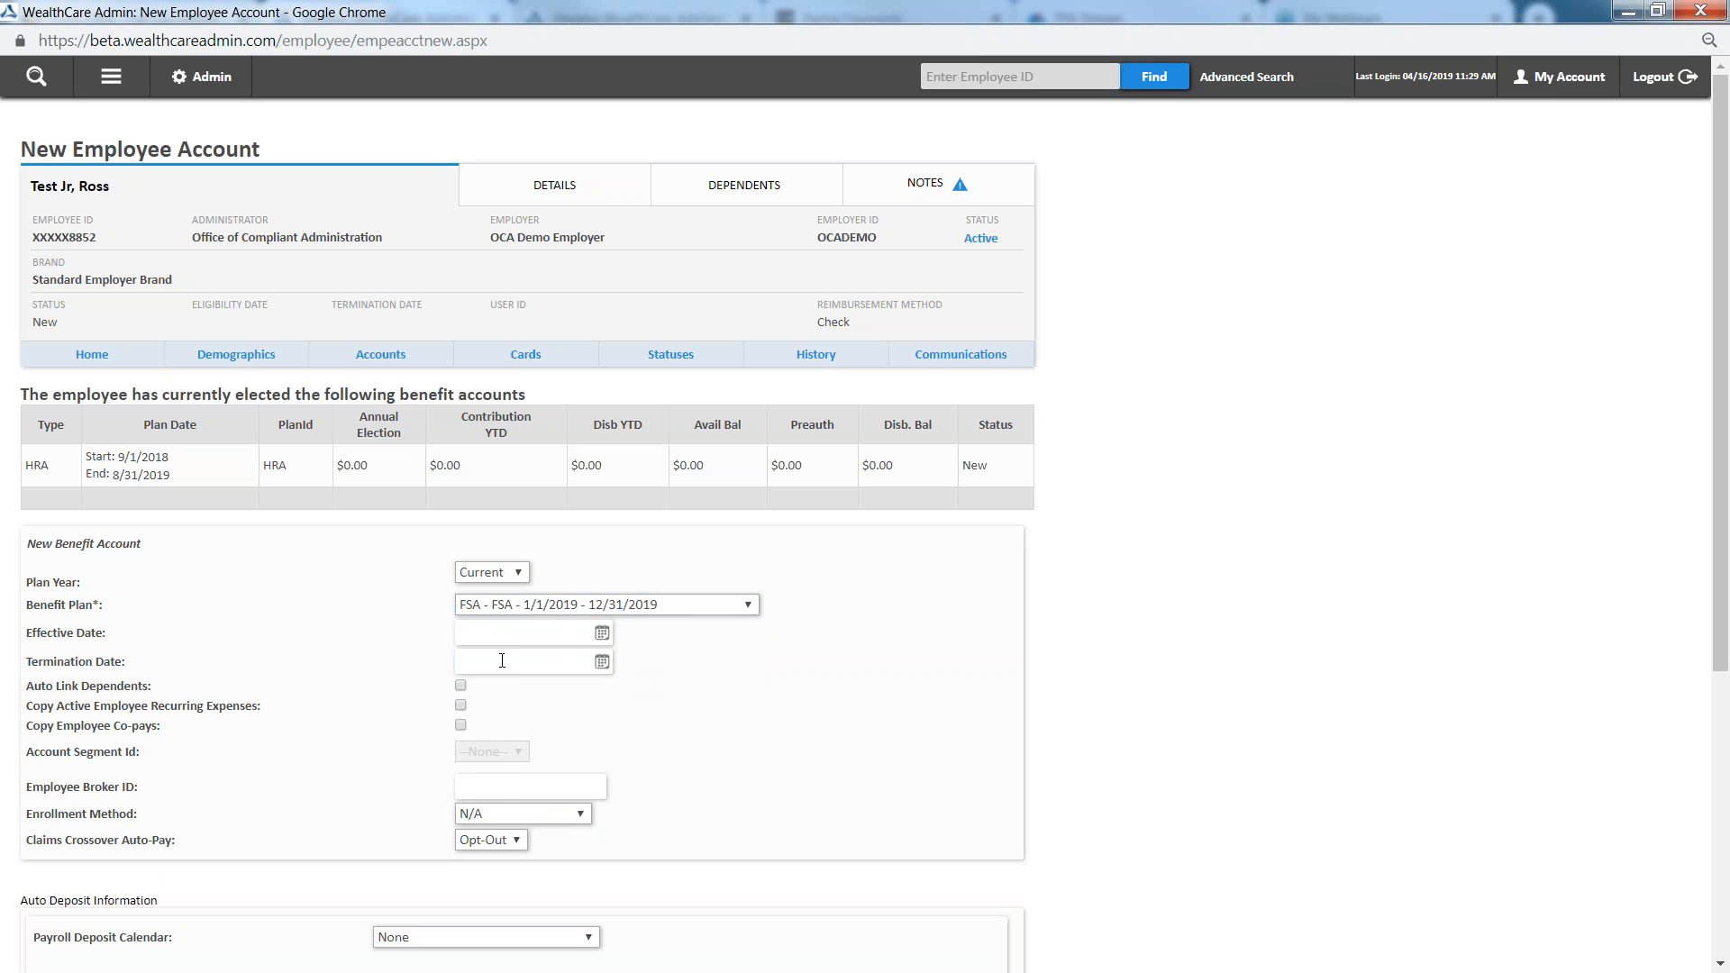
Enter 1/1/2019 as the FSA account's effective date and enable Auto Link Dependents
{"action": "left_click", "coordinate": [476, 636]}
{"action": "left_click", "coordinate": [518, 684]}
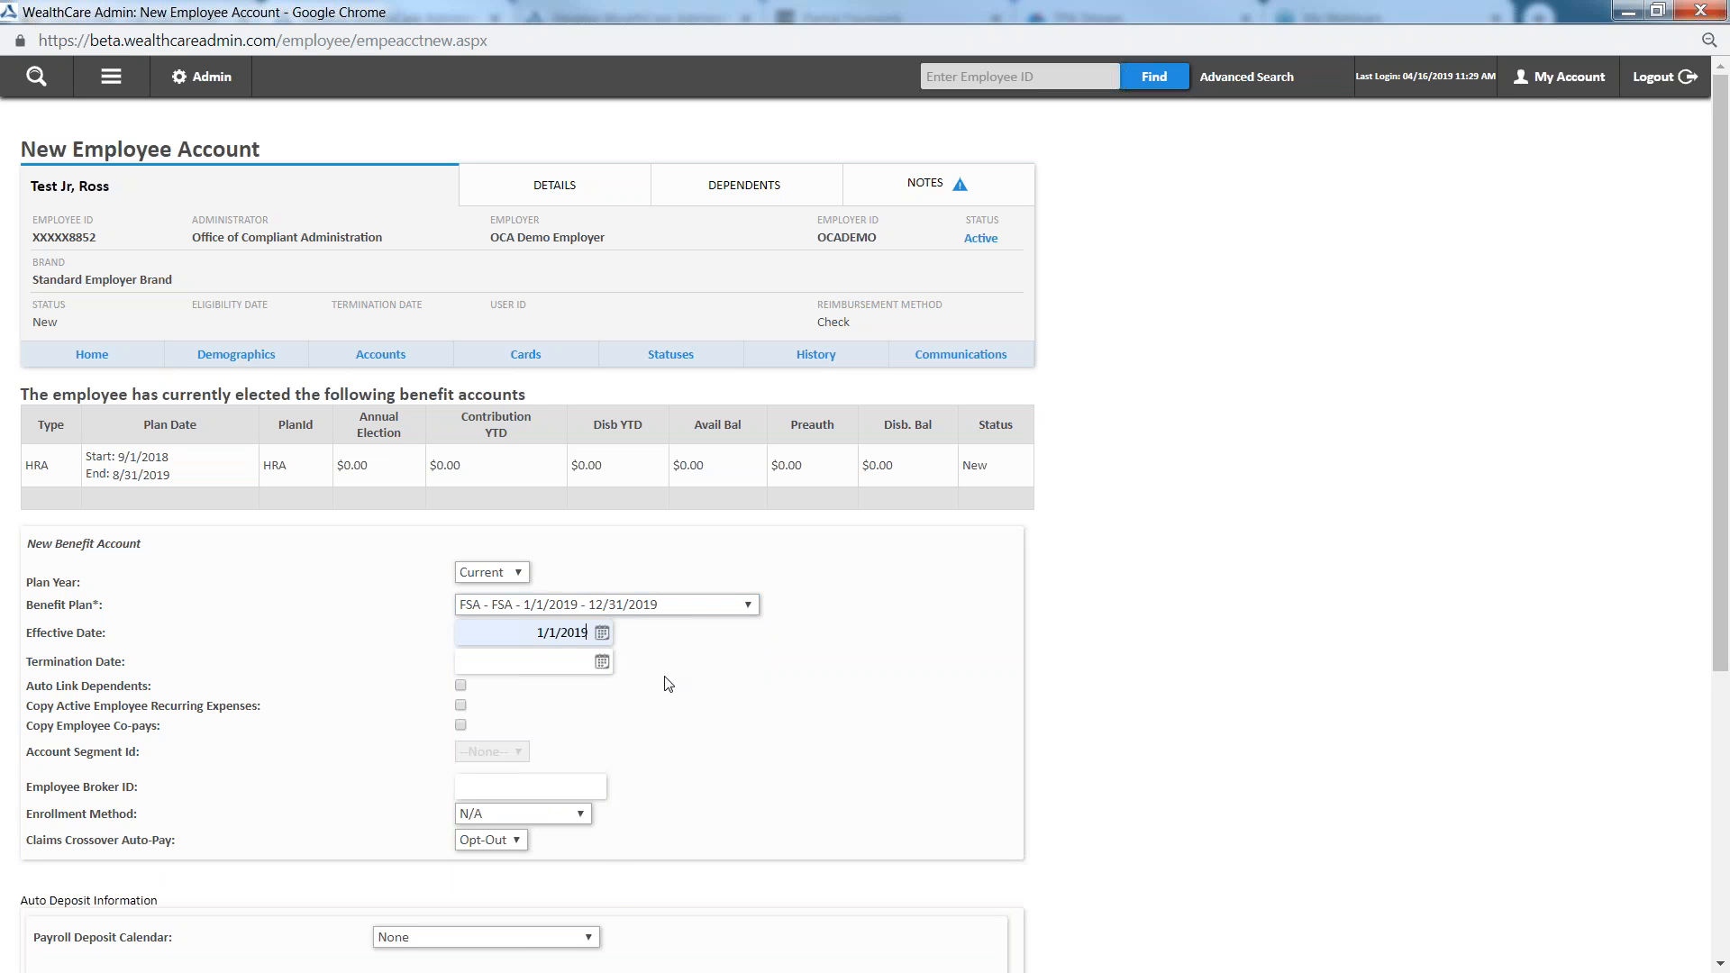
{"action": "left_click", "coordinate": [461, 686]}
Assign the Bi-Weekly-Friday (Bi-Weekly) payroll deposit calendar to the new FSA account
{"action": "scroll", "coordinate": [618, 799], "scroll_direction": "down", "scroll_amount": 1}
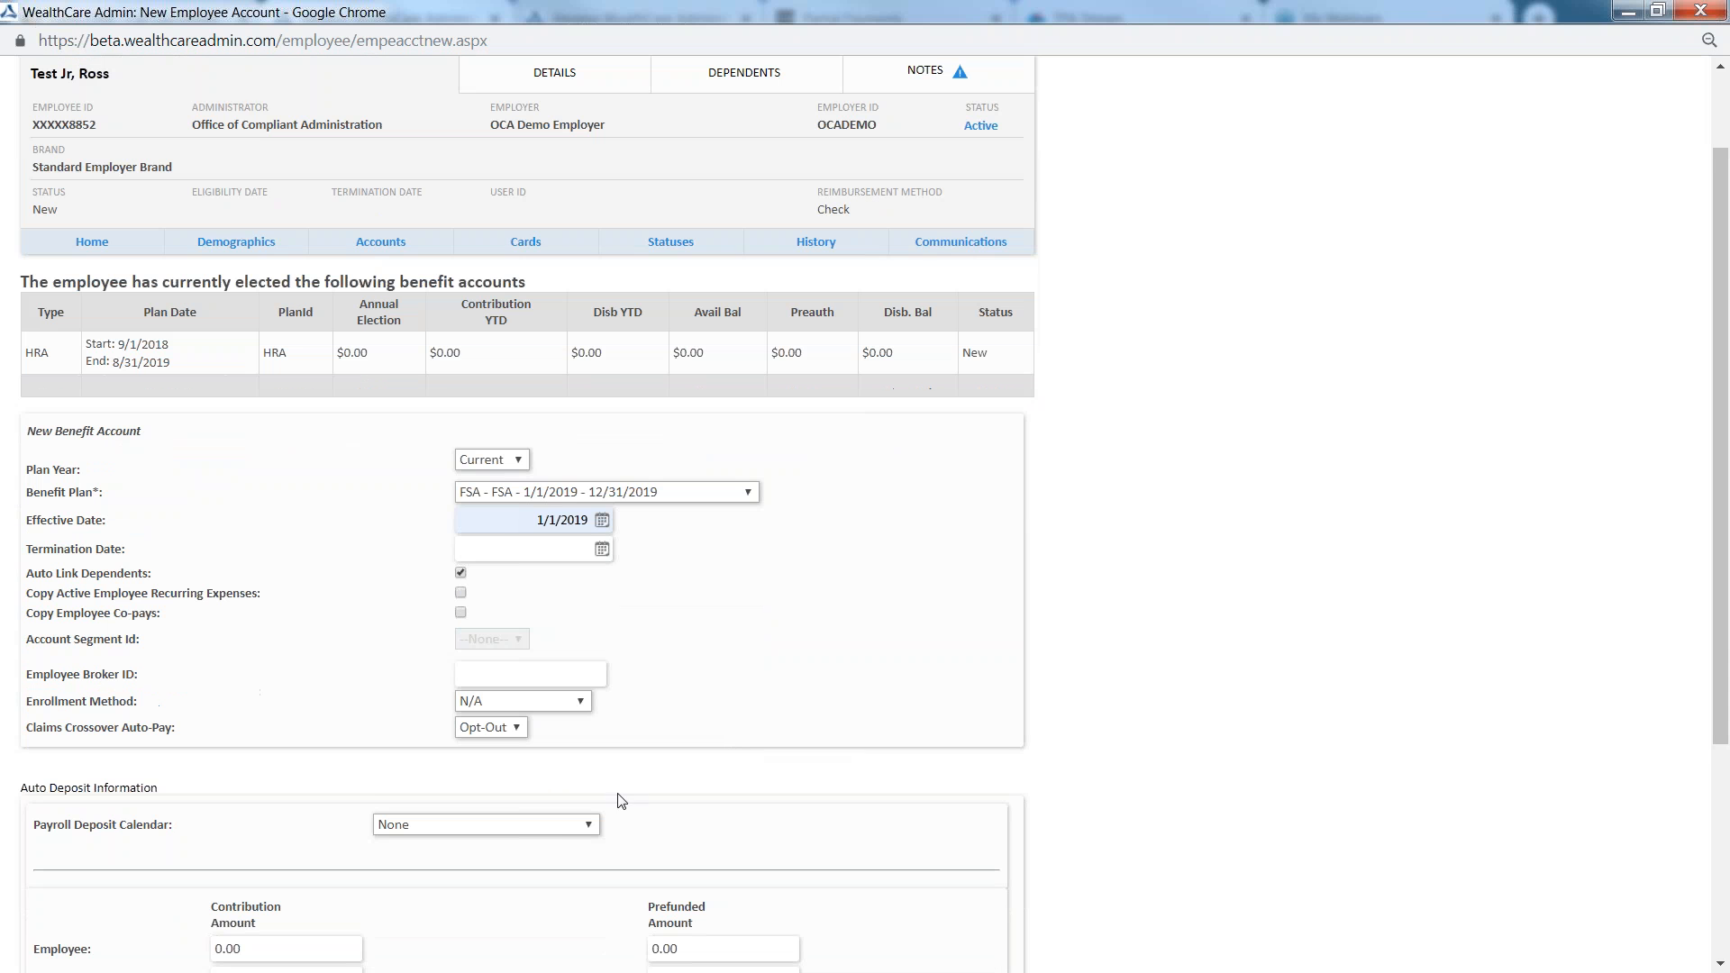
{"action": "left_click", "coordinate": [545, 827]}
{"action": "left_click", "coordinate": [519, 890]}
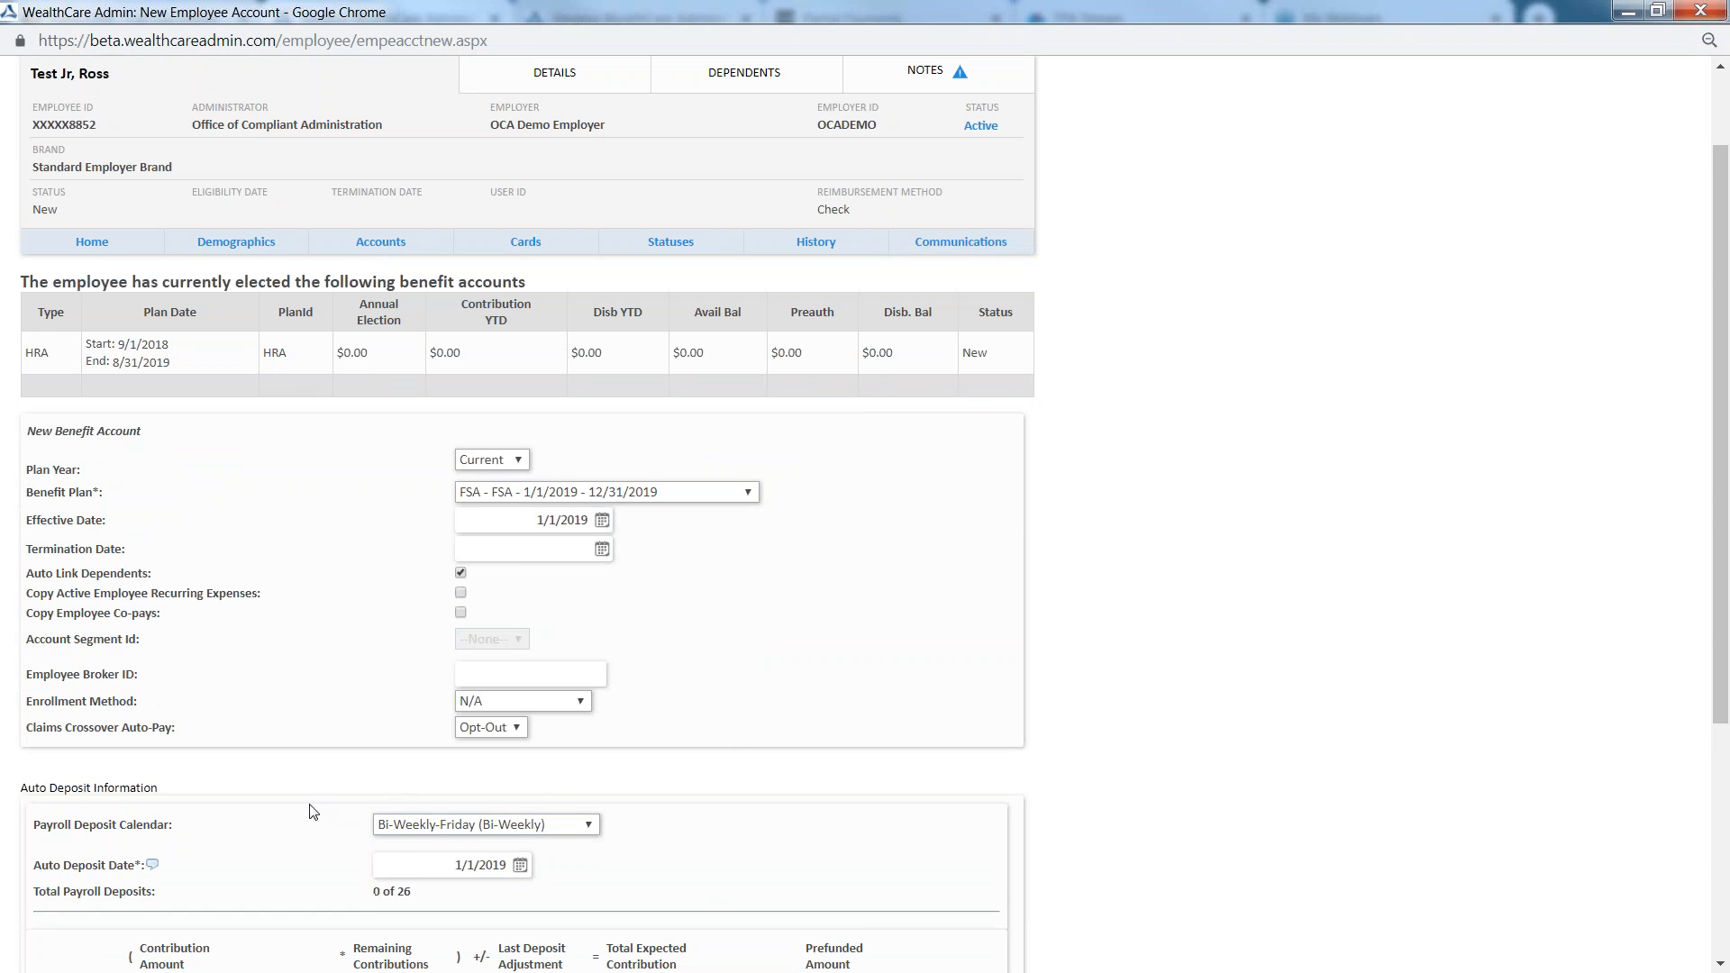
Set the employee's total expected contribution and prefunded amount to 2000.00 each, leaving the per-deposit contribution amount blank
{"action": "scroll", "coordinate": [270, 831], "scroll_direction": "down", "scroll_amount": 2}
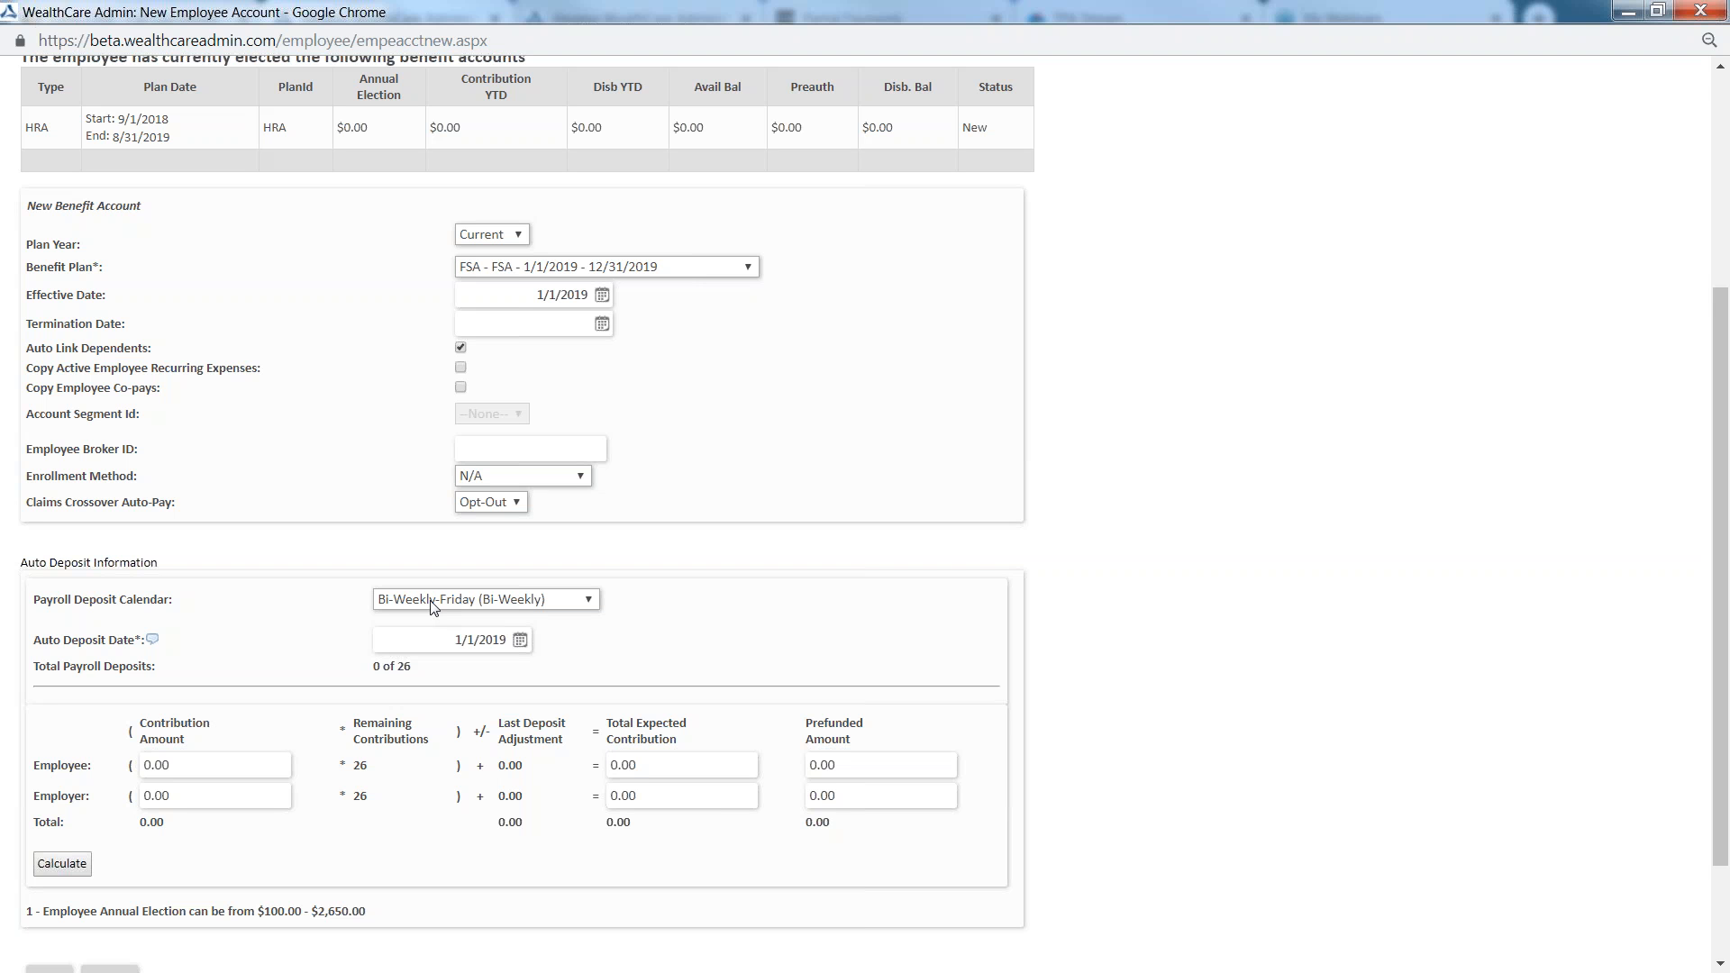
{"action": "scroll", "coordinate": [712, 744], "scroll_direction": "down", "scroll_amount": 3}
{"action": "left_click_drag", "start_coordinate": [41, 652], "coordinate": [92, 653]}
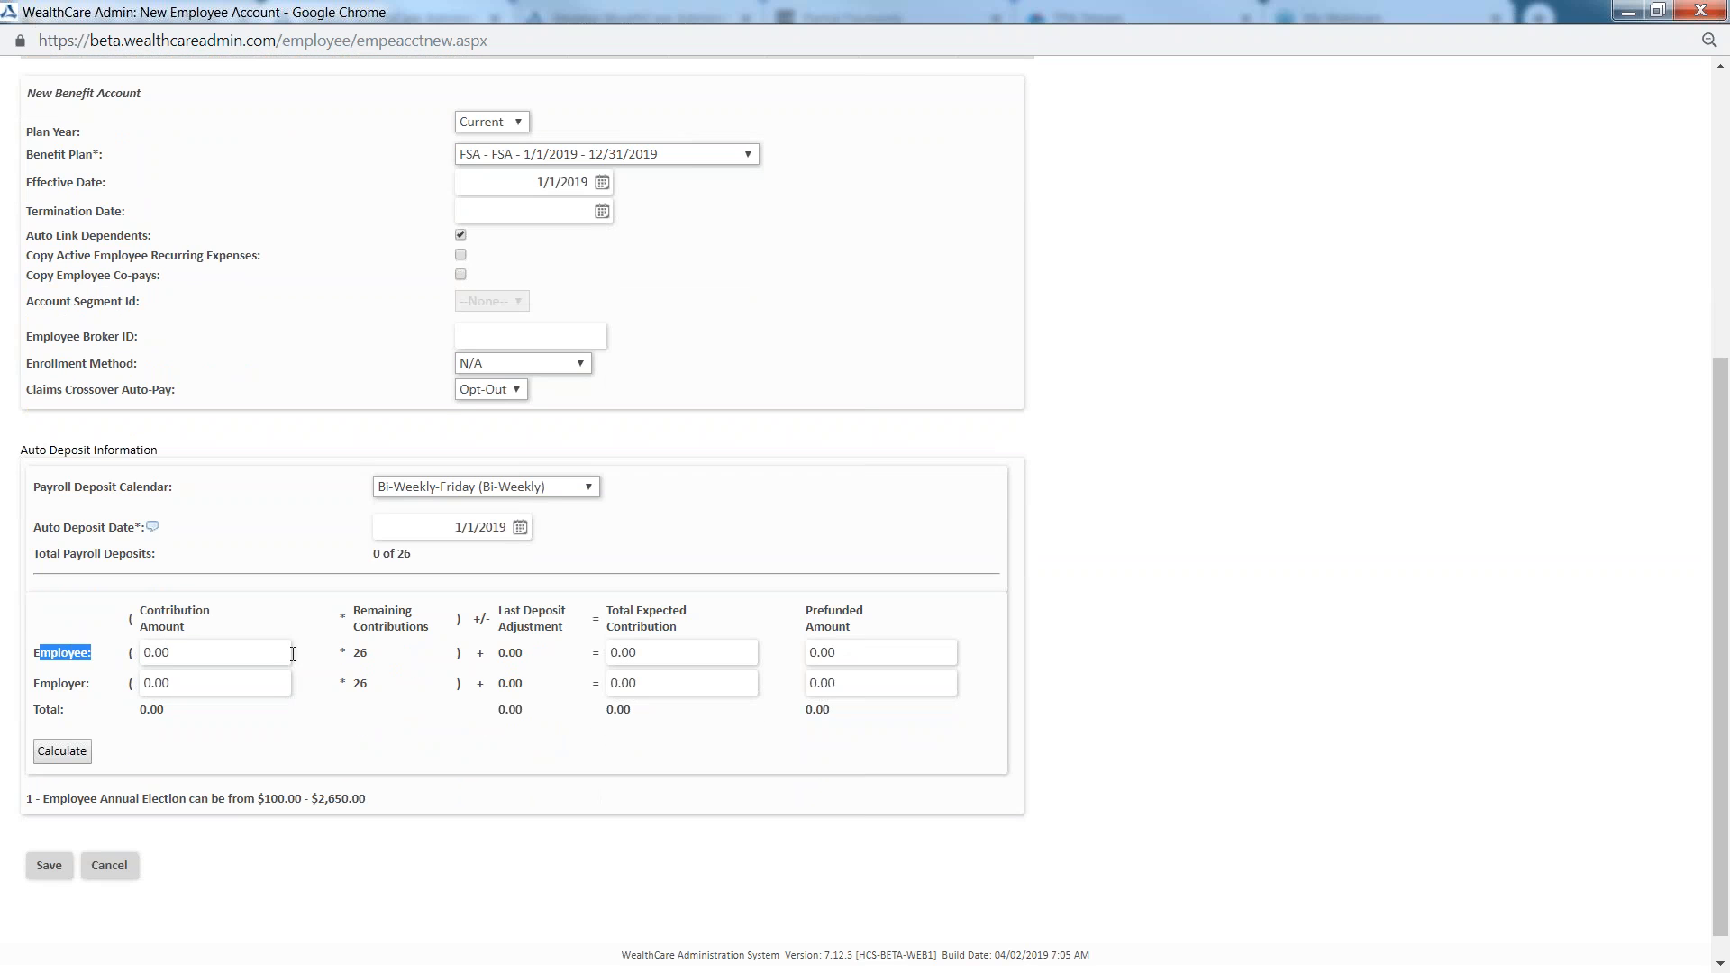
{"action": "left_click", "coordinate": [609, 656]}
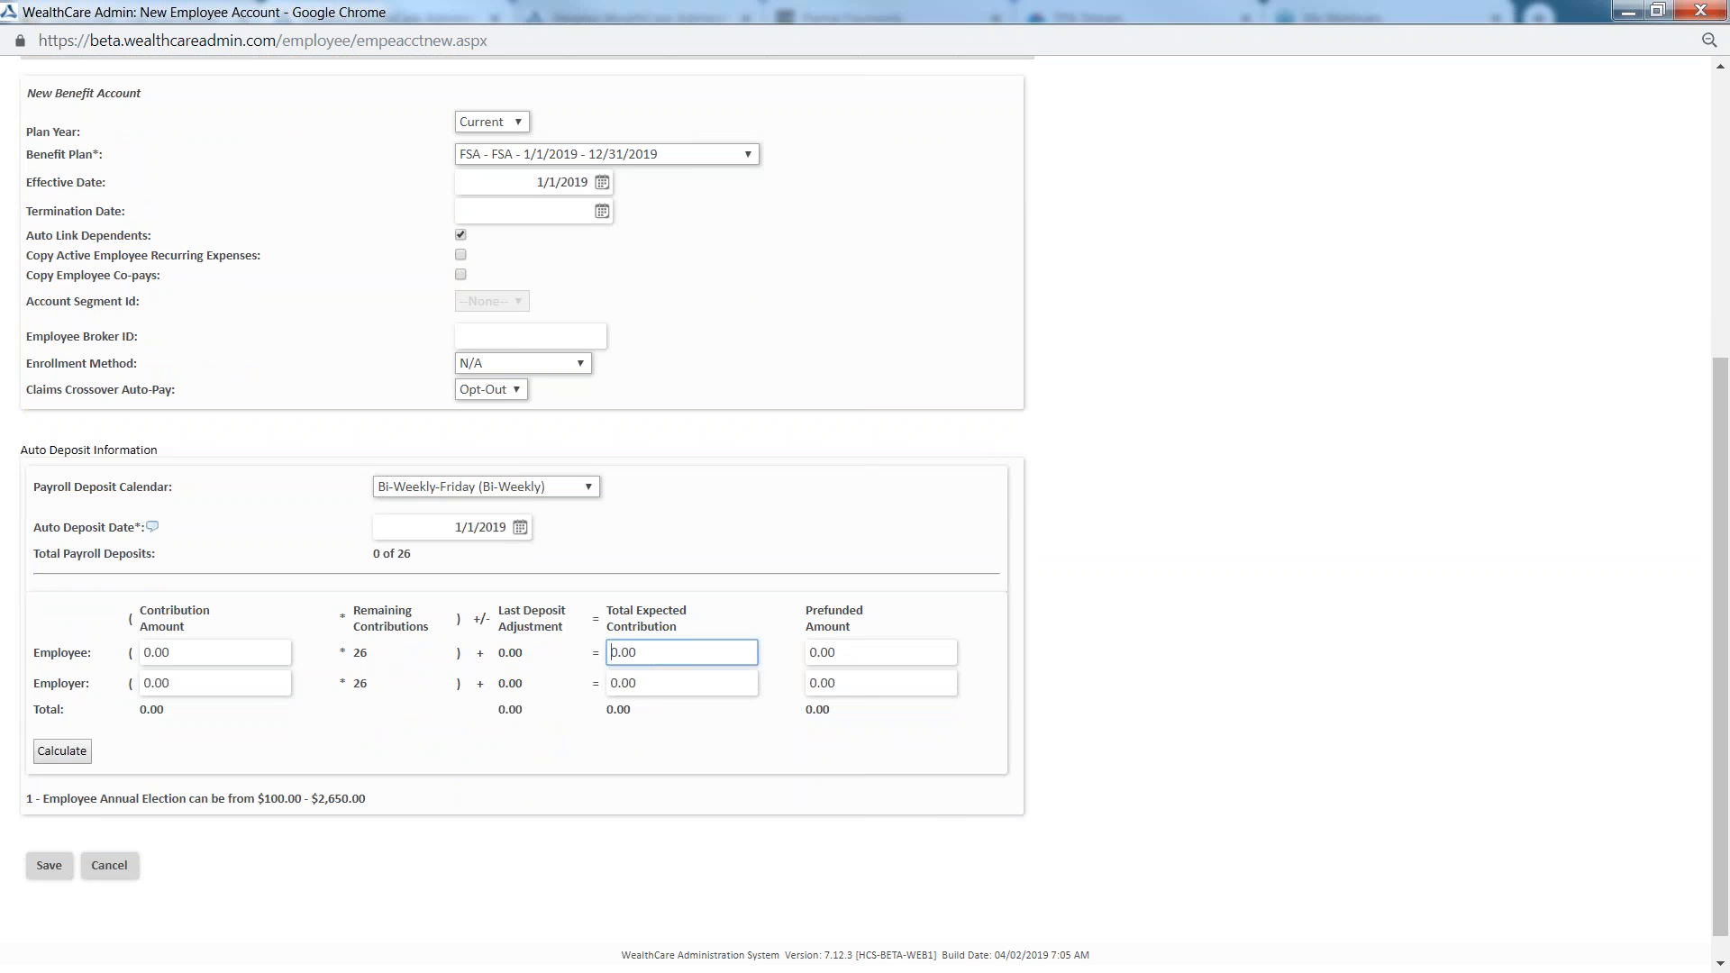
{"action": "left_click_drag", "start_coordinate": [627, 631], "coordinate": [670, 630]}
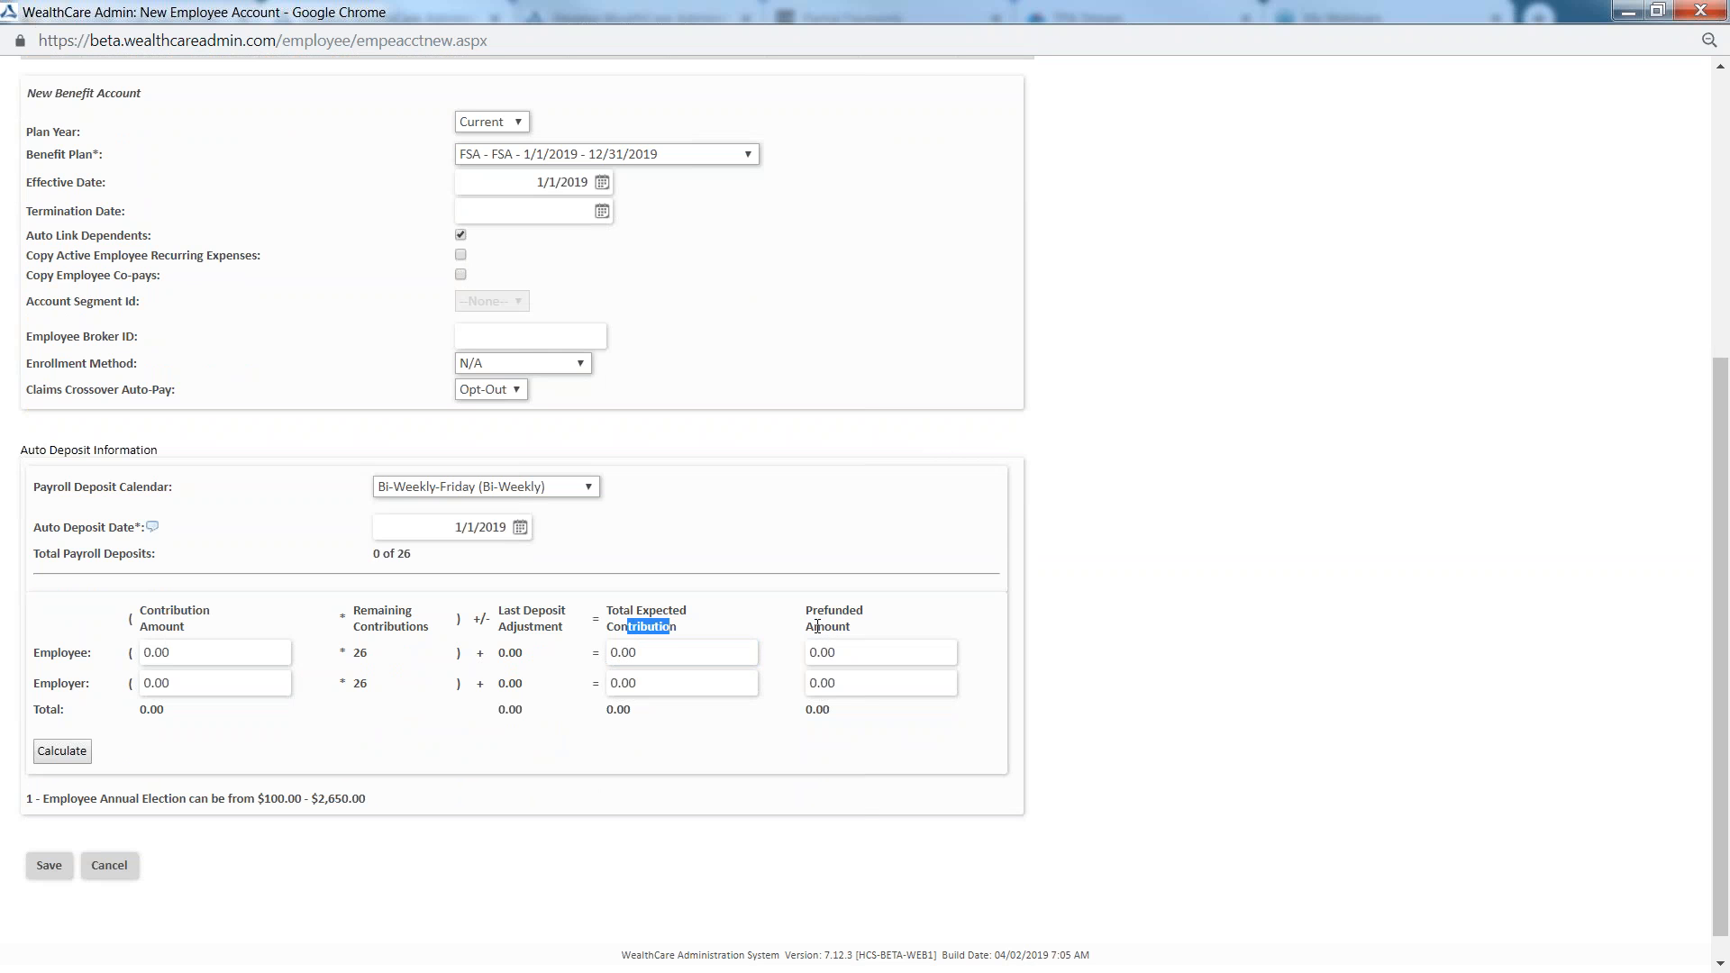
{"action": "left_click", "coordinate": [613, 655]}
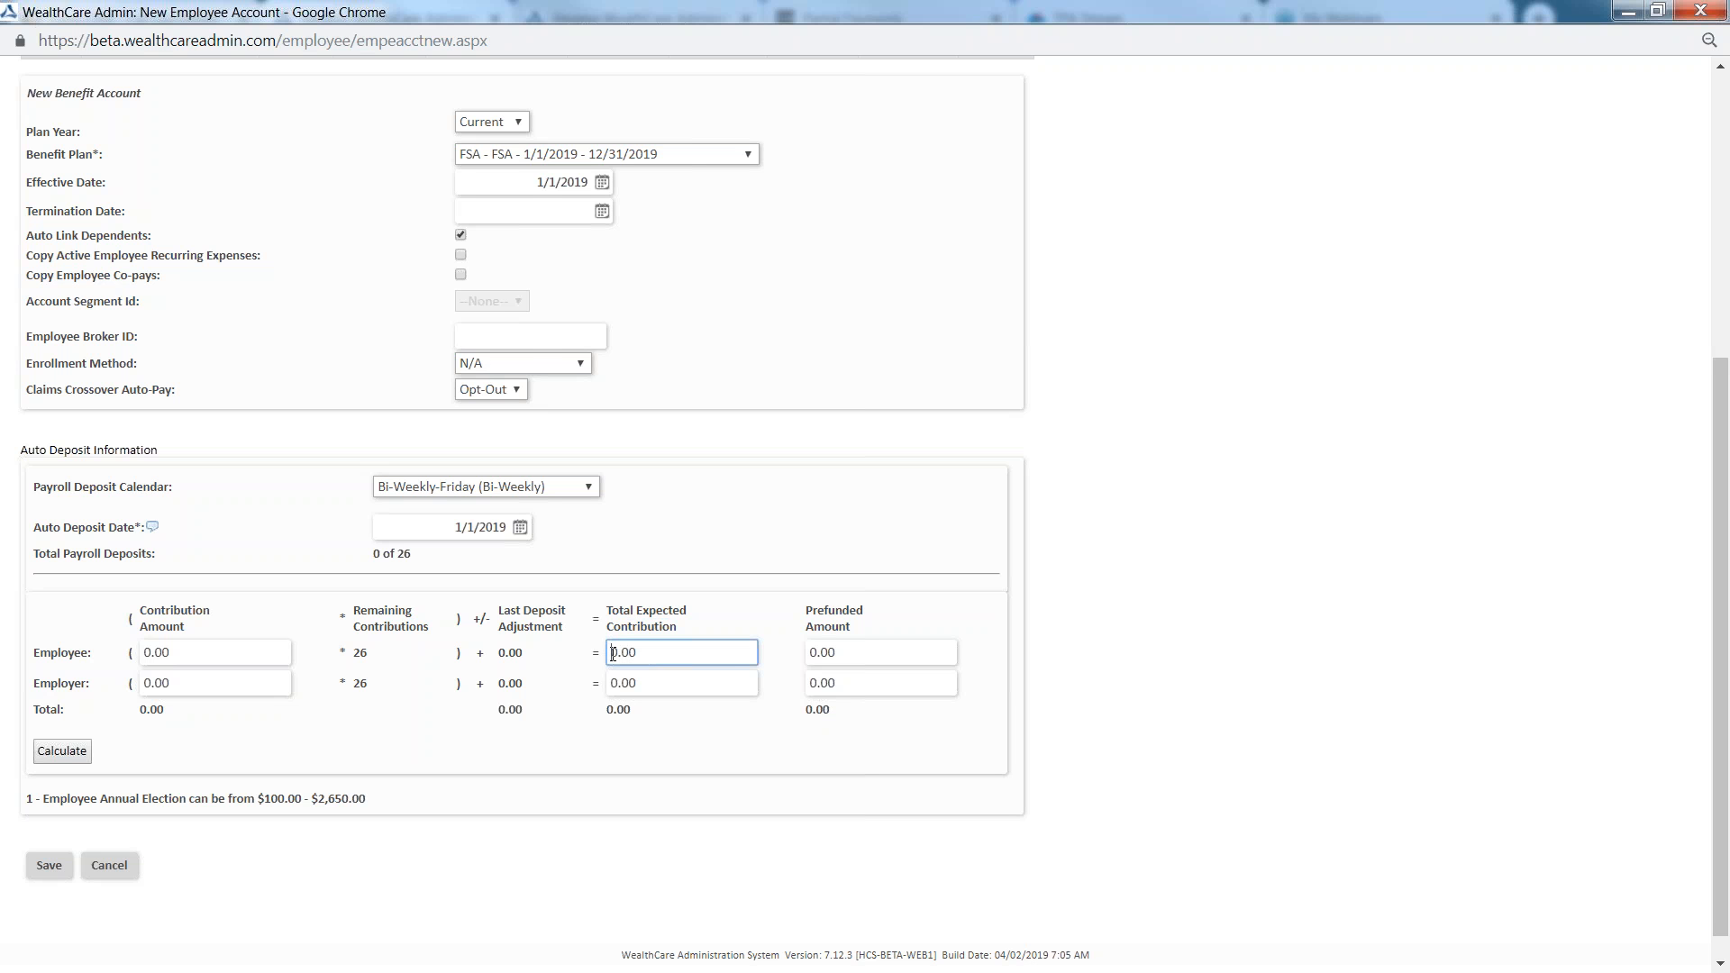
{"action": "type", "text": "00"}
{"action": "left_click_drag", "start_coordinate": [614, 653], "coordinate": [627, 653]}
{"action": "left_click", "coordinate": [810, 652]}
{"action": "type", "text": "200"}
{"action": "left_click", "coordinate": [784, 660]}
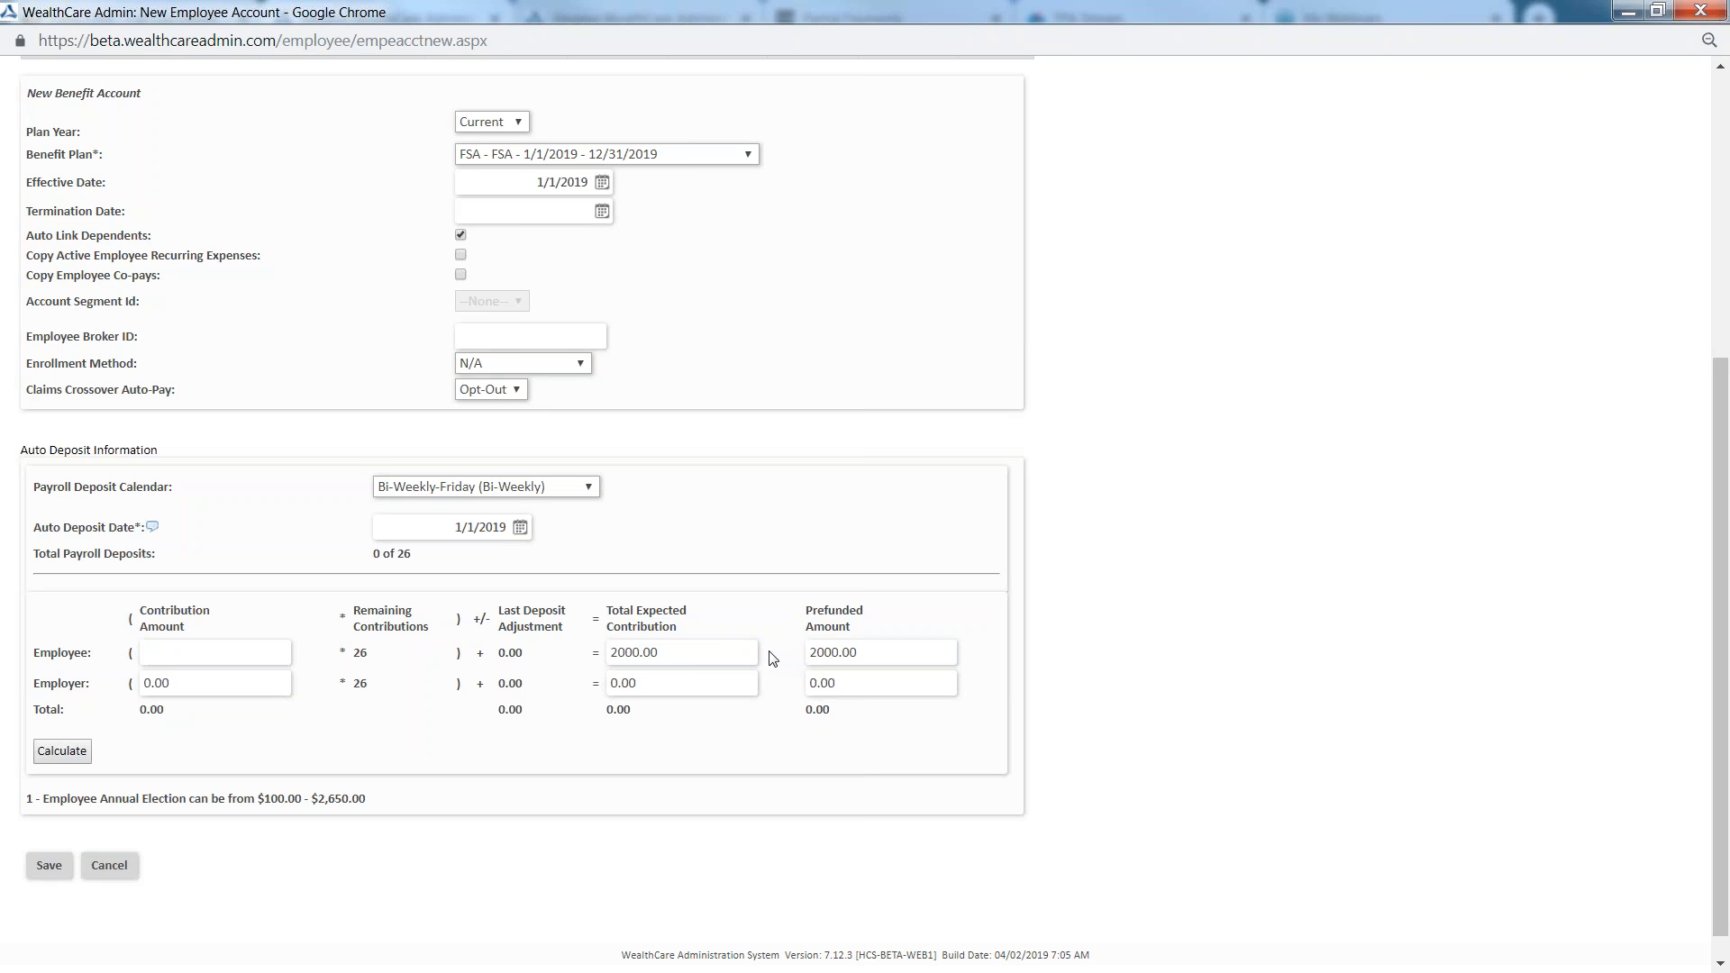
Calculate the employee's per-payroll contribution and save the FSA account
{"action": "left_click", "coordinate": [63, 757]}
{"action": "left_click_drag", "start_coordinate": [519, 653], "coordinate": [511, 656]}
{"action": "left_click", "coordinate": [42, 871]}
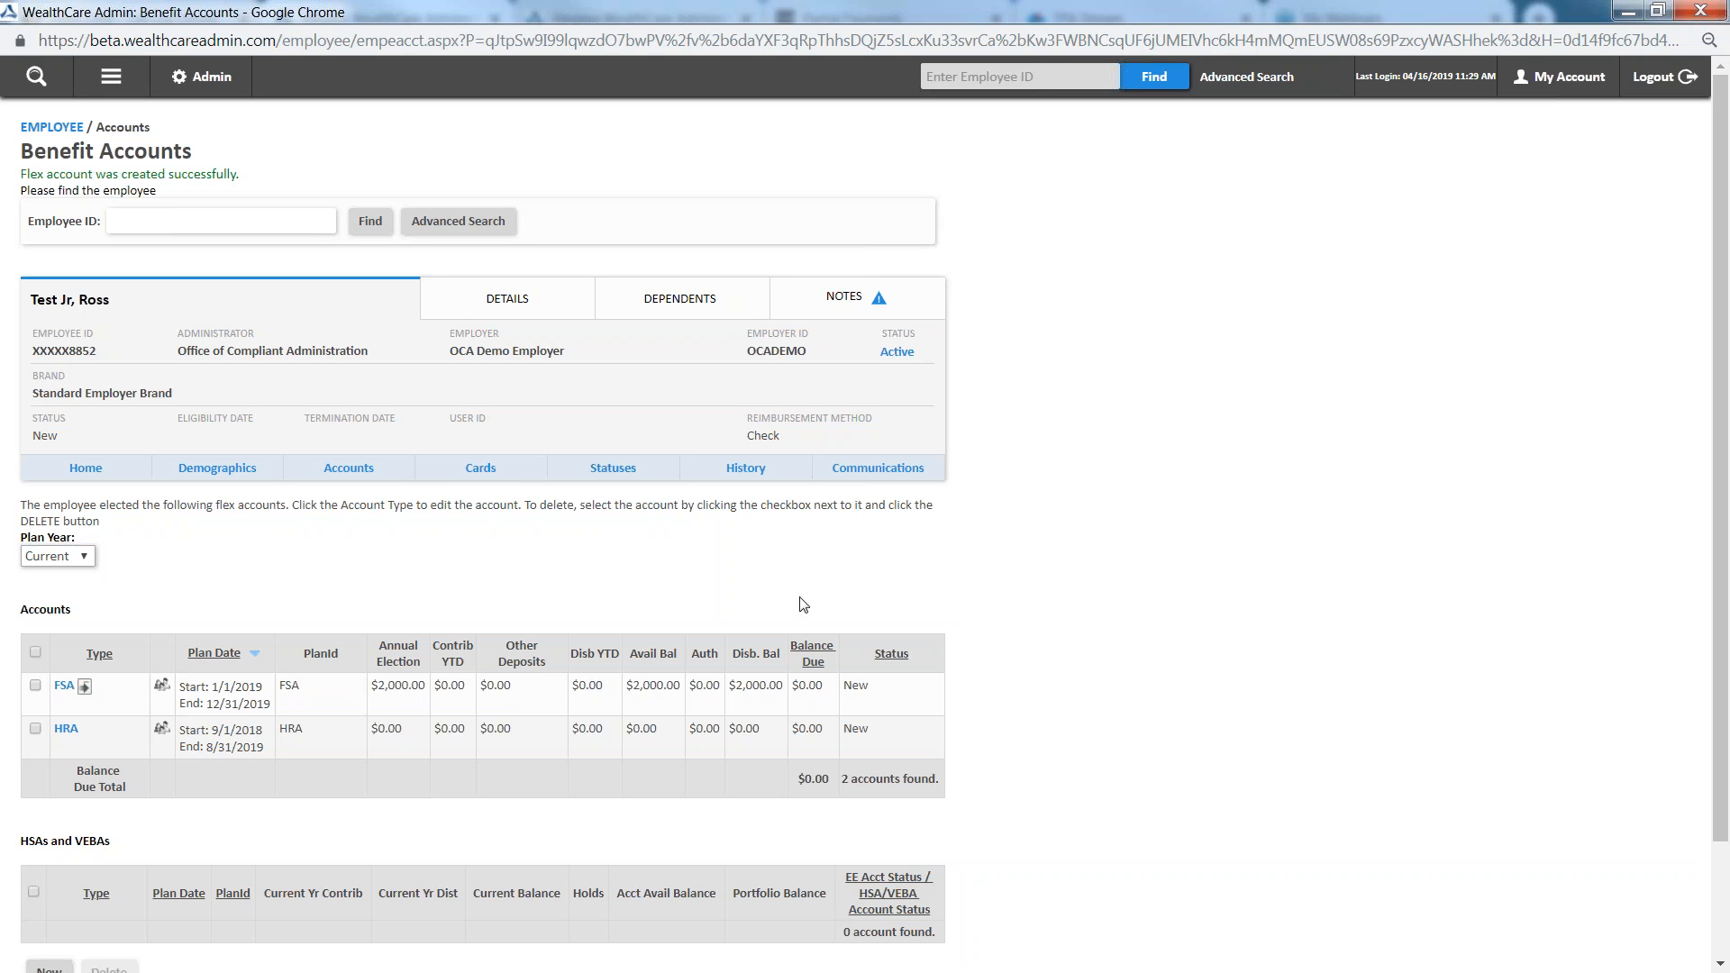
{"action": "left_click", "coordinate": [39, 79]}
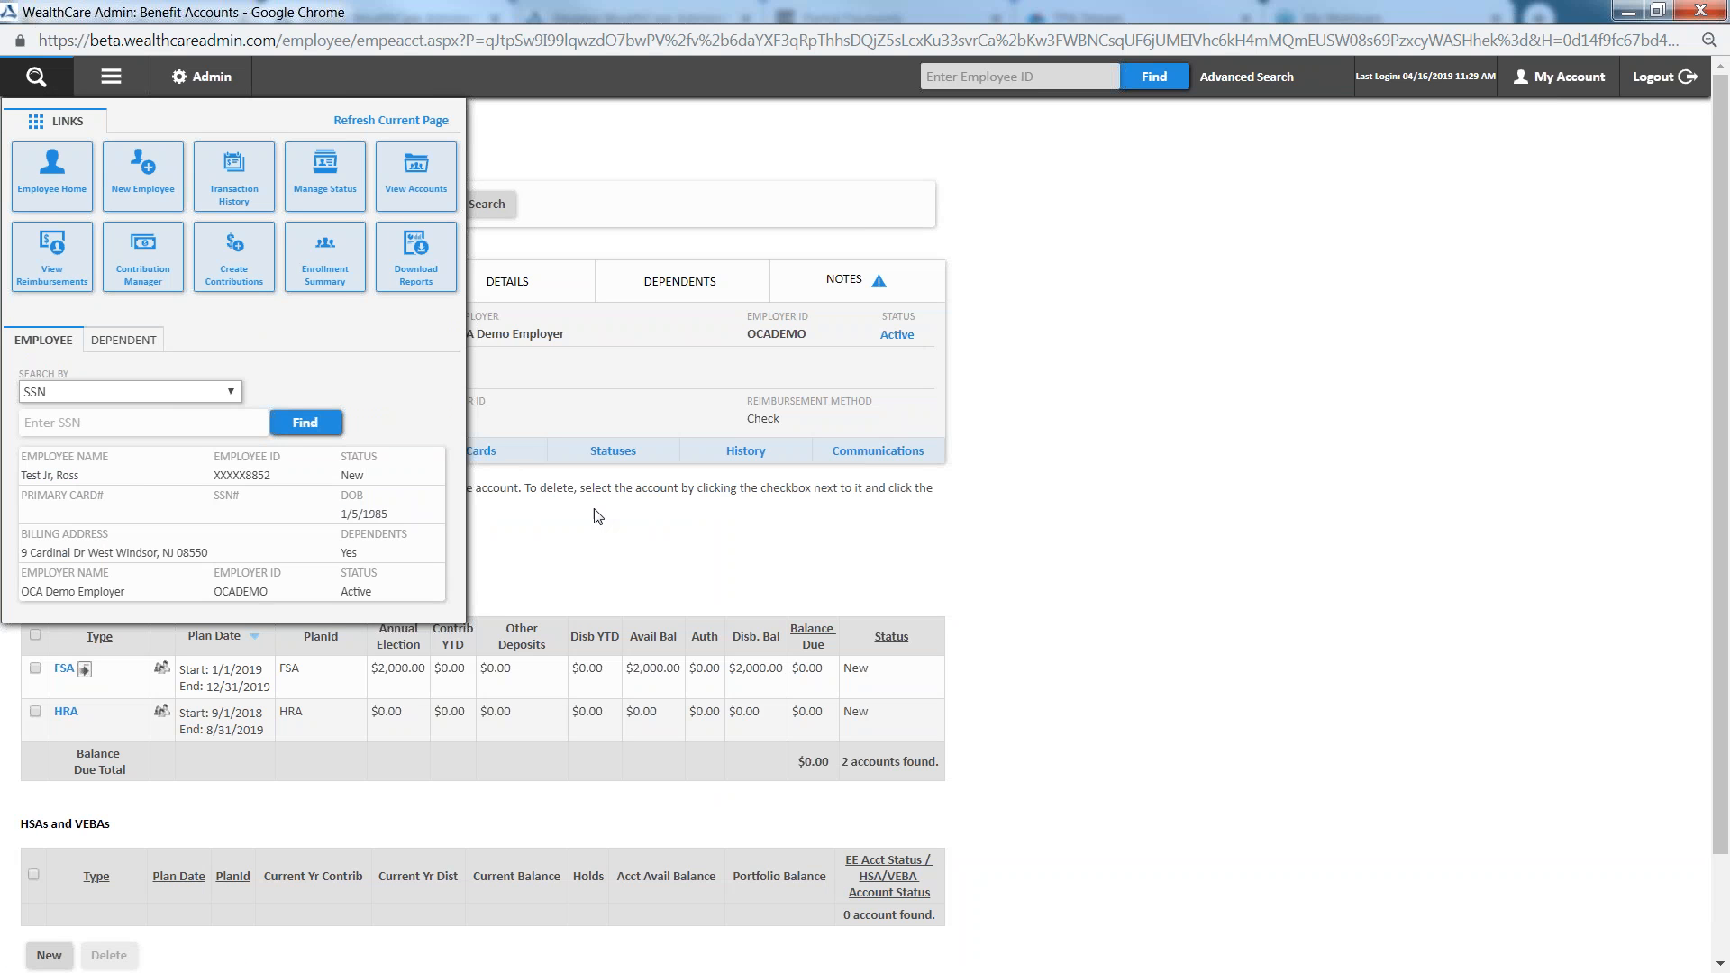
{"action": "left_click", "coordinate": [43, 81]}
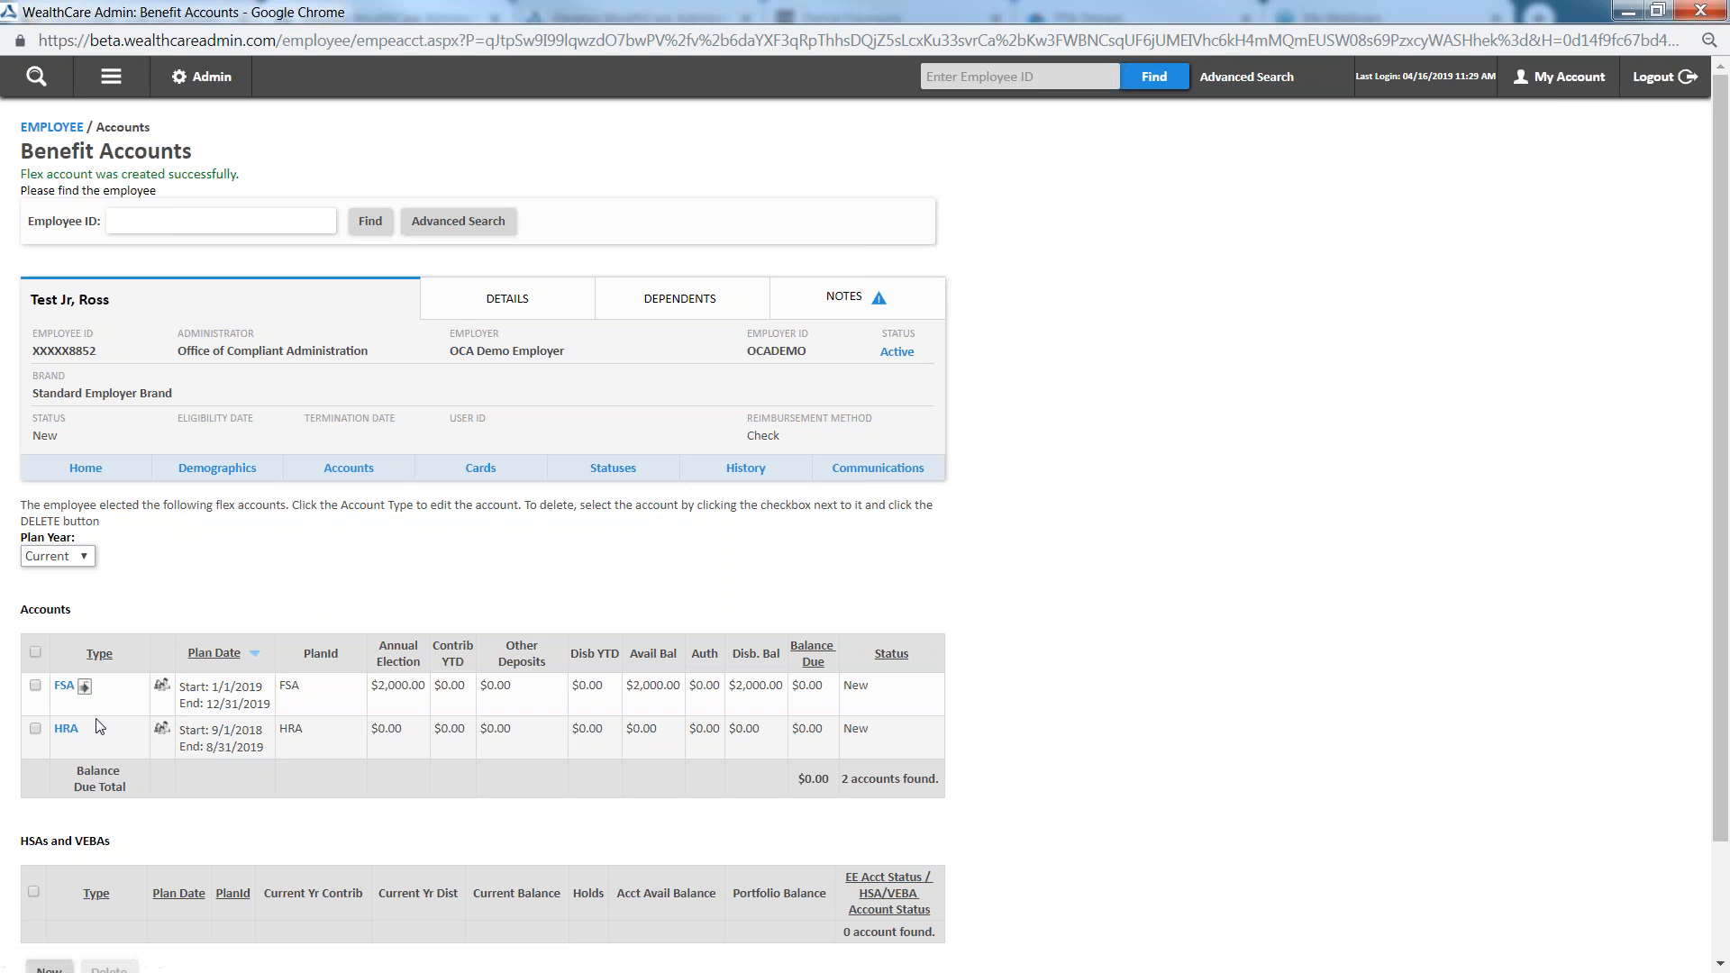
Open the HRA account for editing and set the qualified life event date to 3/1/2019
{"action": "left_click", "coordinate": [66, 732]}
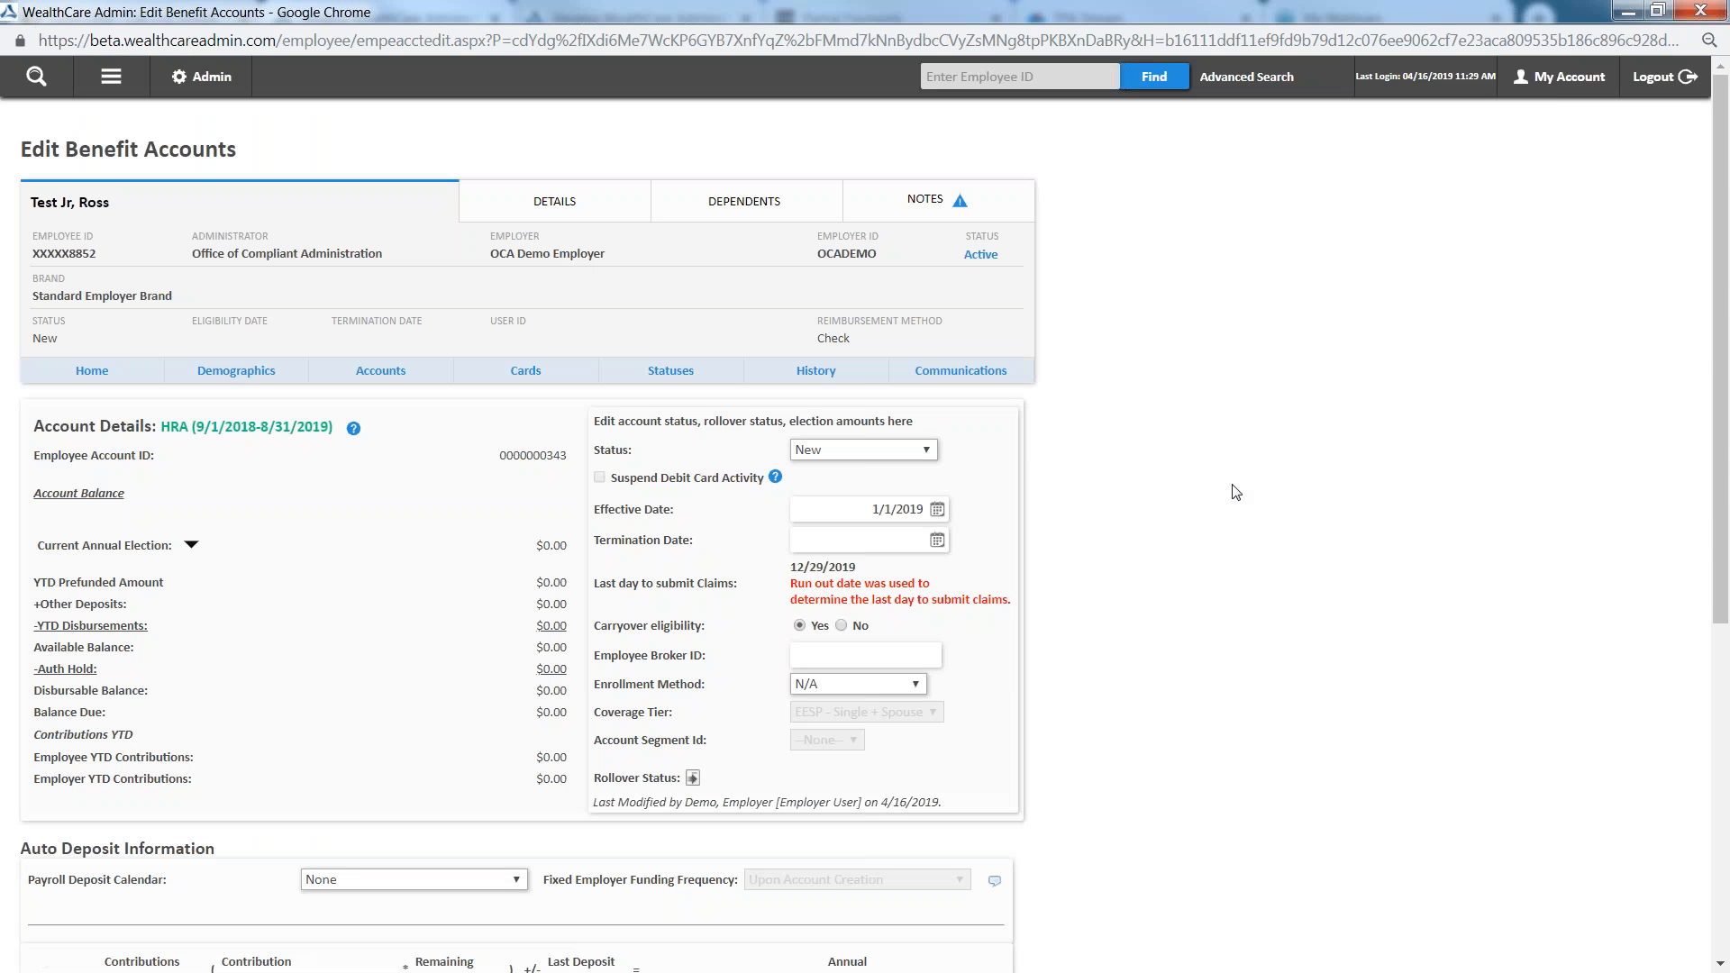
{"action": "scroll", "coordinate": [402, 449], "scroll_direction": "down", "scroll_amount": 6}
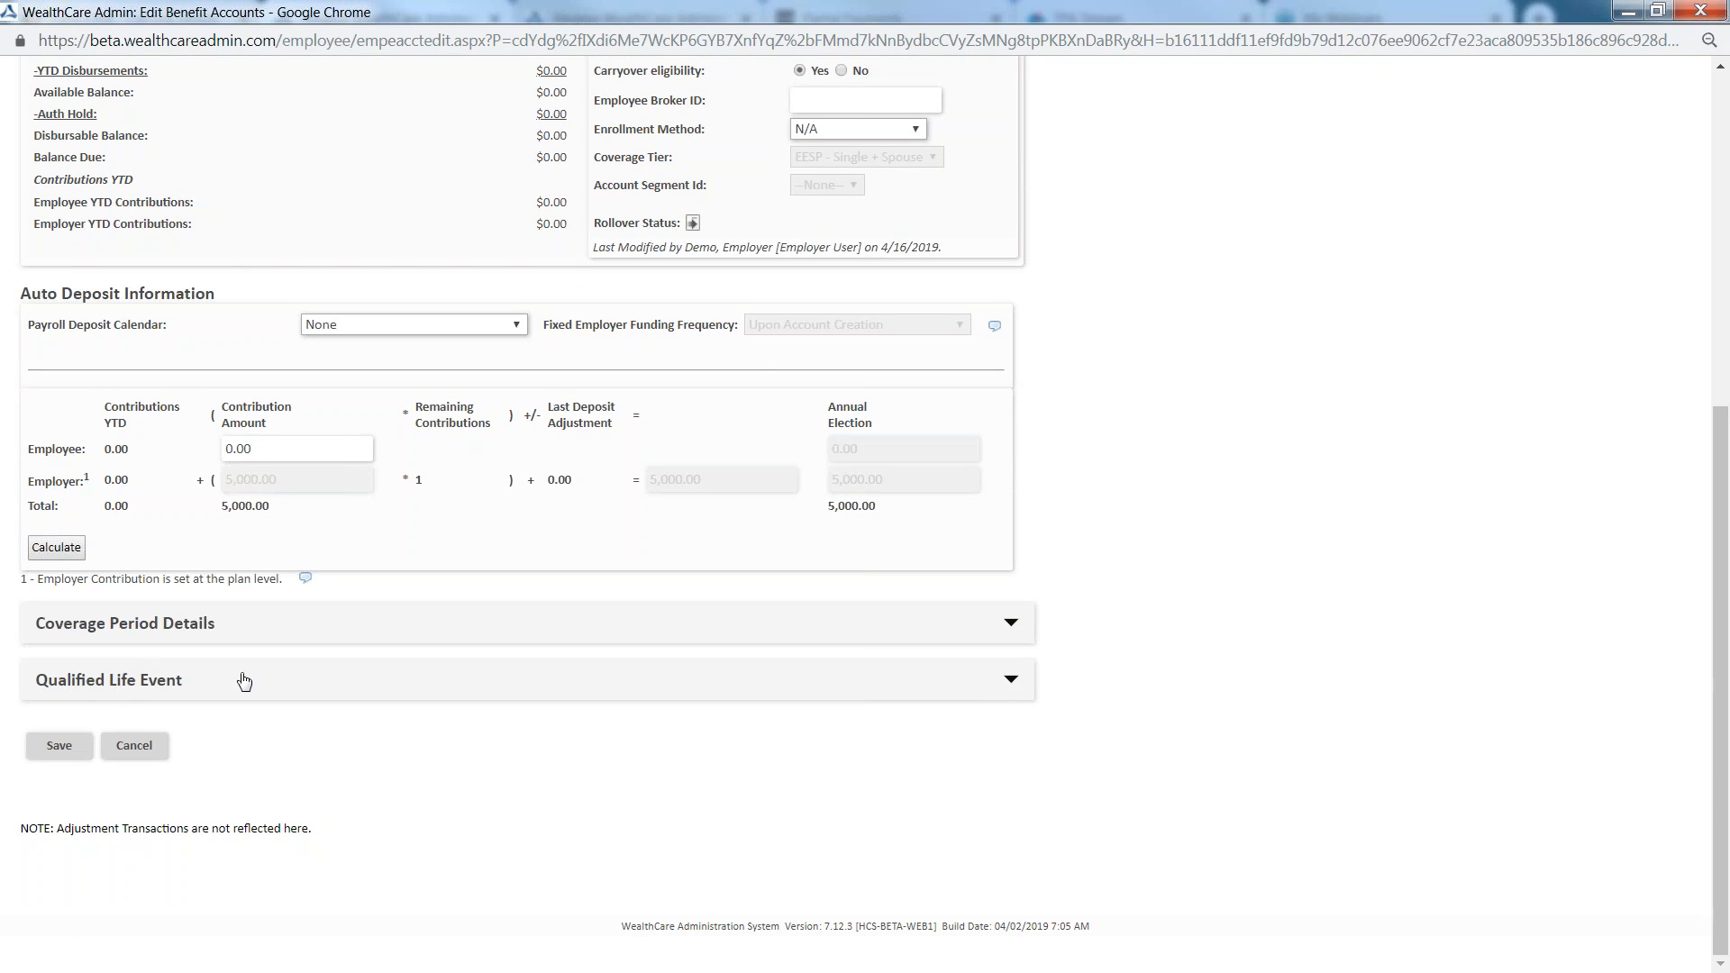
{"action": "left_click", "coordinate": [256, 687]}
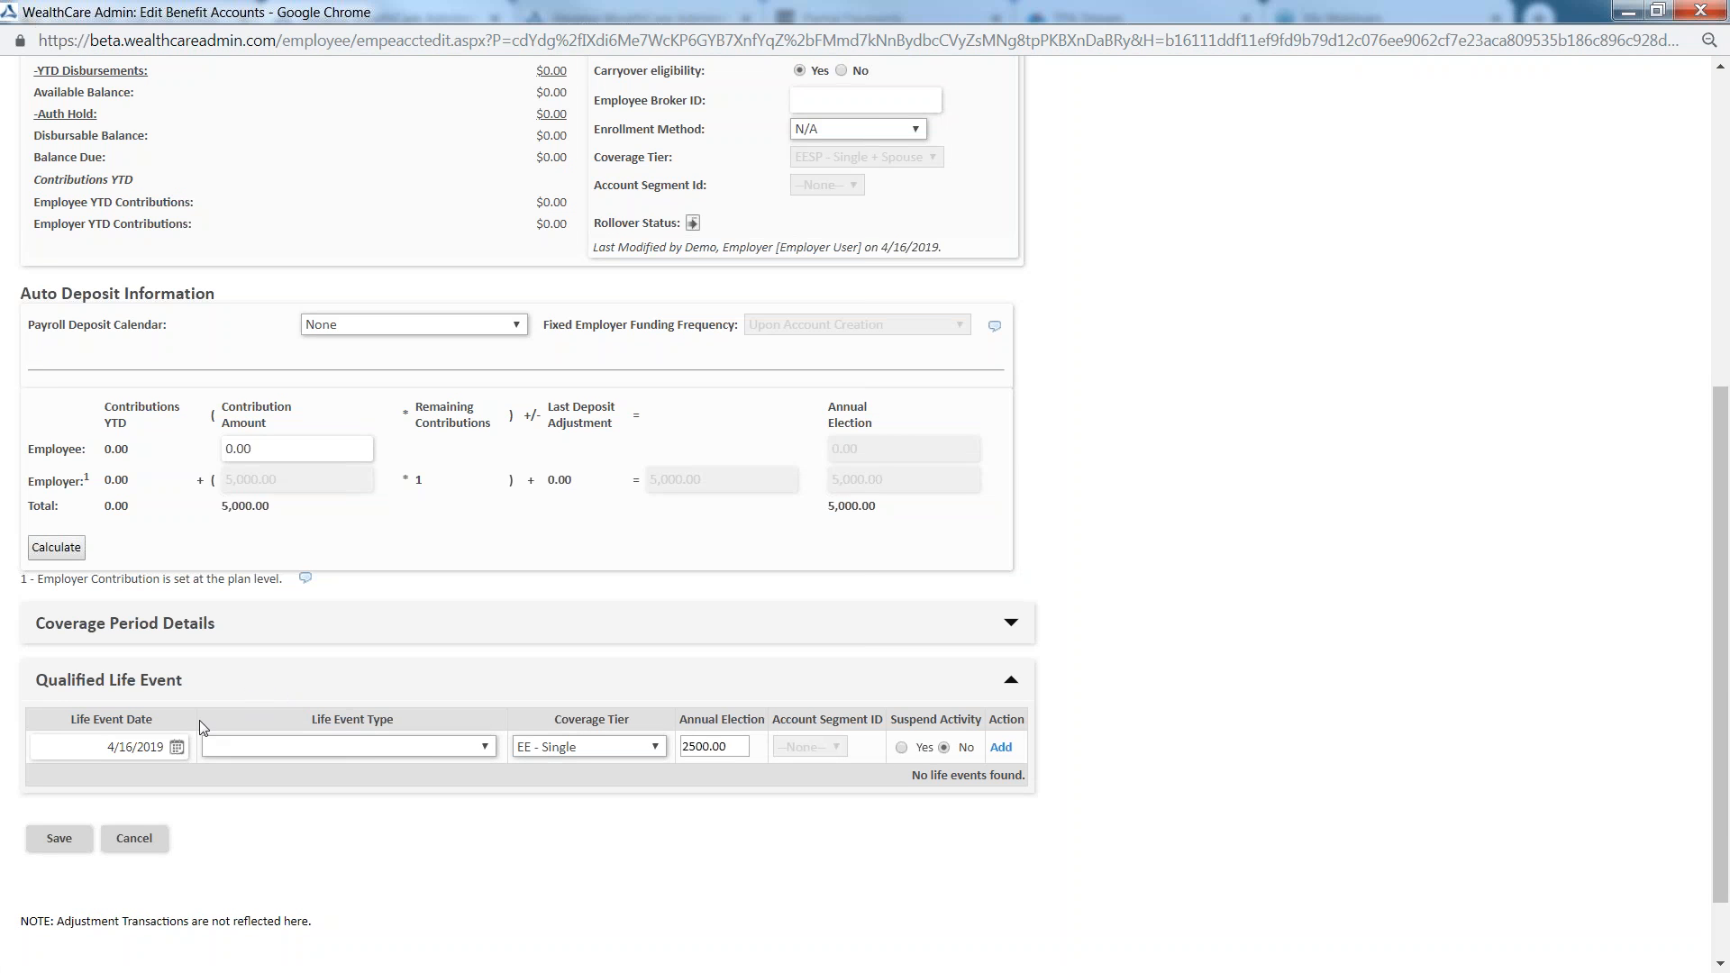
{"action": "left_click", "coordinate": [177, 747]}
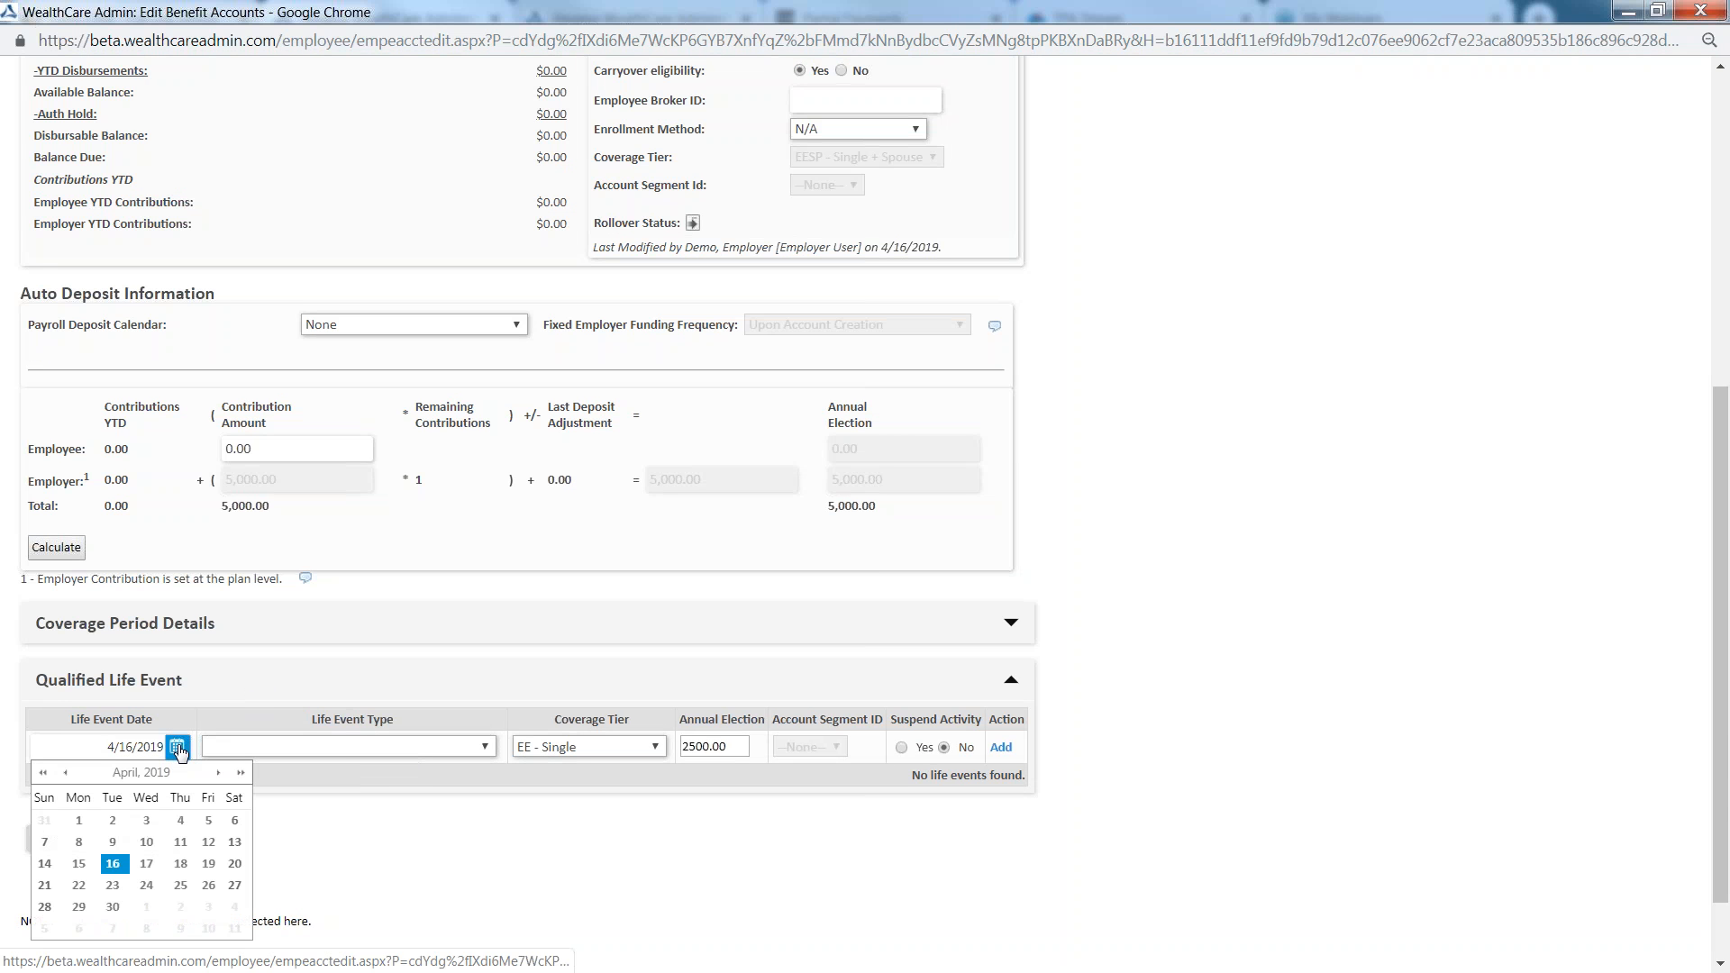
{"action": "left_click", "coordinate": [67, 773]}
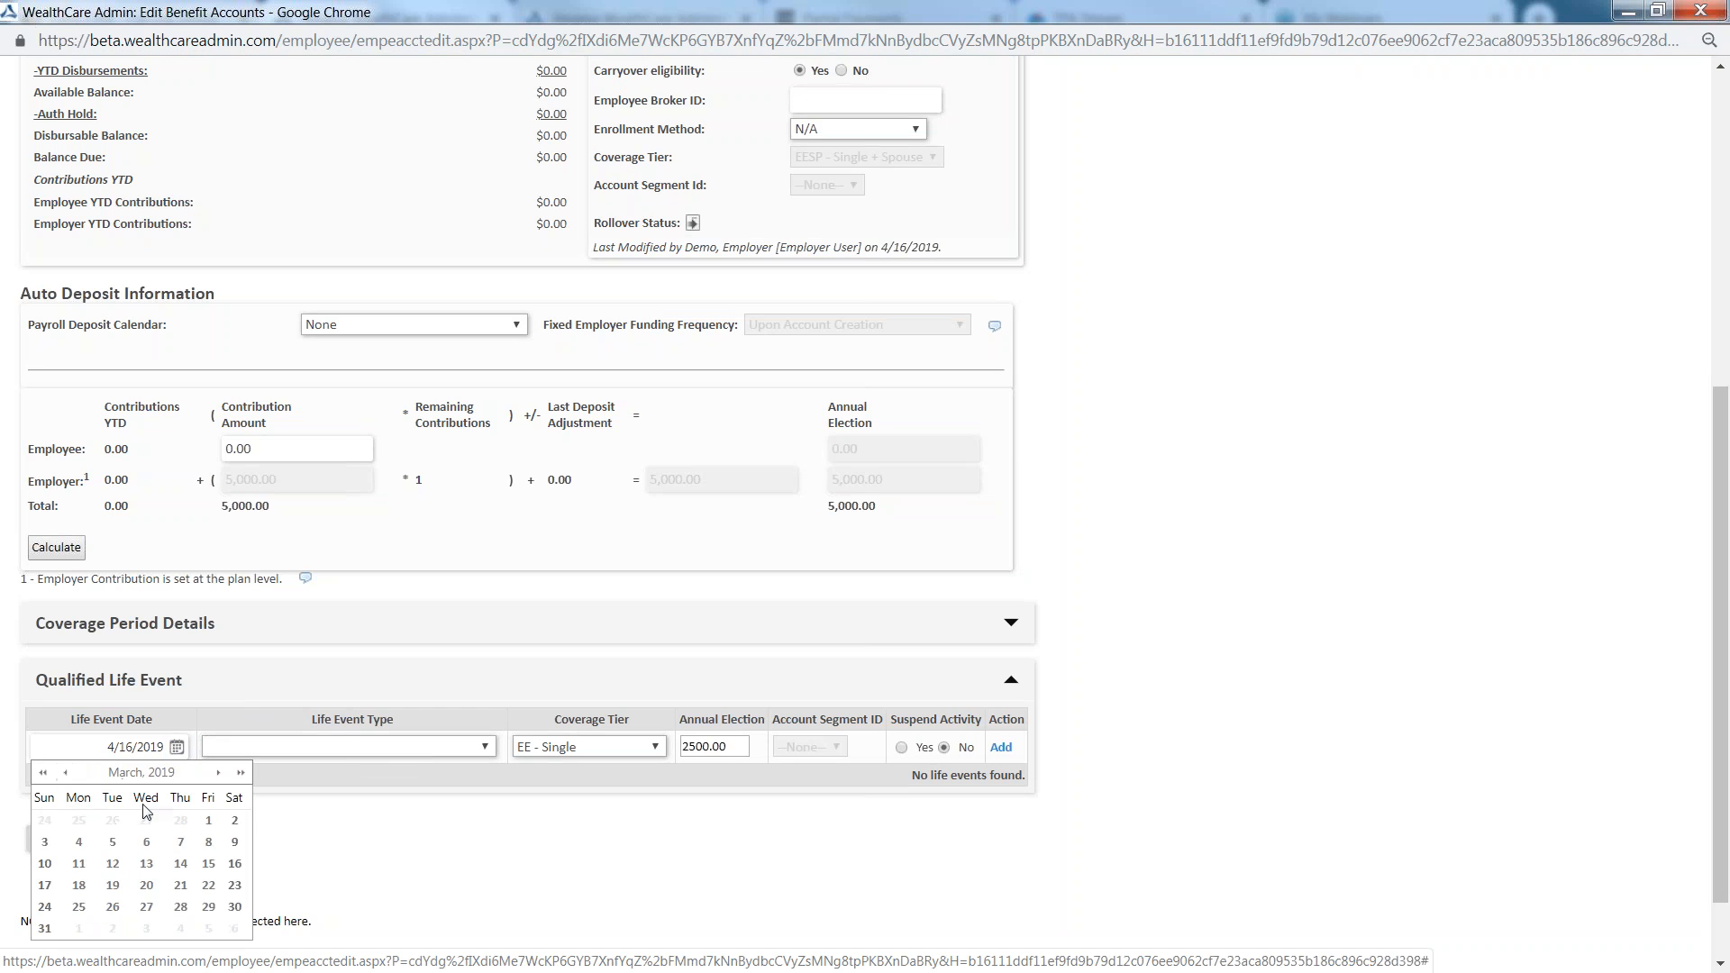
{"action": "left_click", "coordinate": [208, 820]}
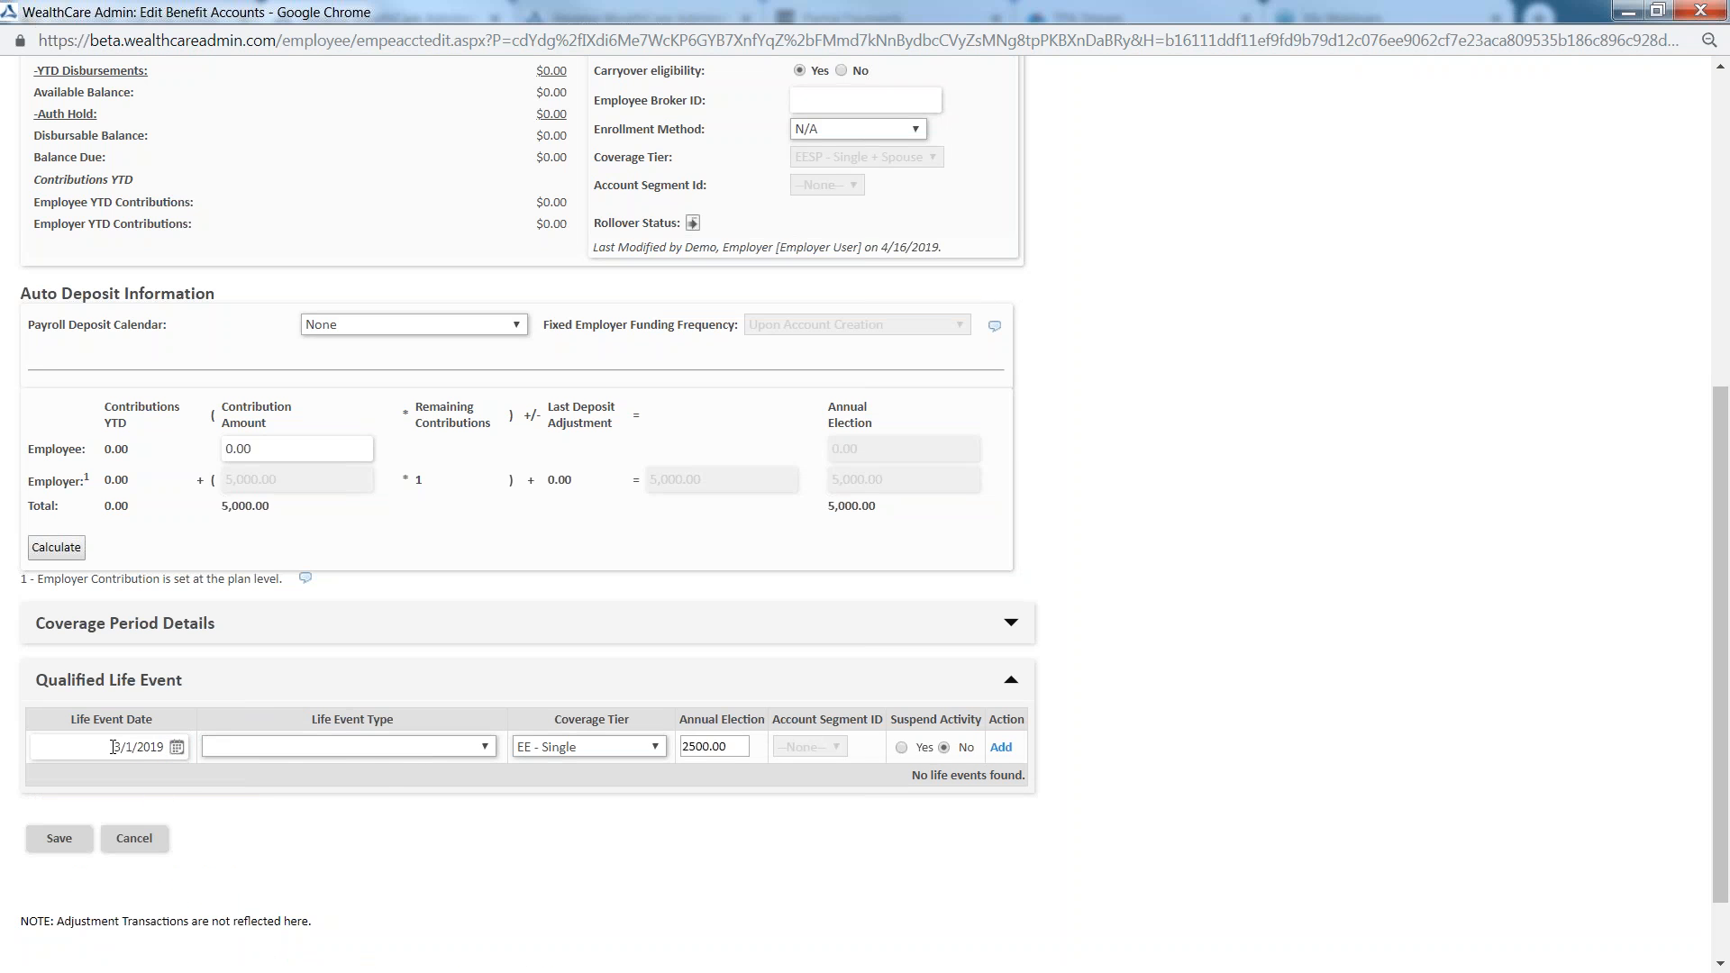
Add a 0005-Dependent - Spouse Coverage Change life event with EE - Single coverage and a 2500.00 annual election, and save the HRA account
{"action": "left_click", "coordinate": [288, 747]}
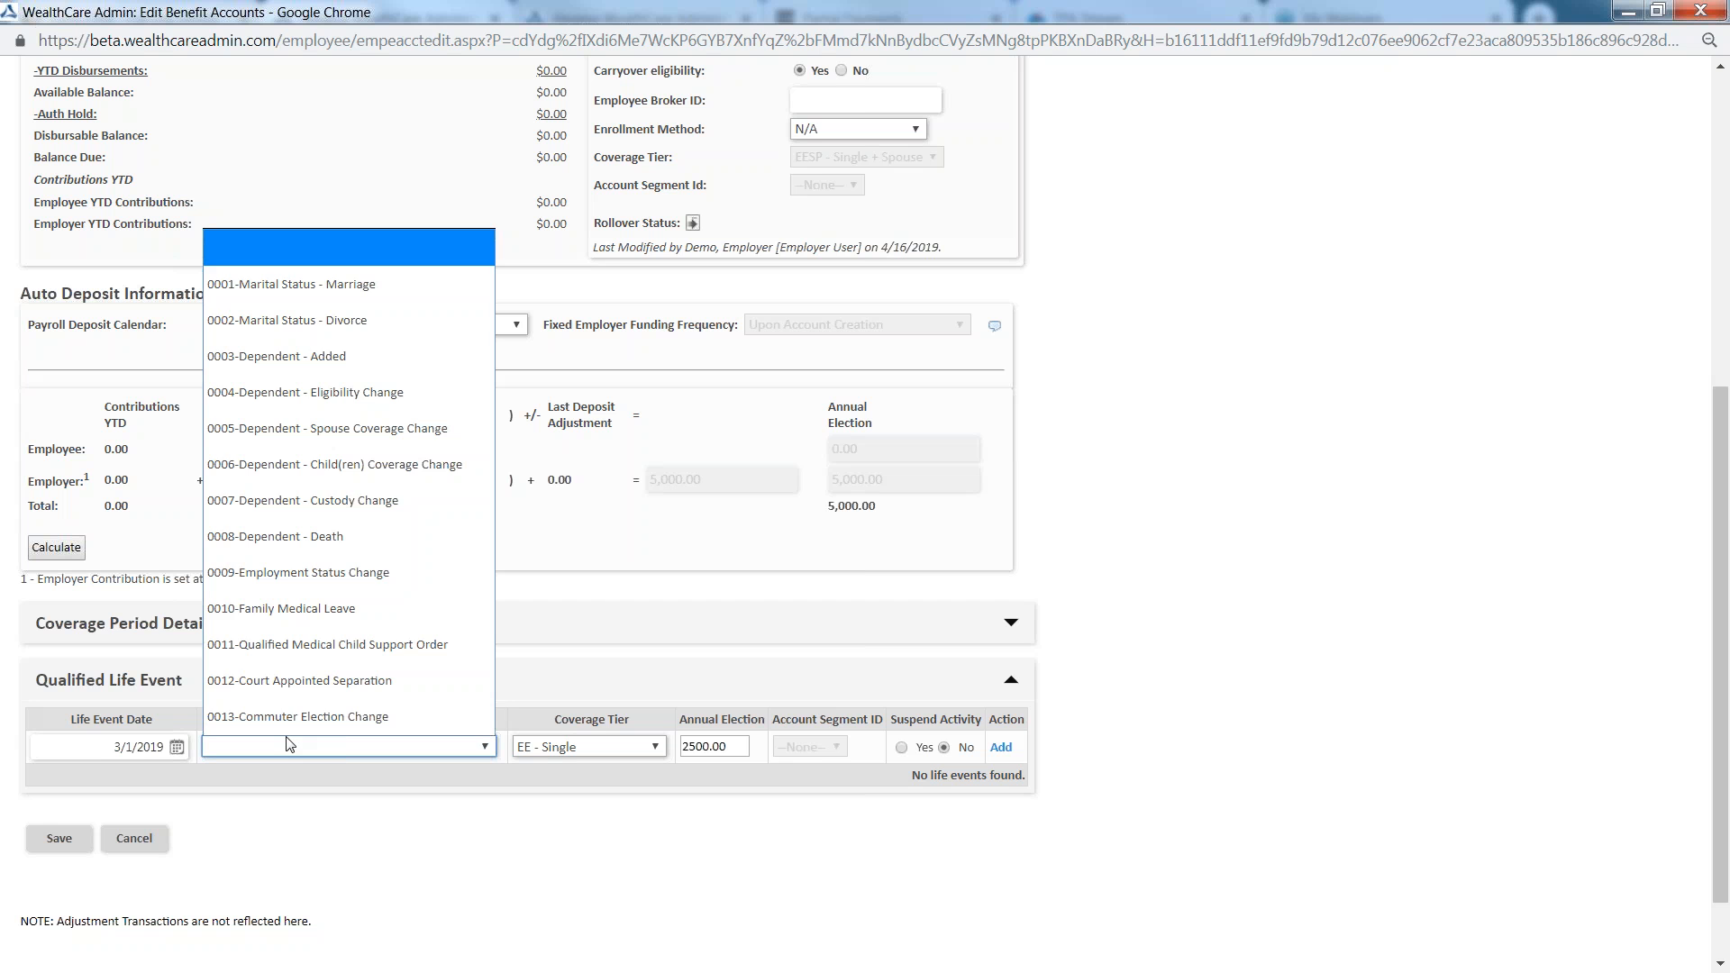
{"action": "left_click", "coordinate": [286, 748]}
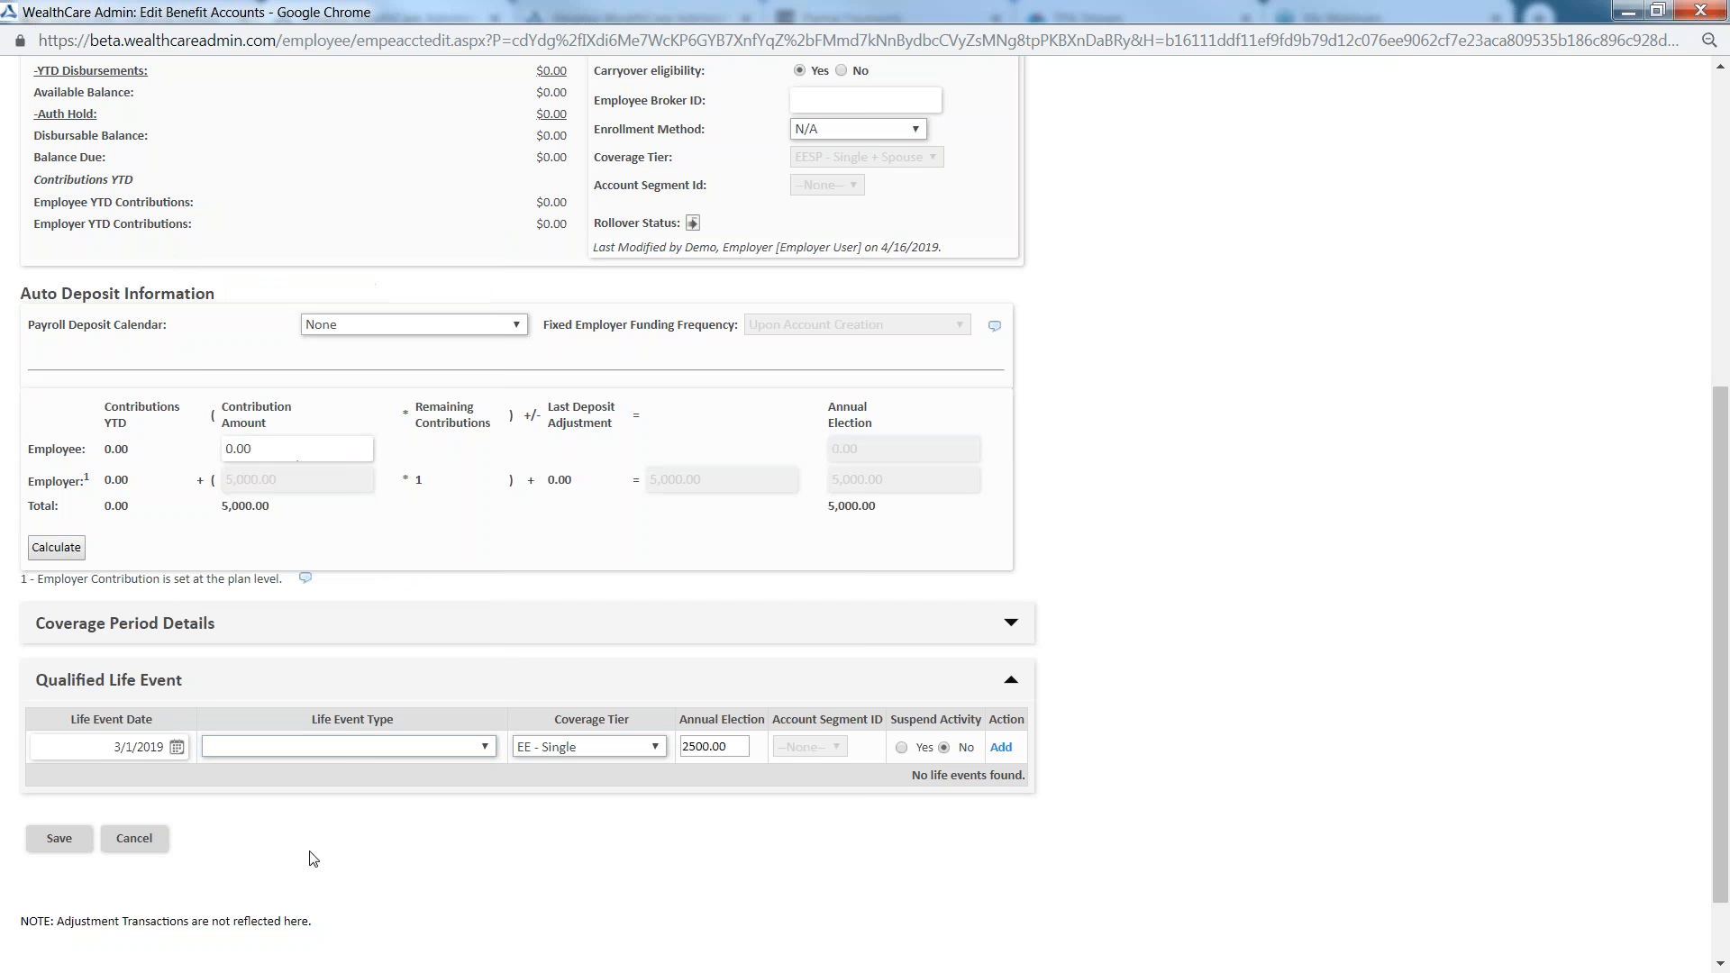
{"action": "left_click", "coordinate": [375, 751]}
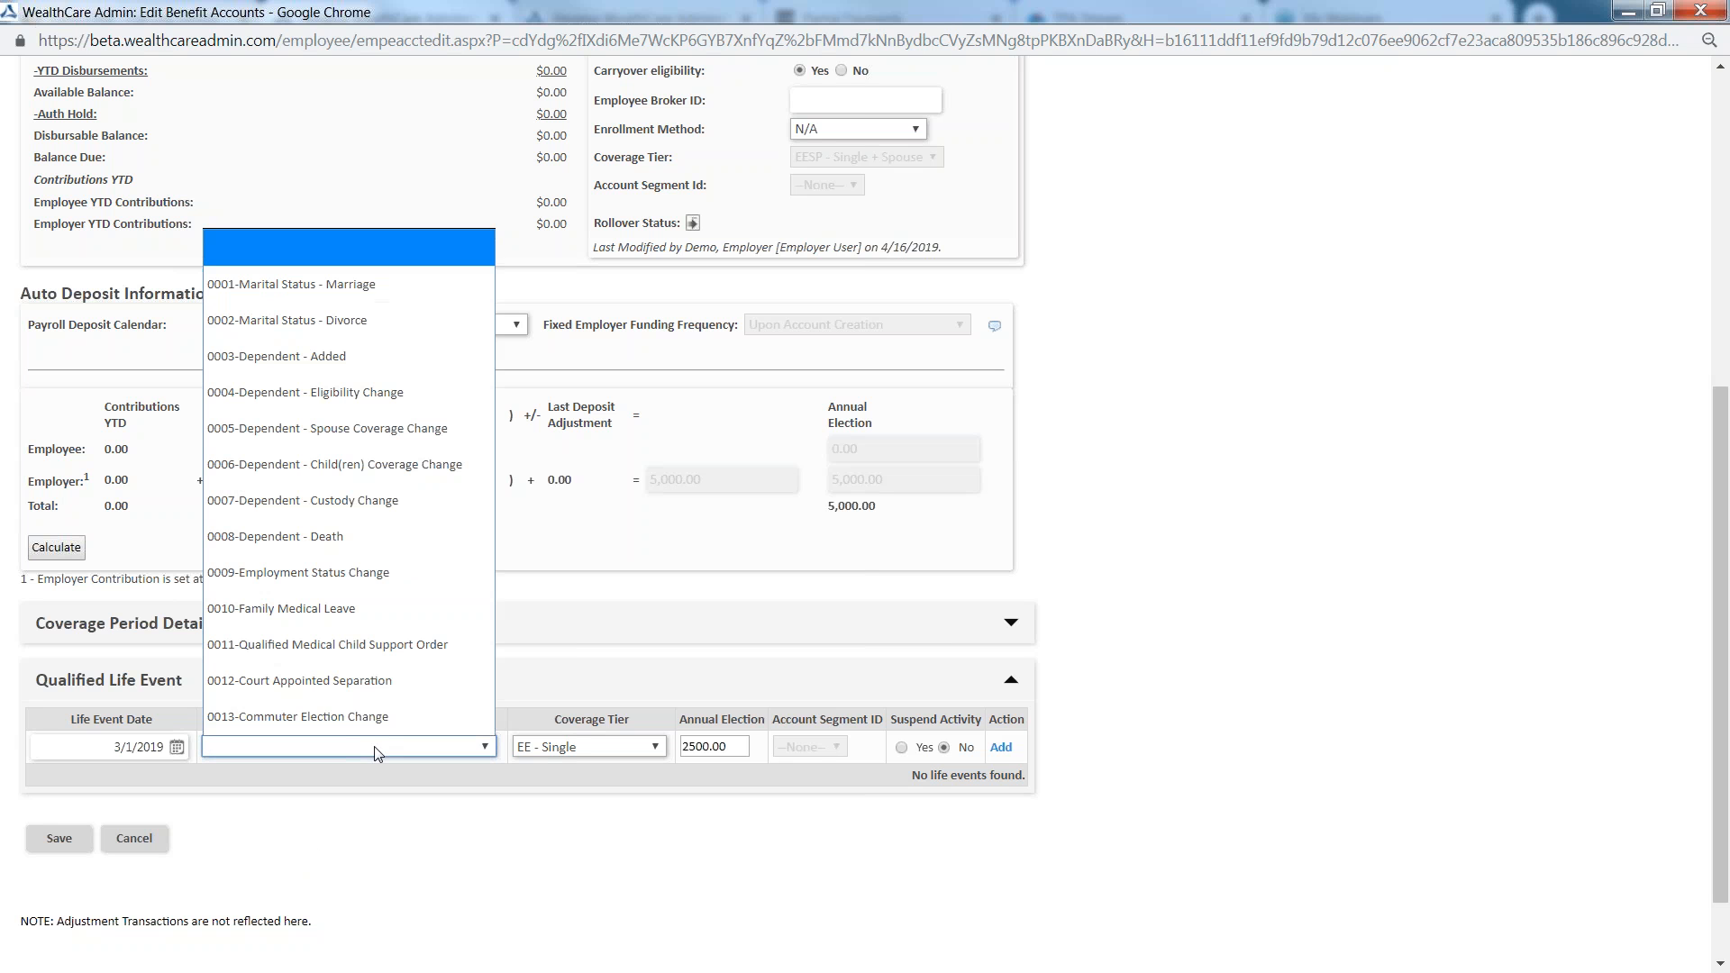
{"action": "left_click", "coordinate": [365, 431]}
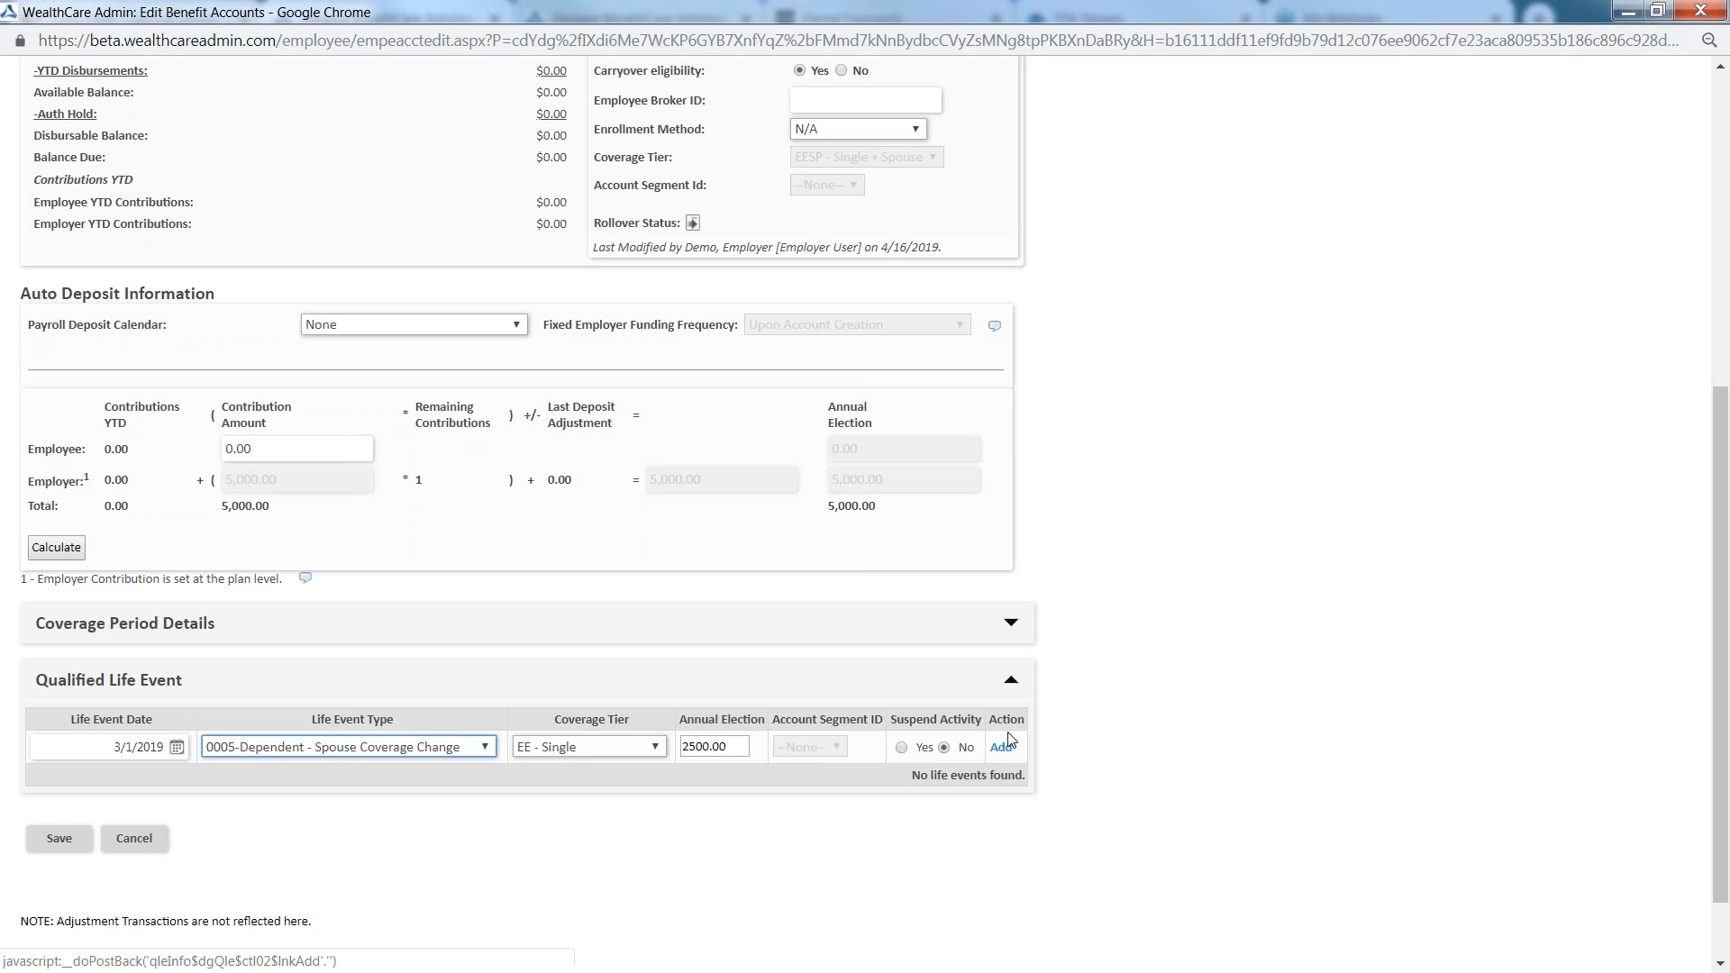
{"action": "left_click", "coordinate": [1001, 757]}
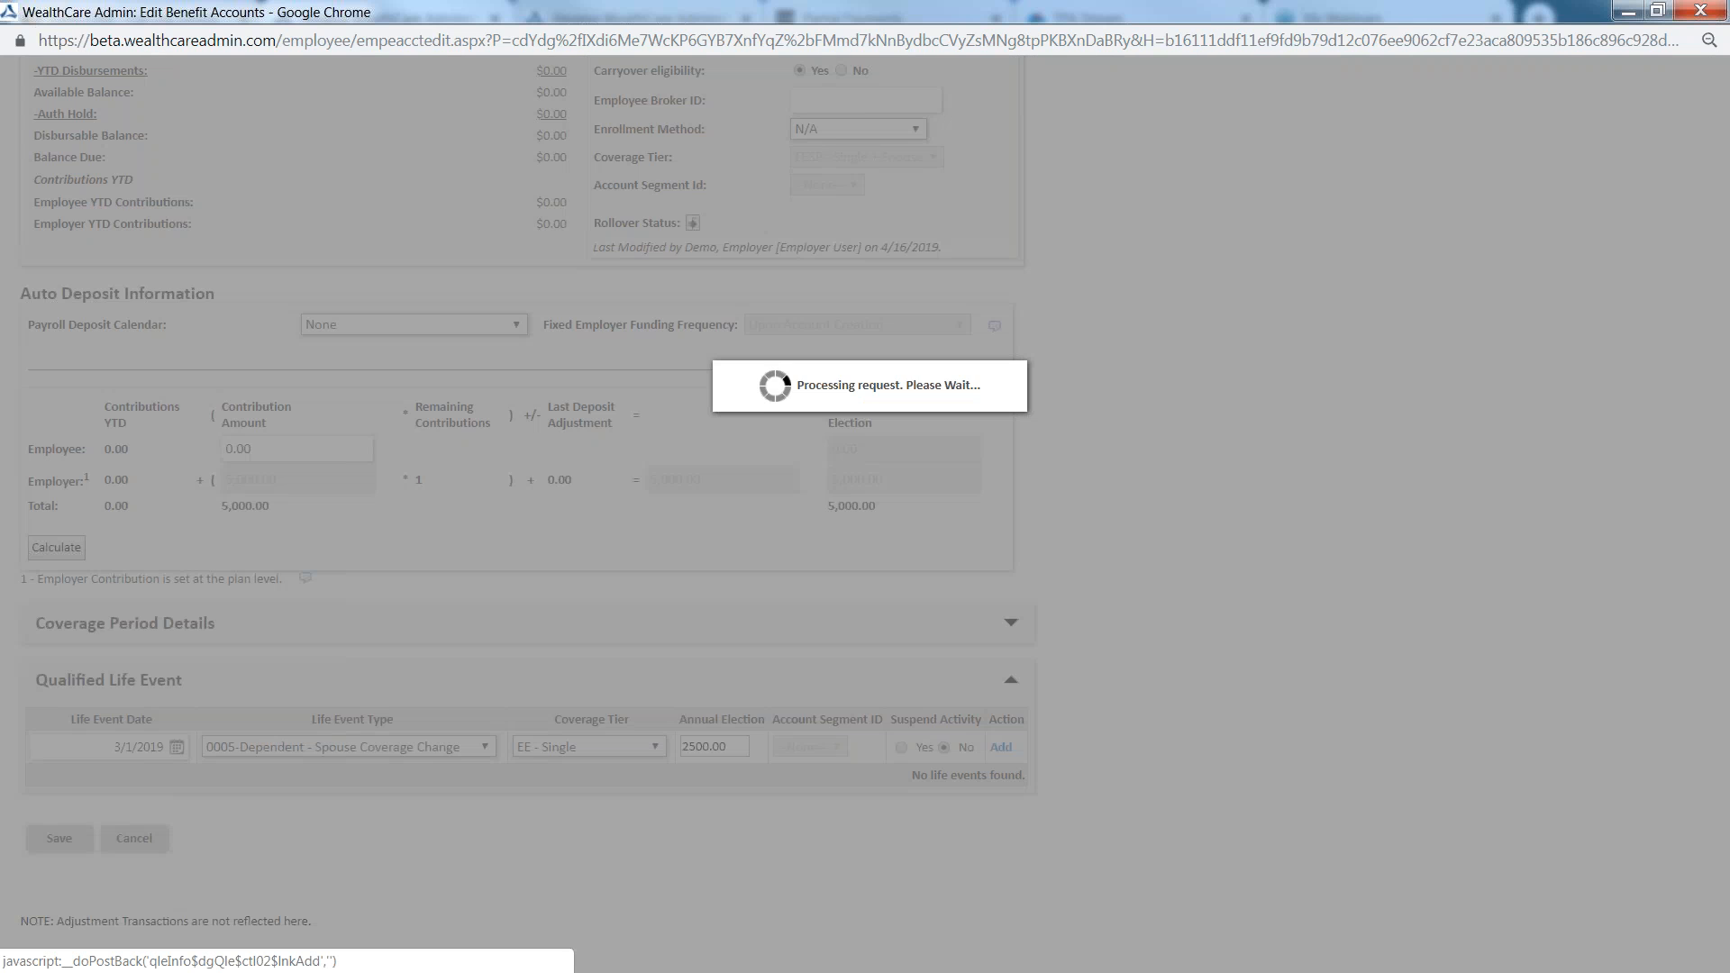
{"action": "left_click", "coordinate": [56, 865]}
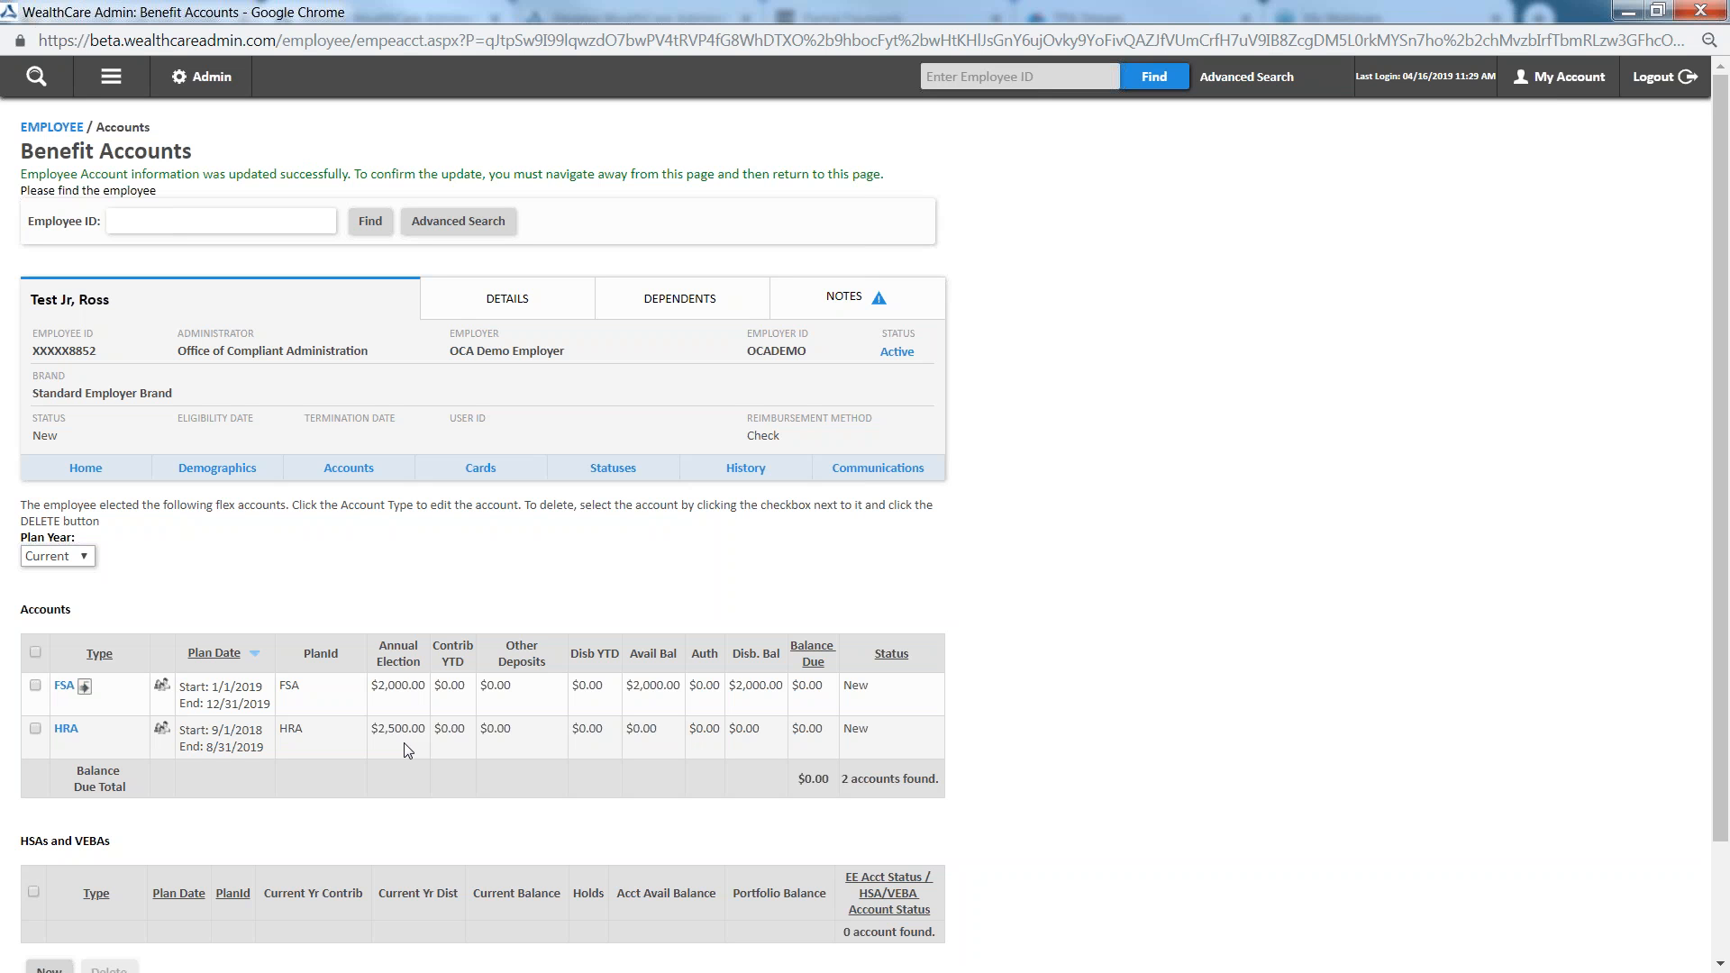
Open the spouse's dependent record from the employee's list of dependents
{"action": "left_click", "coordinate": [678, 314]}
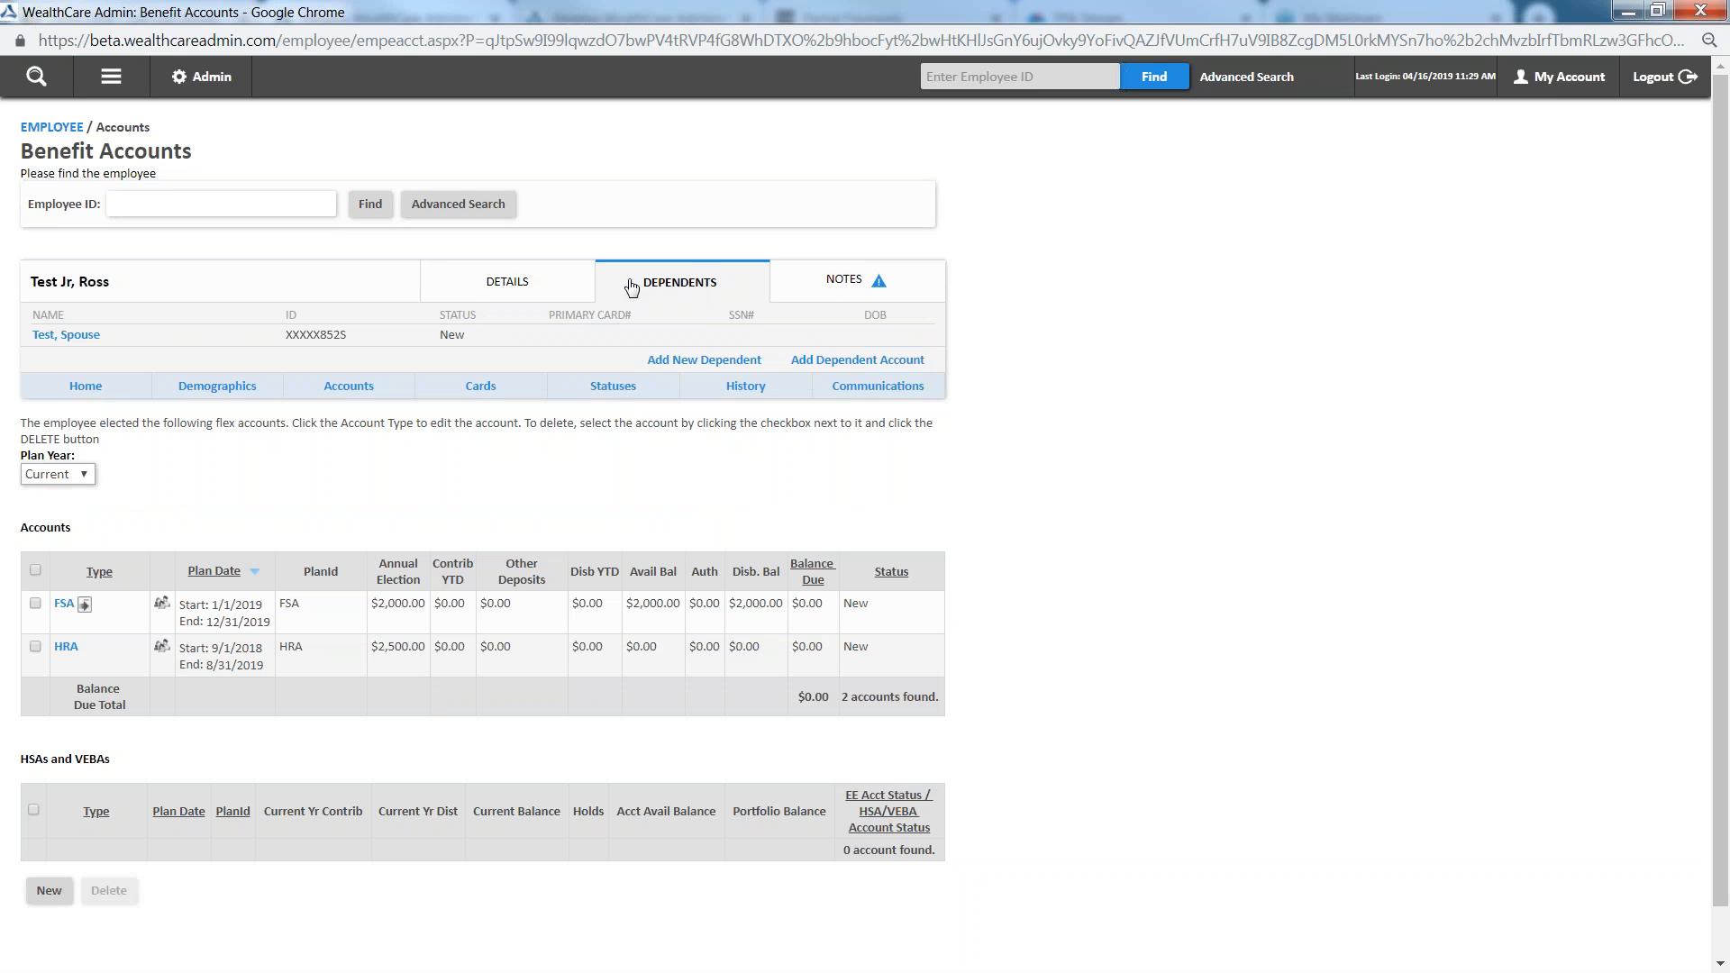
{"action": "left_click", "coordinate": [301, 298]}
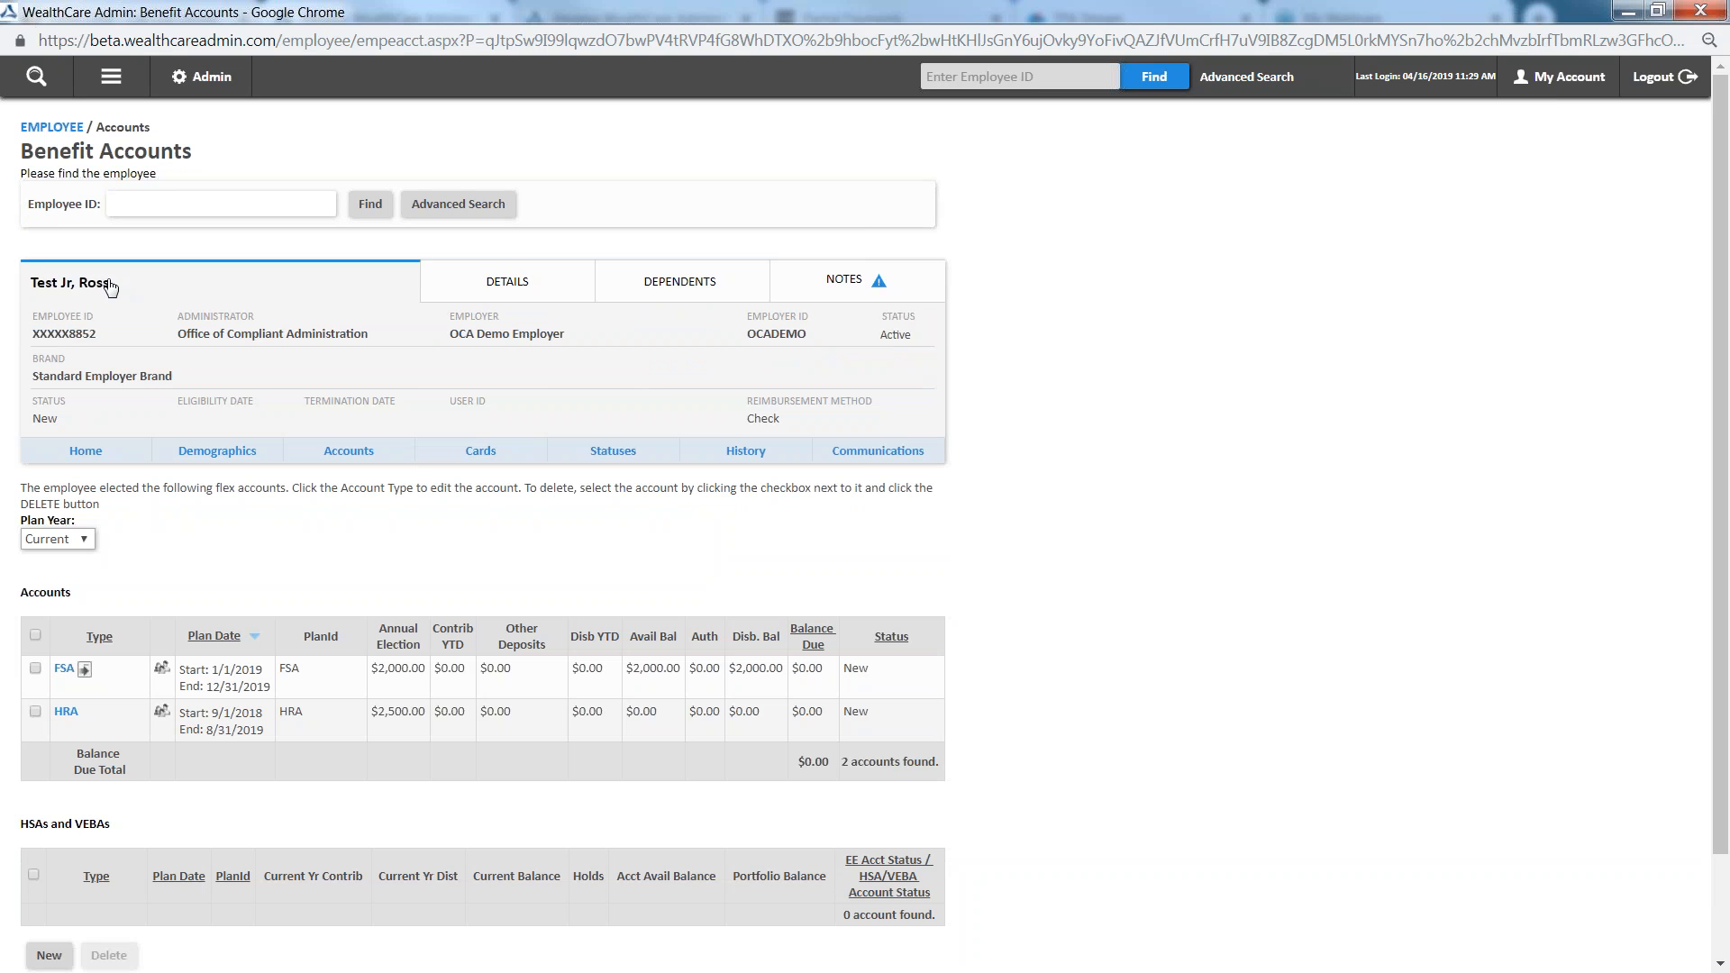
{"action": "left_click", "coordinate": [681, 283]}
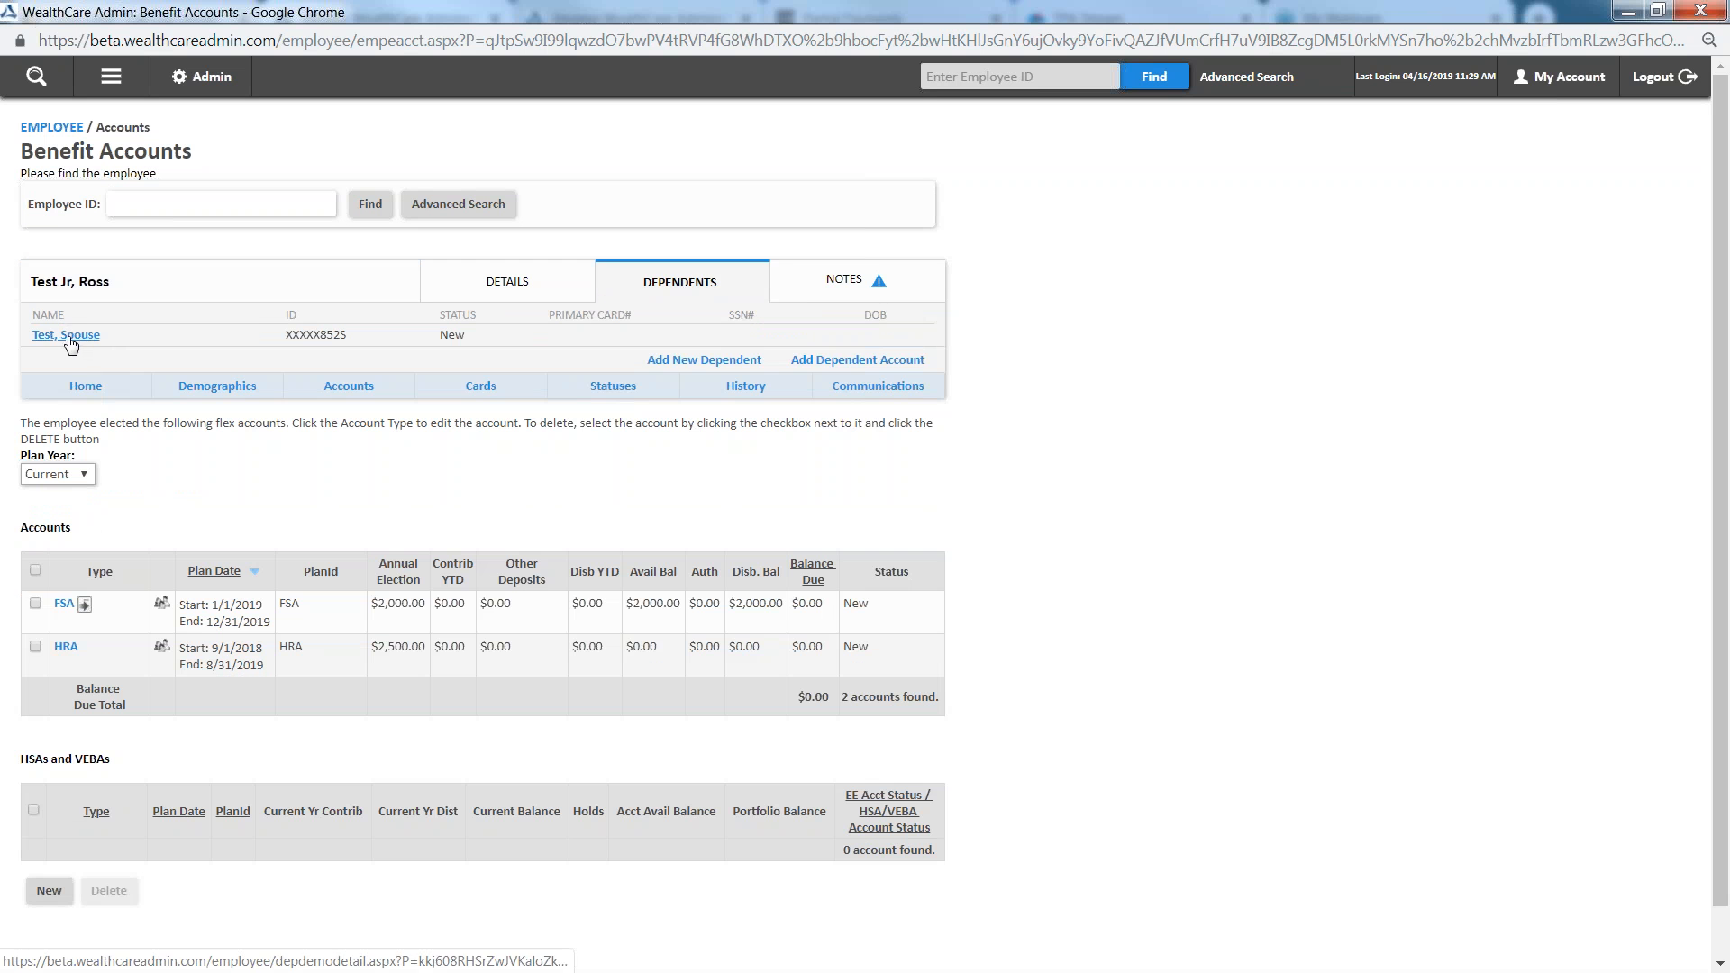
{"action": "left_click", "coordinate": [70, 338]}
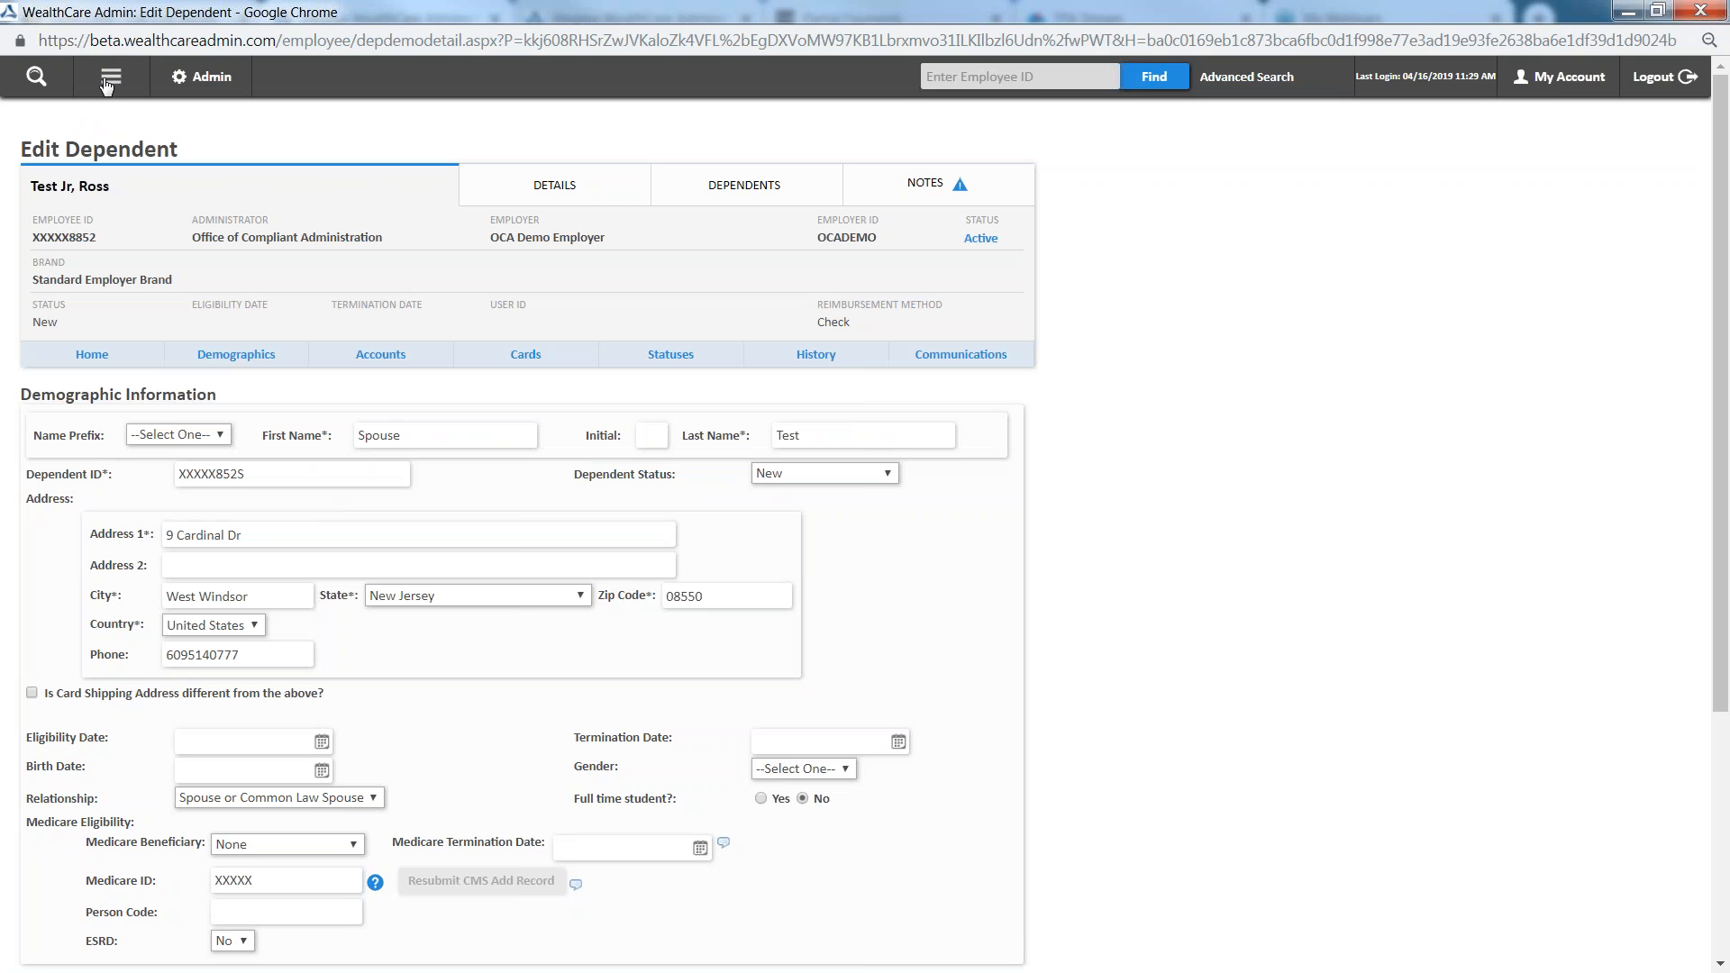
Open the Dependent Accounts page for the spouse
{"action": "left_click", "coordinate": [110, 81]}
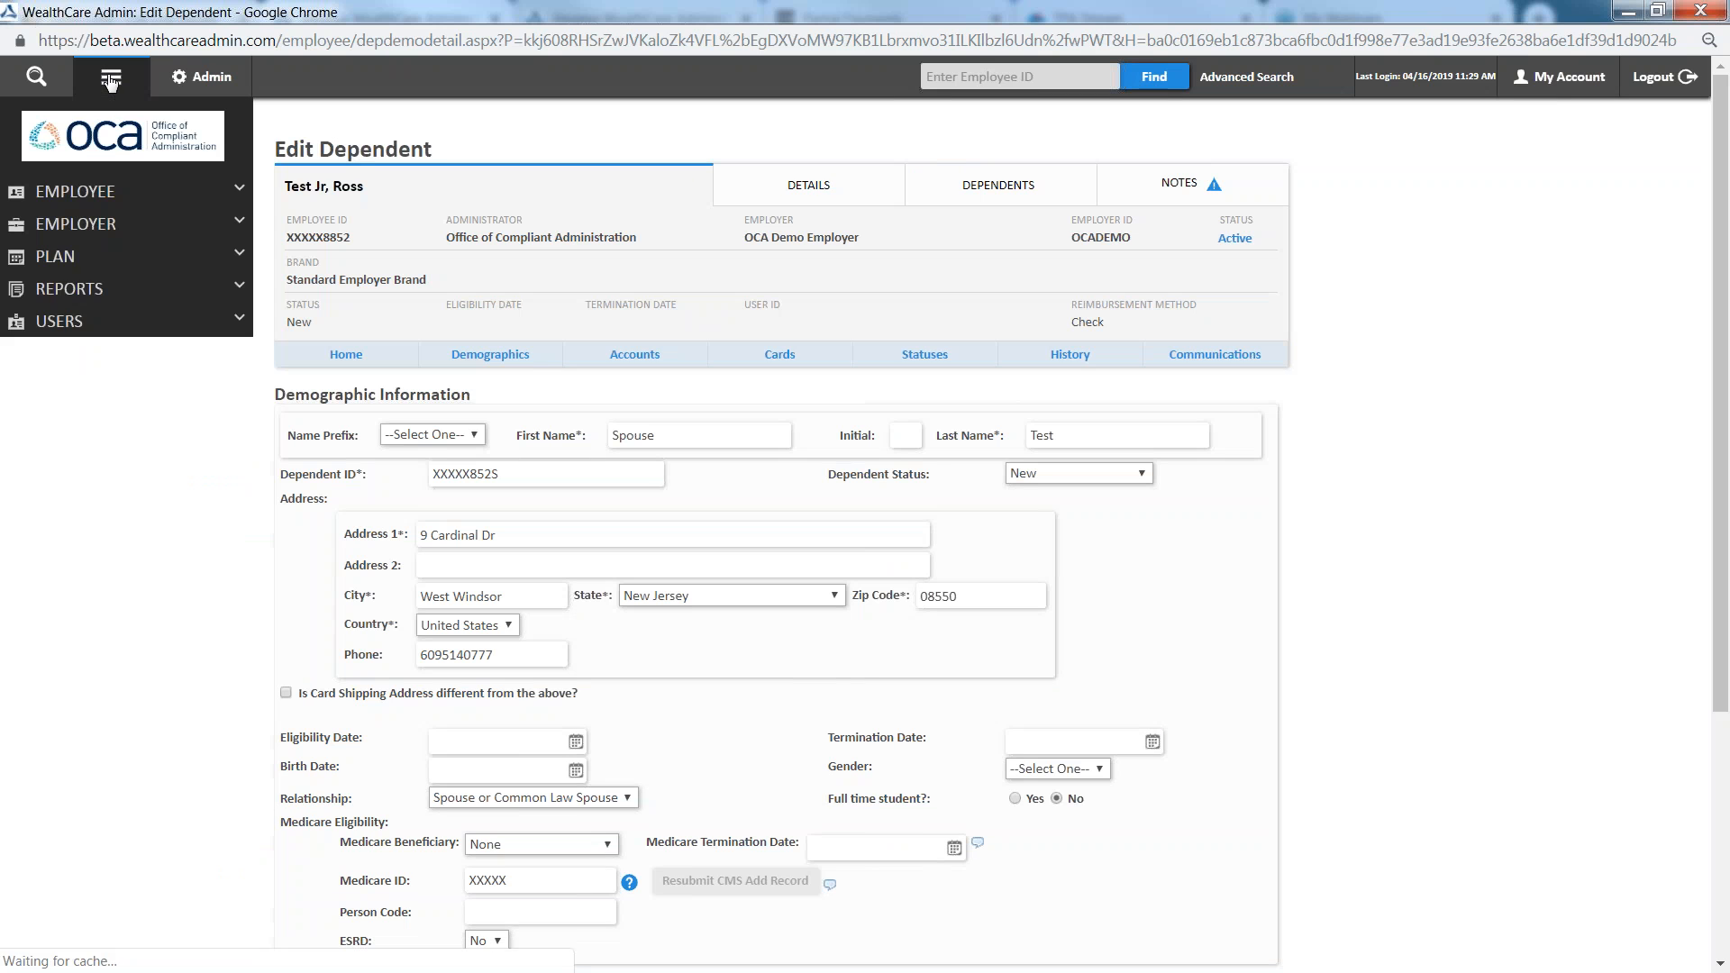
{"action": "left_click", "coordinate": [83, 193]}
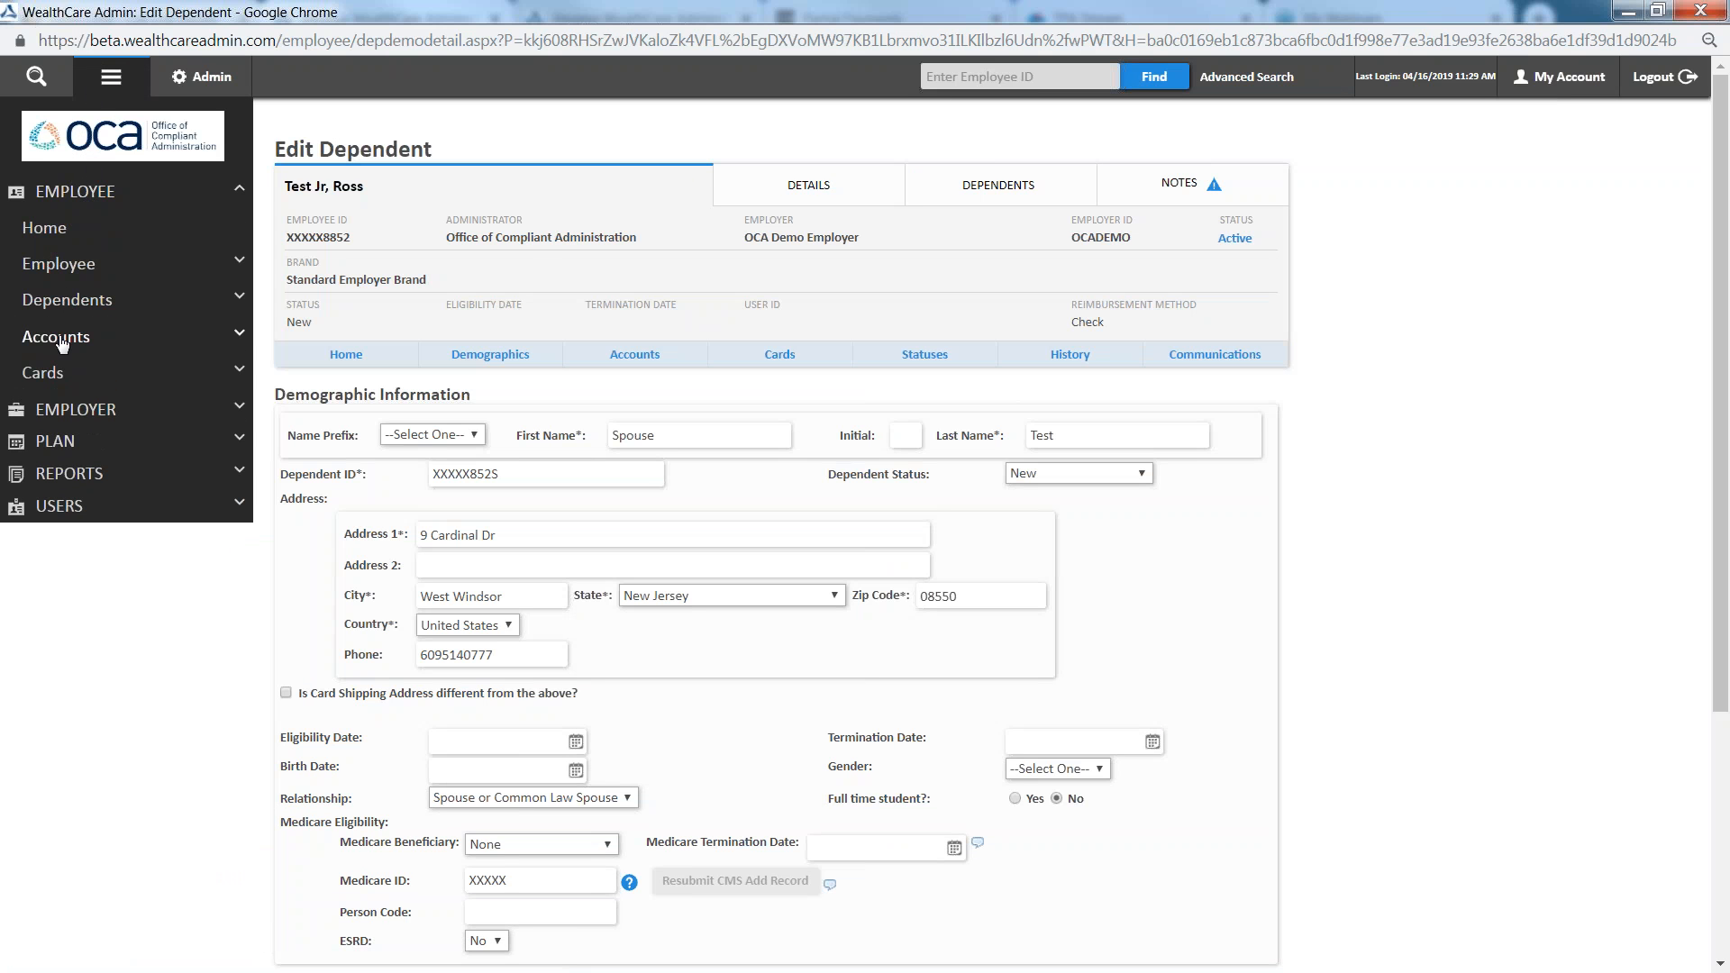
{"action": "left_click", "coordinate": [62, 343]}
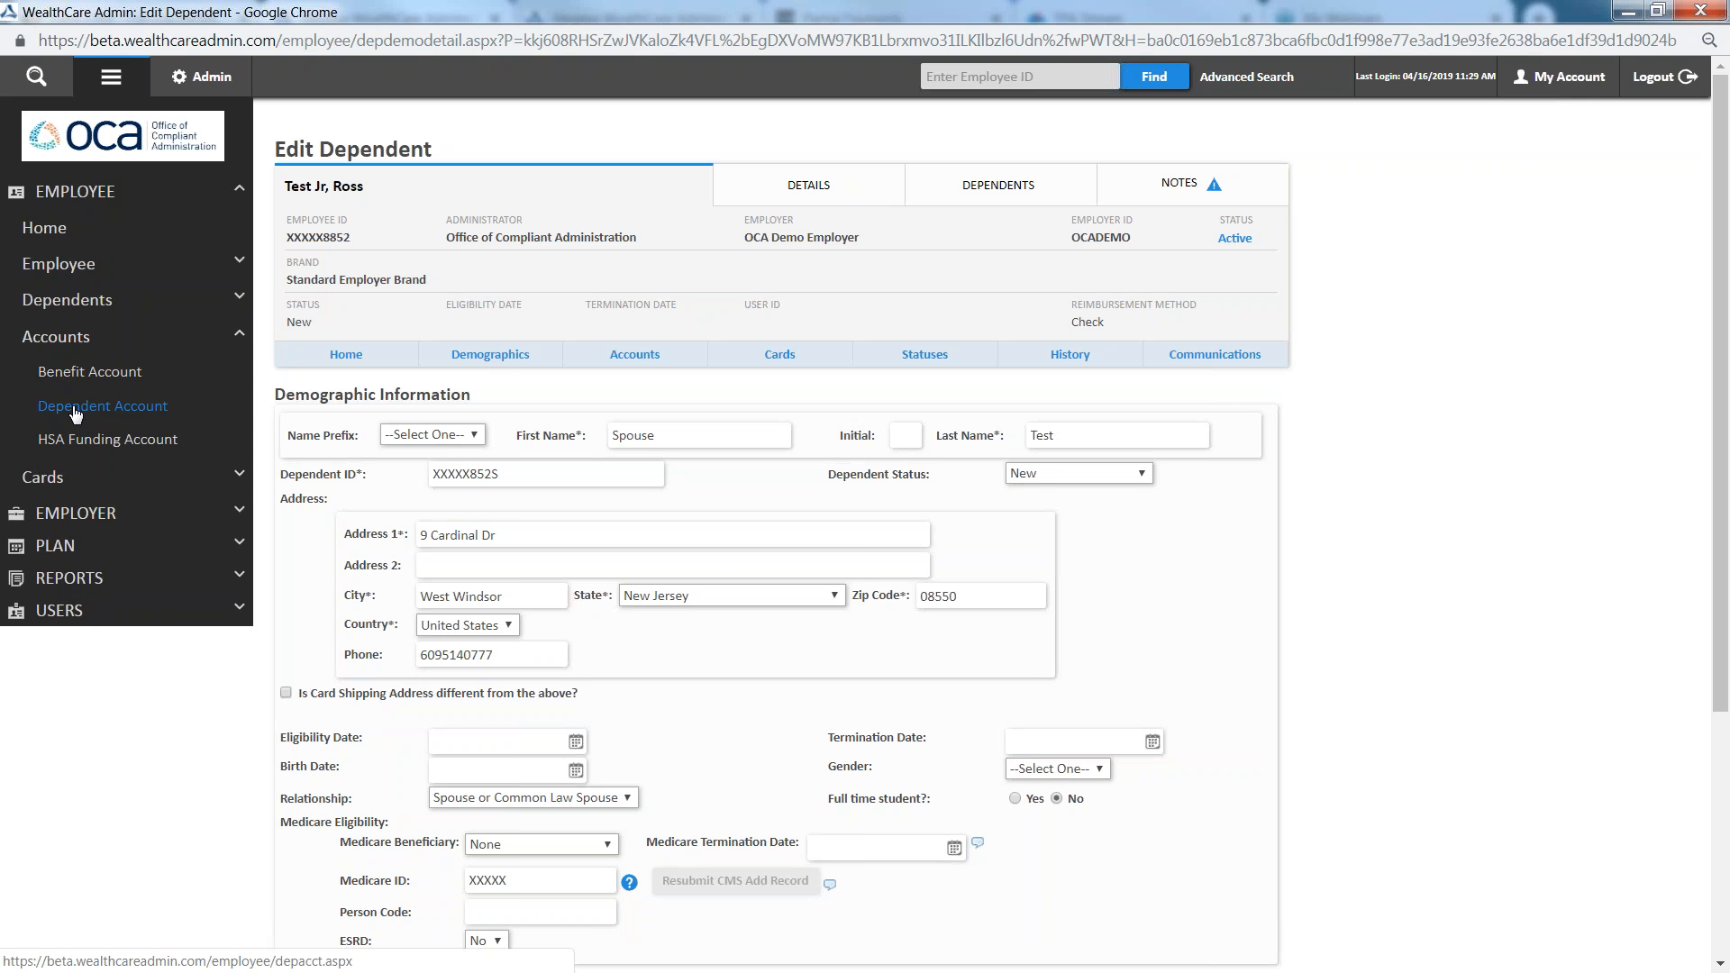
{"action": "left_click", "coordinate": [76, 410]}
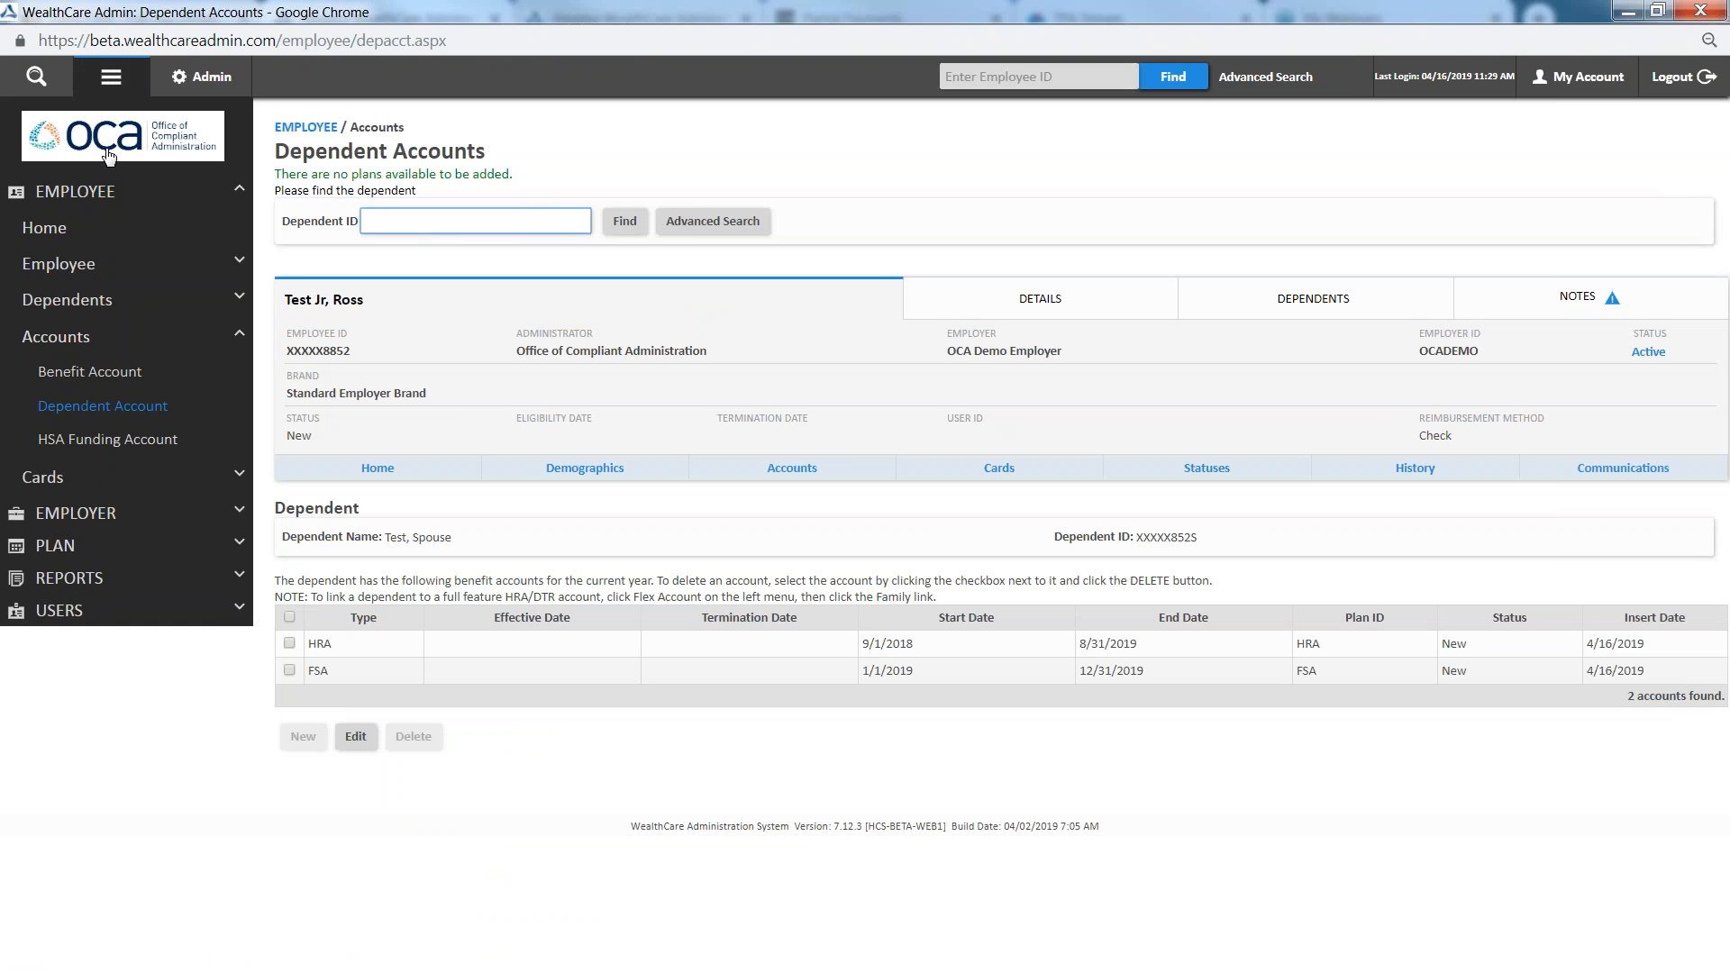
Reopen the Dependent Accounts page and check which dependent it belongs to
{"action": "left_click", "coordinate": [95, 192]}
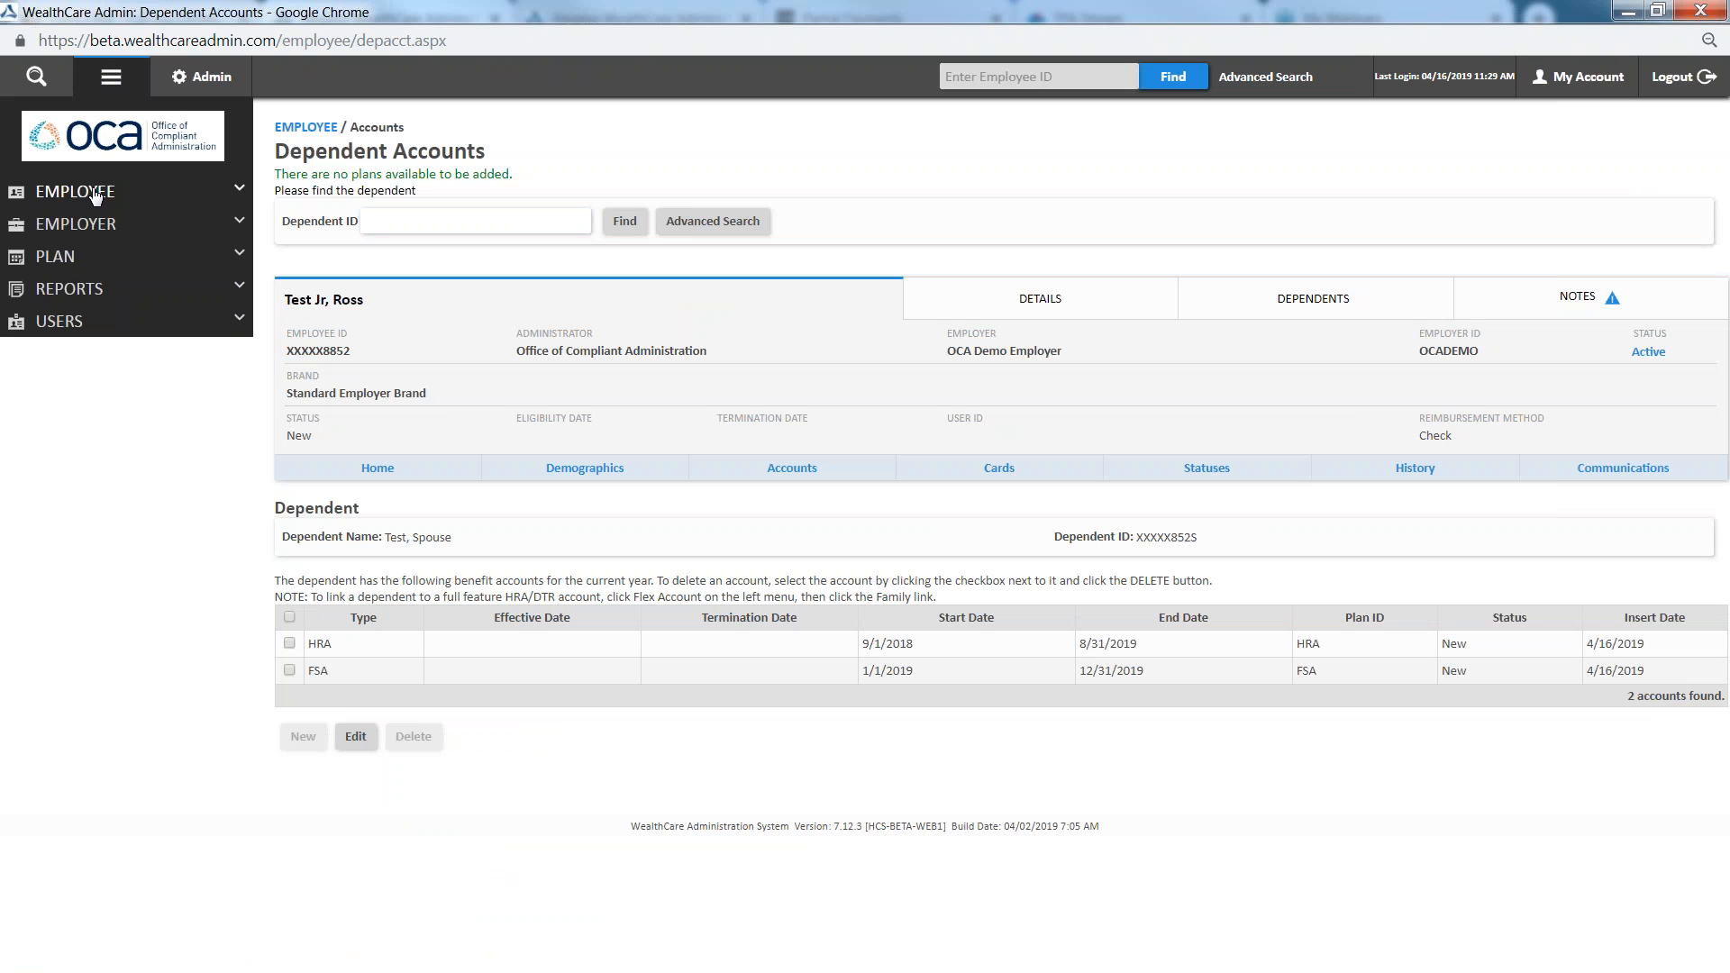
{"action": "left_click", "coordinate": [96, 194]}
{"action": "double_click", "coordinate": [56, 338]}
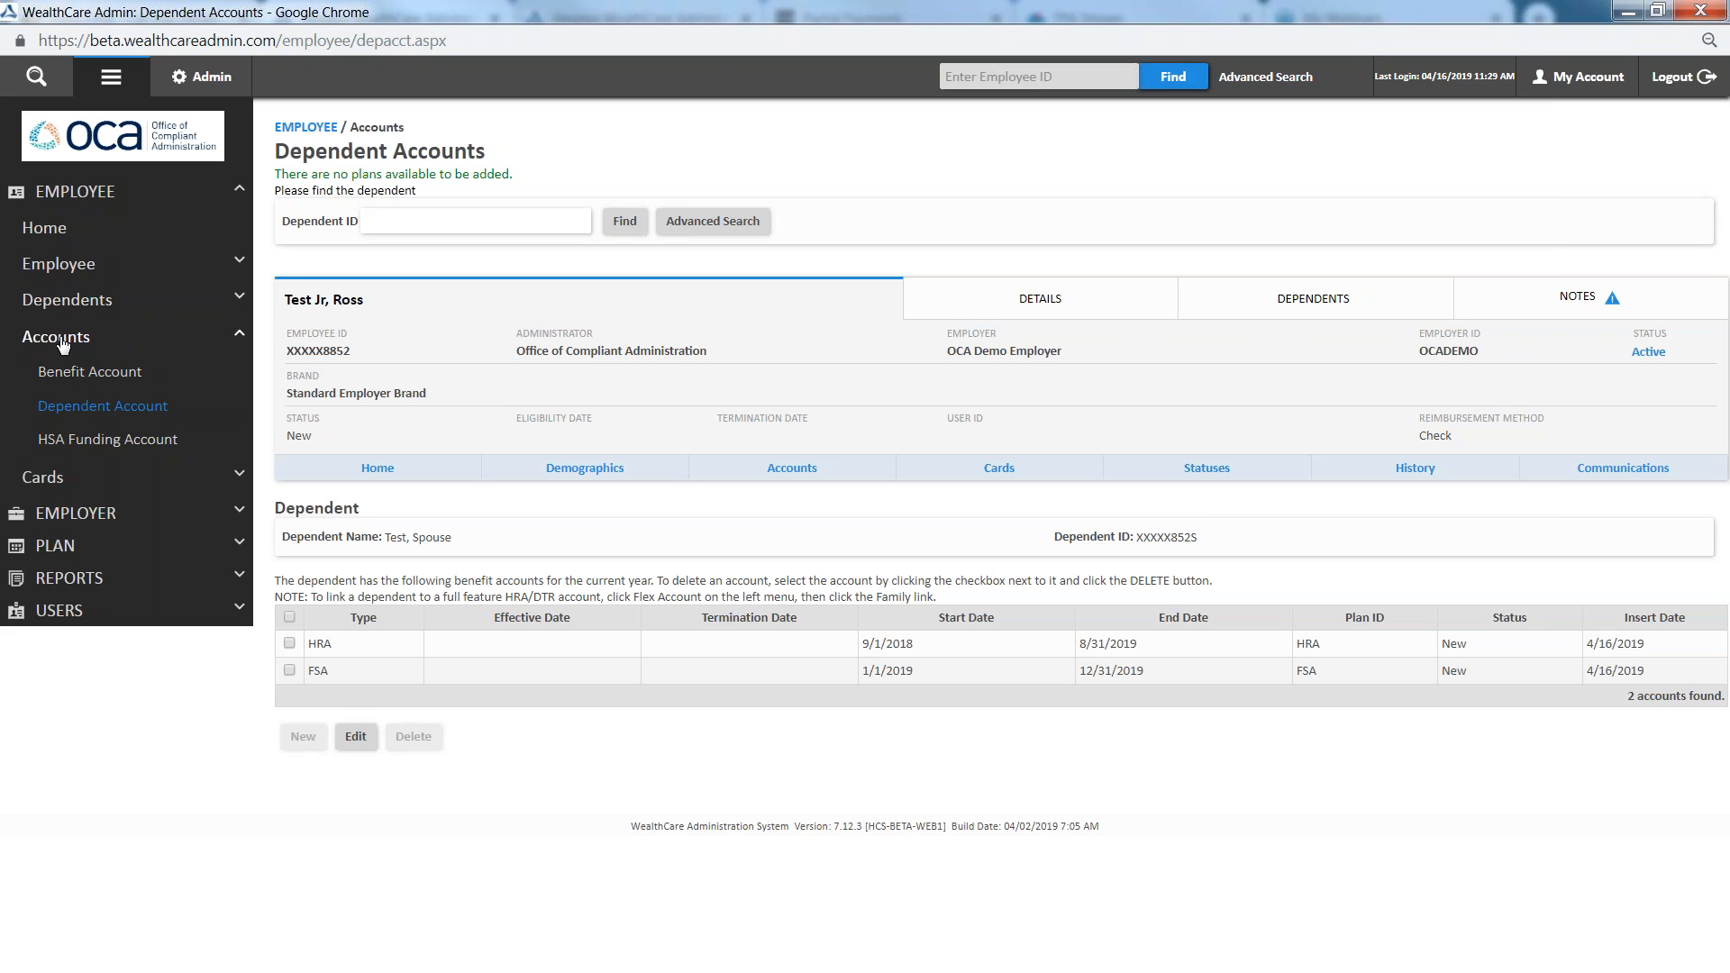
{"action": "left_click", "coordinate": [115, 410]}
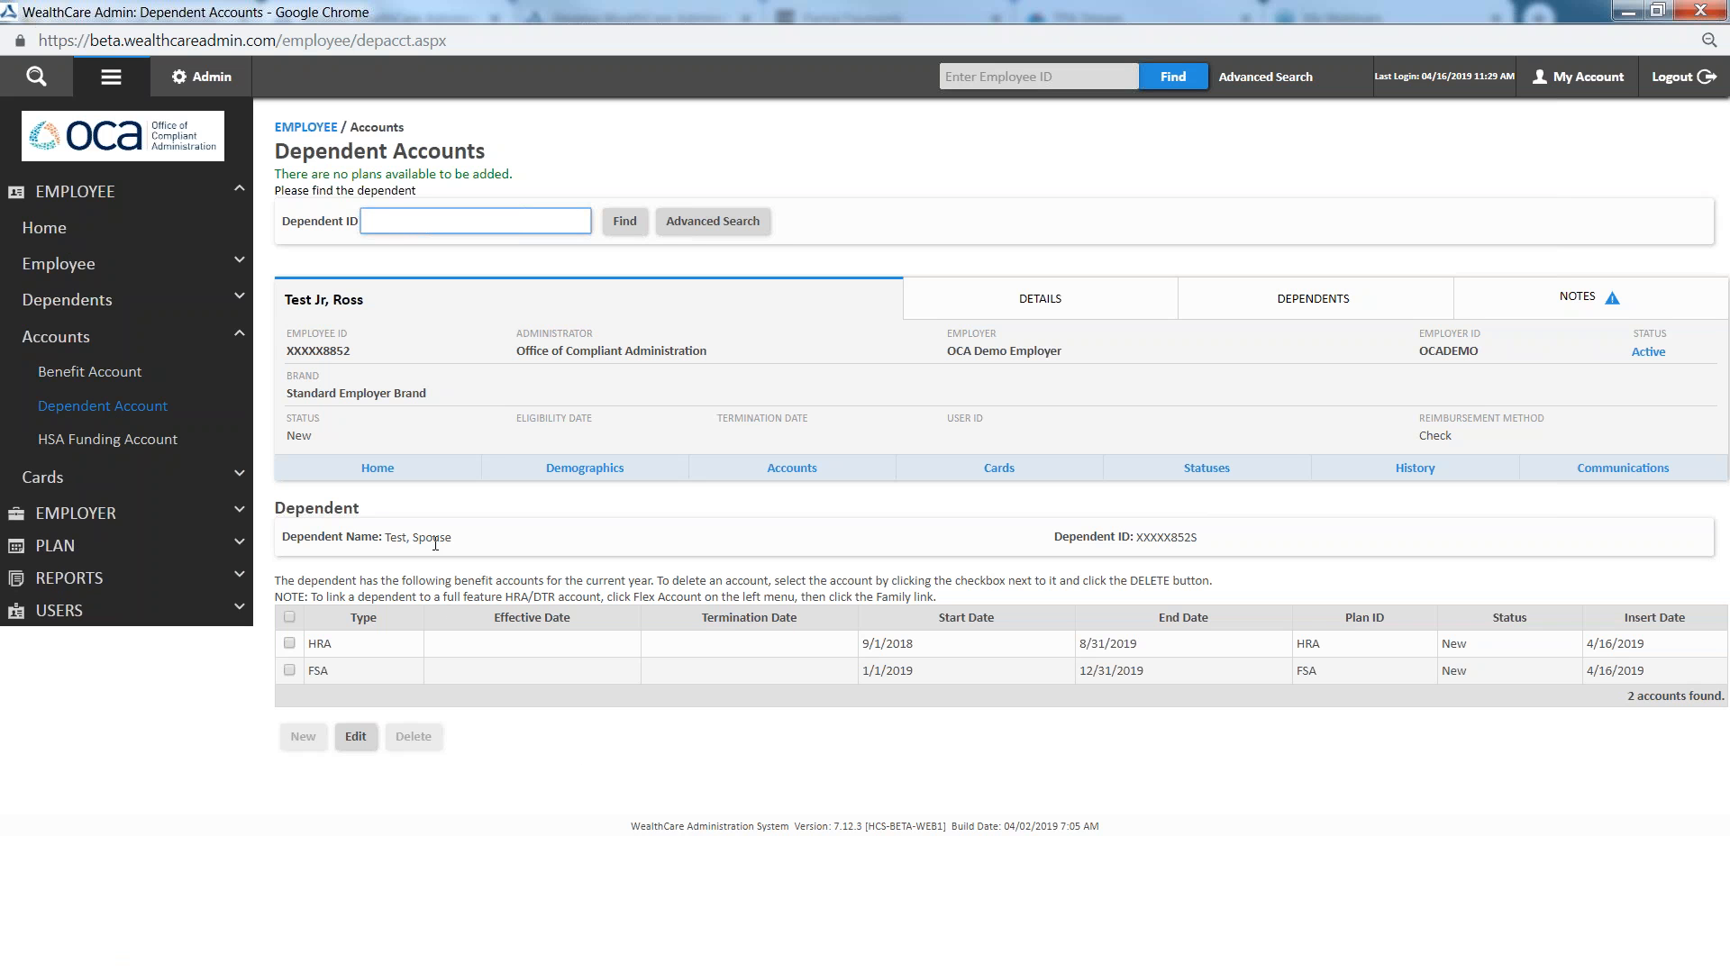
{"action": "left_click_drag", "start_coordinate": [457, 541], "coordinate": [389, 539]}
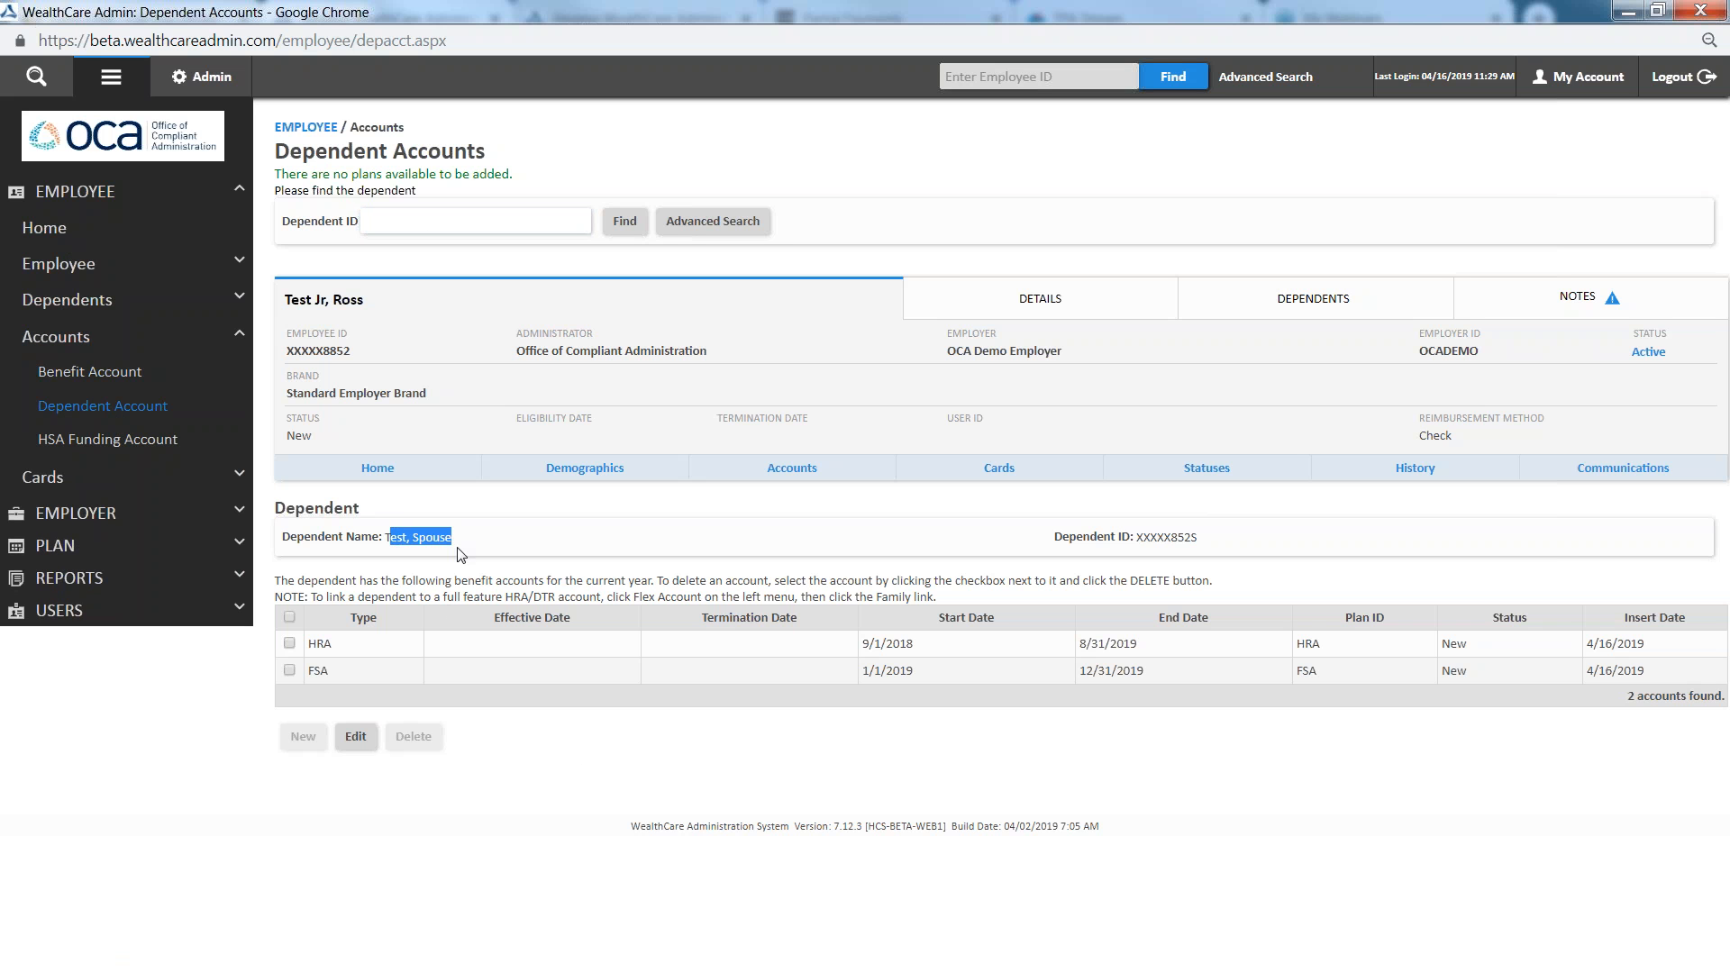
{"action": "left_click", "coordinate": [493, 547]}
Set the spouse's HRA termination date to 3/1/2019 and save the dependent accounts
{"action": "left_click", "coordinate": [356, 737]}
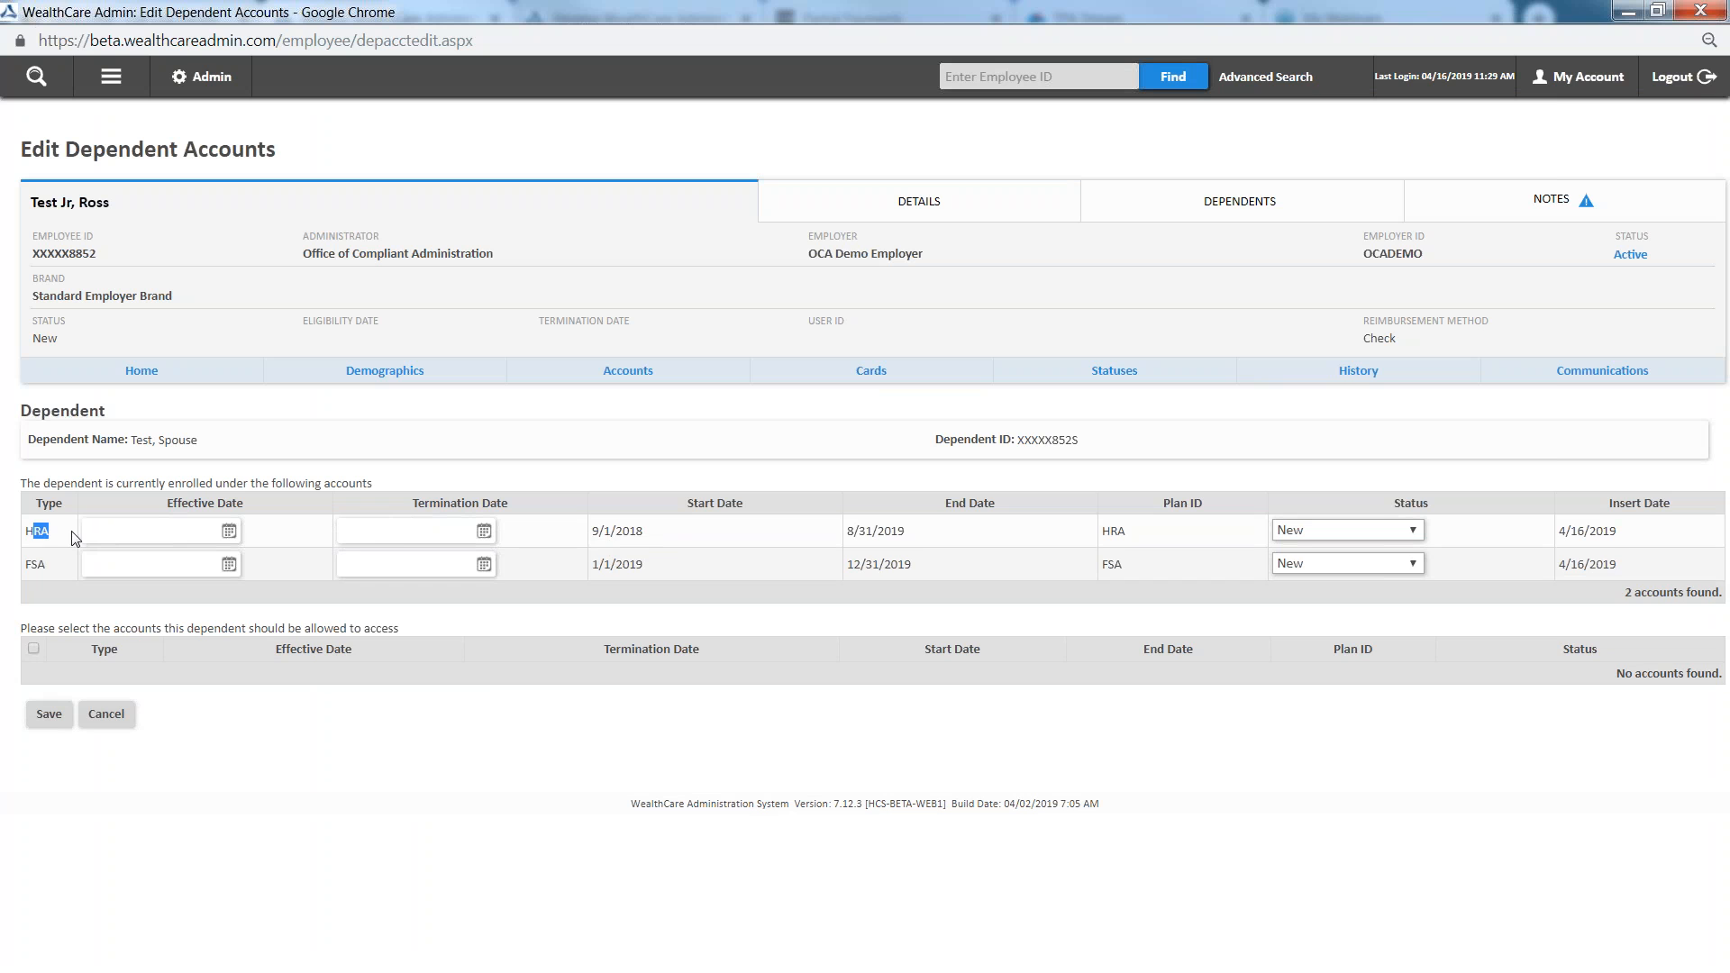
{"action": "left_click", "coordinate": [403, 532]}
{"action": "left_click", "coordinate": [377, 572]}
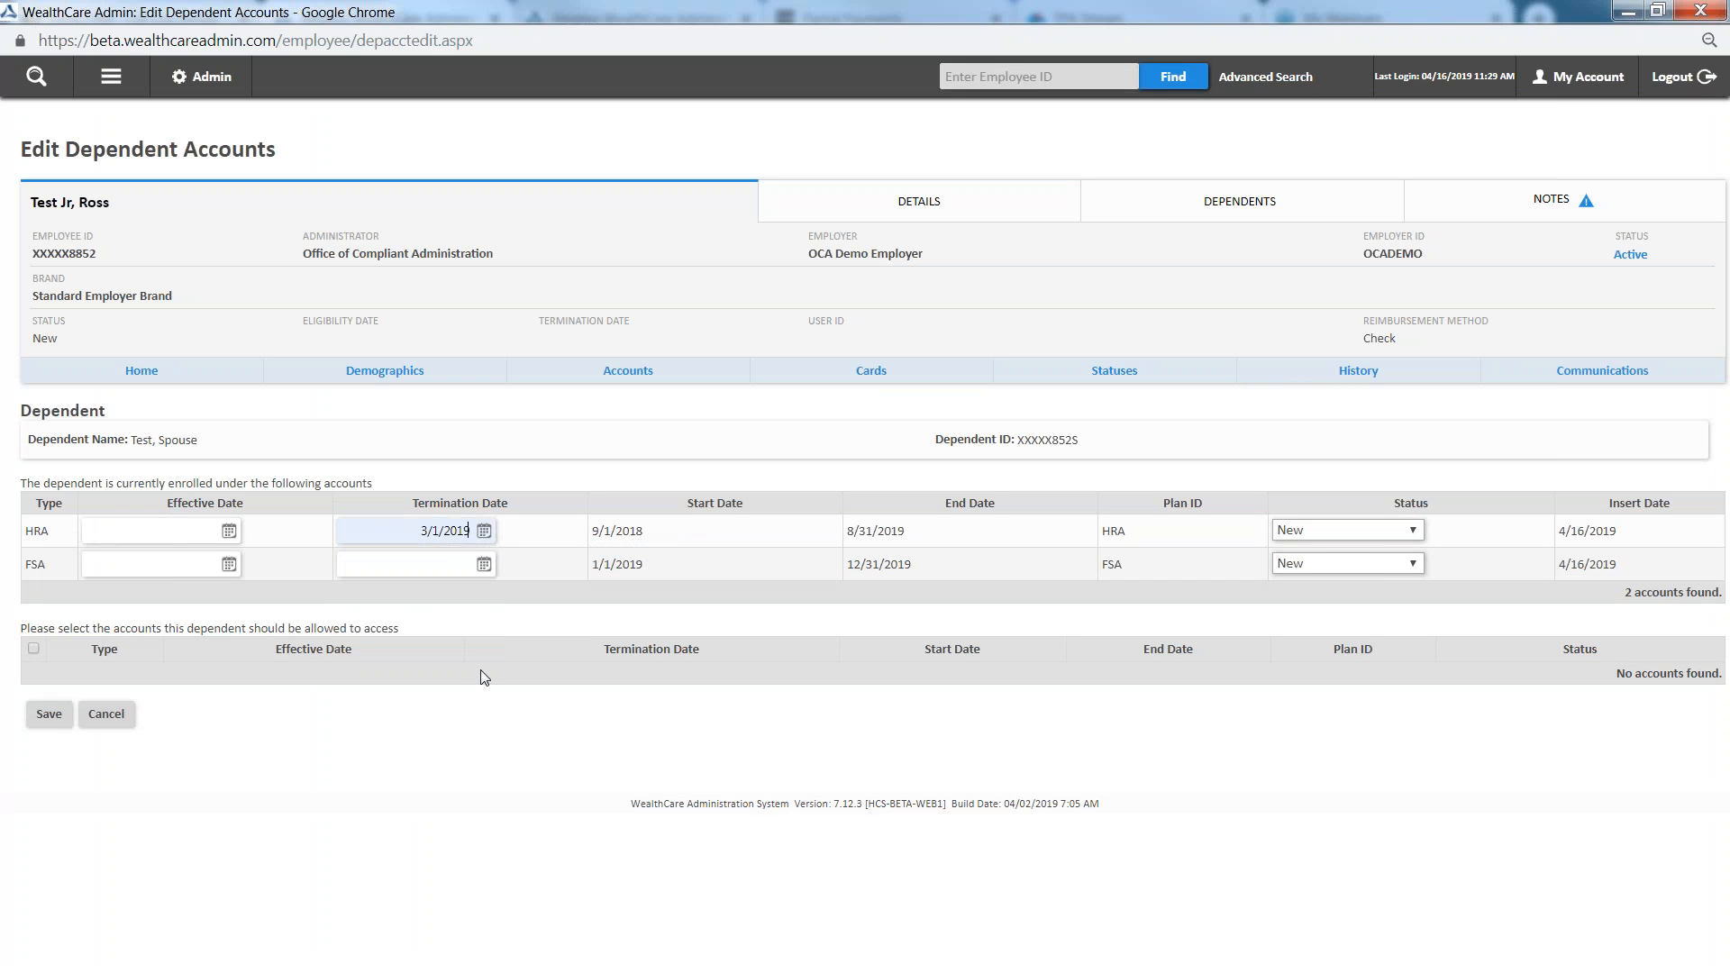
{"action": "left_click", "coordinate": [1350, 529]}
{"action": "left_click", "coordinate": [777, 710]}
{"action": "left_click", "coordinate": [33, 721]}
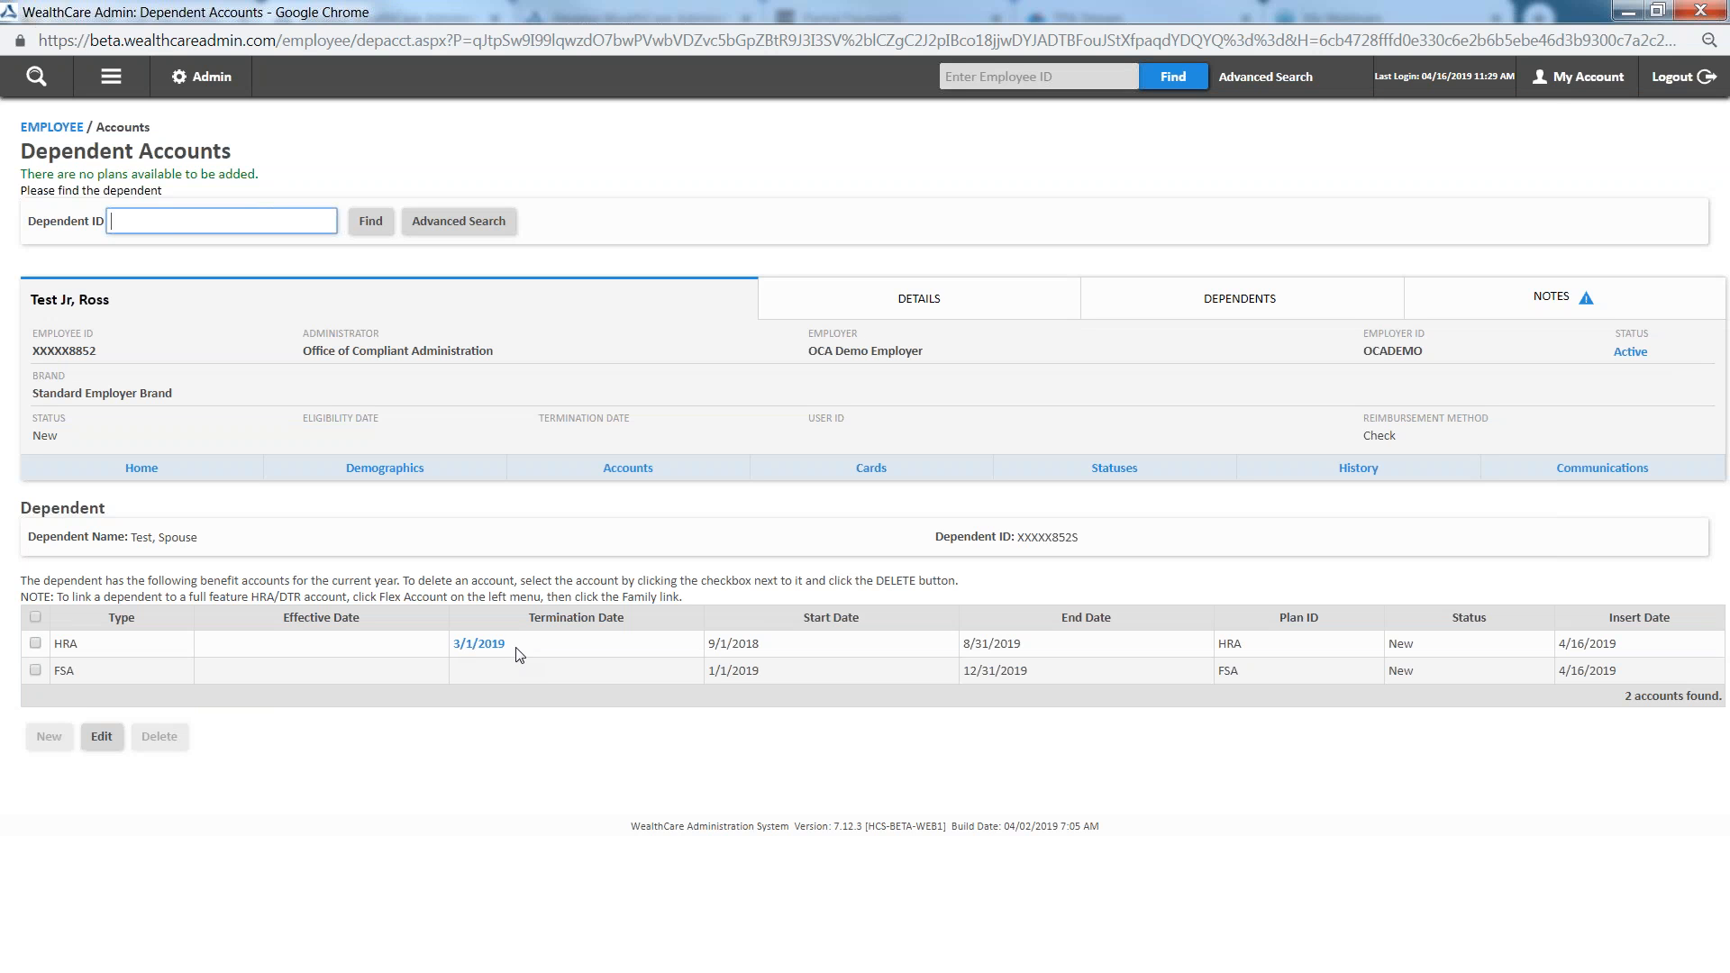
{"action": "left_click", "coordinate": [475, 802]}
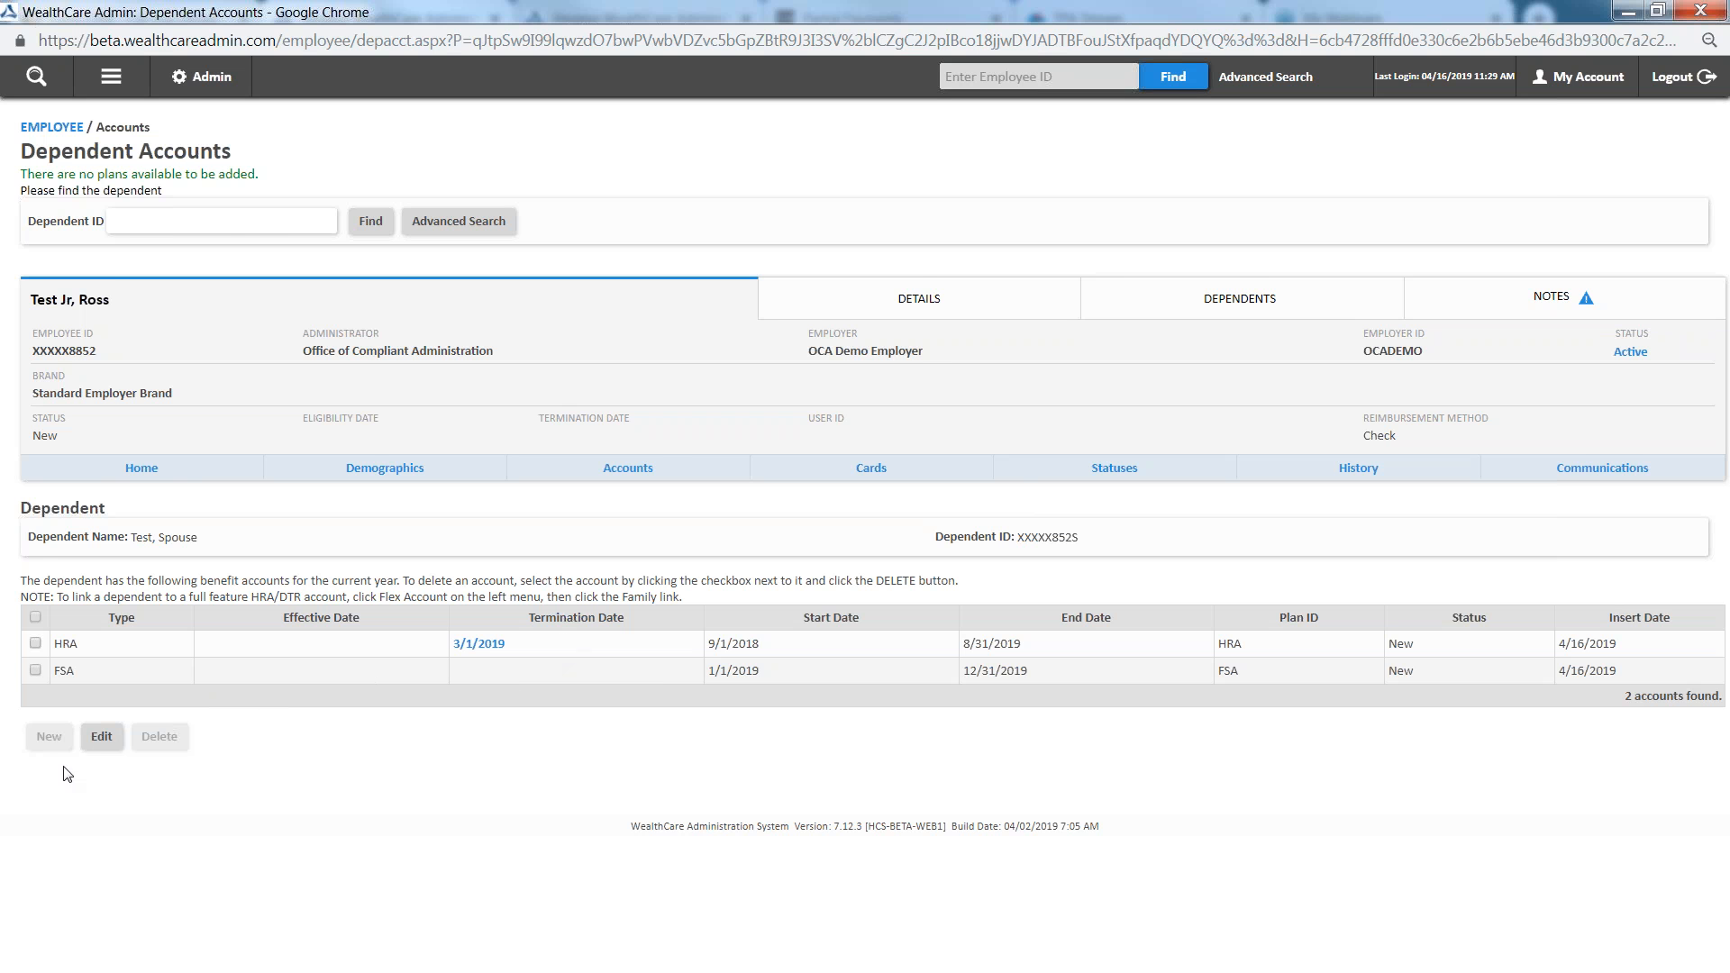
Reopen the dependent accounts for editing, clear the HRA termination date and enter 3/1/2019 as its effective date
{"action": "left_click", "coordinate": [100, 736]}
{"action": "triple_click", "coordinate": [406, 530]}
{"action": "key", "text": "BackSpace"}
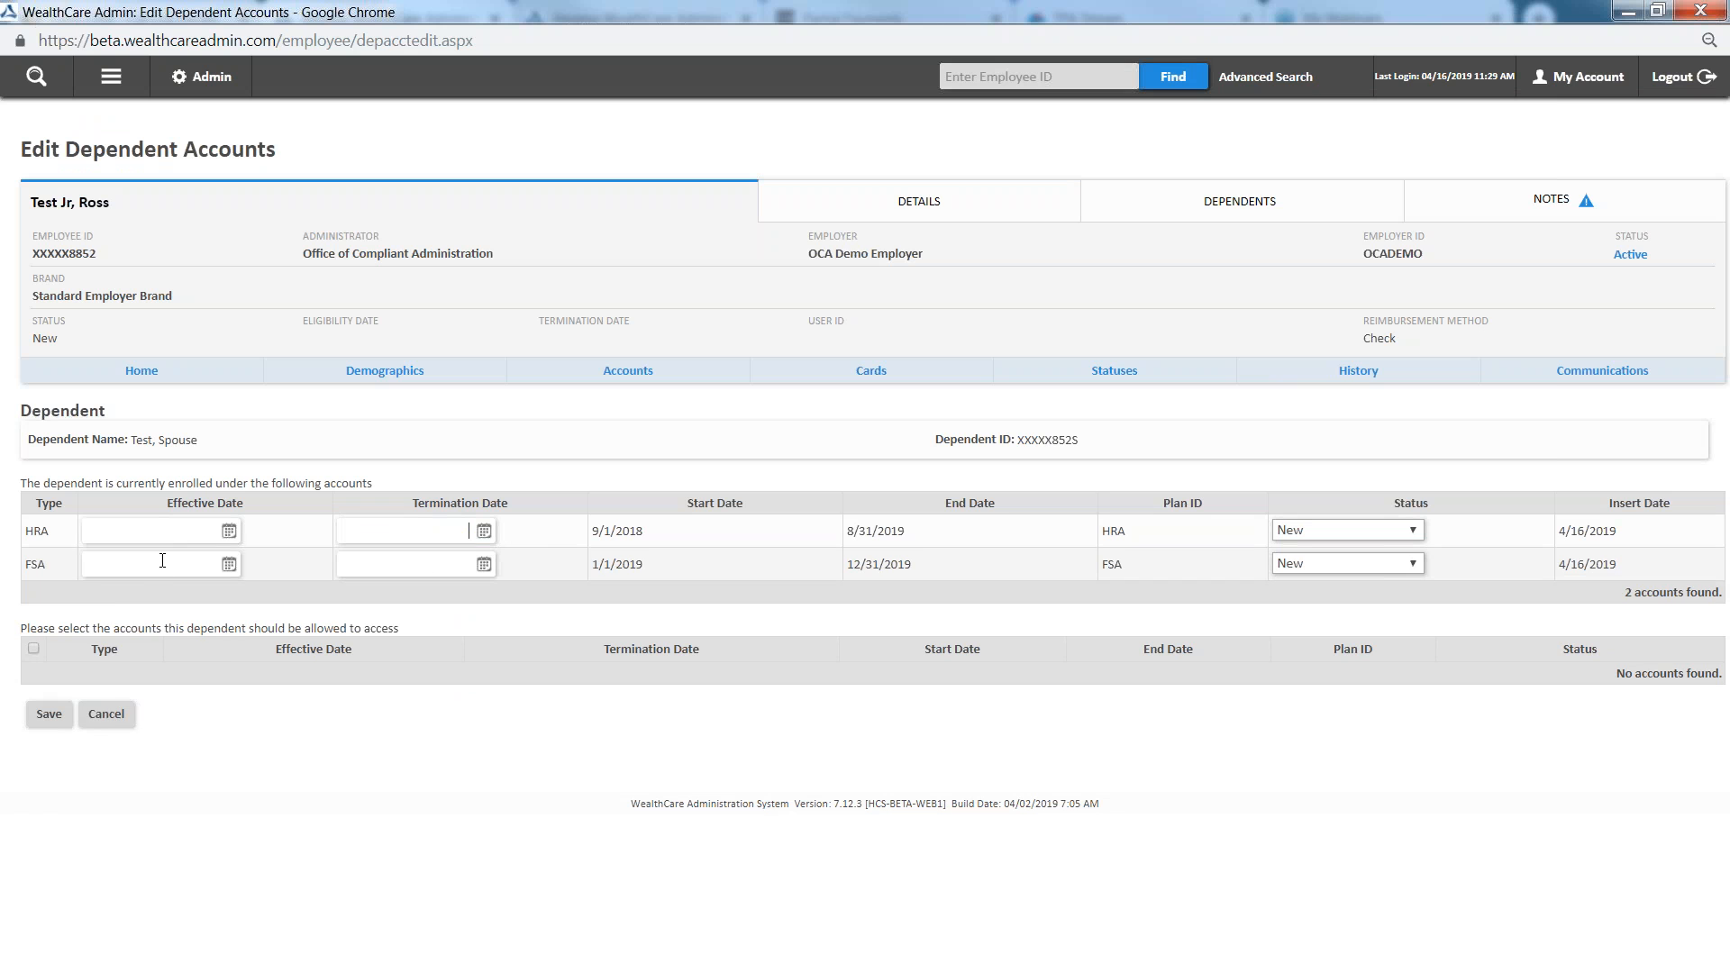
{"action": "left_click", "coordinate": [173, 537]}
{"action": "type", "text": "03012019"}
{"action": "left_click", "coordinate": [359, 772]}
Move the 3/1/2019 date from HRA effective date back to termination date, try to save, and cancel the edit
{"action": "triple_click", "coordinate": [174, 531]}
{"action": "key", "text": "BackSpace"}
{"action": "left_click", "coordinate": [410, 530]}
{"action": "type", "text": "03012019"}
{"action": "left_click", "coordinate": [49, 714]}
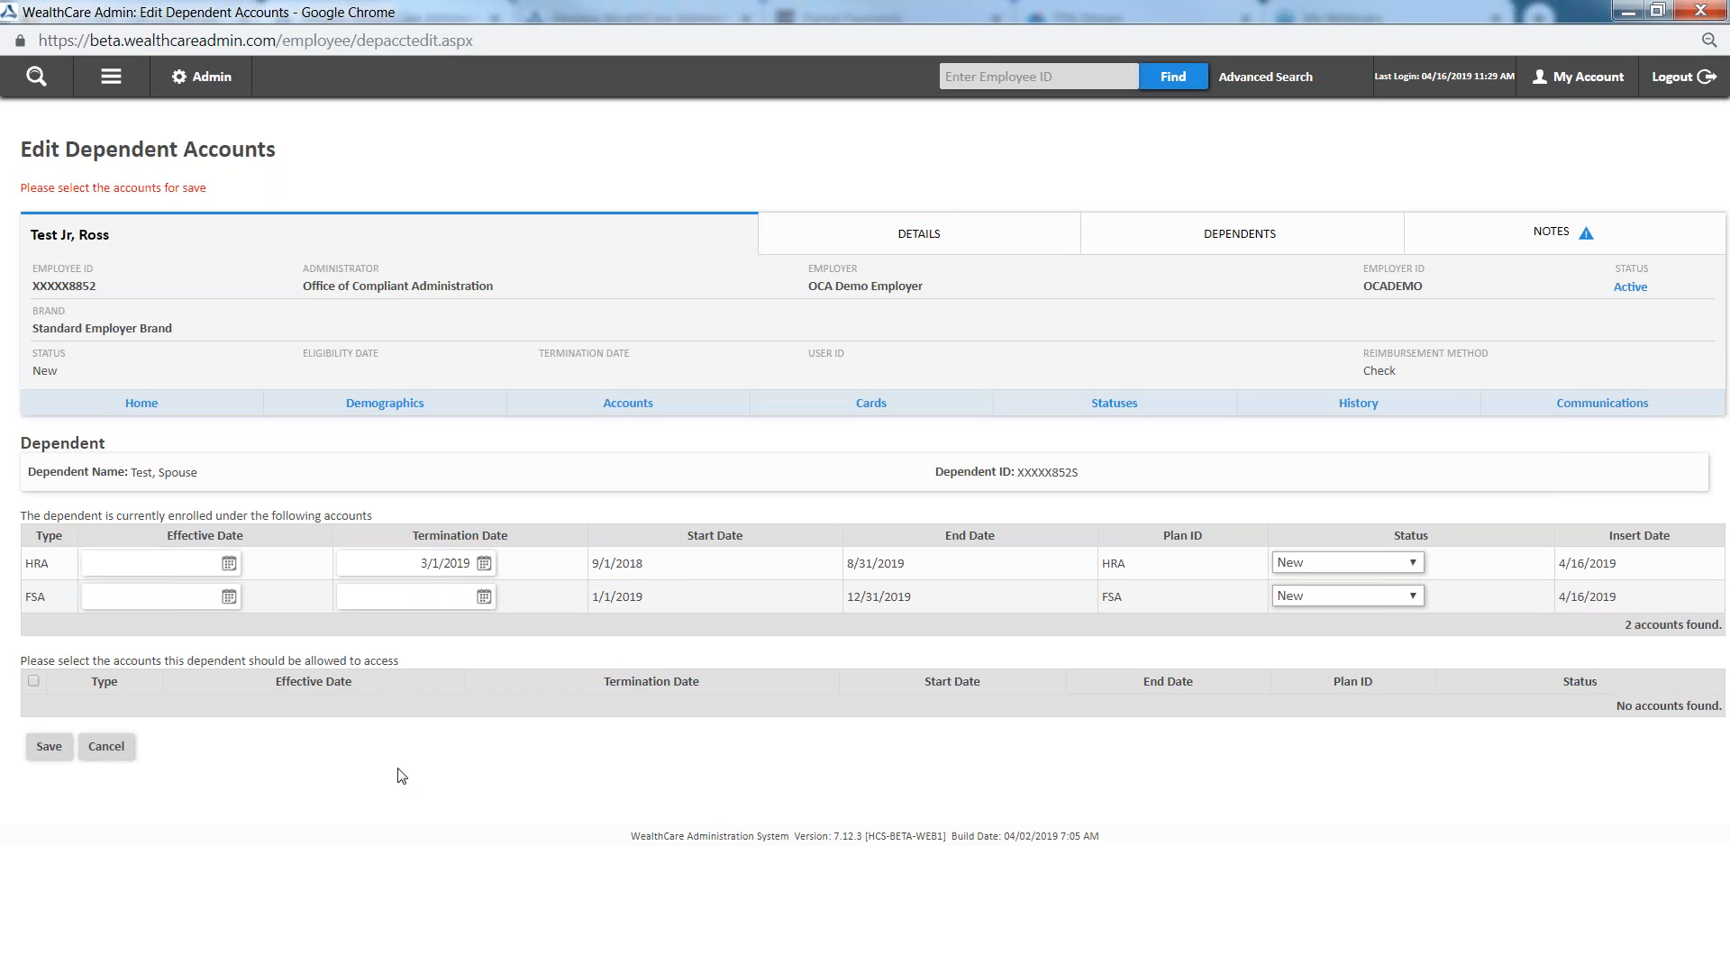
{"action": "left_click", "coordinate": [107, 748]}
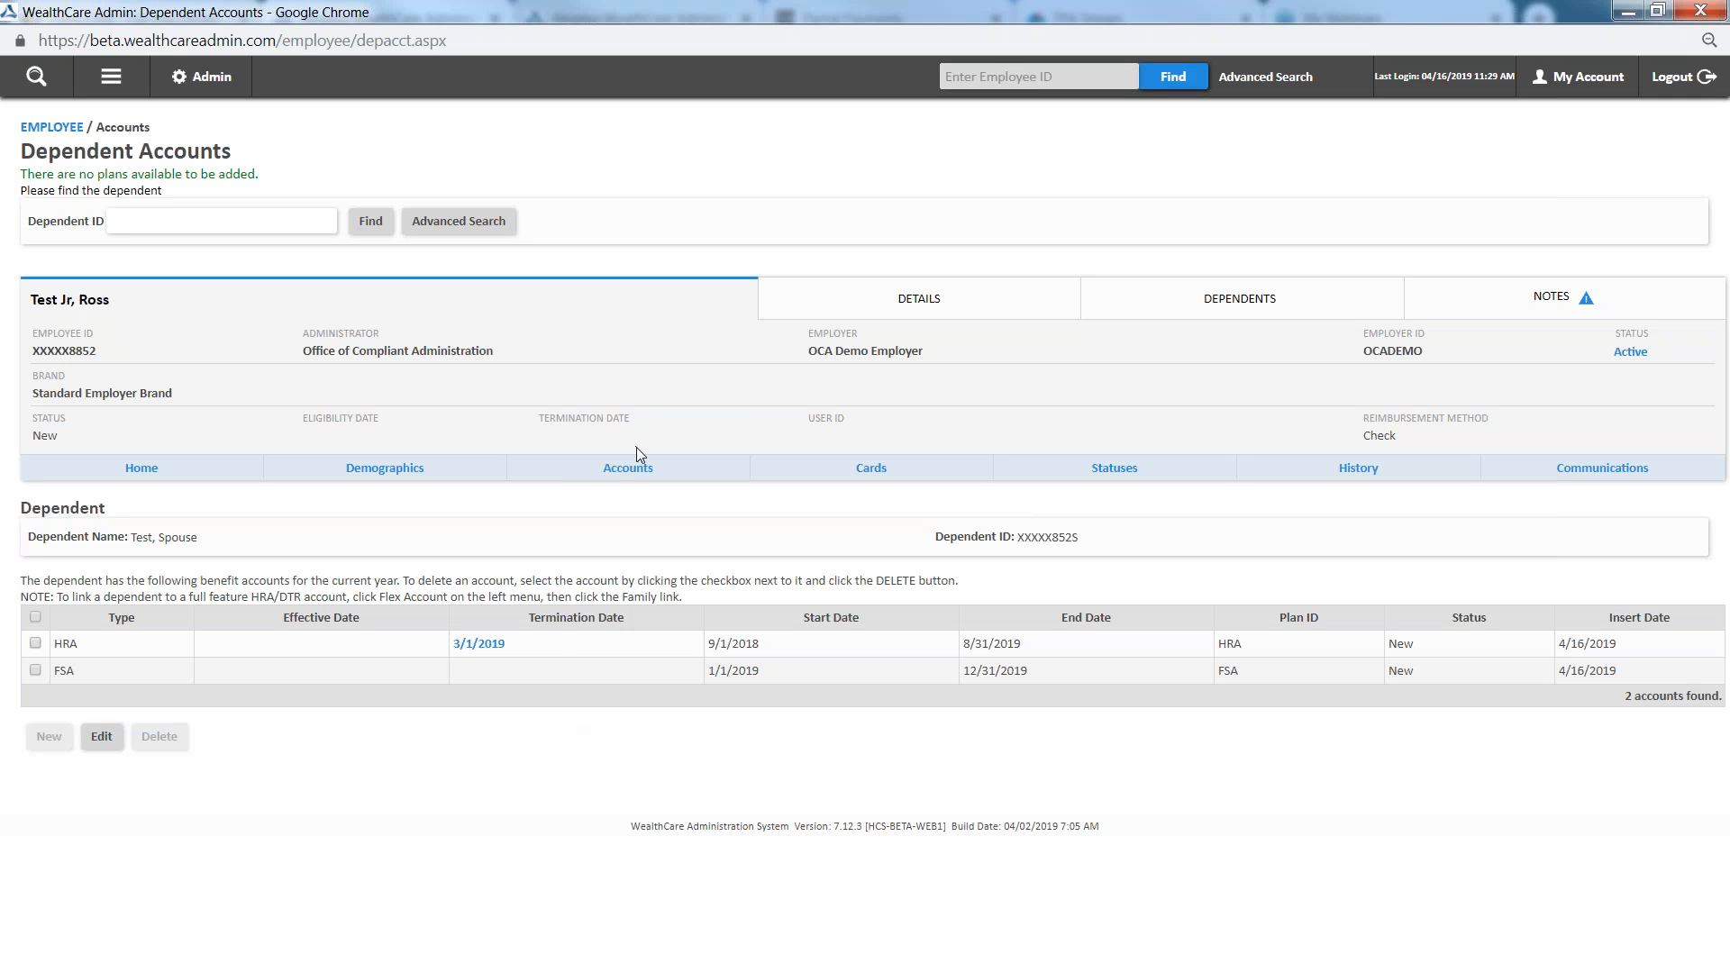
Open the employee's HRA benefit account for editing and review its details and qualified life event
{"action": "left_click", "coordinate": [634, 480]}
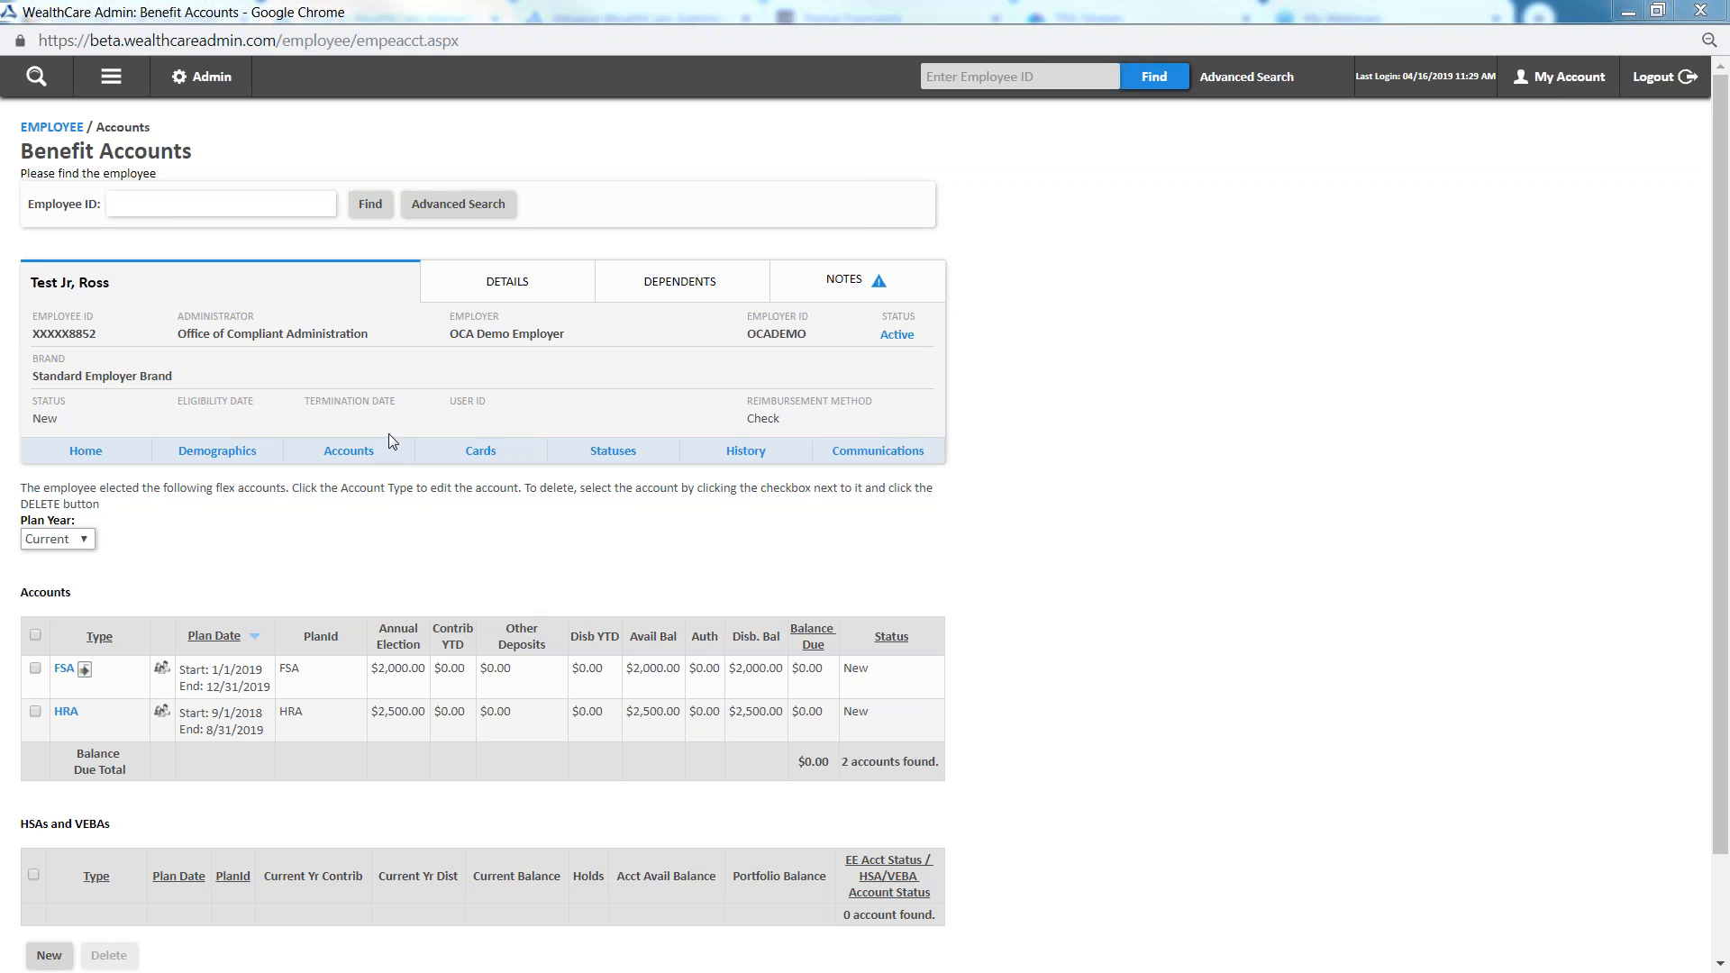
{"action": "left_click", "coordinate": [65, 714]}
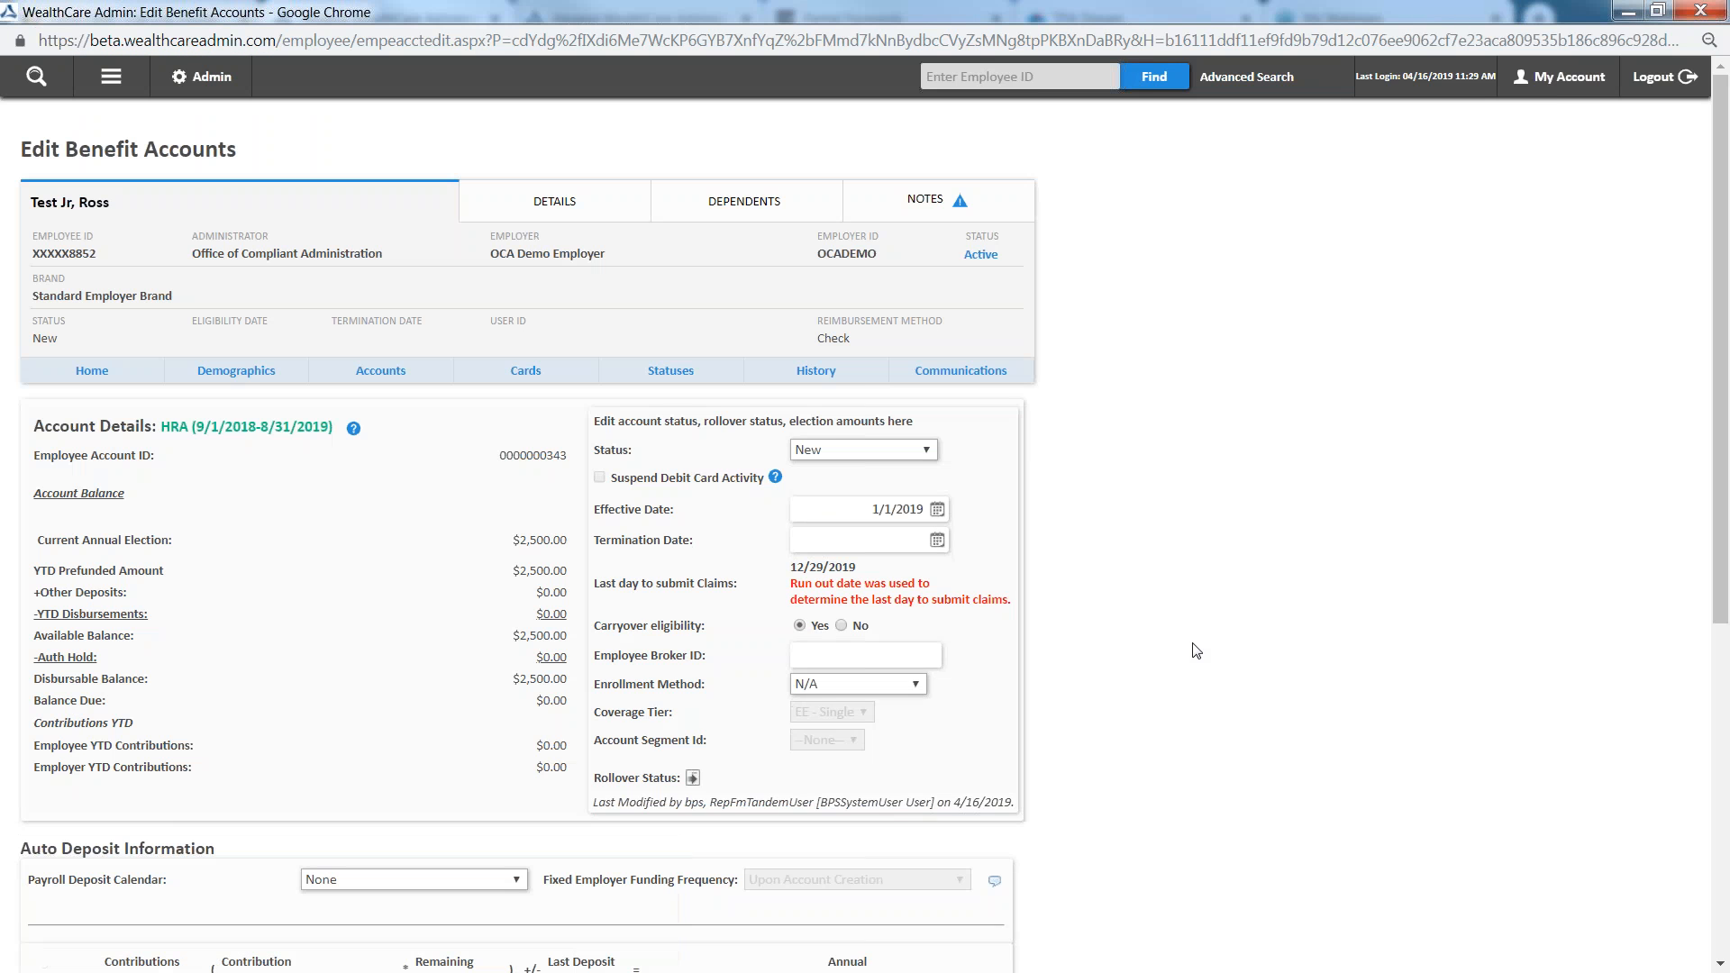
{"action": "scroll", "coordinate": [708, 715], "scroll_direction": "down", "scroll_amount": 3}
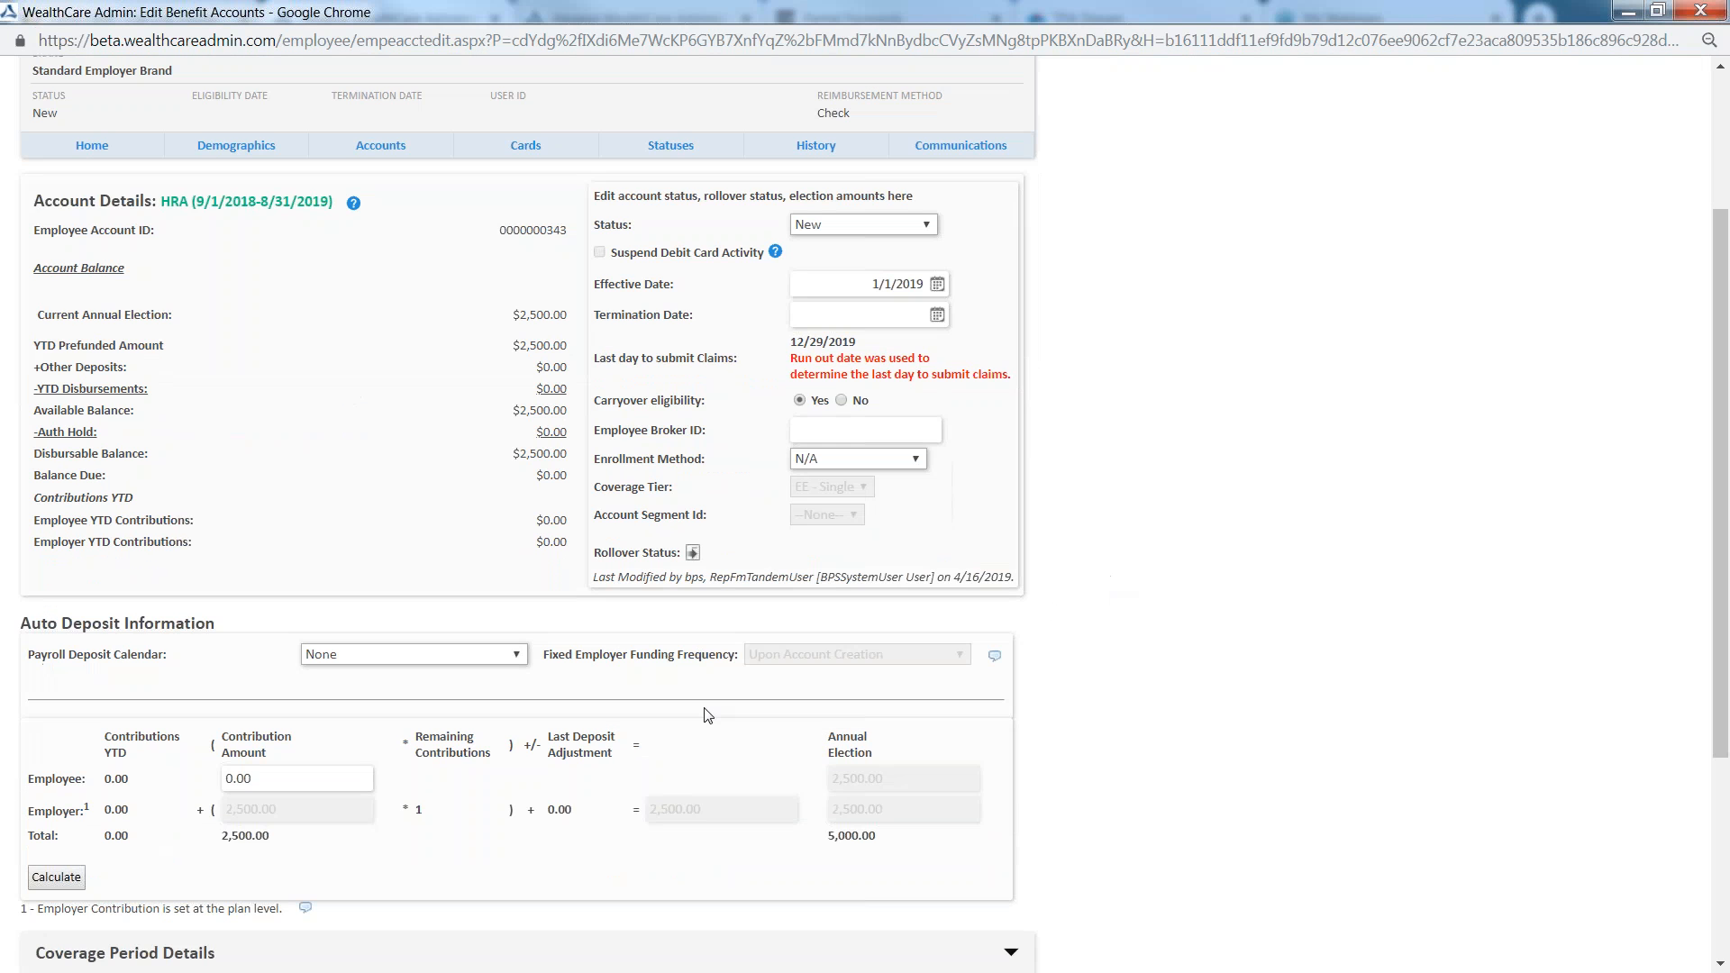
{"action": "scroll", "coordinate": [708, 714], "scroll_direction": "down", "scroll_amount": 4}
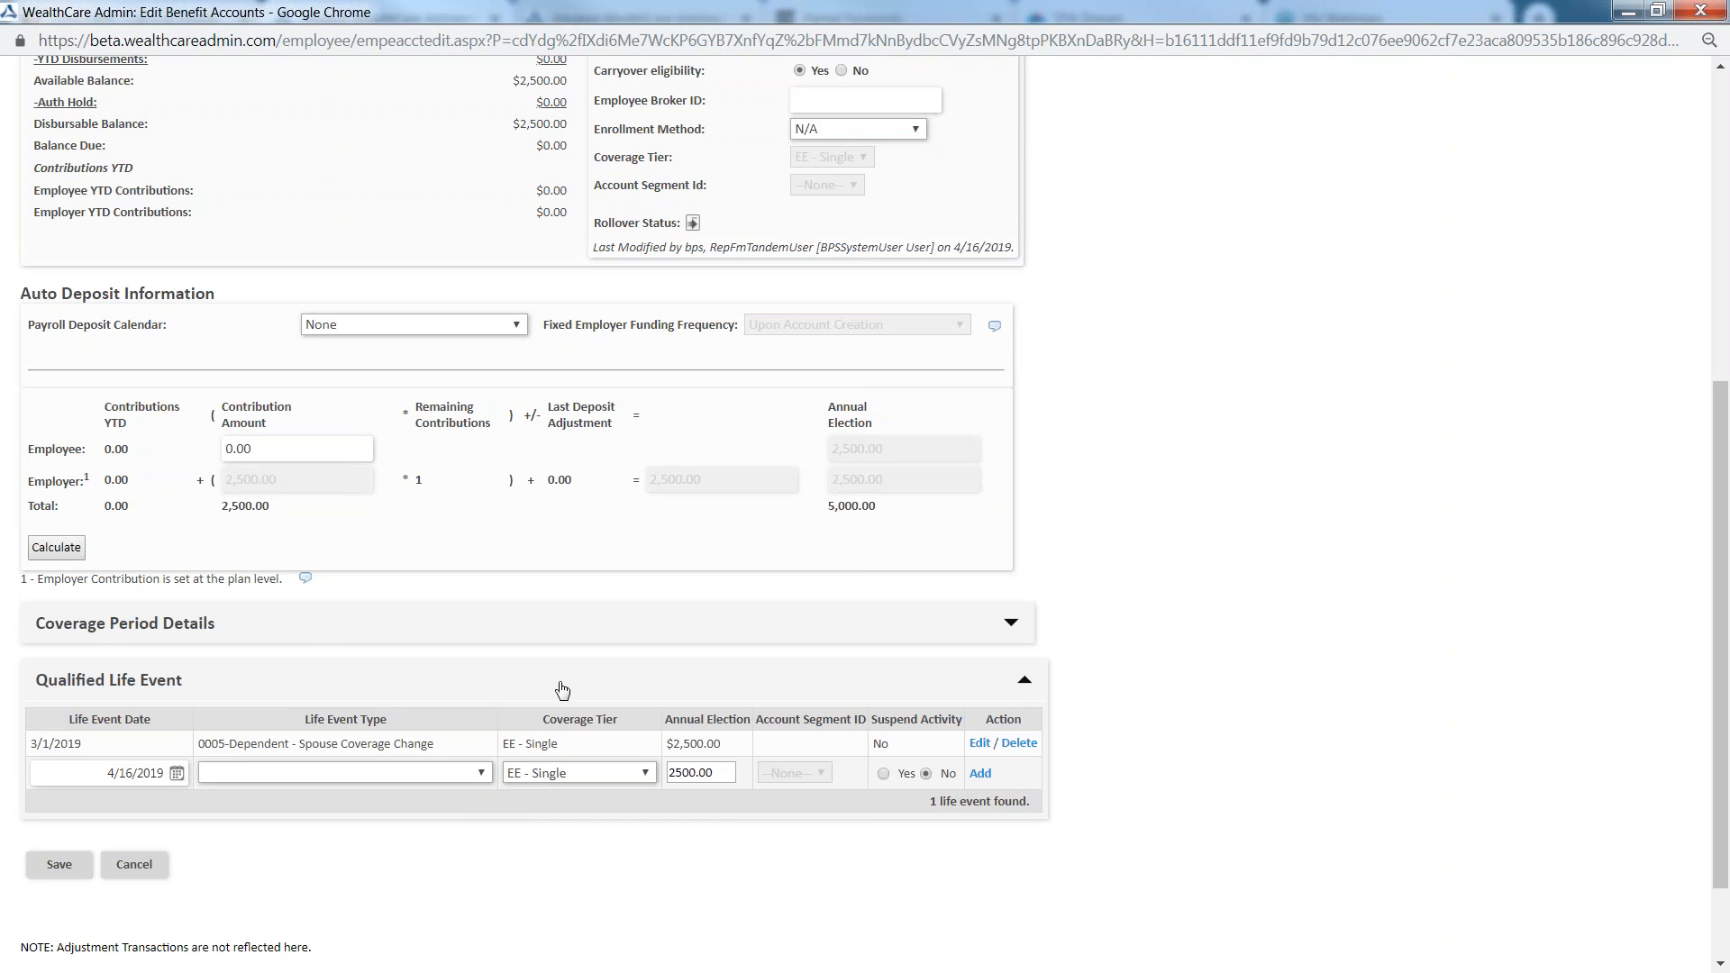
{"action": "scroll", "coordinate": [572, 688], "scroll_direction": "up", "scroll_amount": 4}
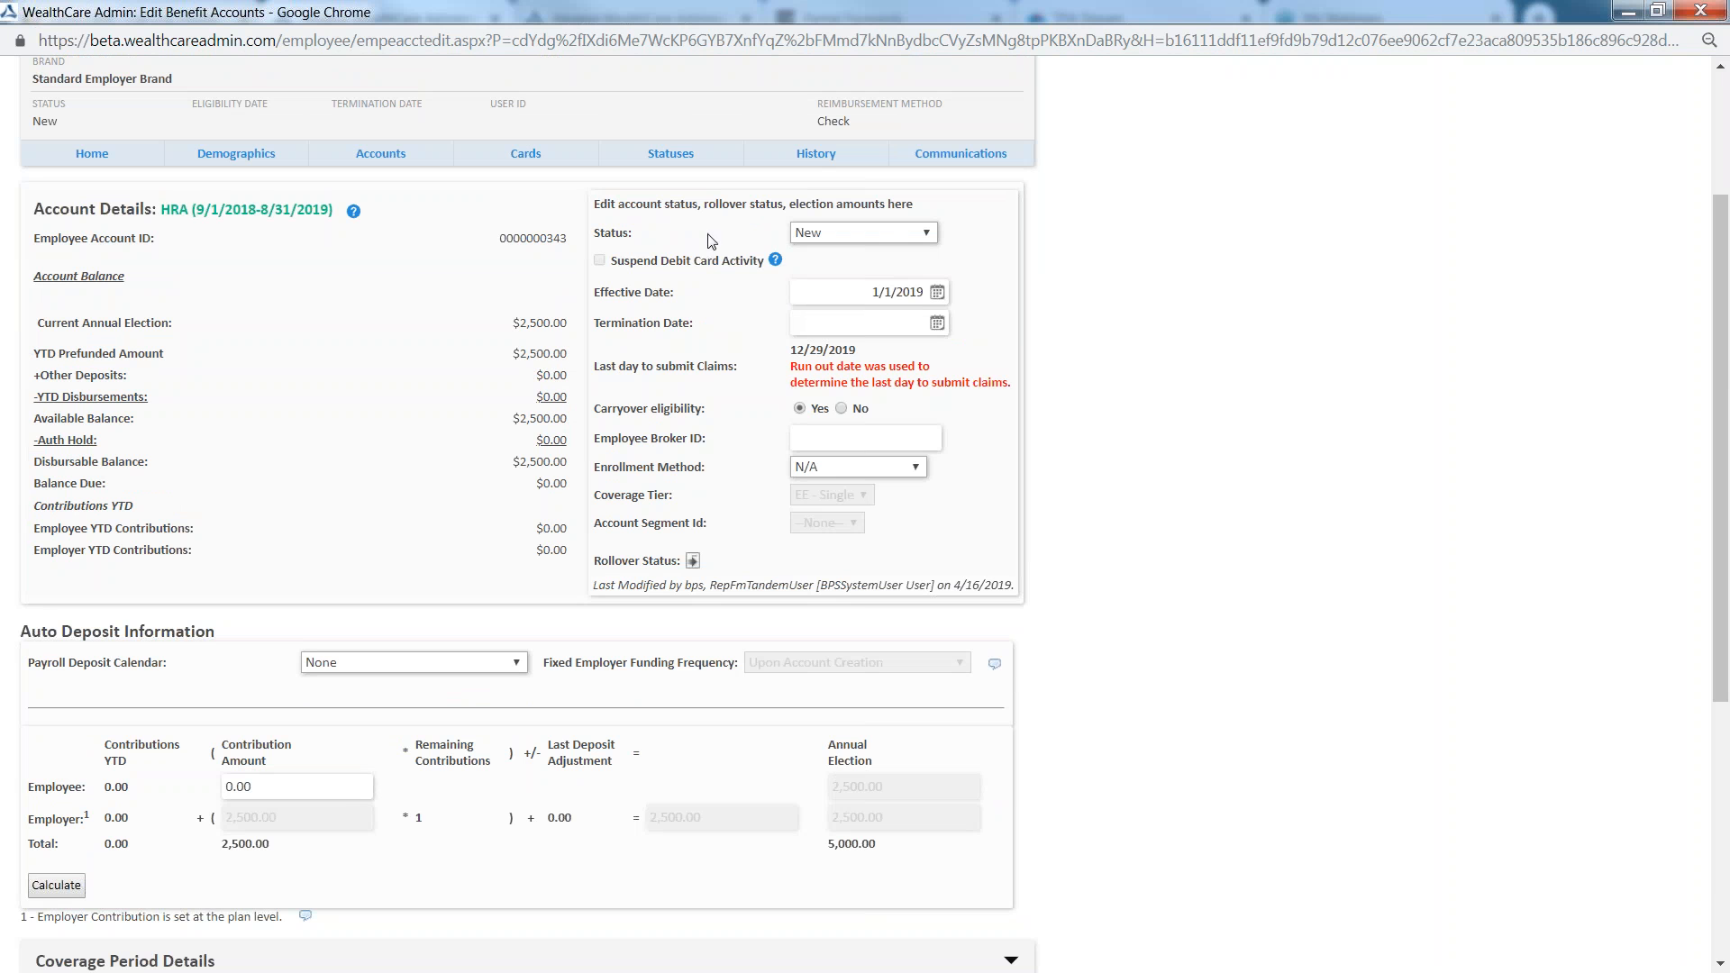
Set the HRA account's status to Terminated with a termination date of 4/30/2019, and save the account
{"action": "left_click", "coordinate": [878, 235]}
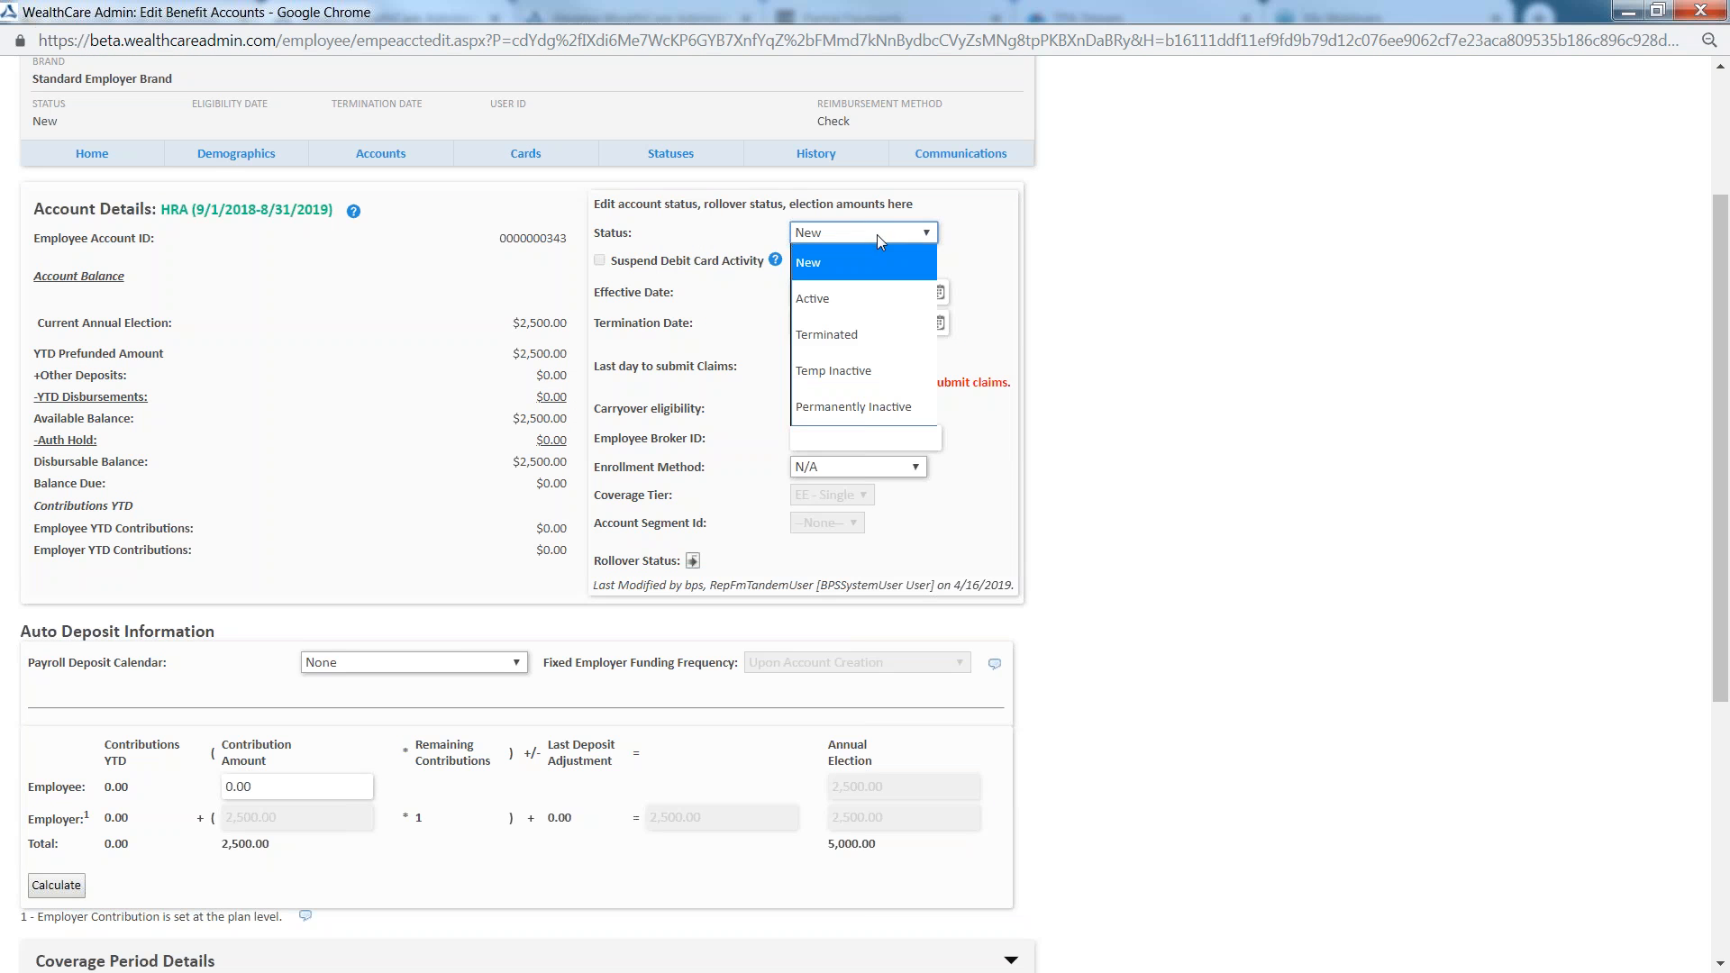
{"action": "left_click", "coordinate": [846, 334]}
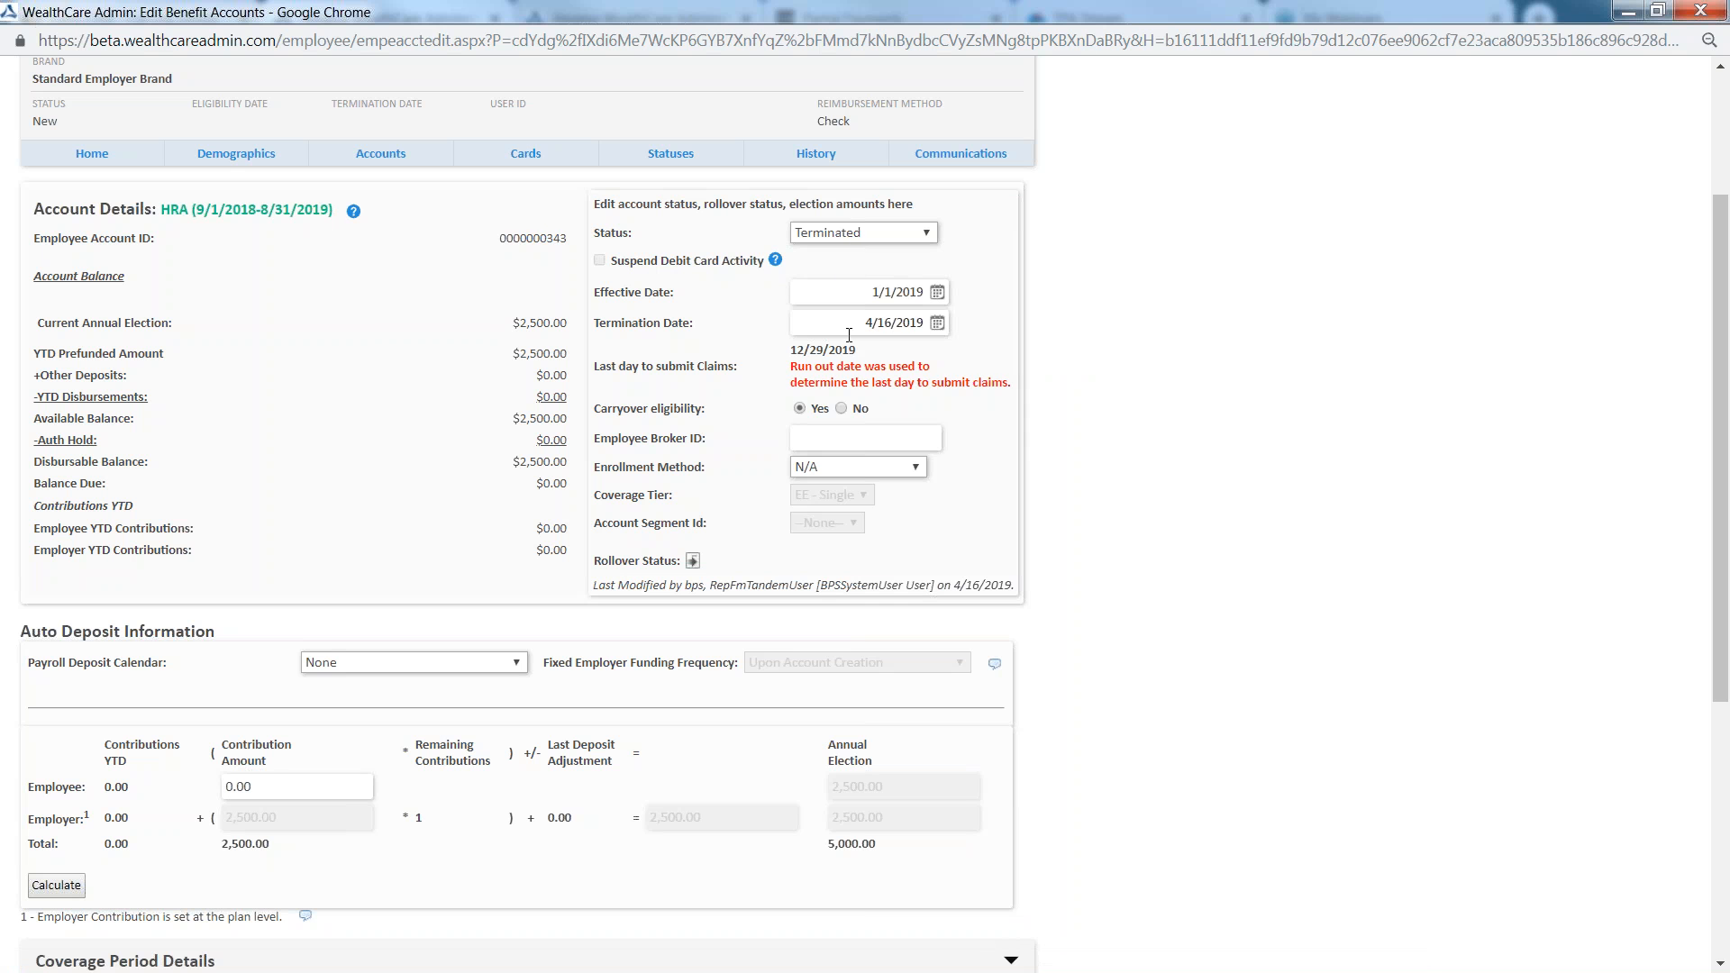
{"action": "left_click", "coordinate": [937, 324]}
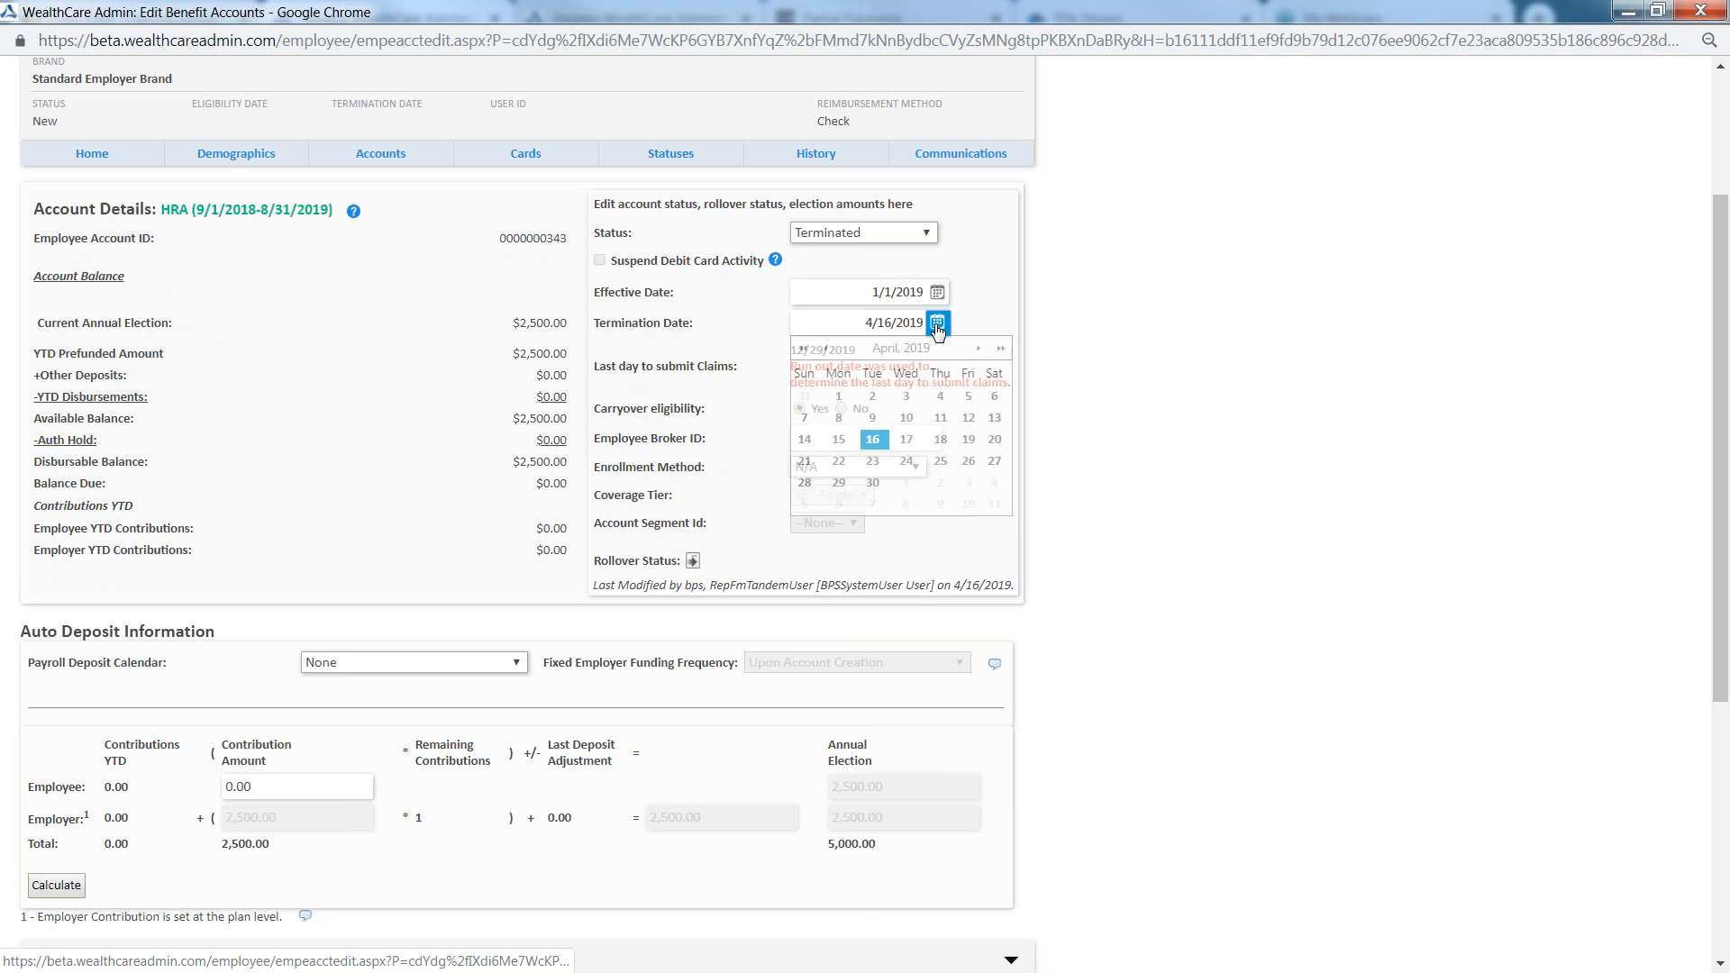
{"action": "left_click", "coordinate": [872, 484]}
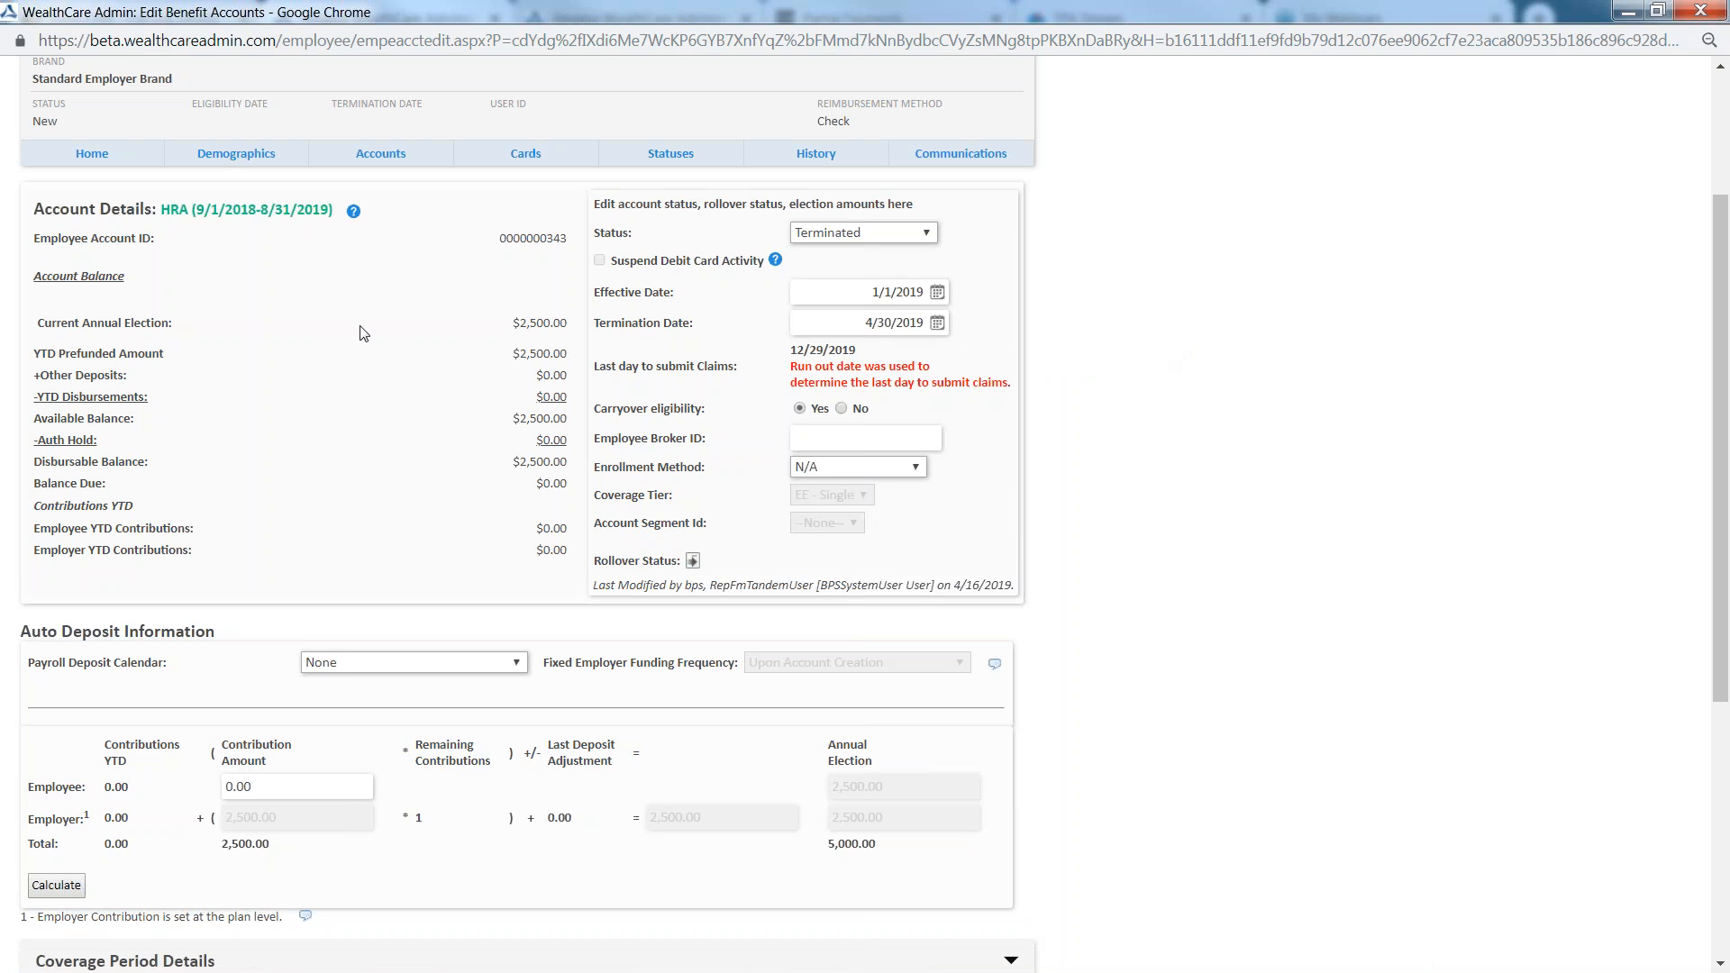
{"action": "scroll", "coordinate": [1012, 352], "scroll_direction": "down", "scroll_amount": 5}
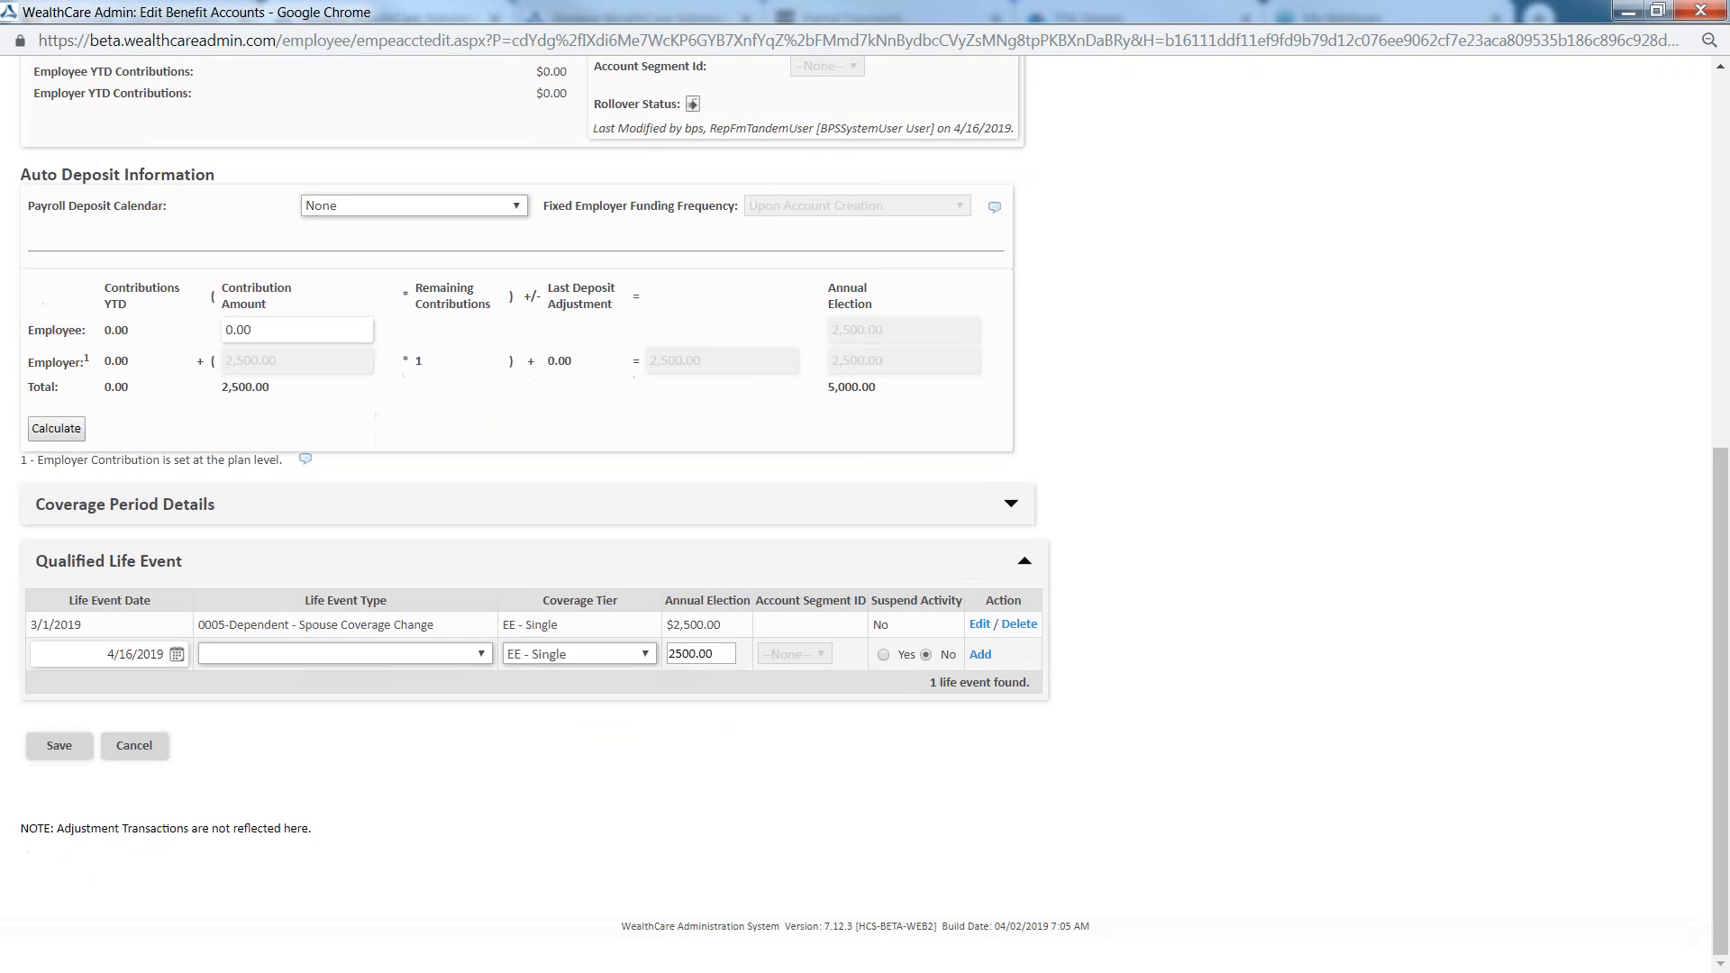
{"action": "left_click", "coordinate": [56, 747]}
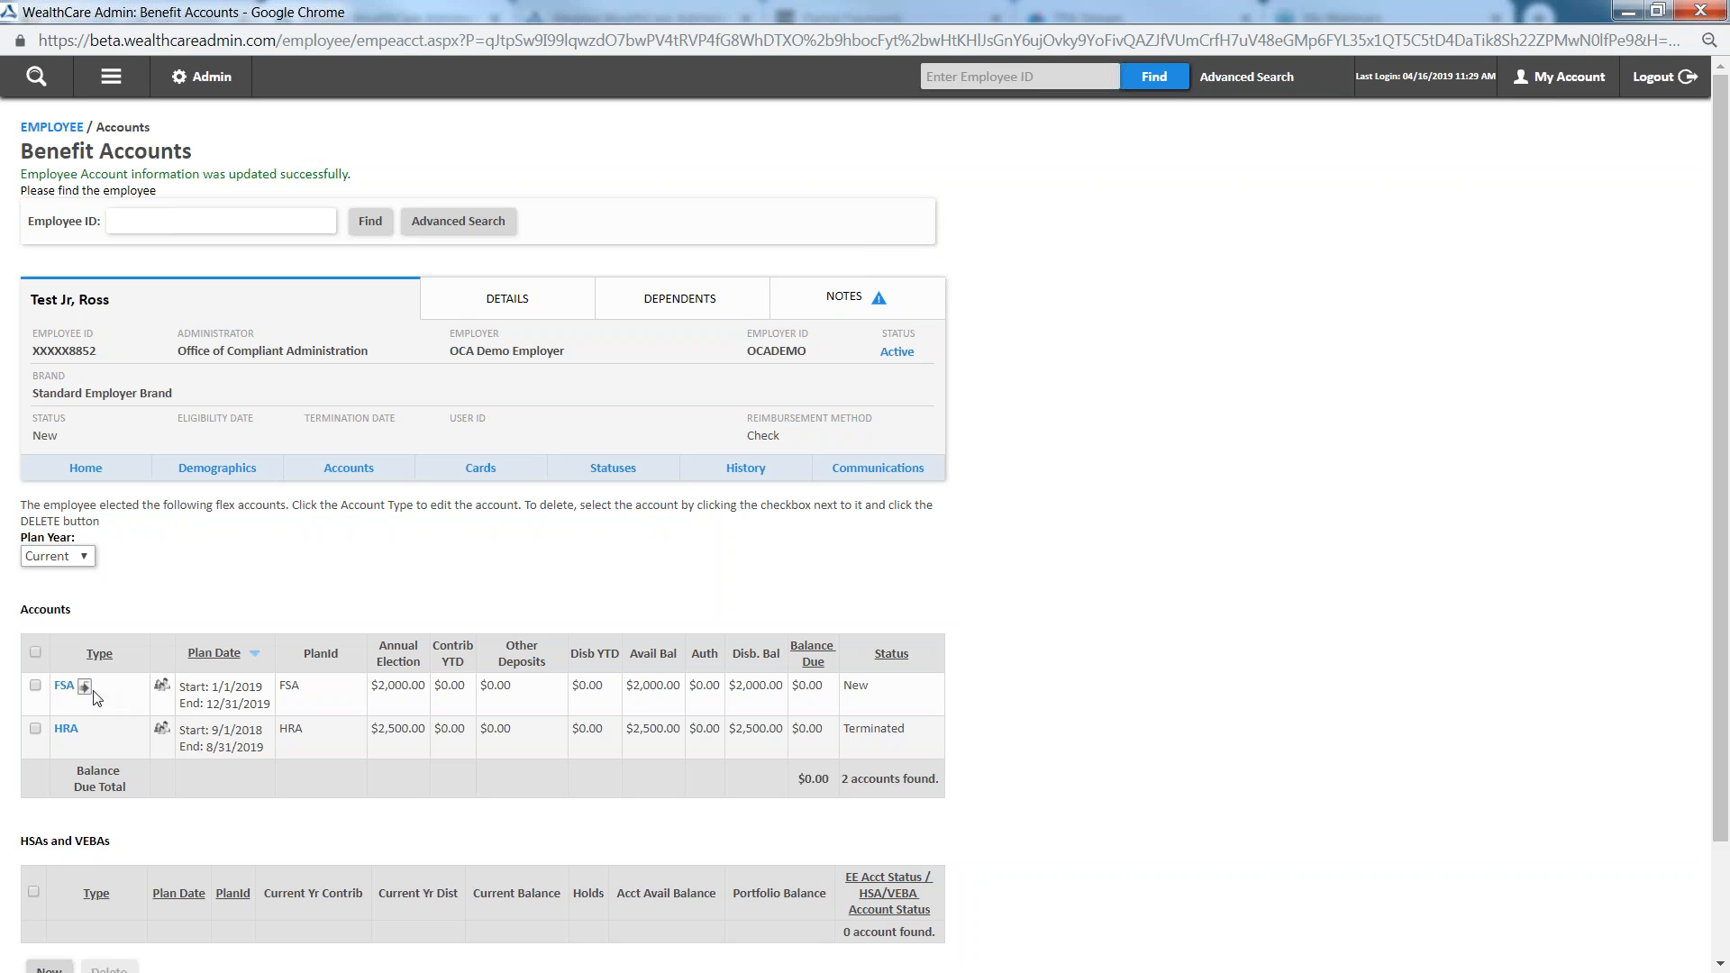
Open the FSA account, set its status to Terminated with a termination date of 4/1/2019, and save it
{"action": "mouse_move", "coordinate": [61, 694]}
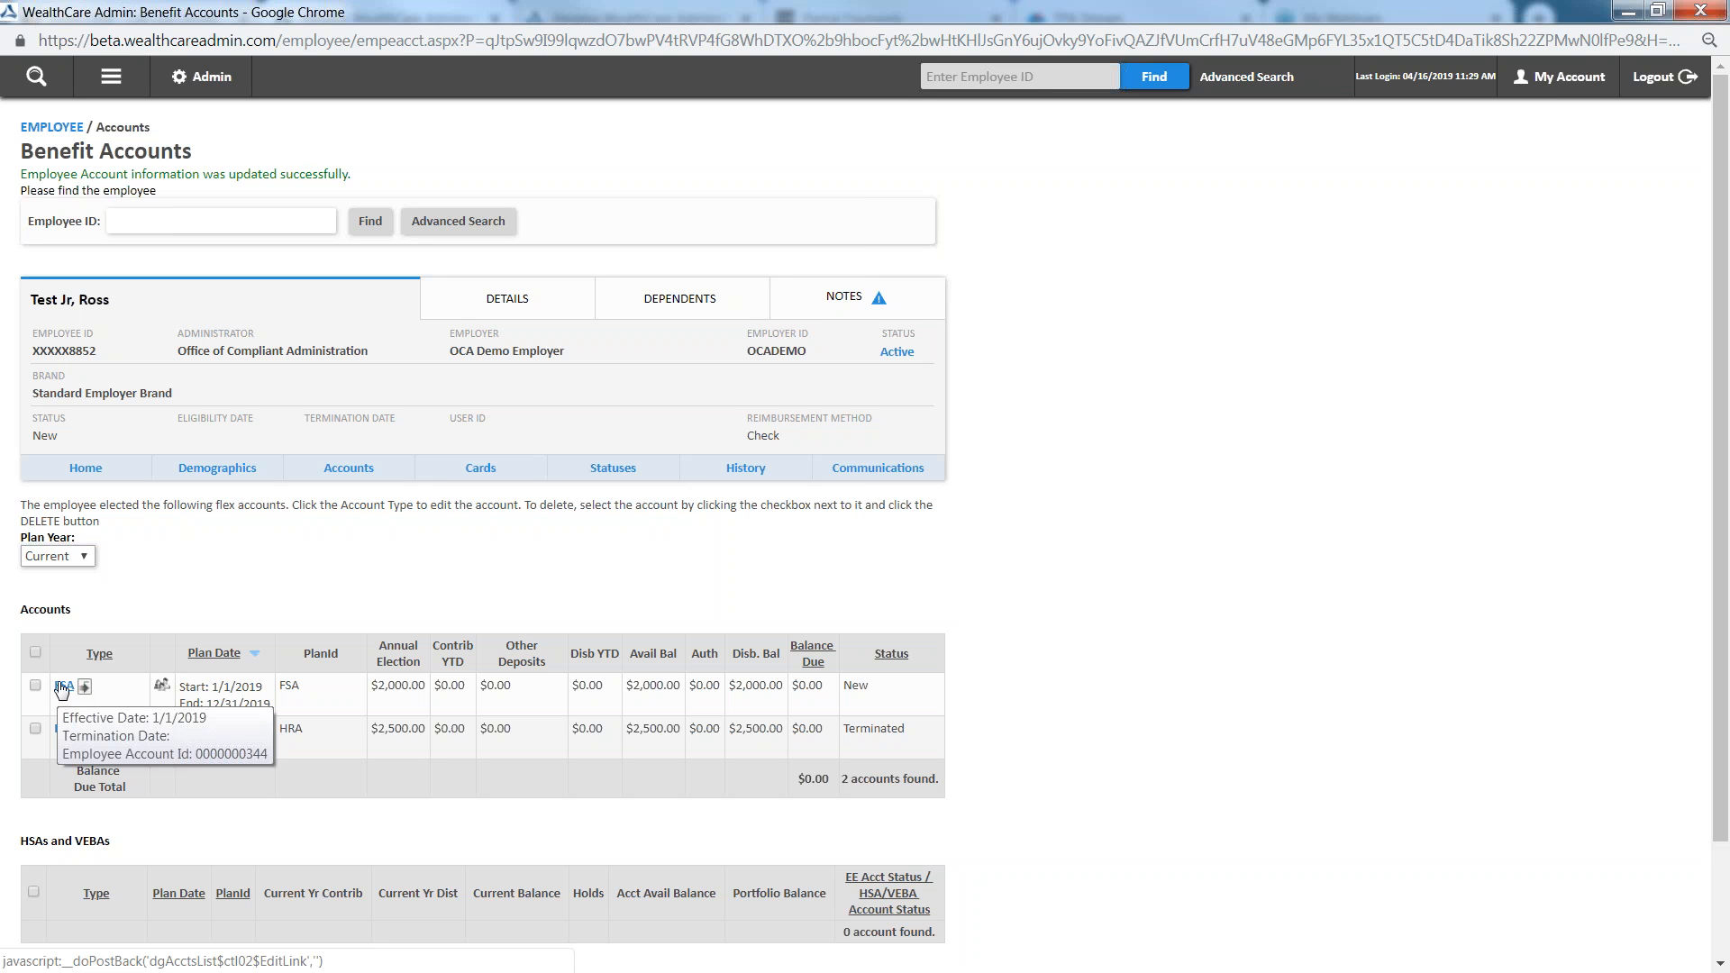
{"action": "left_click", "coordinate": [64, 688]}
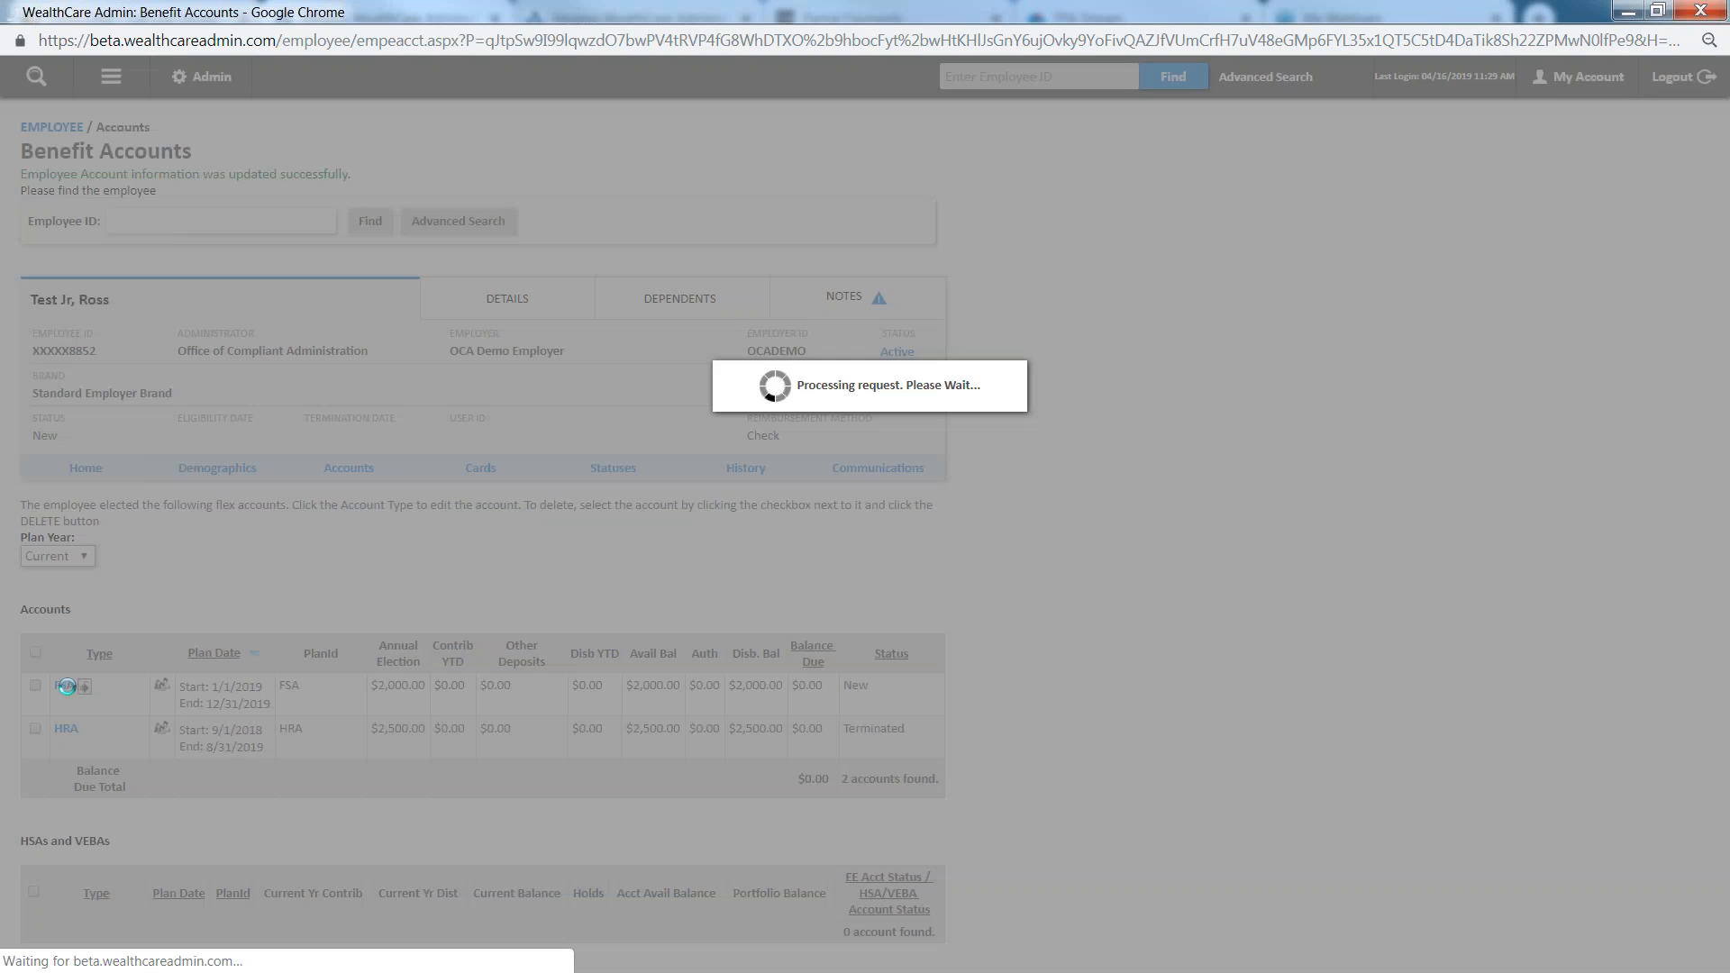
{"action": "left_click", "coordinate": [847, 451]}
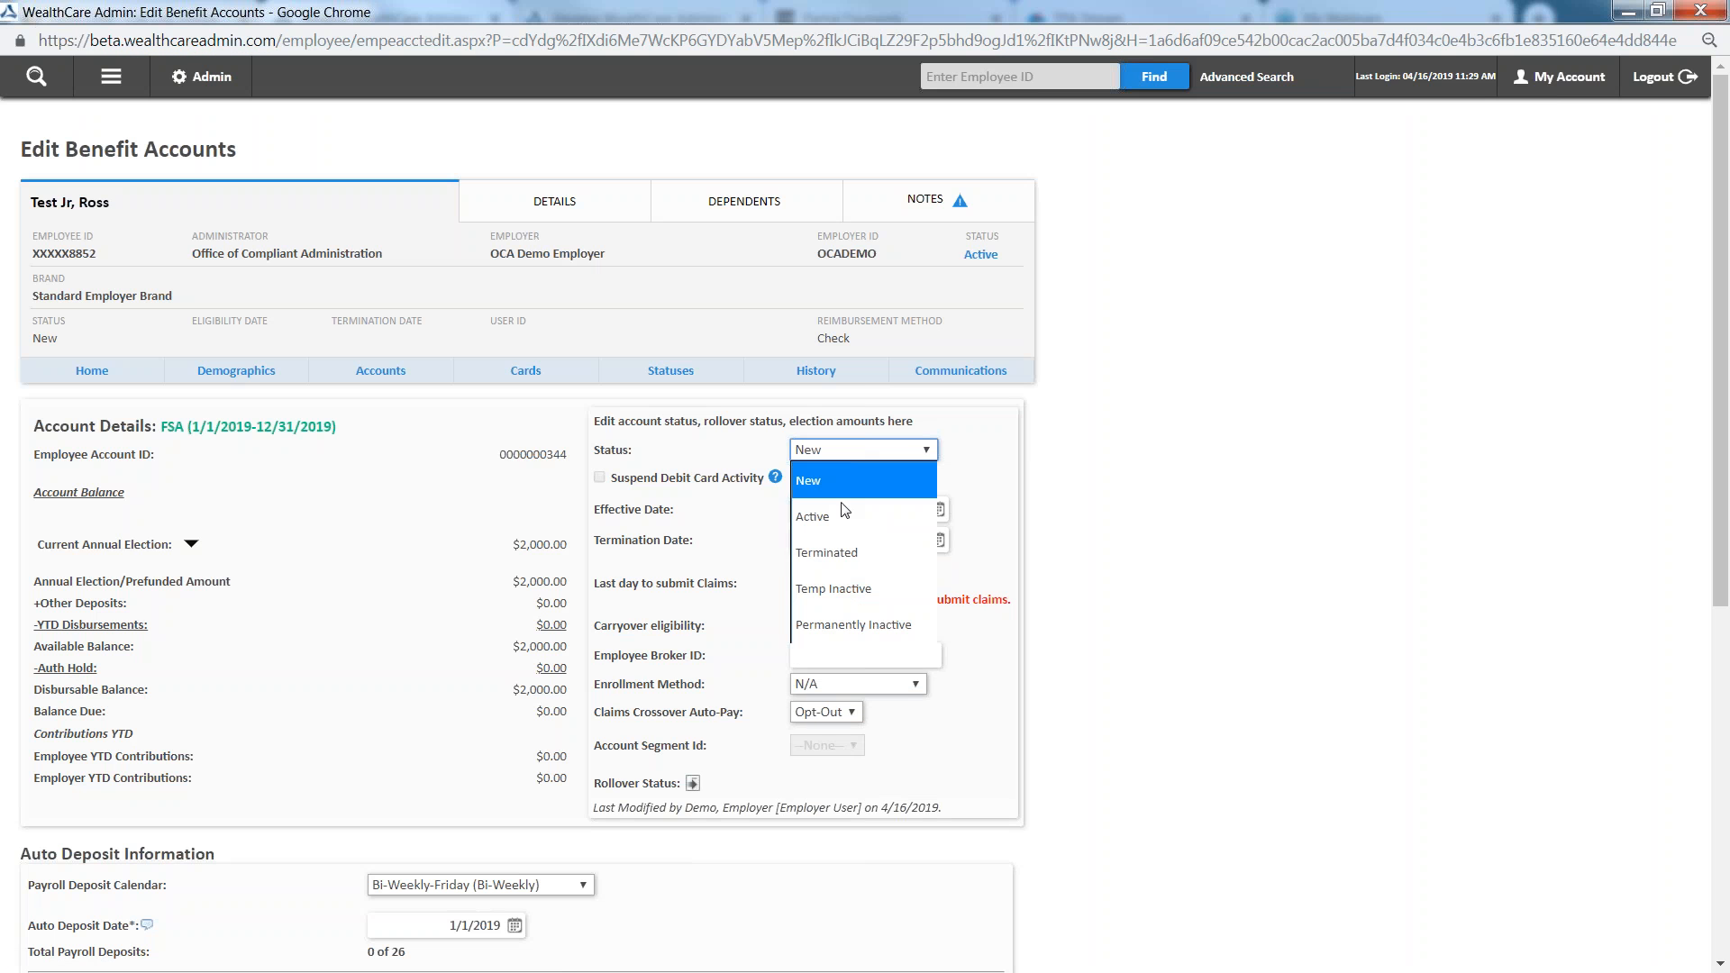
{"action": "left_click", "coordinate": [836, 554]}
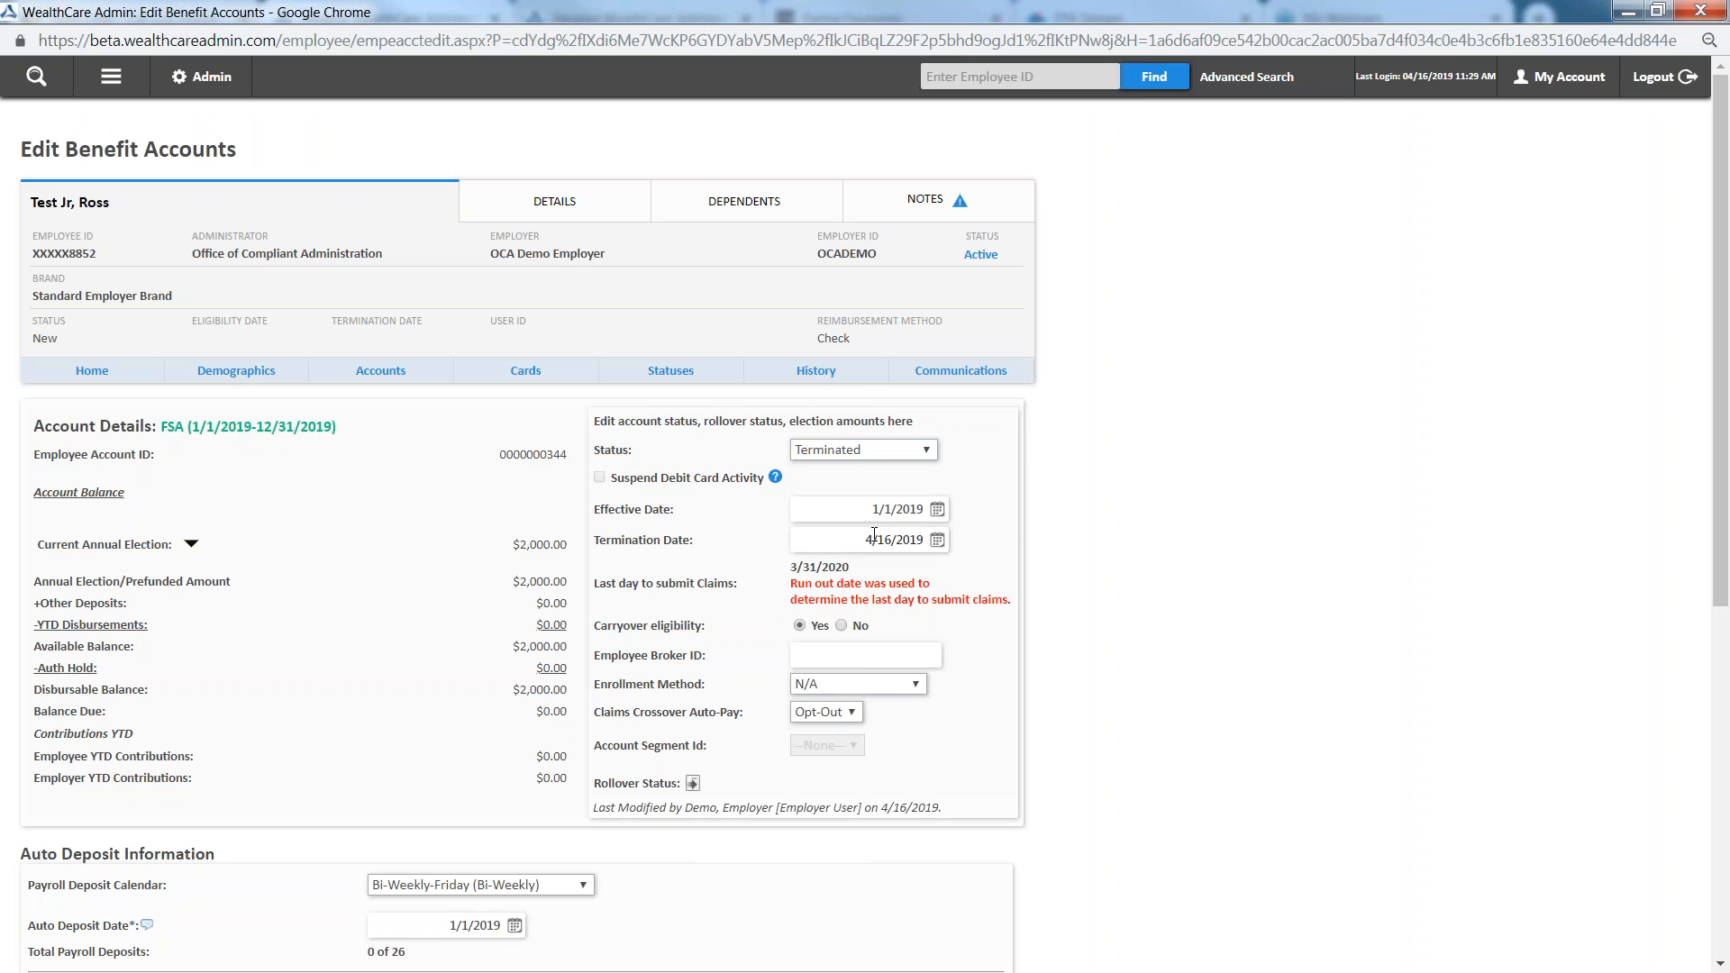
{"action": "left_click", "coordinate": [939, 541]}
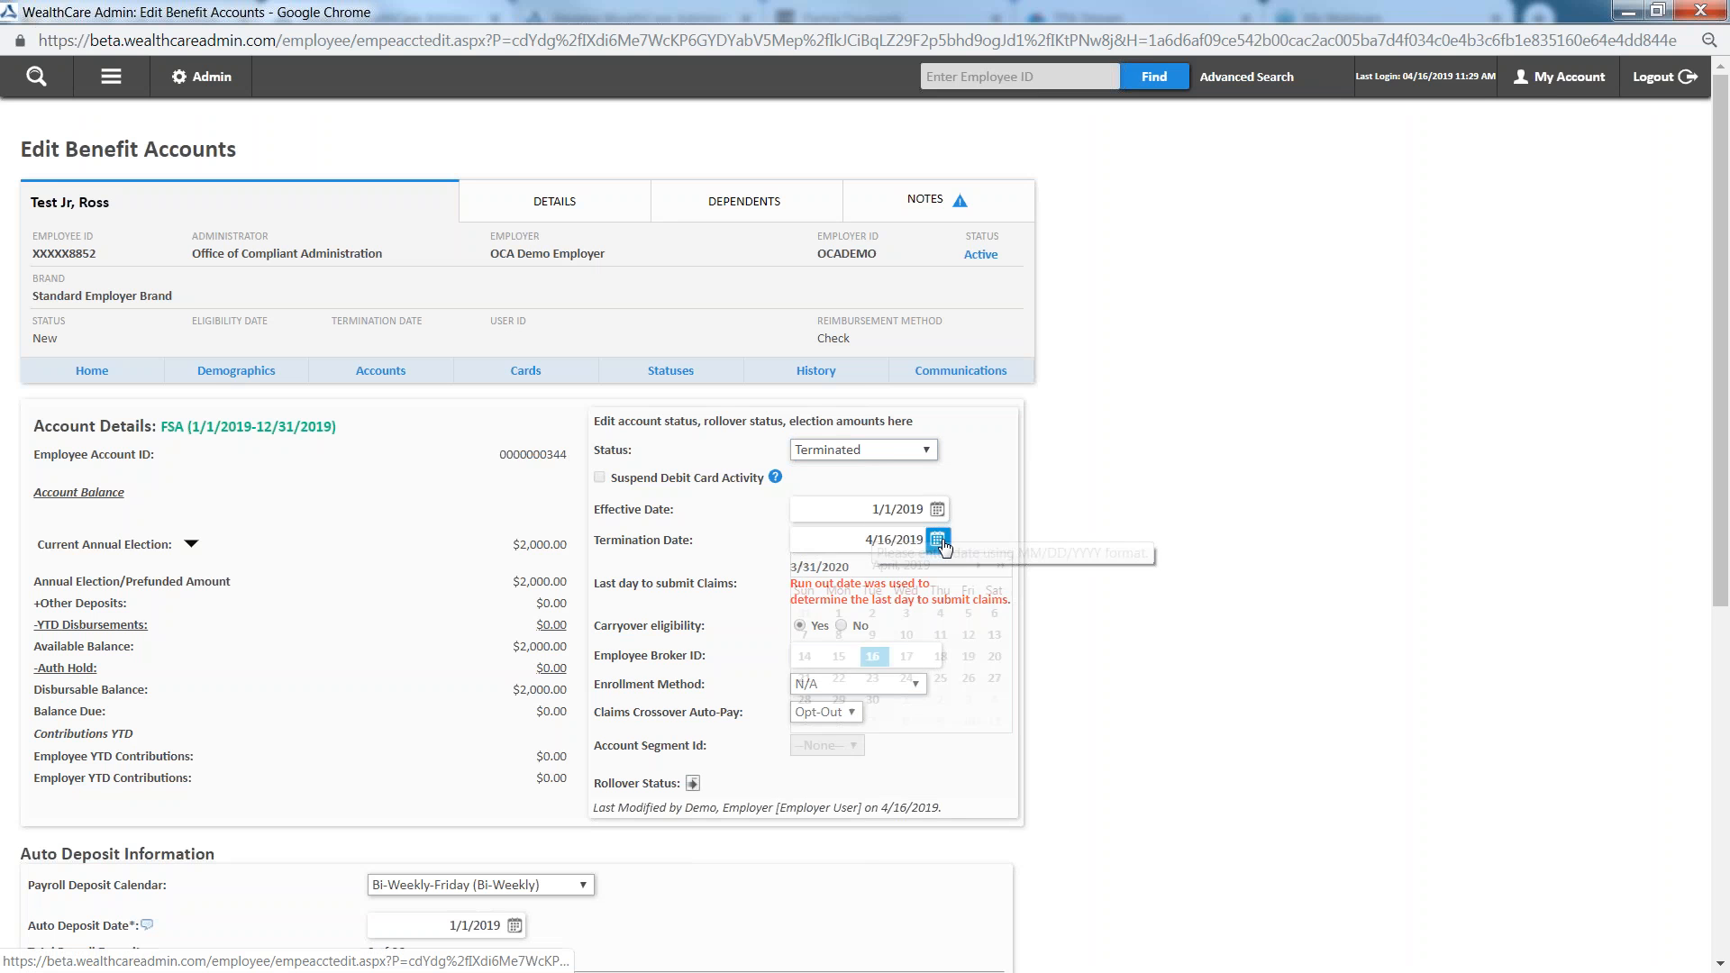
{"action": "left_click", "coordinate": [838, 614]}
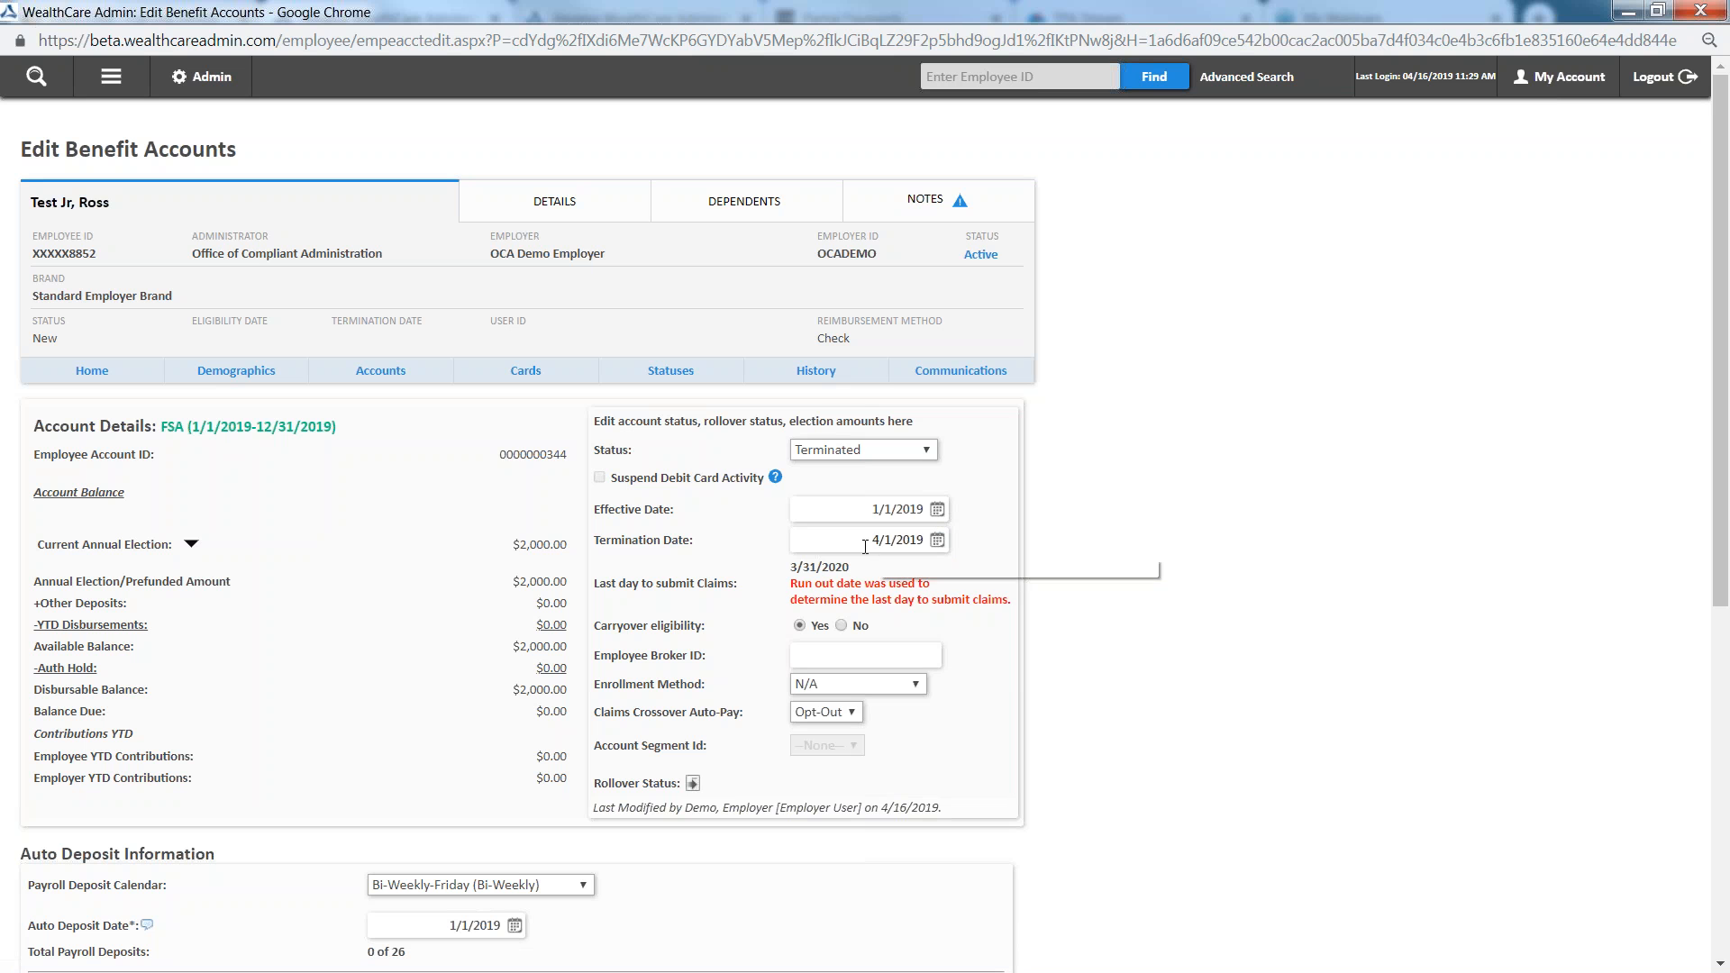
{"action": "scroll", "coordinate": [147, 559], "scroll_direction": "down", "scroll_amount": 6}
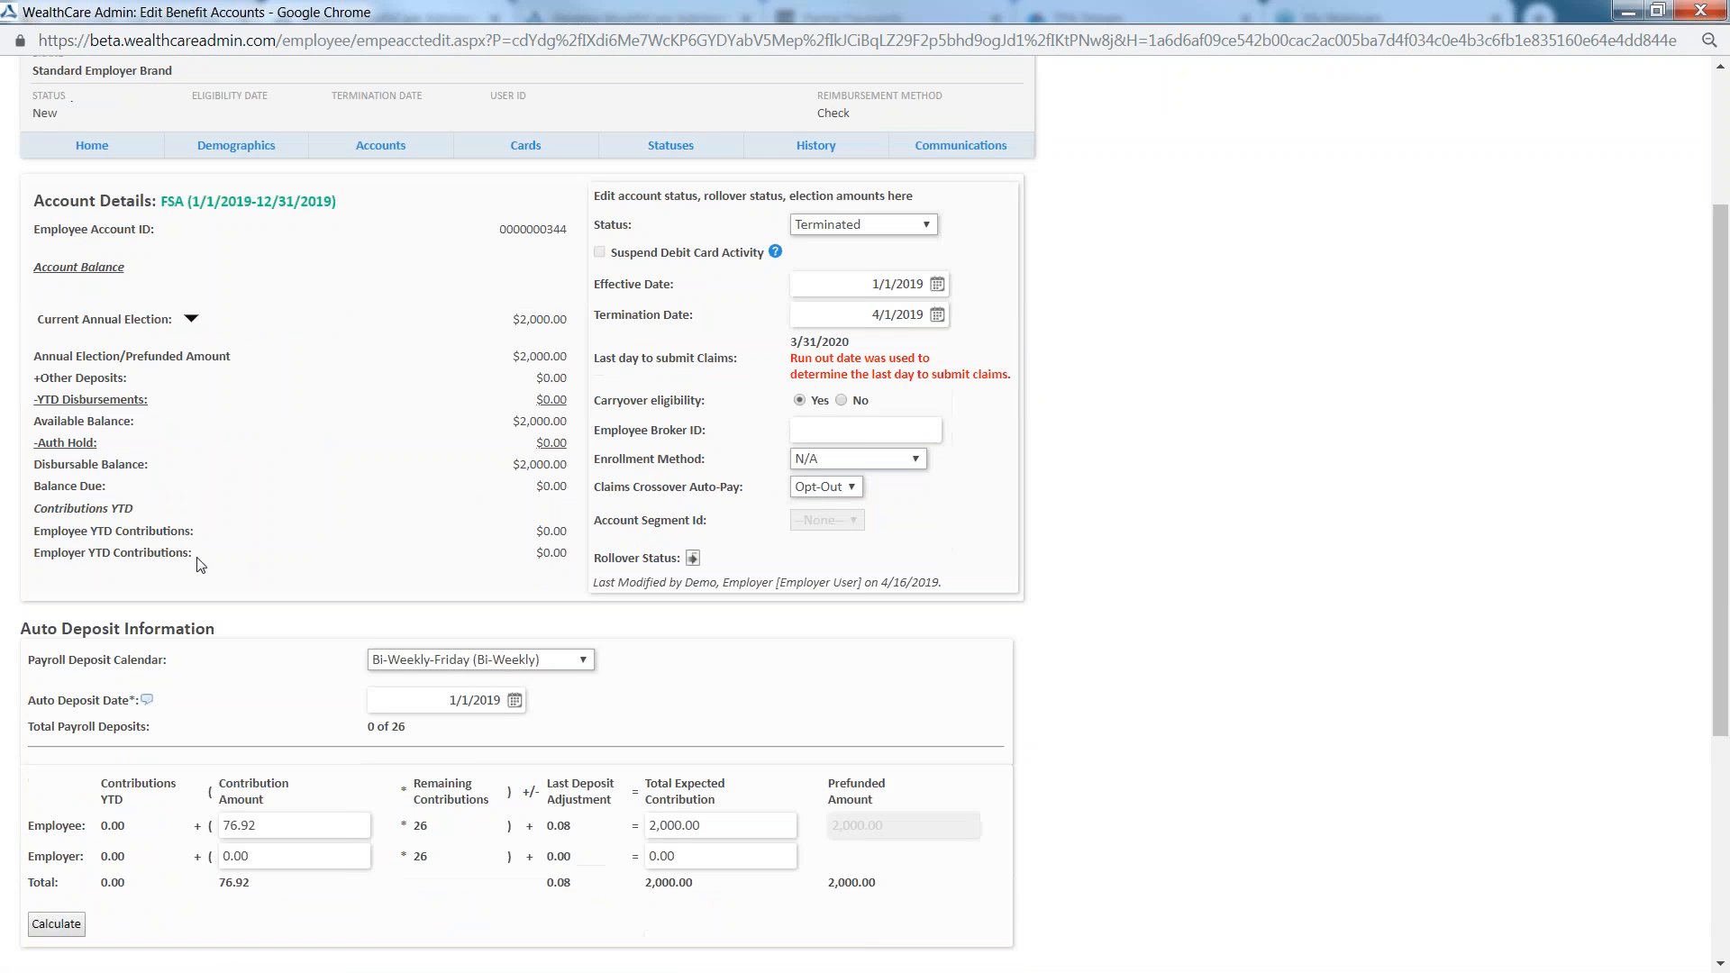
{"action": "left_click", "coordinate": [56, 786]}
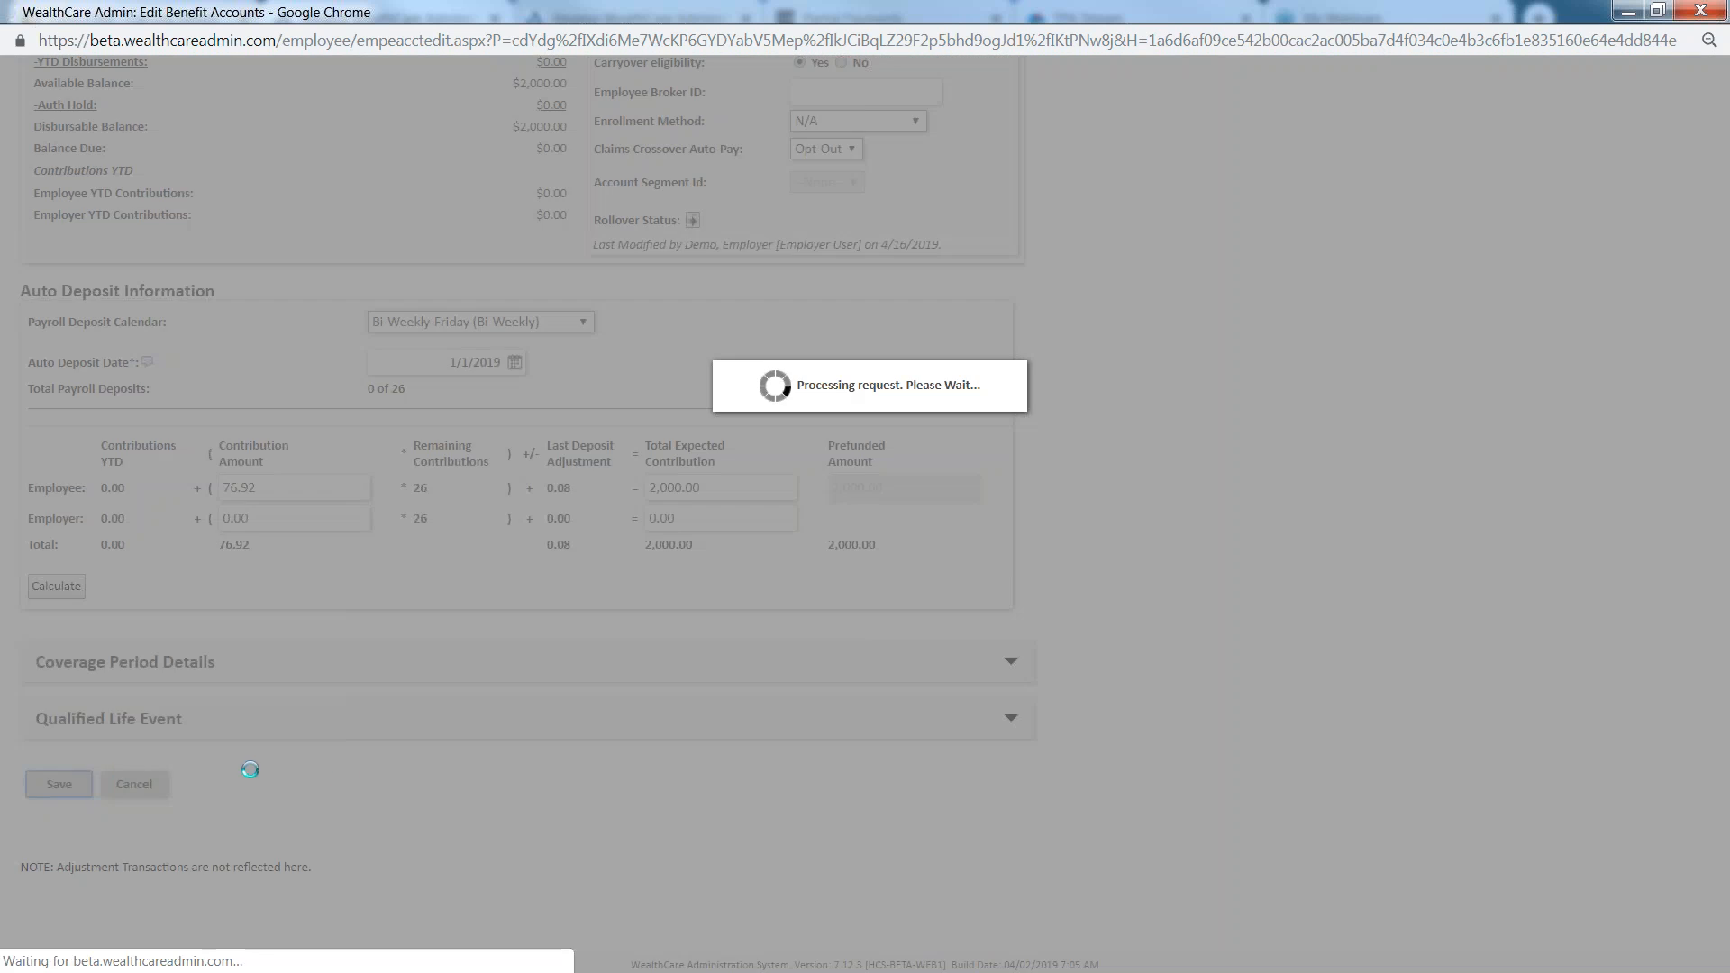
{"action": "scroll", "coordinate": [878, 574], "scroll_direction": "down", "scroll_amount": 2}
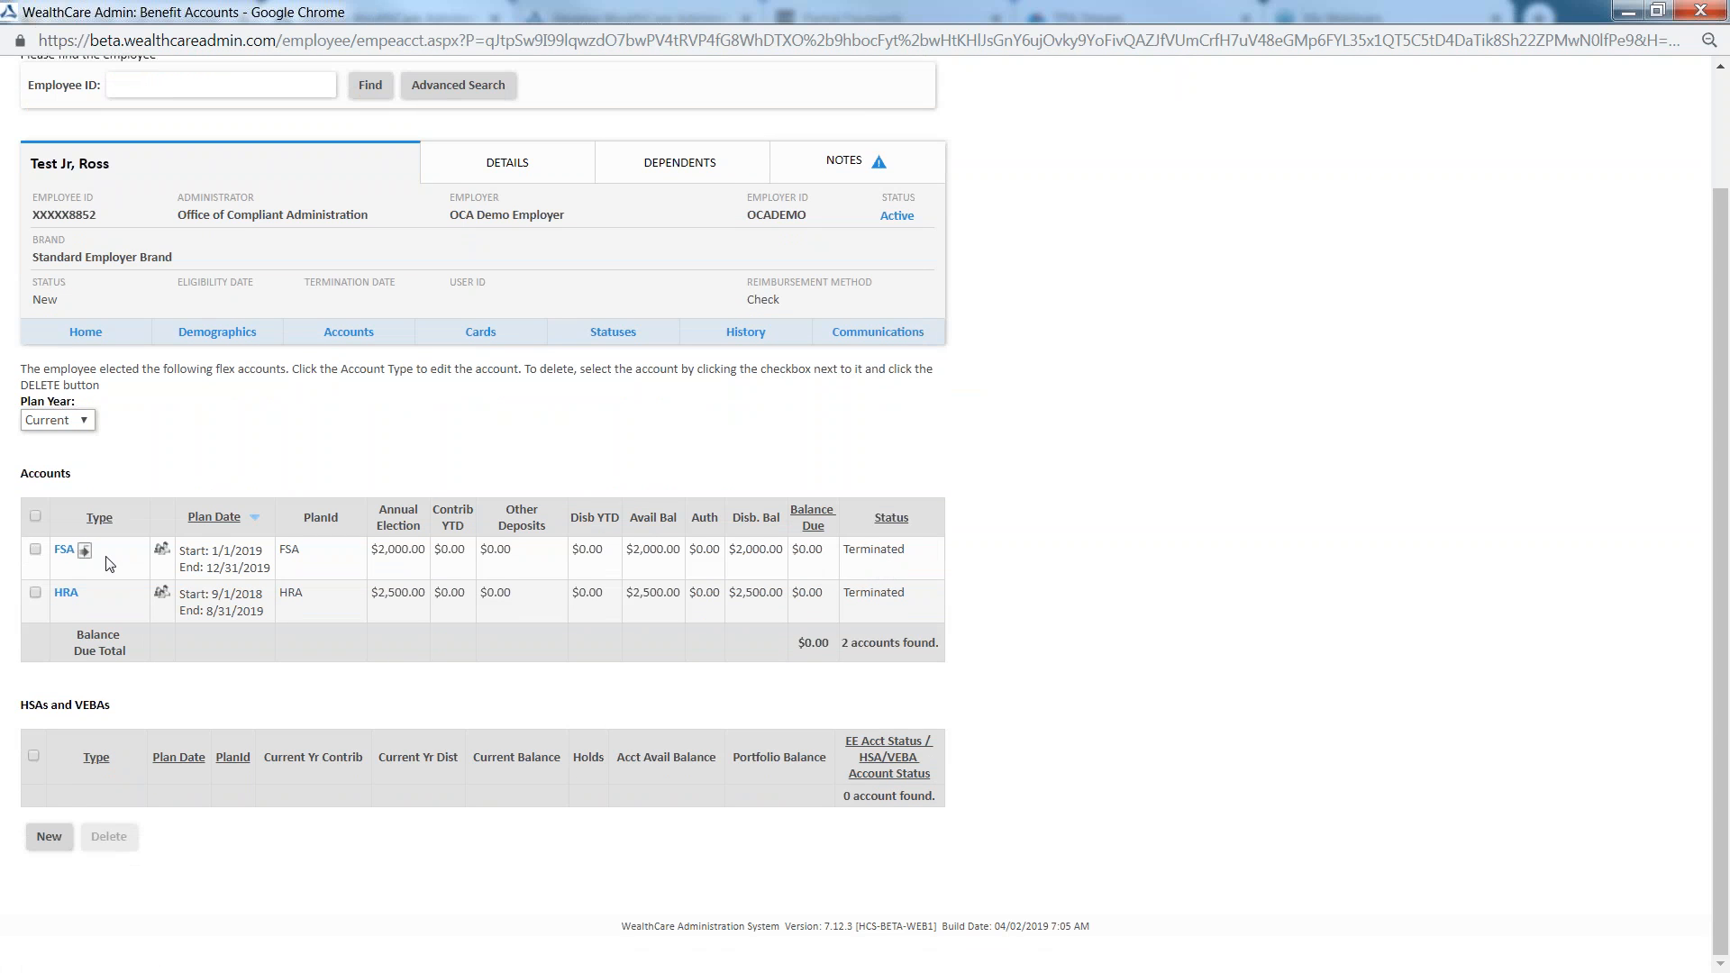
In the employee's demographics, set the status to Terminated with a termination date of 4/30/2019, and try to save
{"action": "mouse_move", "coordinate": [70, 556]}
{"action": "left_click", "coordinate": [203, 336]}
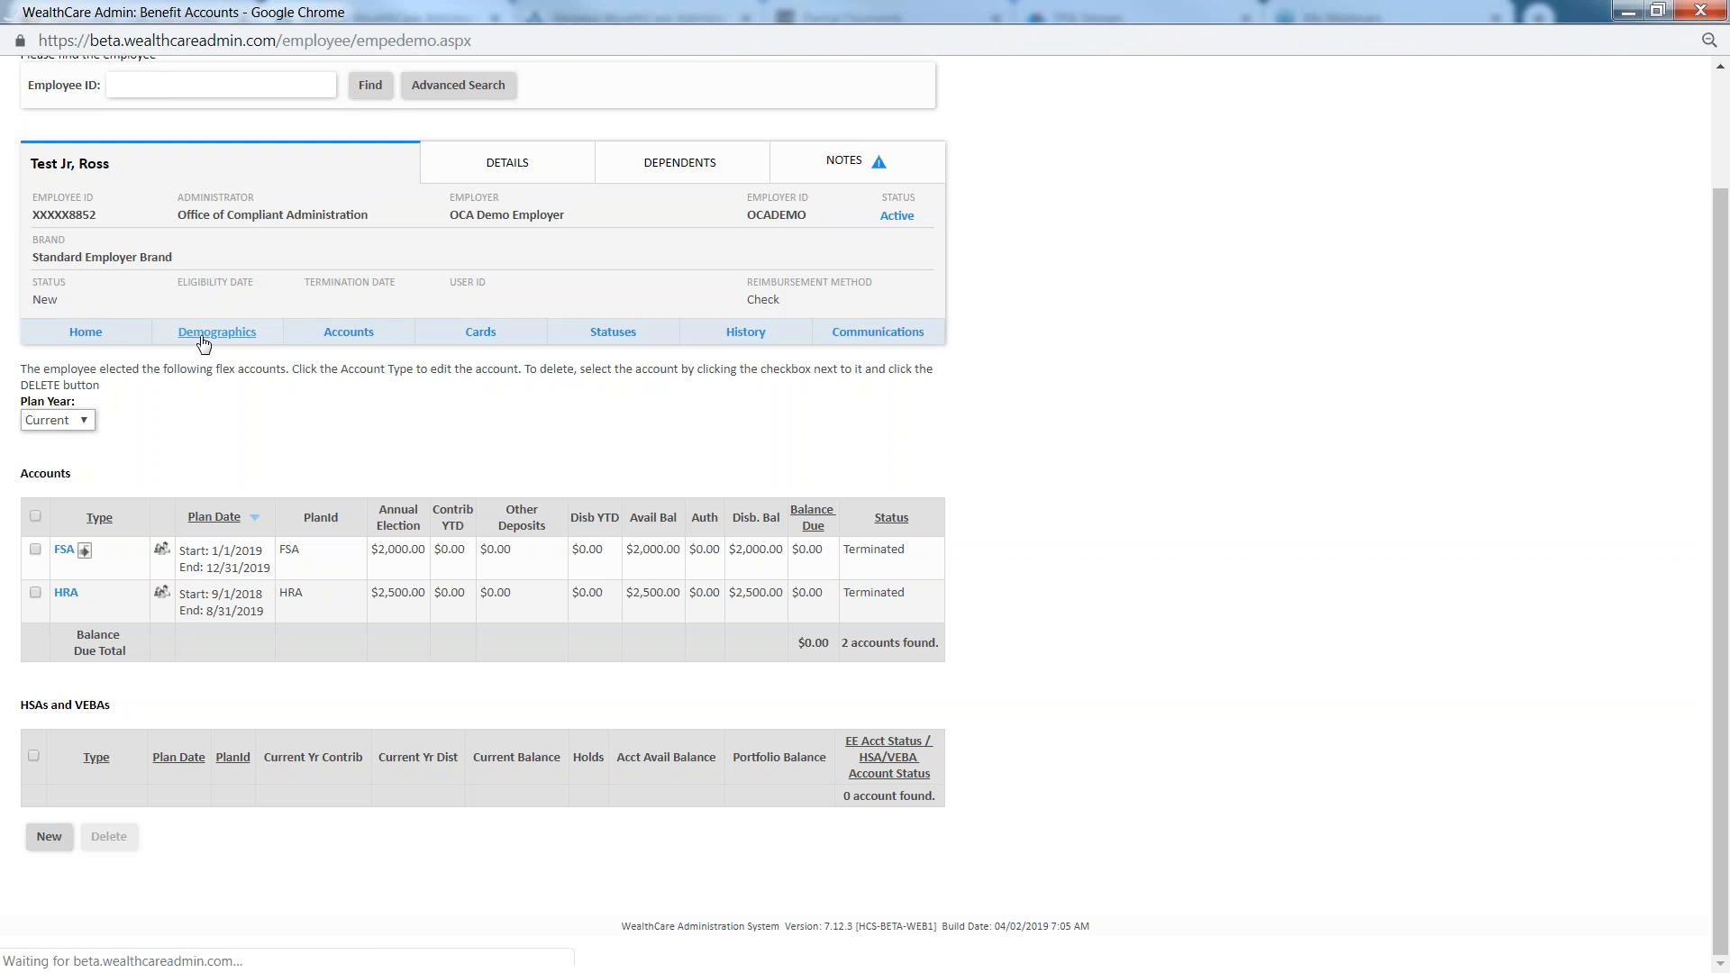
{"action": "scroll", "coordinate": [896, 620], "scroll_direction": "down", "scroll_amount": 1}
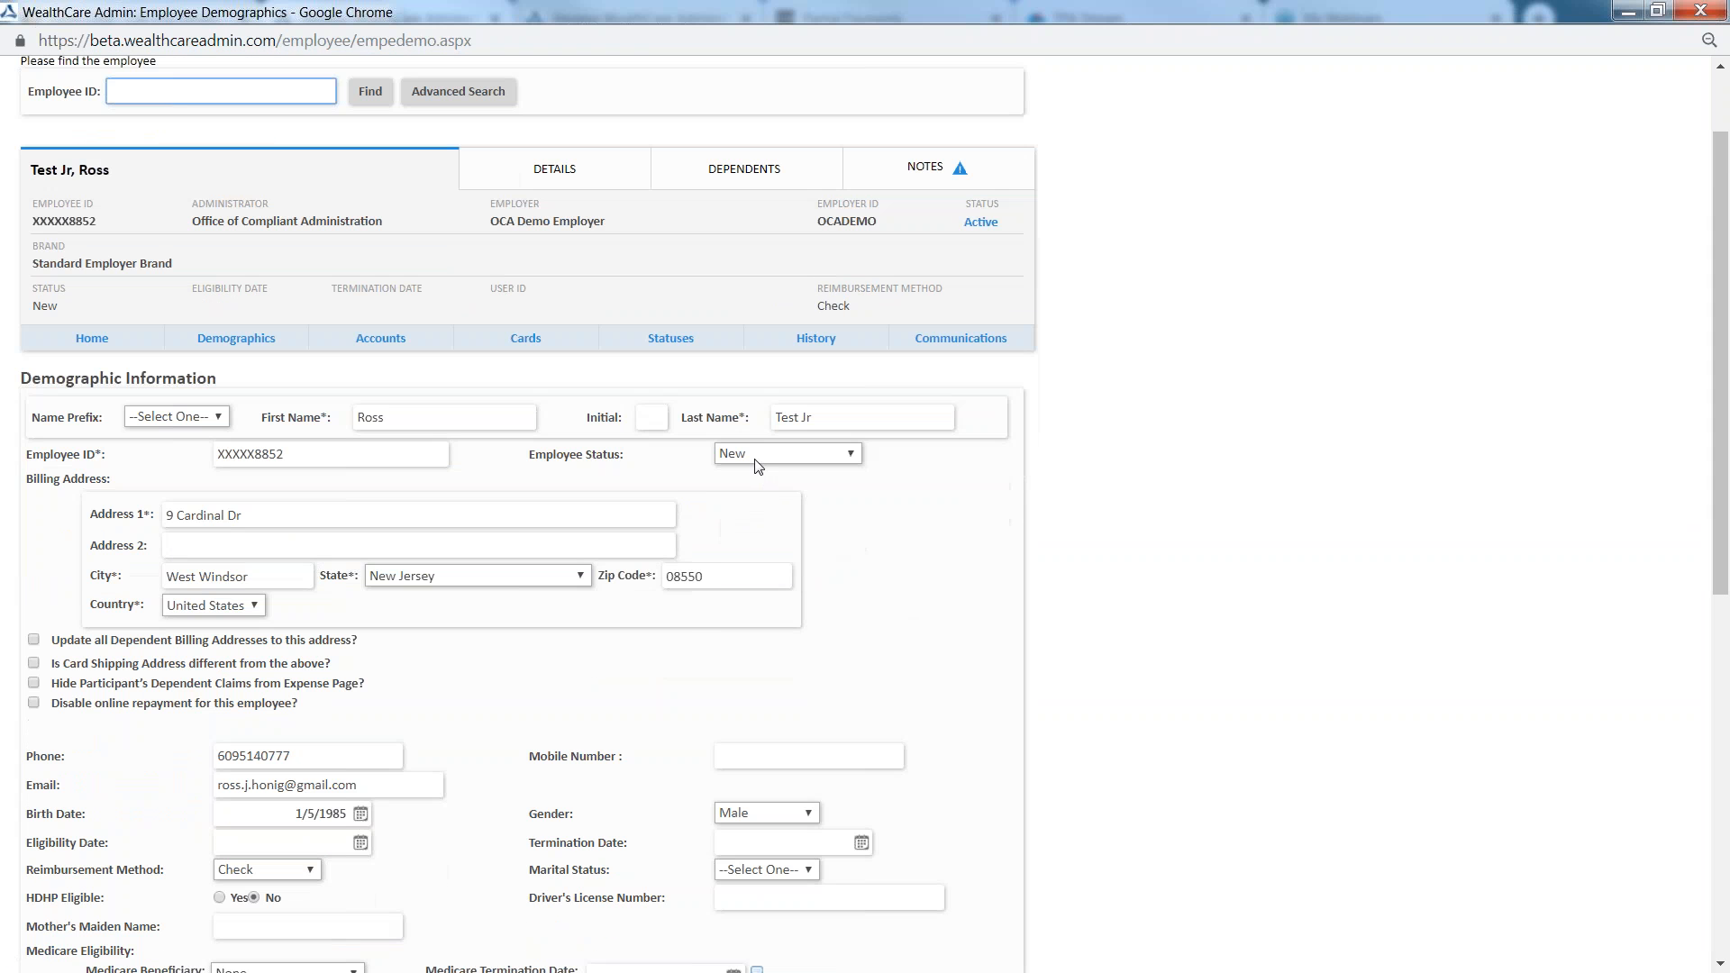
{"action": "left_click", "coordinate": [755, 456]}
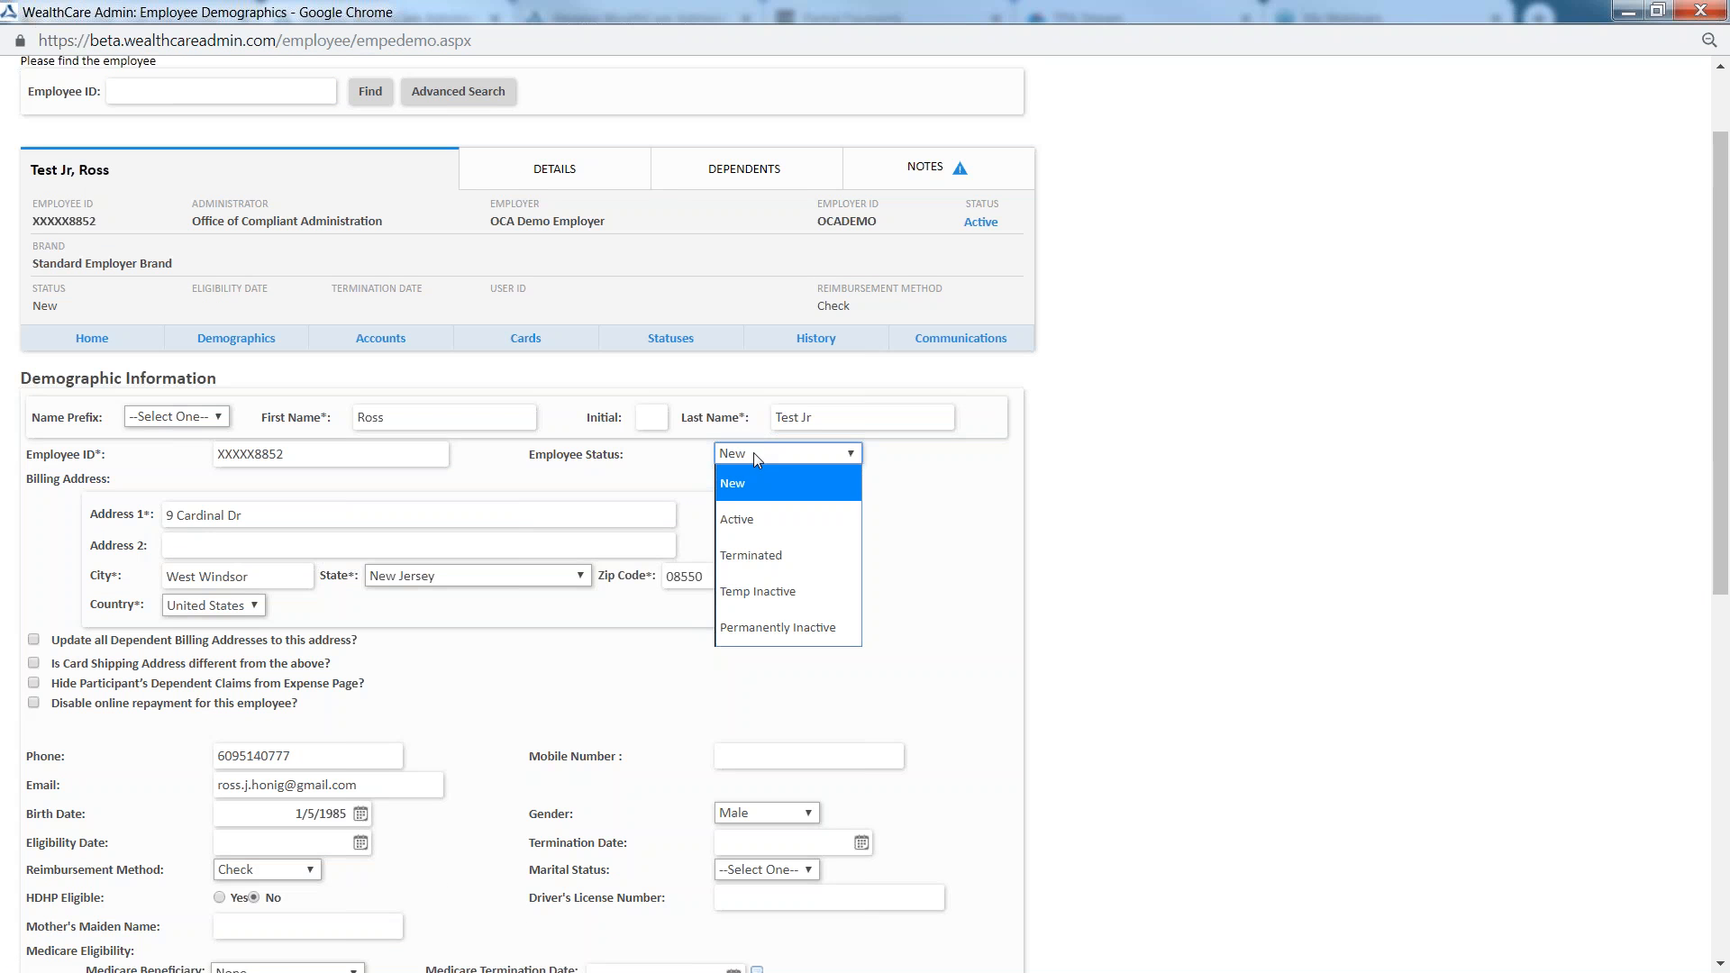
{"action": "left_click", "coordinate": [750, 557]}
{"action": "scroll", "coordinate": [726, 721], "scroll_direction": "down", "scroll_amount": 1}
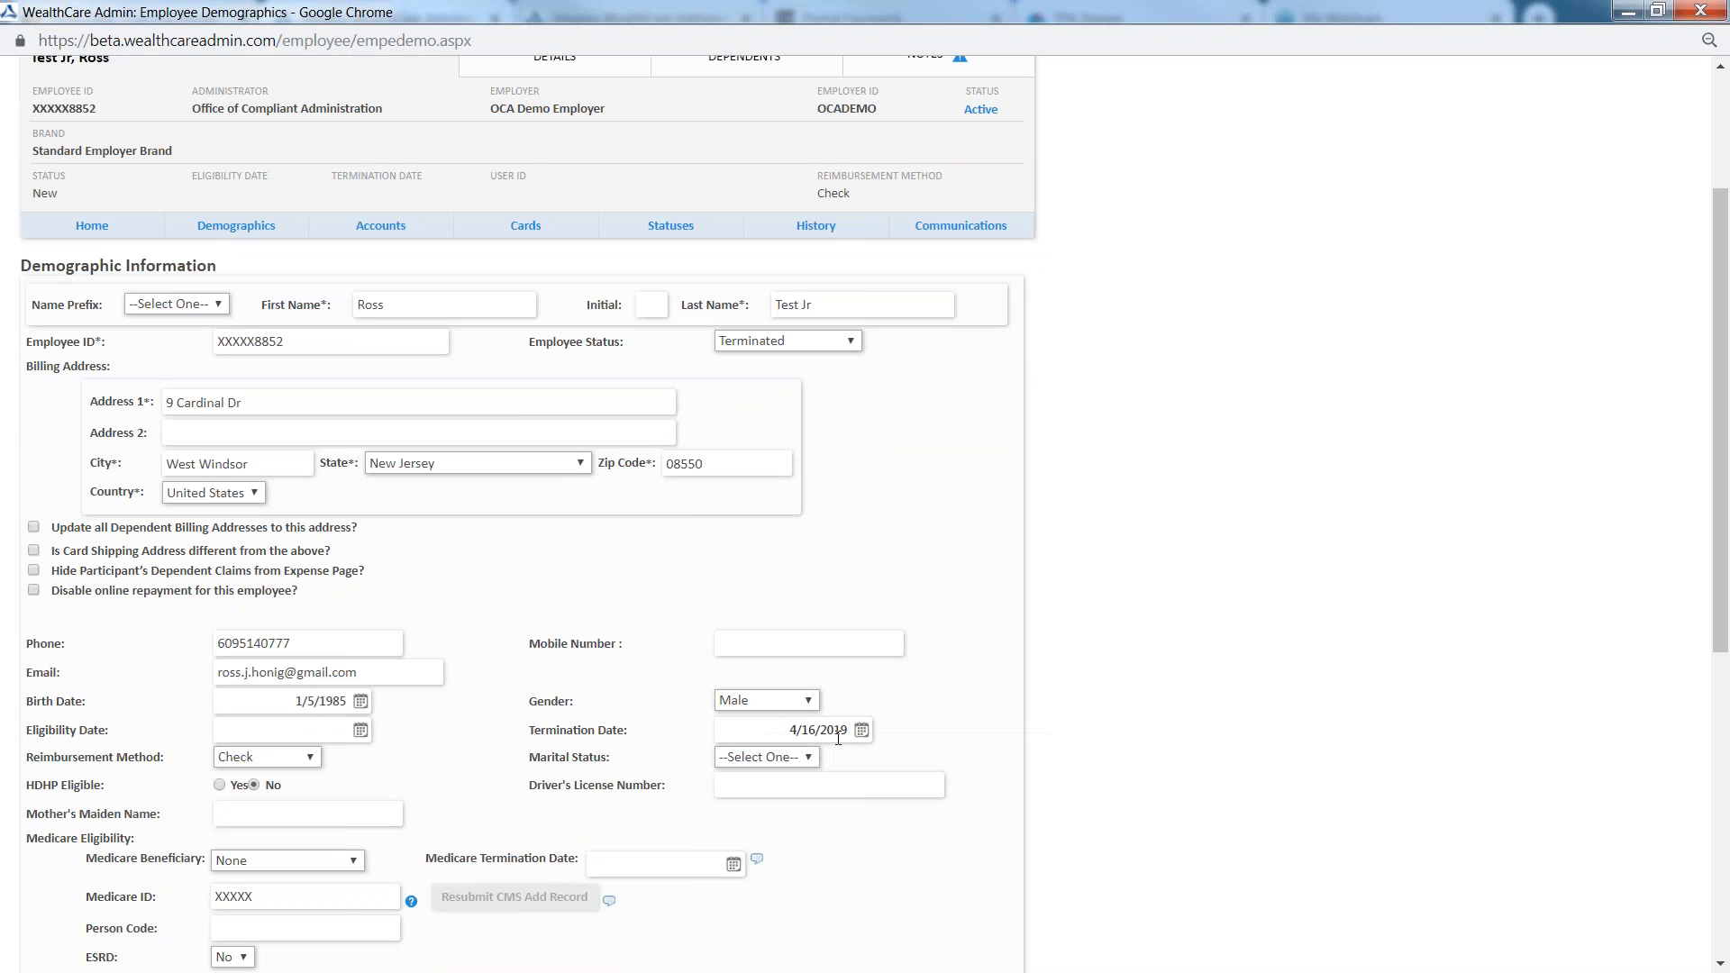
{"action": "left_click", "coordinate": [862, 731]}
{"action": "left_click", "coordinate": [797, 889]}
{"action": "scroll", "coordinate": [610, 692], "scroll_direction": "down", "scroll_amount": 4}
{"action": "scroll", "coordinate": [611, 692], "scroll_direction": "down", "scroll_amount": 3}
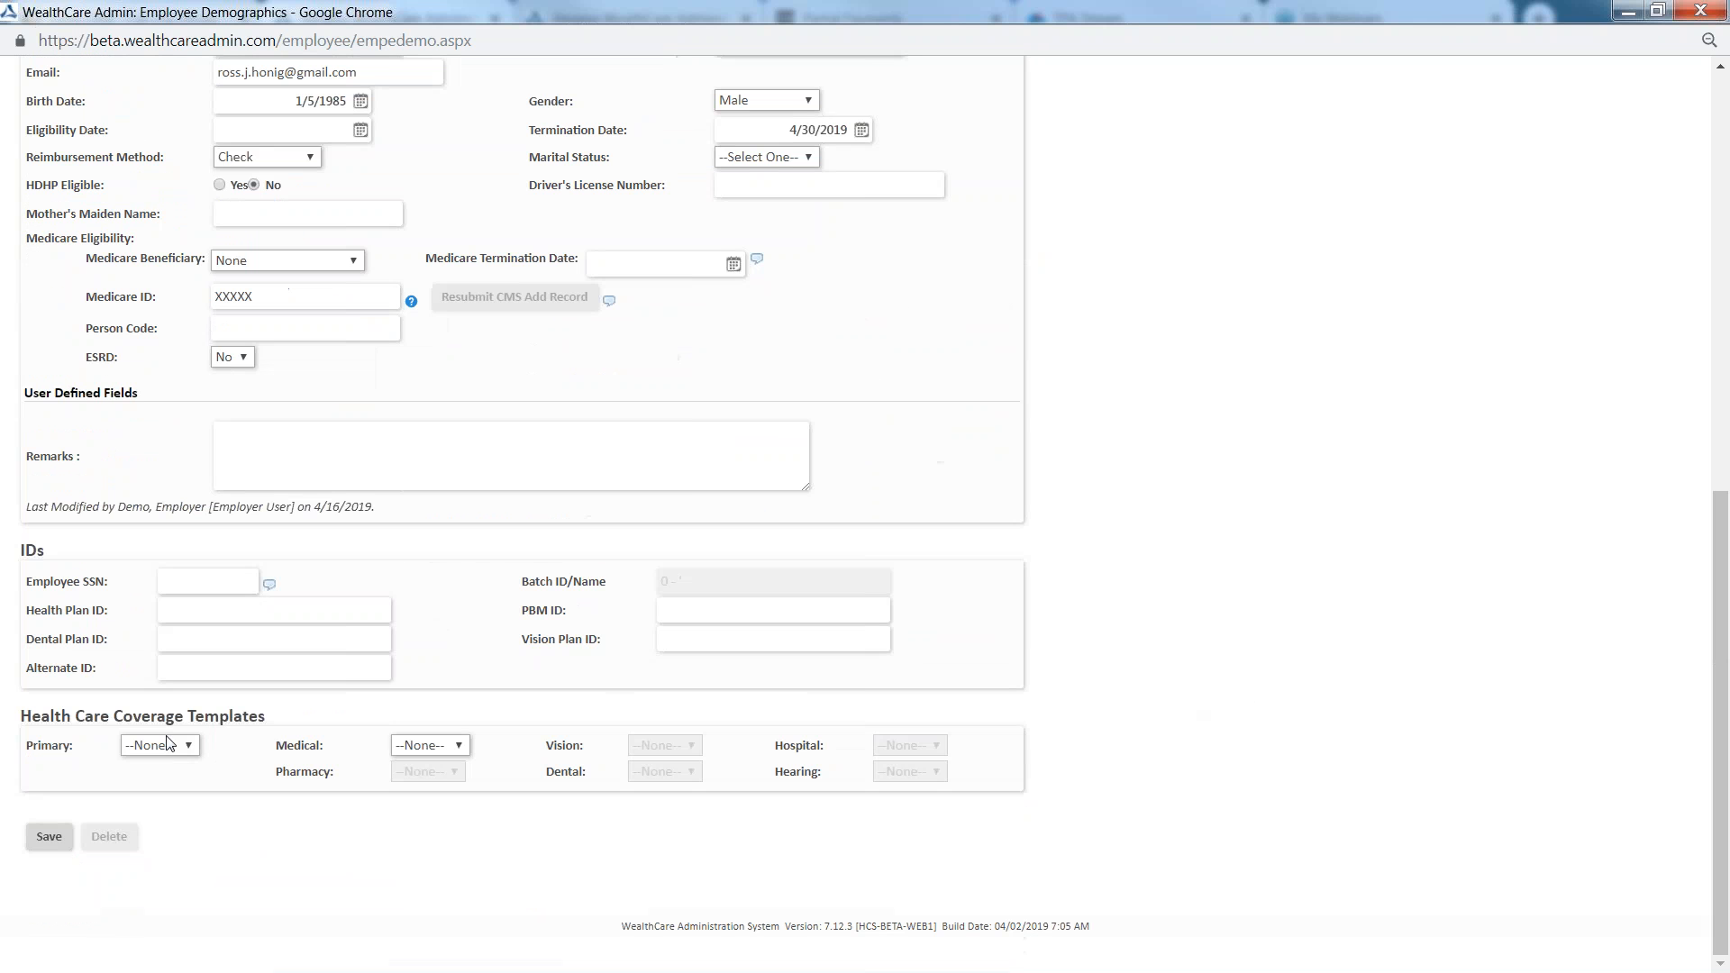
{"action": "left_click", "coordinate": [52, 839]}
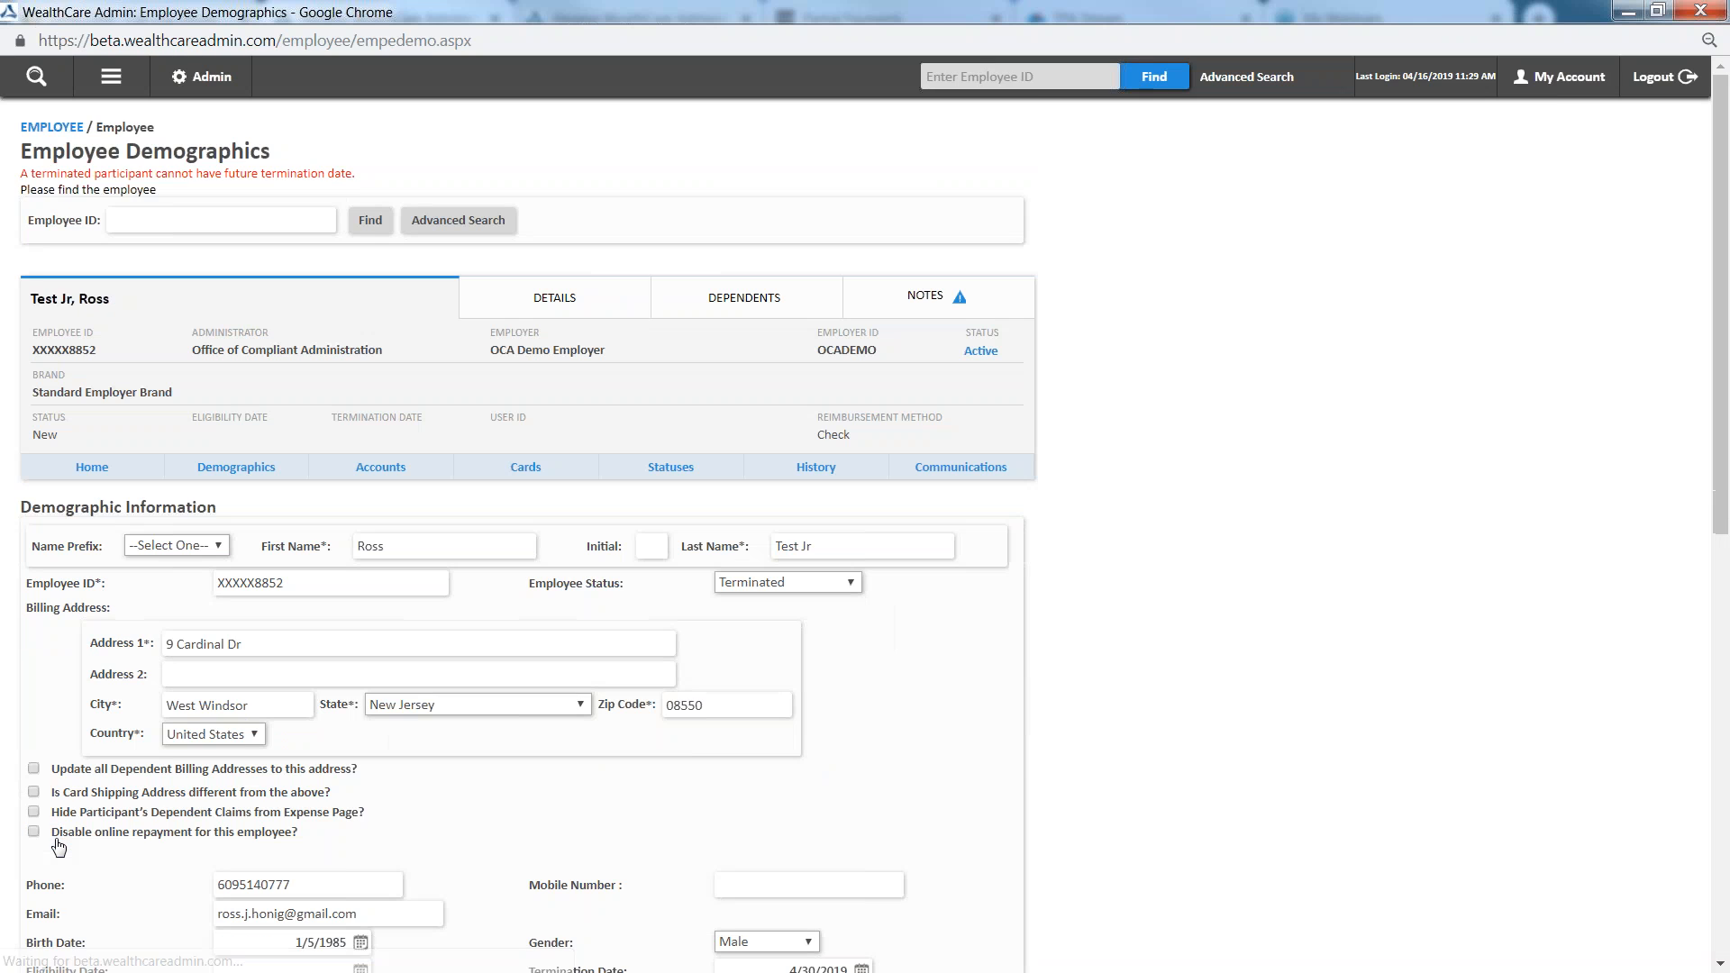
Change the employee's termination date to 4/1/2019 and save the demographics
{"action": "scroll", "coordinate": [793, 639], "scroll_direction": "down", "scroll_amount": 3}
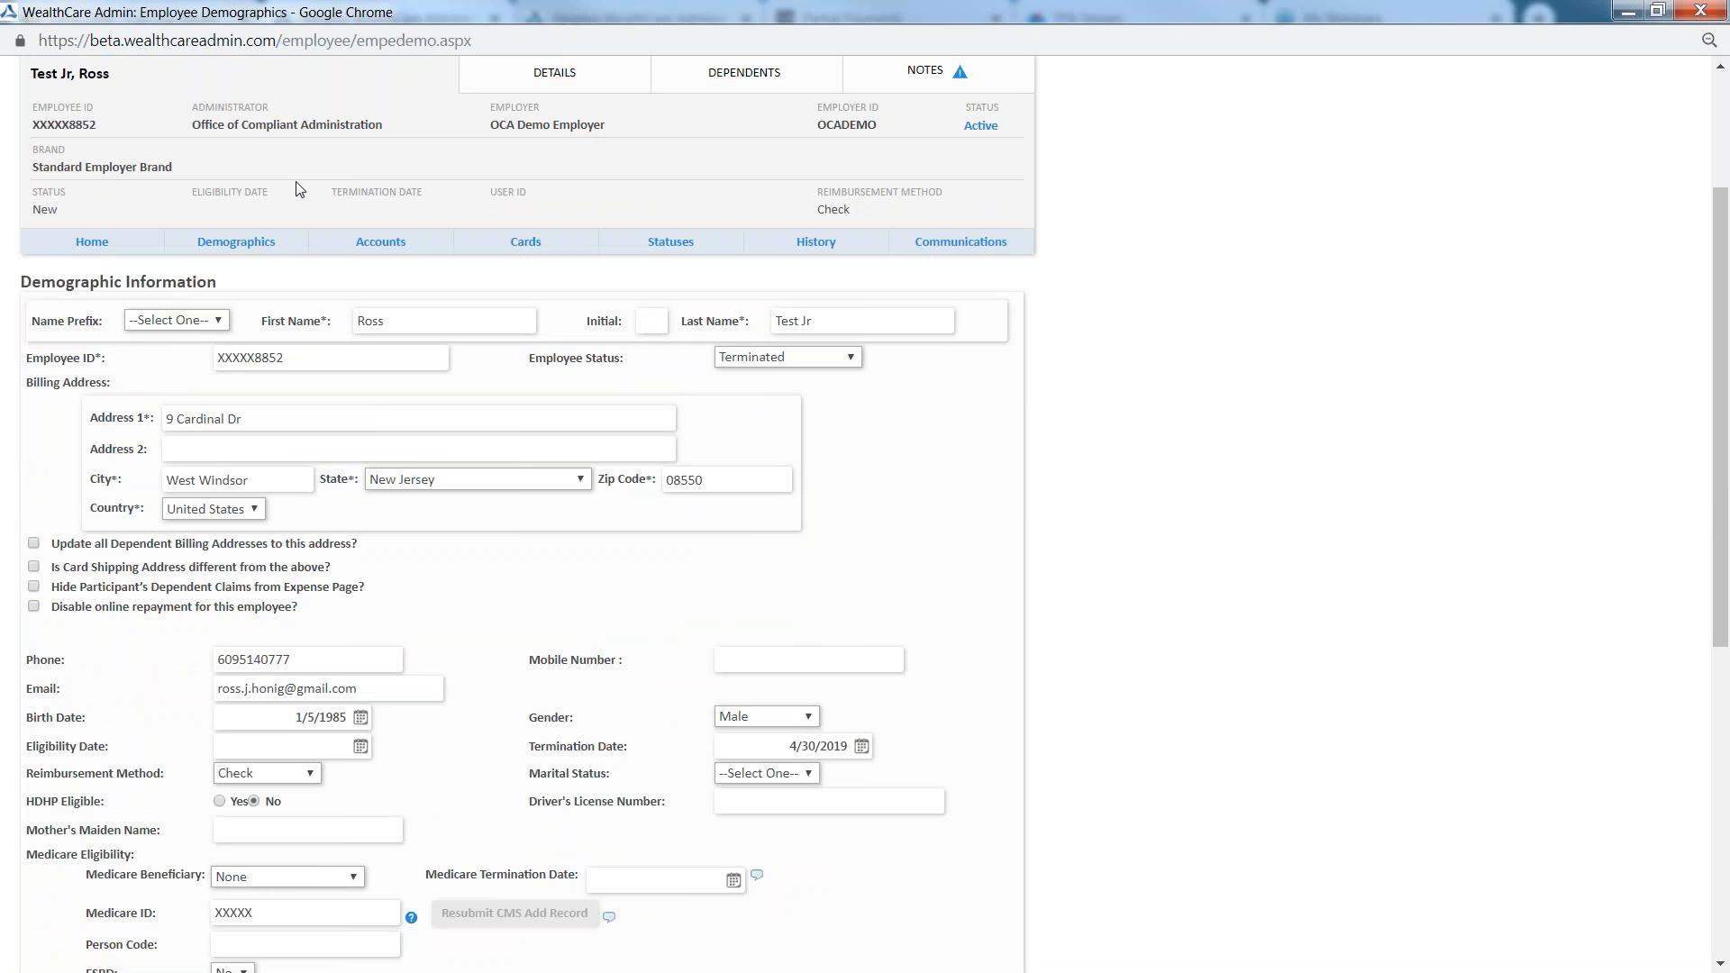
{"action": "left_click", "coordinate": [862, 747]}
{"action": "left_click", "coordinate": [763, 819]}
{"action": "scroll", "coordinate": [451, 631], "scroll_direction": "down", "scroll_amount": 8}
{"action": "left_click", "coordinate": [48, 837]}
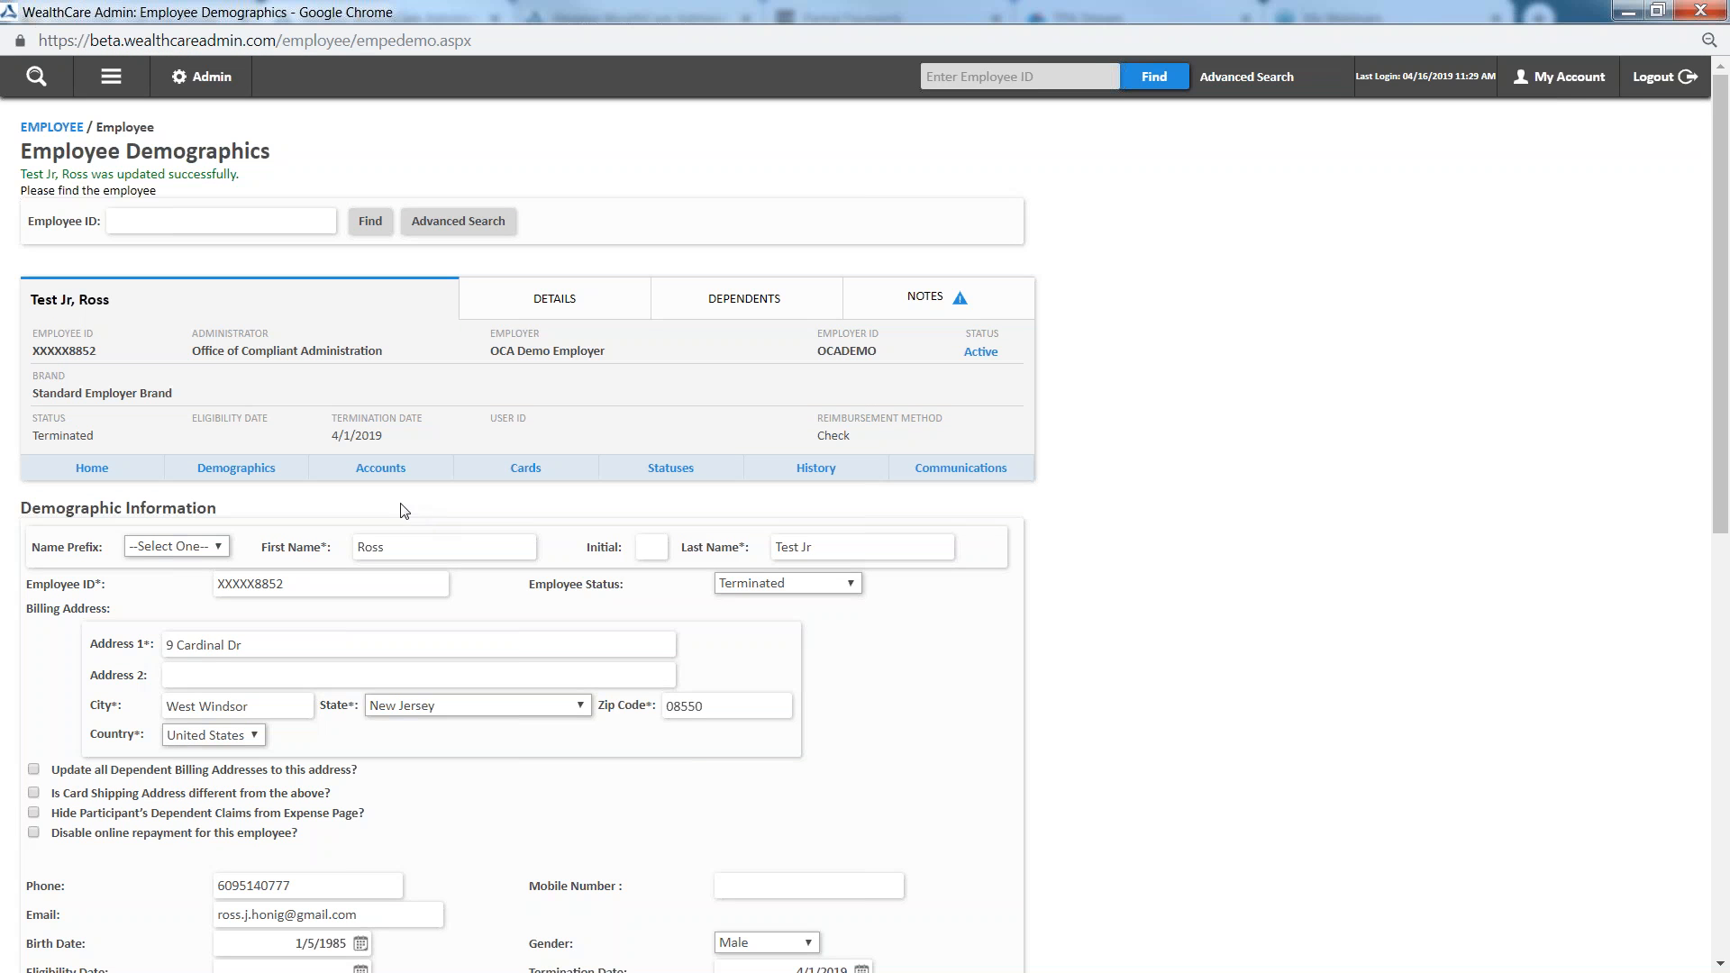
Set the employee's status to Active, save the demographics, and open the employee's benefit accounts
{"action": "left_click_drag", "start_coordinate": [332, 436], "coordinate": [383, 437]}
{"action": "left_click", "coordinate": [783, 584]}
{"action": "left_click", "coordinate": [766, 606]}
{"action": "scroll", "coordinate": [784, 657], "scroll_direction": "down", "scroll_amount": 2}
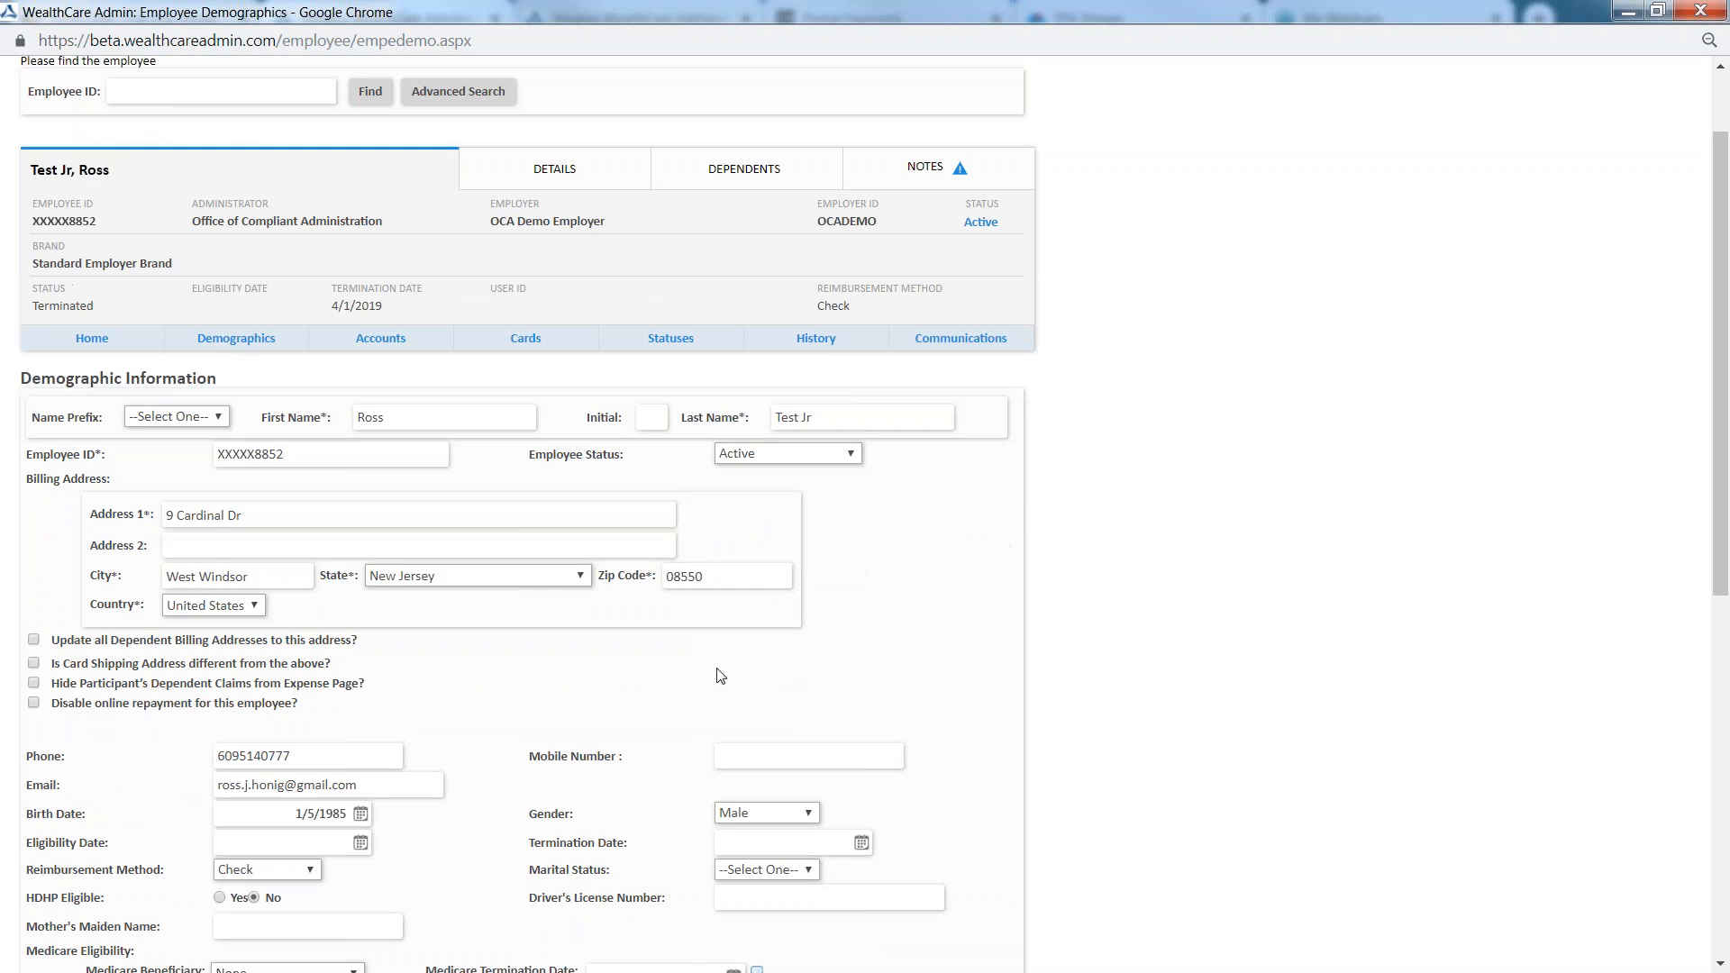
{"action": "scroll", "coordinate": [333, 436], "scroll_direction": "down", "scroll_amount": 8}
{"action": "left_click", "coordinate": [49, 836]}
{"action": "left_click", "coordinate": [376, 469]}
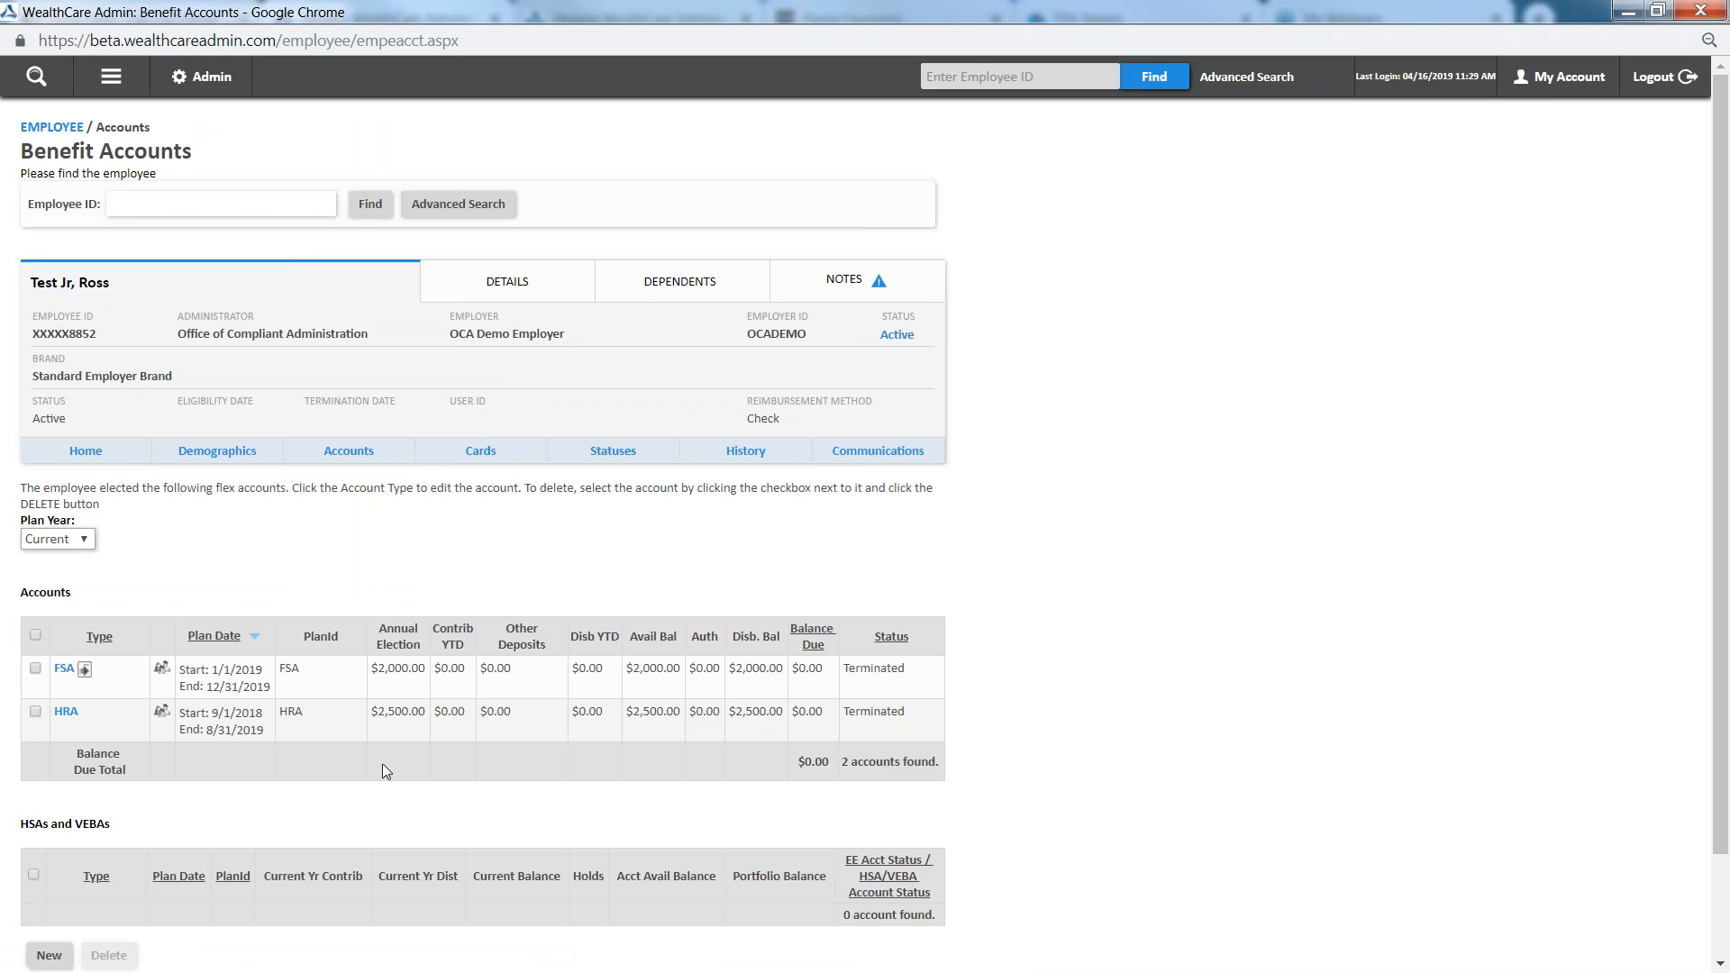